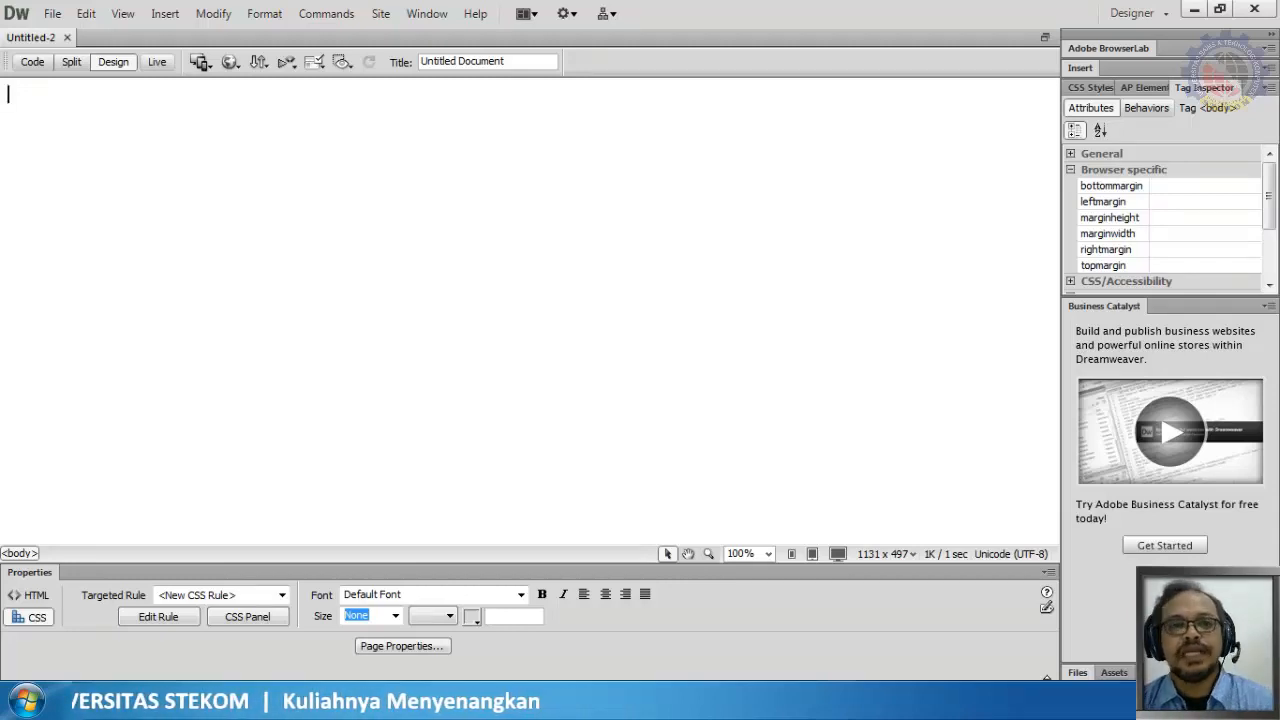
Switch to the browser and look through the car articles and the bottom links on the sample page Web.html
{"action": "mouse_move", "coordinate": [257, 702]}
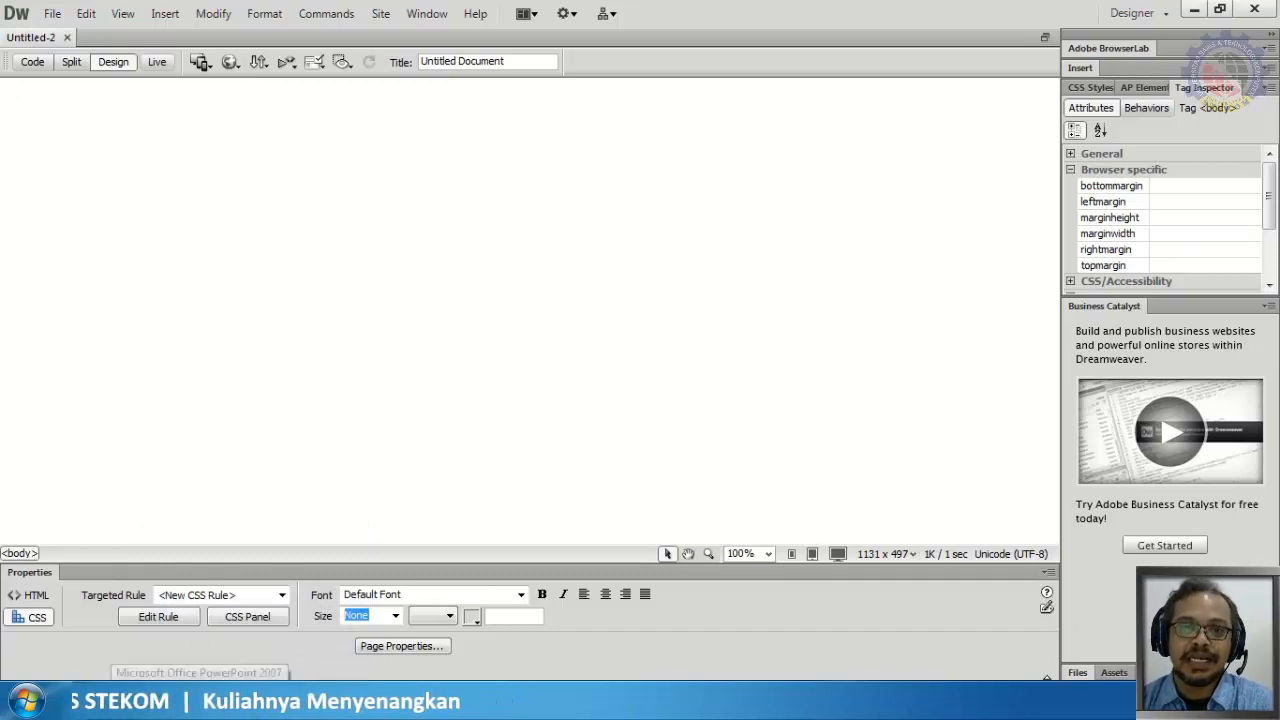
{"action": "mouse_move", "coordinate": [141, 700]}
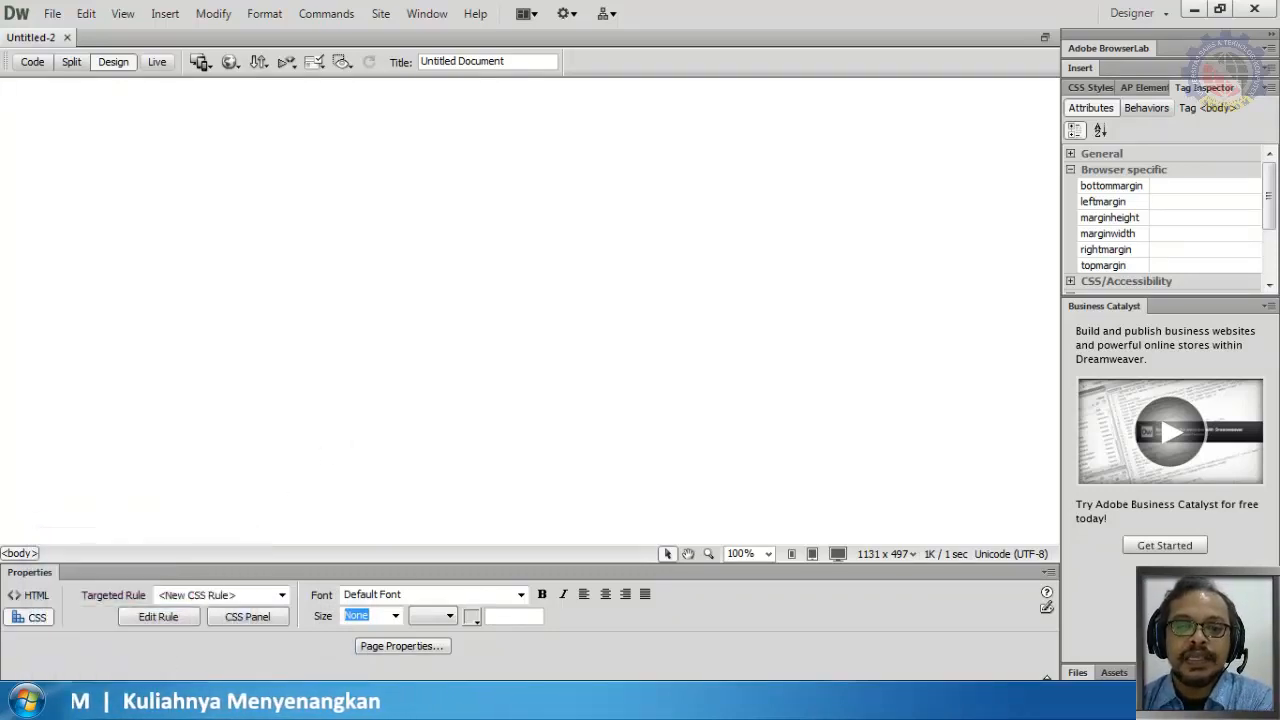
{"action": "left_click", "coordinate": [150, 610]}
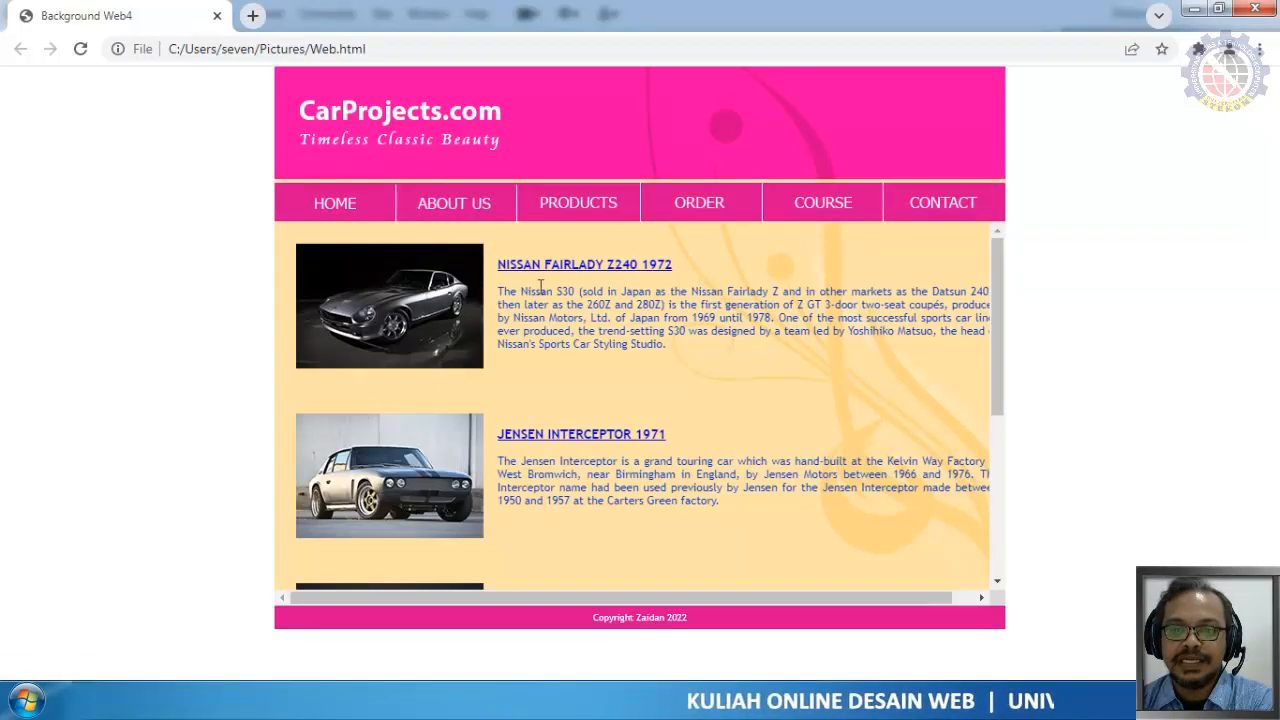
{"action": "left_click_drag", "start_coordinate": [994, 355], "coordinate": [994, 540]}
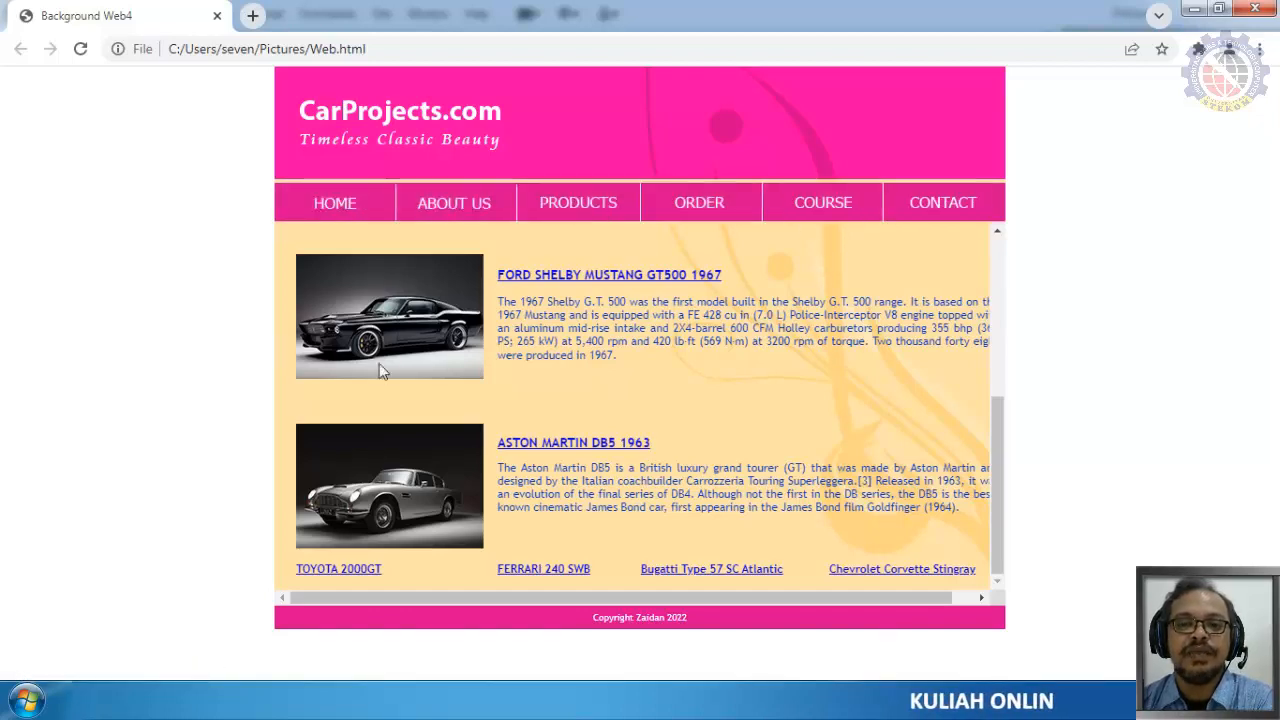
{"action": "scroll", "coordinate": [453, 402], "scroll_direction": "up", "scroll_amount": 4}
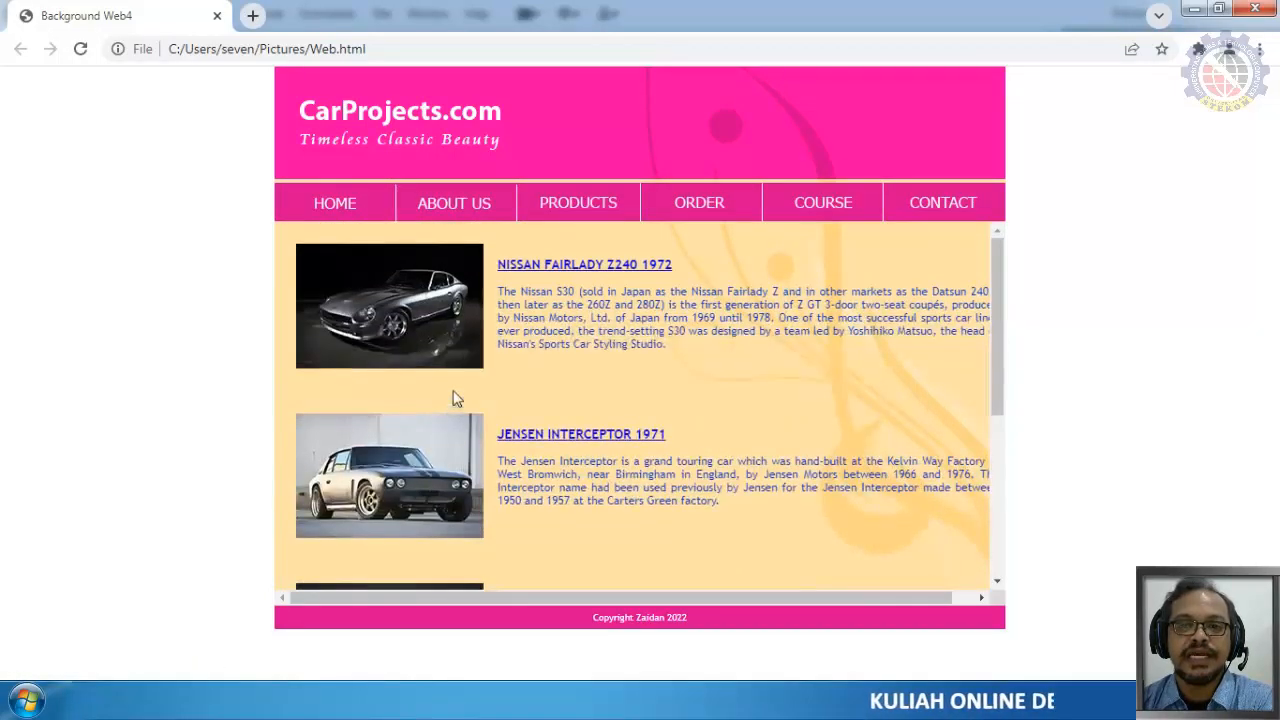
{"action": "scroll", "coordinate": [430, 530], "scroll_direction": "down", "scroll_amount": 4}
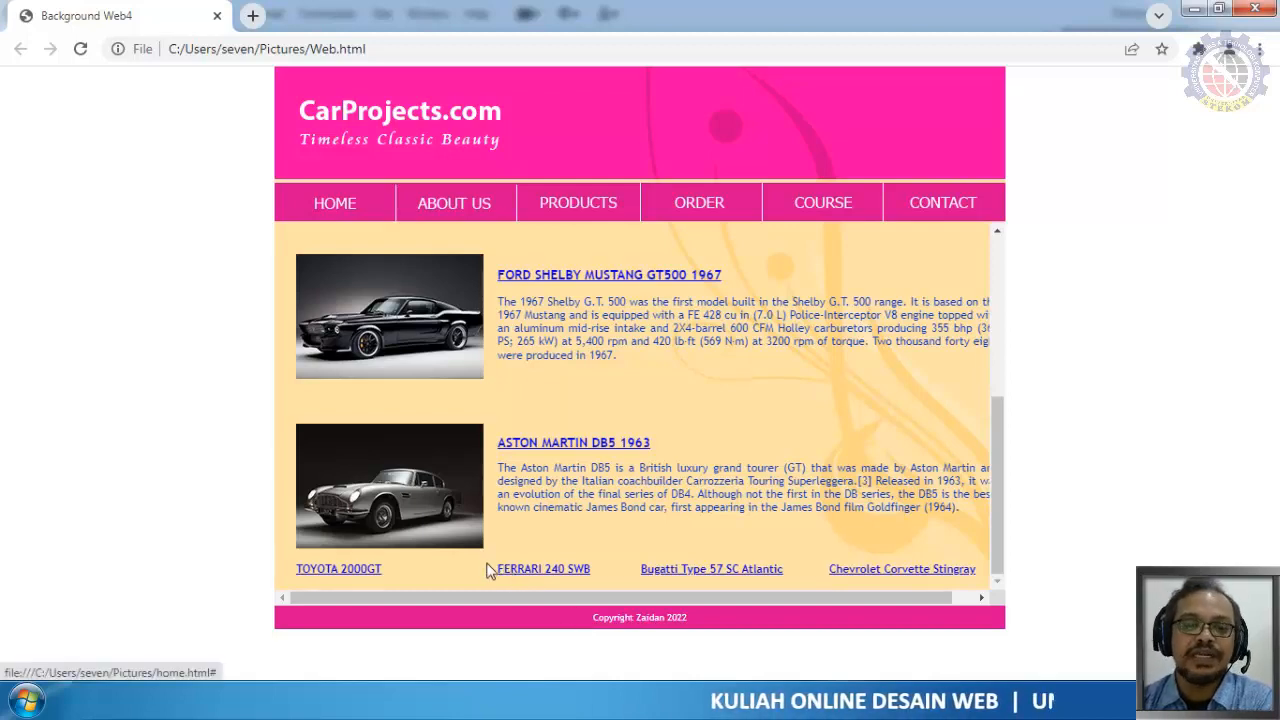
Switch to the Pictures library in the file explorer and review the HTML files and small car photos
{"action": "left_click", "coordinate": [155, 590]}
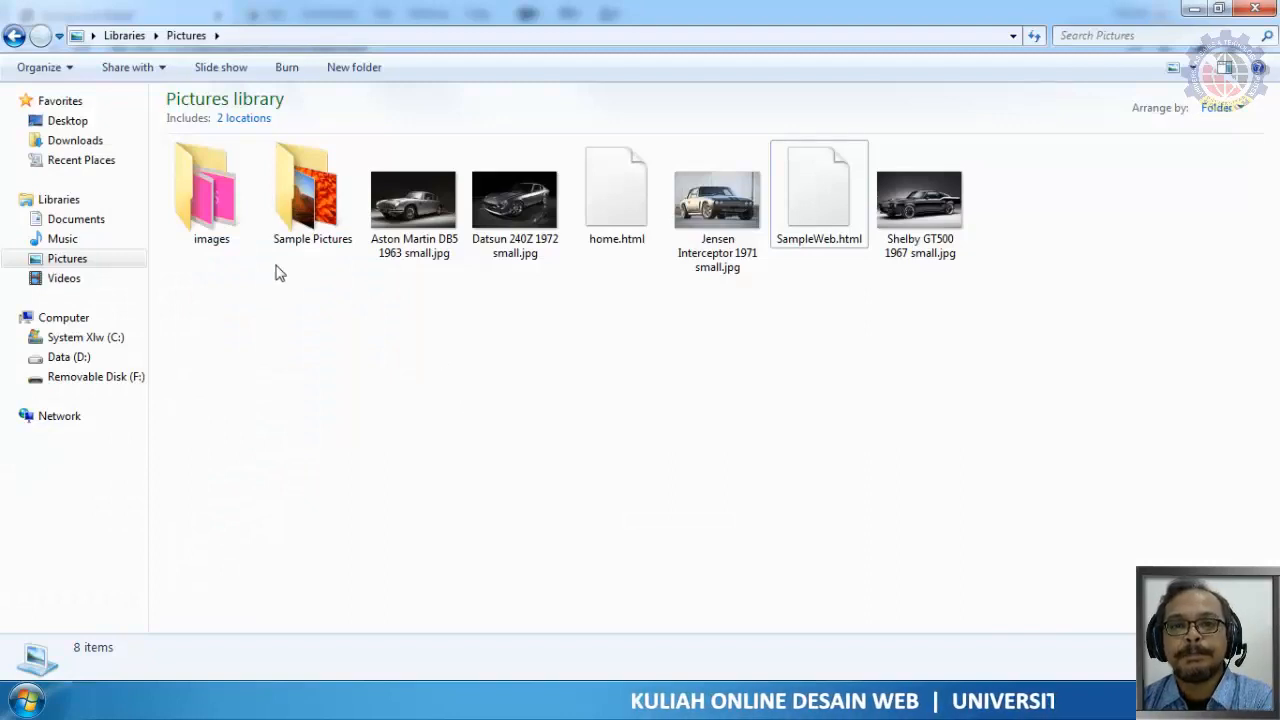
{"action": "left_click", "coordinate": [629, 214]}
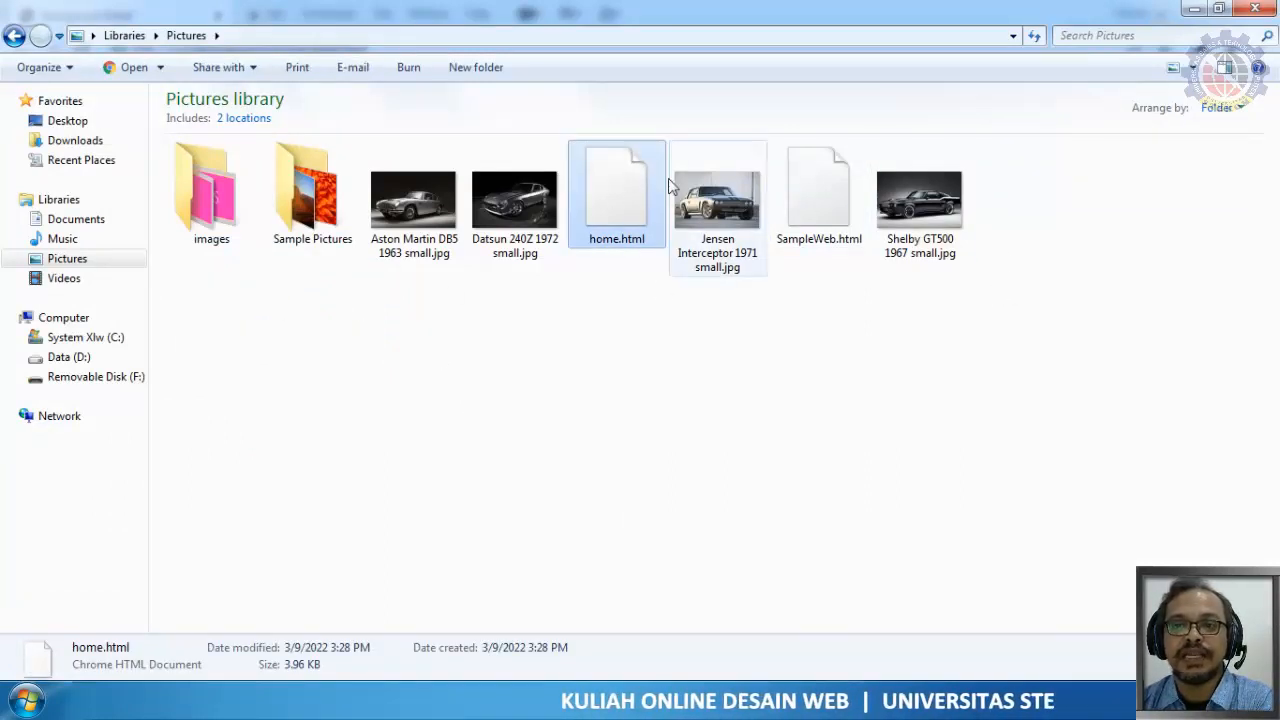
{"action": "left_click", "coordinate": [810, 196]}
{"action": "left_click", "coordinate": [603, 212]}
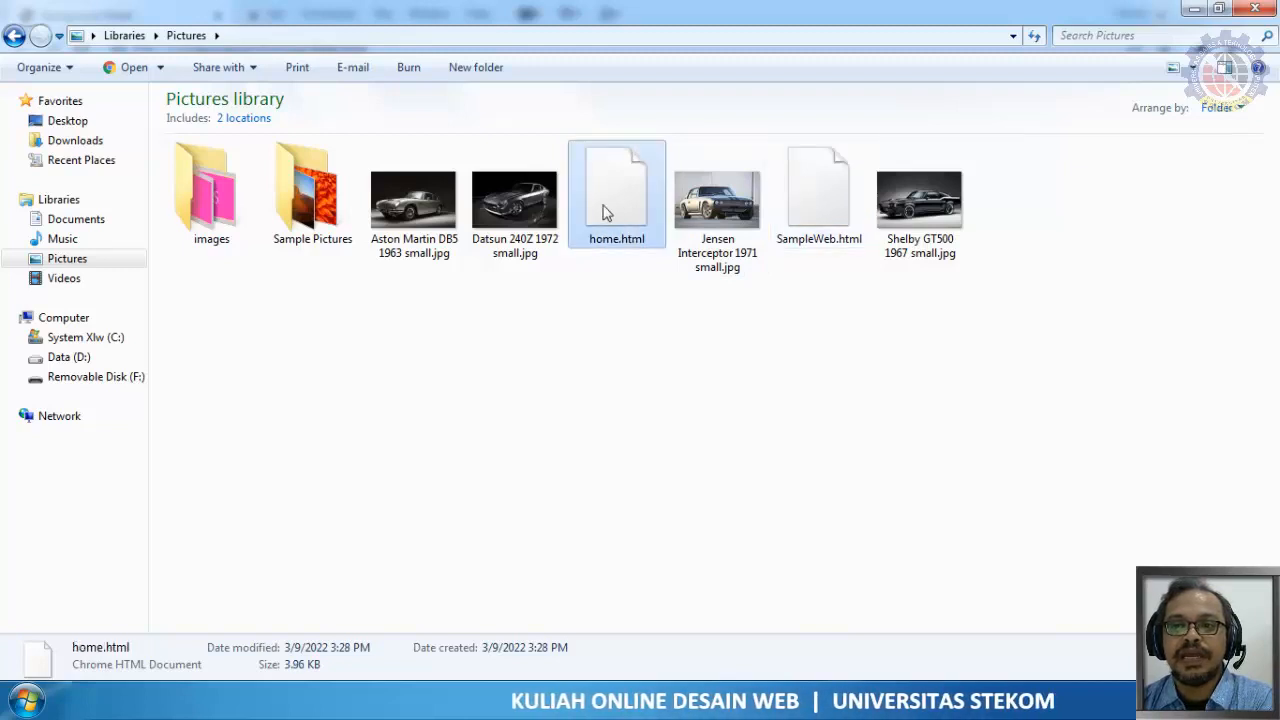
{"action": "left_click", "coordinate": [404, 226]}
{"action": "left_click", "coordinate": [477, 208]}
{"action": "left_click", "coordinate": [740, 215]}
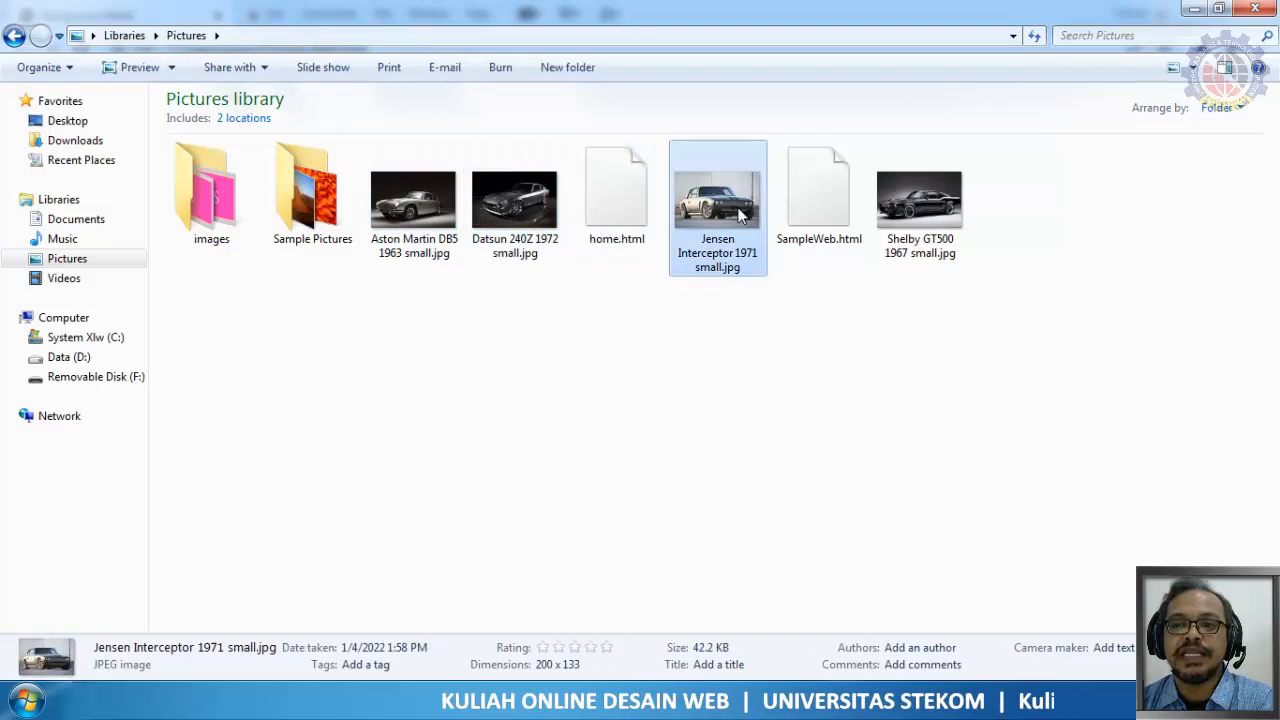
{"action": "left_click", "coordinate": [910, 205]}
{"action": "left_click", "coordinate": [728, 216]}
{"action": "left_click", "coordinate": [533, 218]}
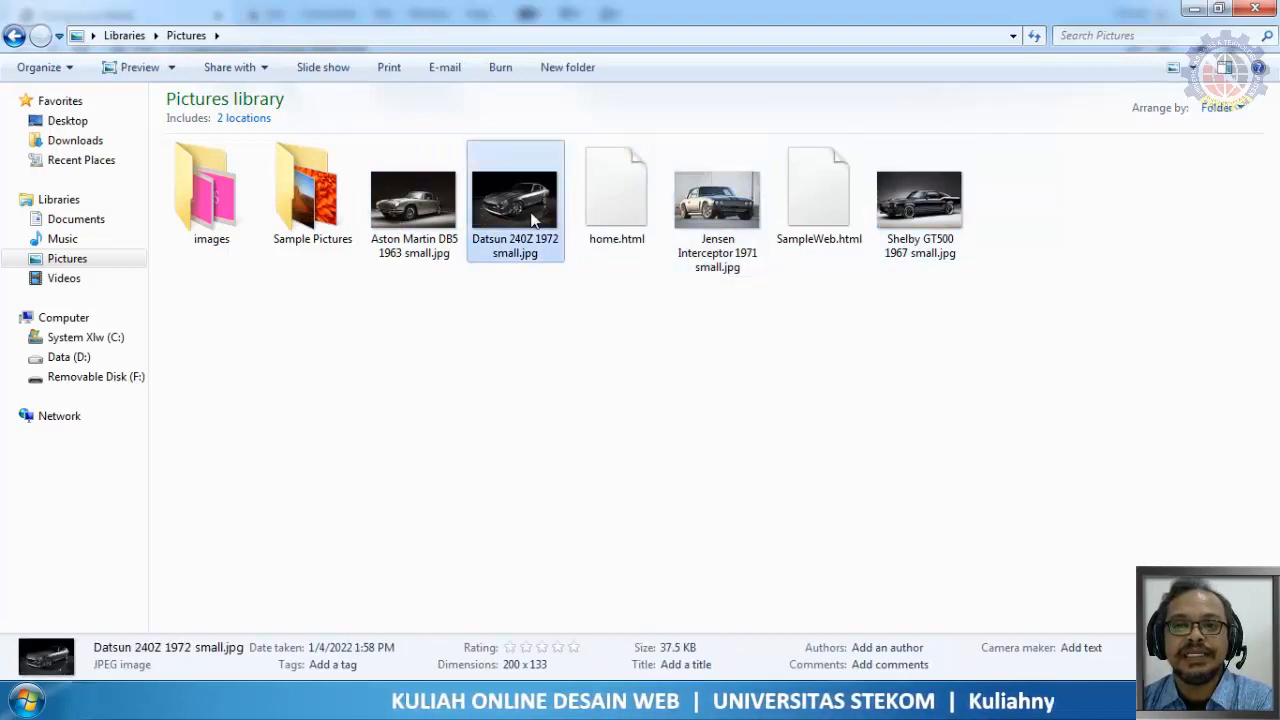
{"action": "left_click", "coordinate": [420, 224]}
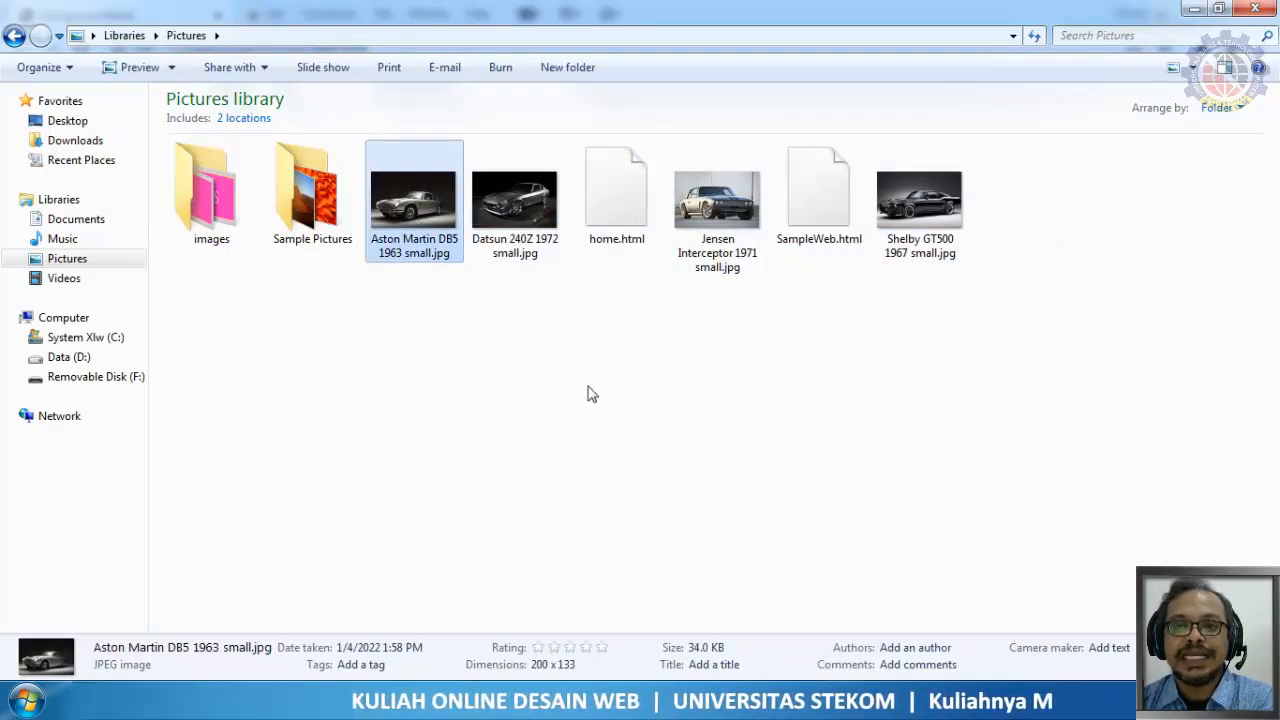
Open the images folder and look at the header, footer and content background images Web_01.jpg, Web_09.jpg and Web_08.jpg
{"action": "left_click", "coordinate": [208, 220]}
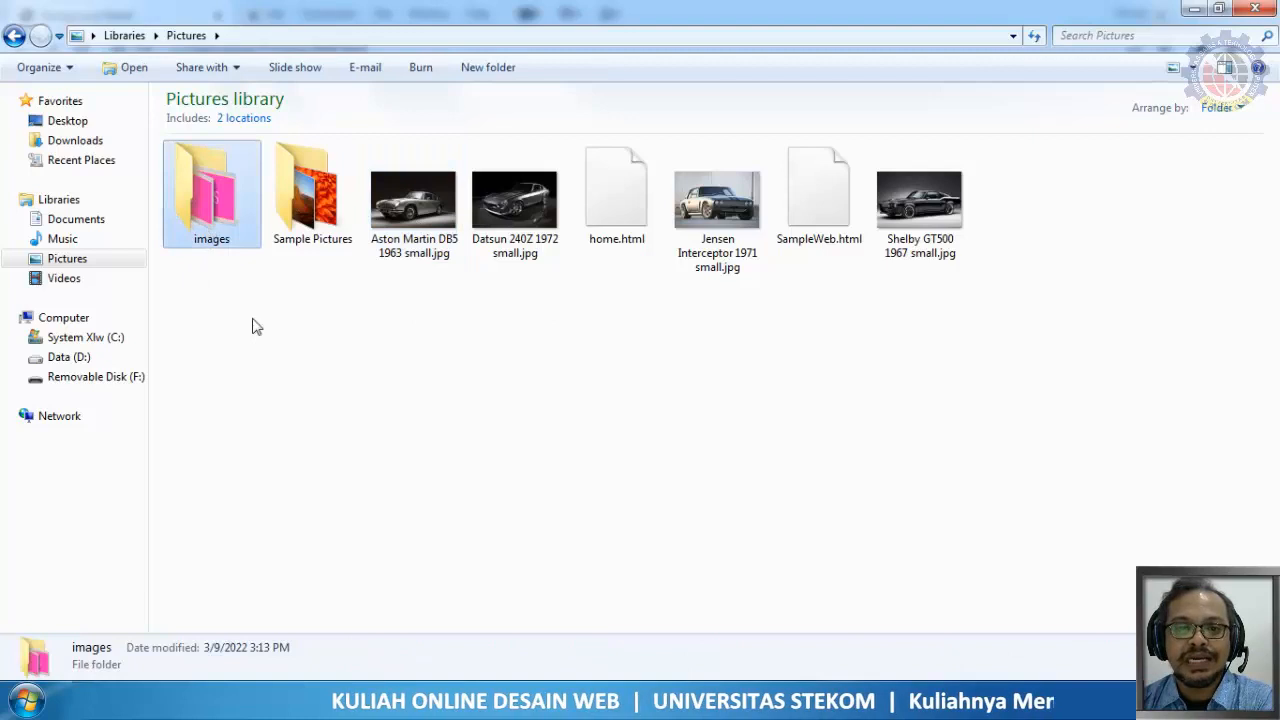
{"action": "double_click", "coordinate": [228, 220]}
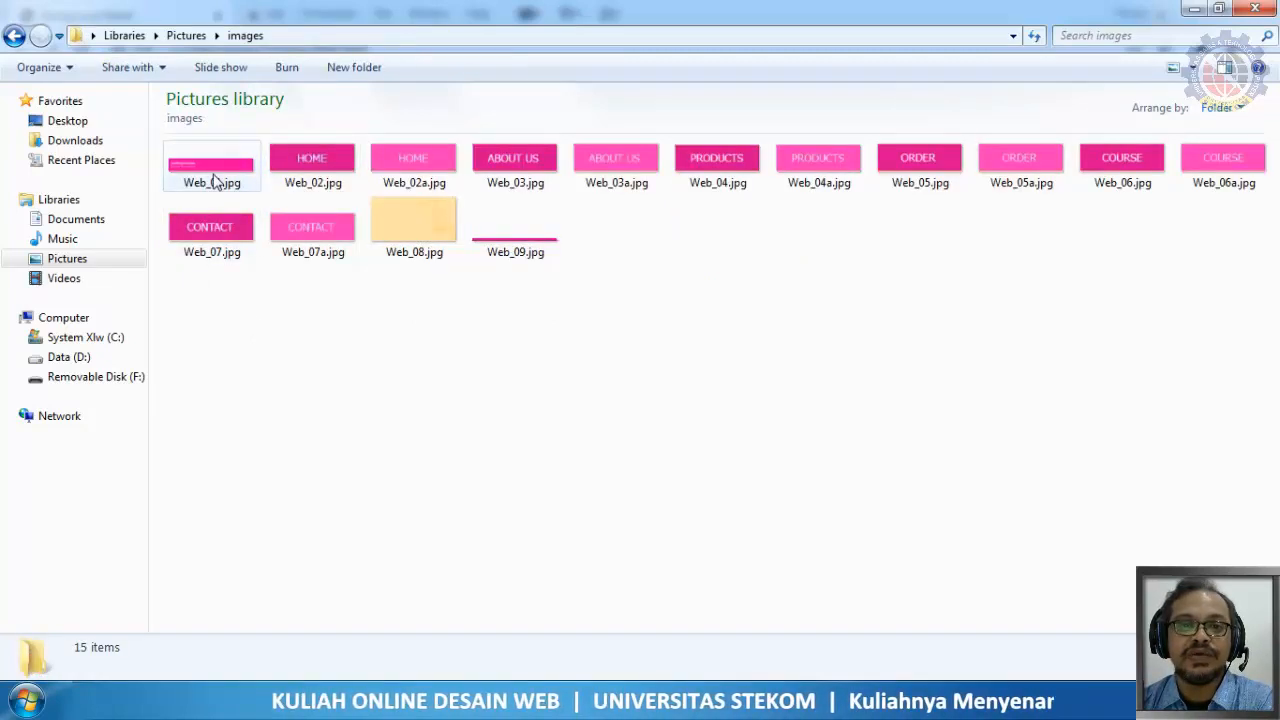
{"action": "left_click", "coordinate": [214, 180]}
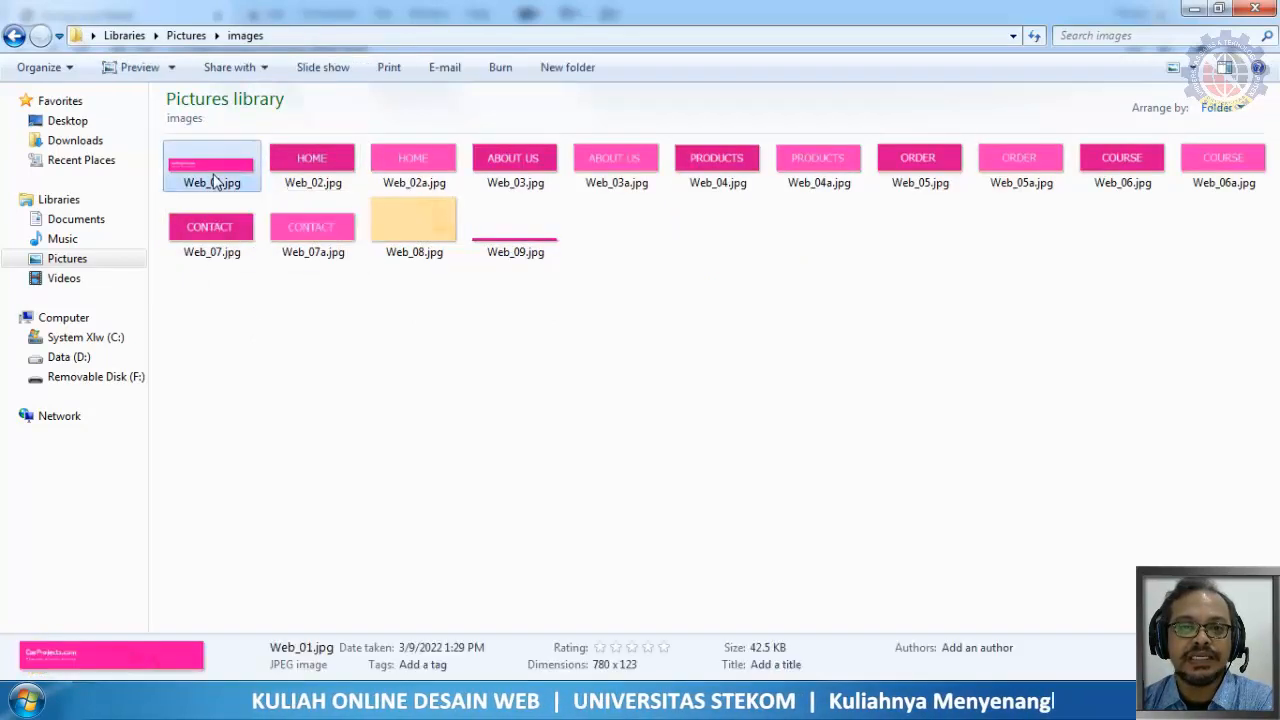
{"action": "left_click", "coordinate": [513, 248]}
{"action": "left_click", "coordinate": [397, 236]}
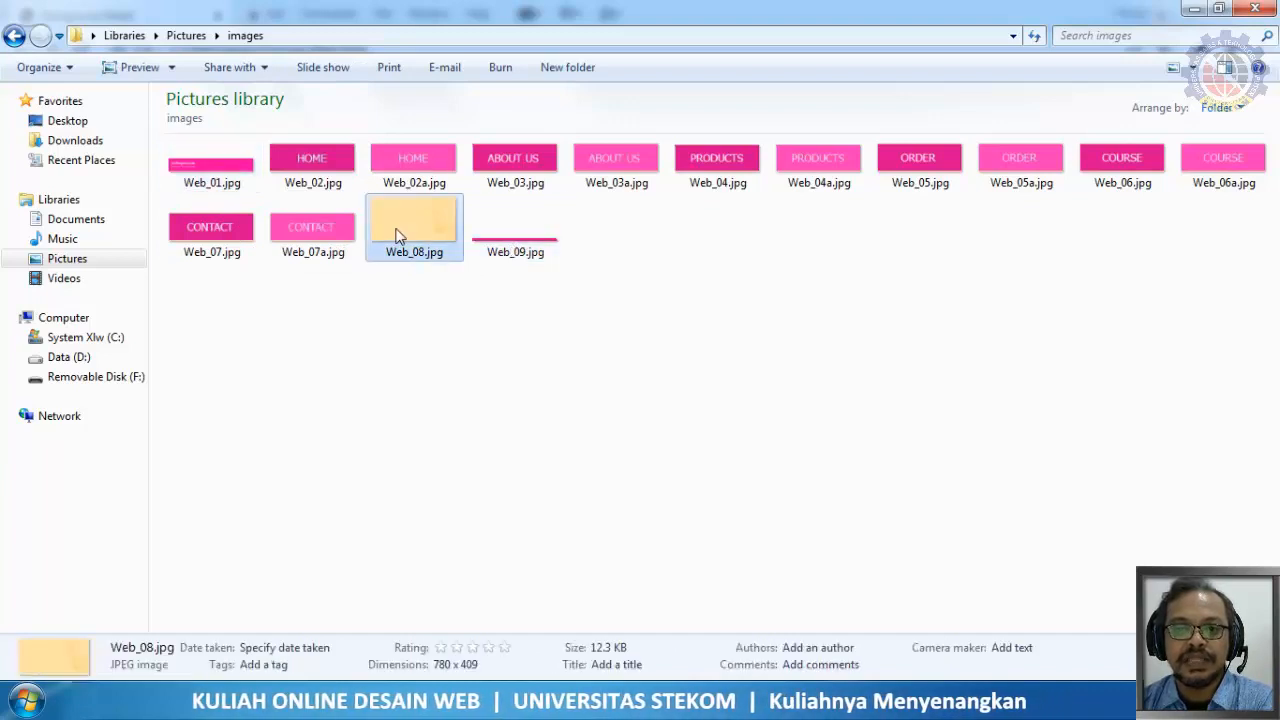
Review the menu button images and their lighter "a" variants from Web_02.jpg (HOME) to Web_06a.jpg (COURSE)
{"action": "left_click", "coordinate": [306, 176]}
{"action": "left_click", "coordinate": [428, 172]}
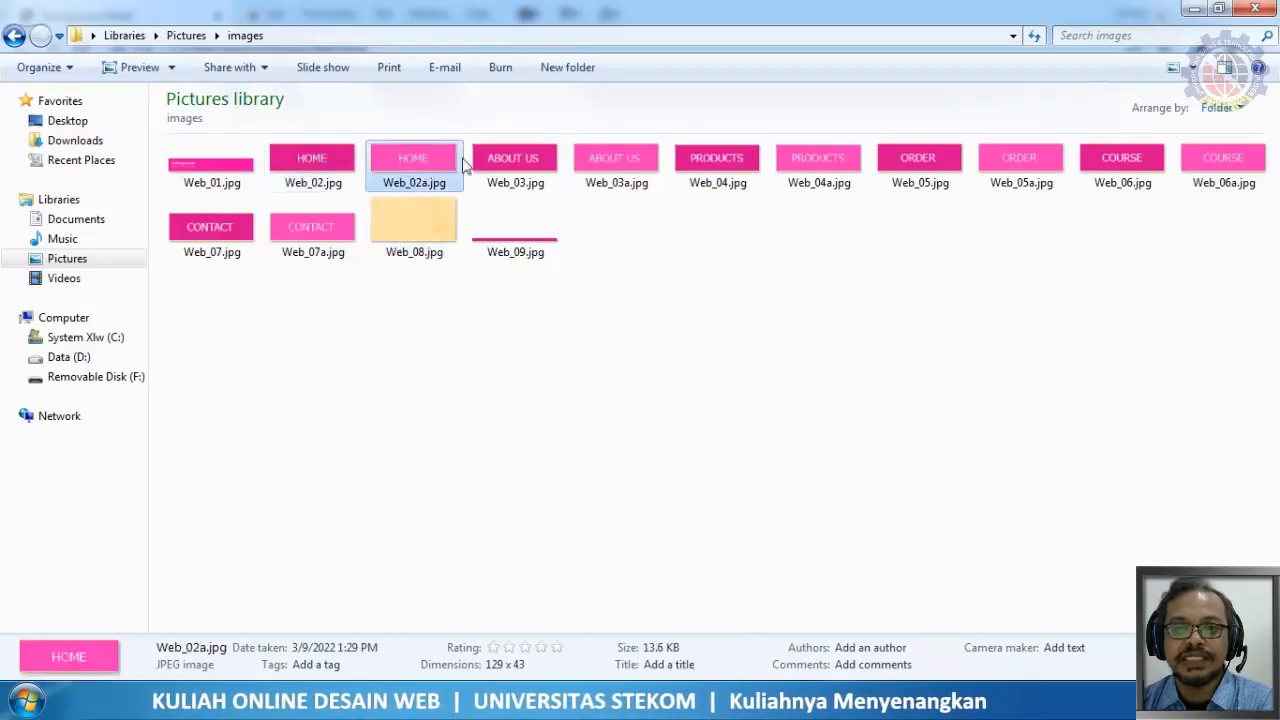
{"action": "left_click", "coordinate": [496, 166]}
{"action": "left_click", "coordinate": [634, 166]}
{"action": "left_click", "coordinate": [714, 166]}
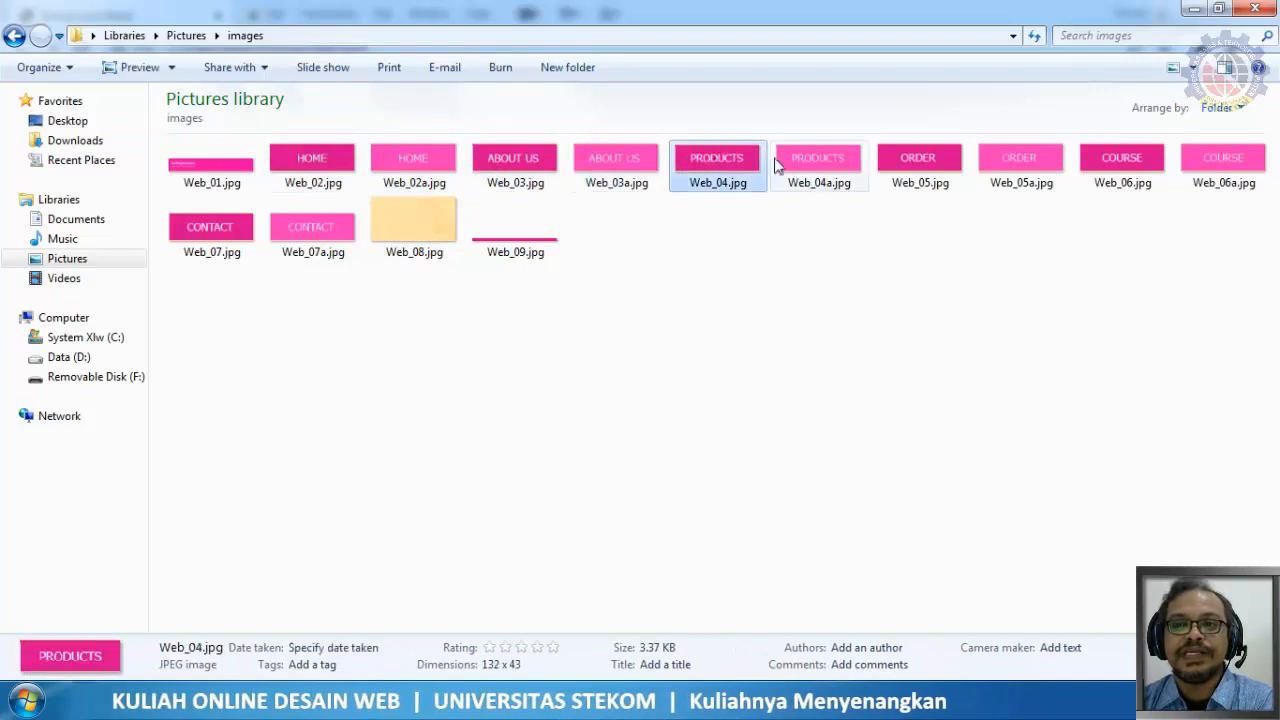
{"action": "left_click", "coordinate": [805, 166]}
{"action": "left_click", "coordinate": [906, 168]}
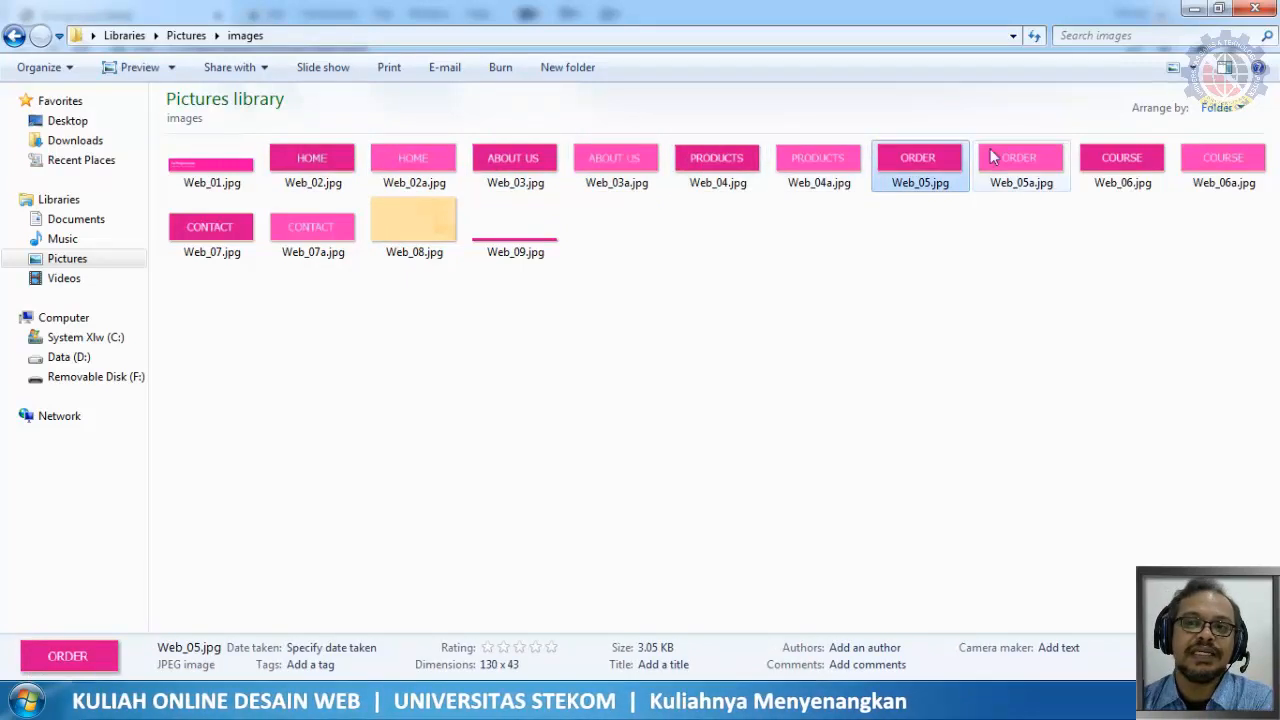
{"action": "left_click", "coordinate": [1016, 150]}
{"action": "left_click", "coordinate": [1162, 162]}
{"action": "left_click", "coordinate": [1201, 163]}
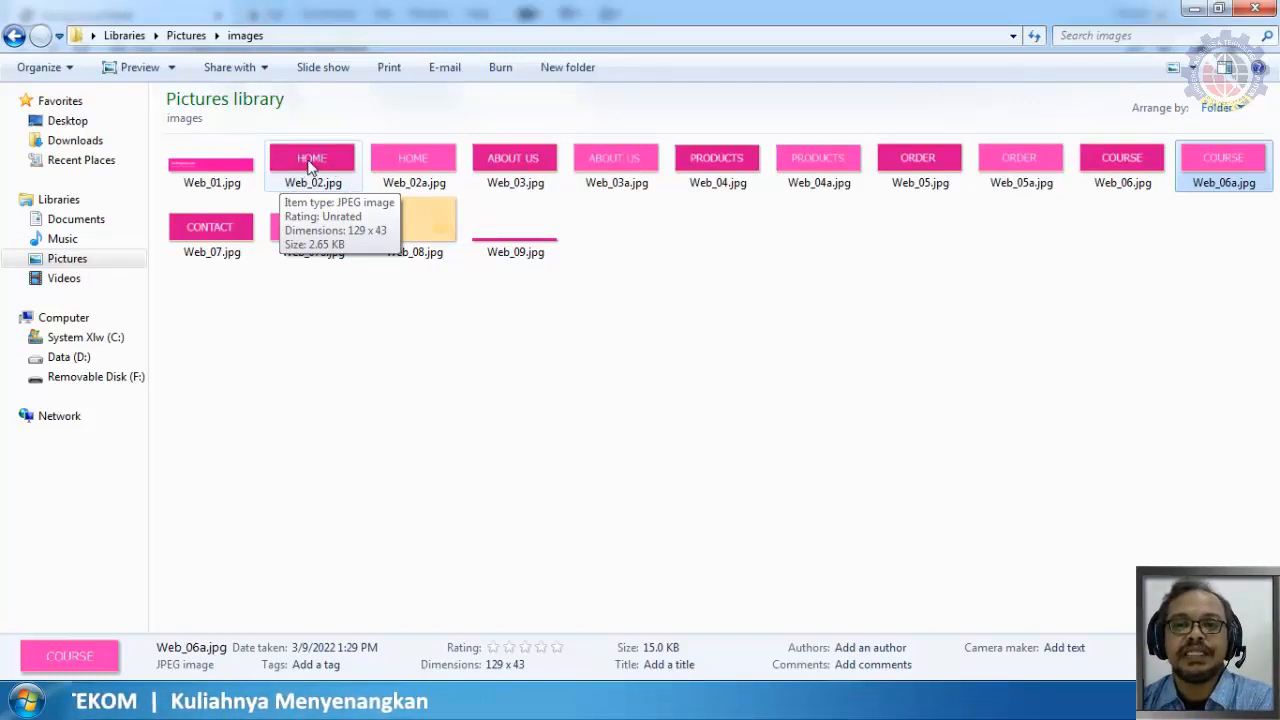
{"action": "left_click", "coordinate": [548, 342]}
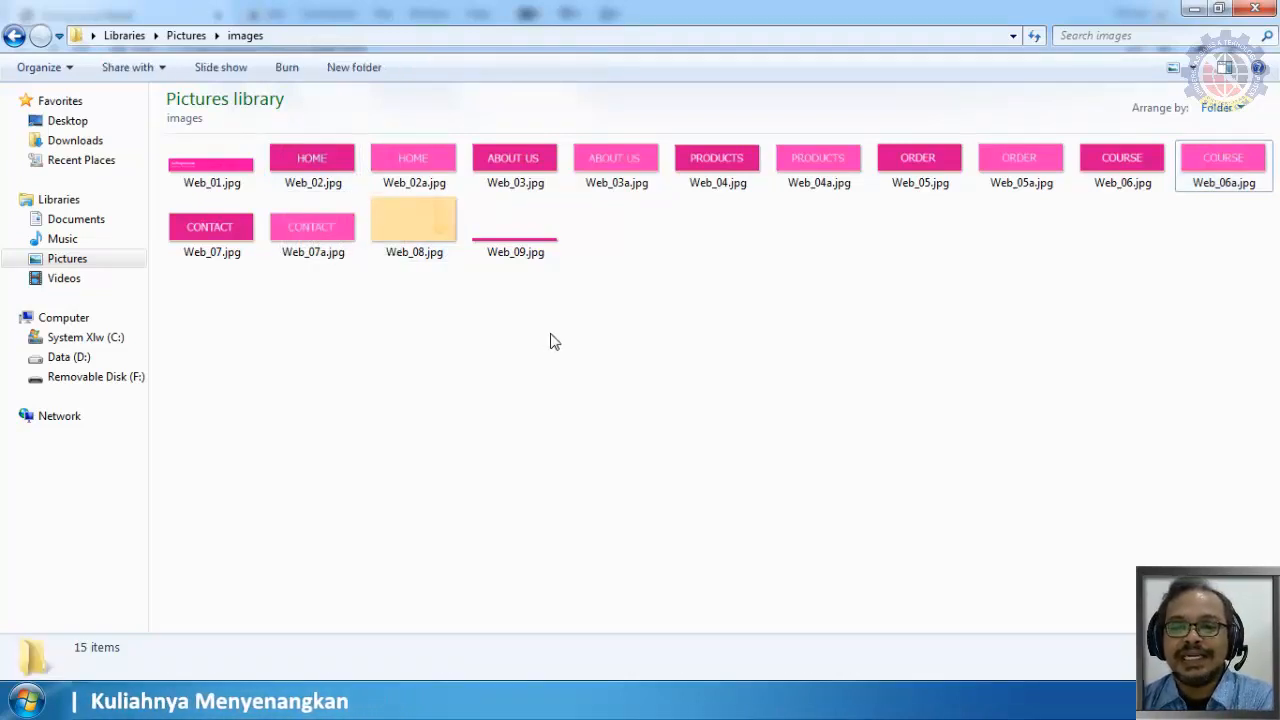
Close the browser showing the sample page and switch to the untitled document in Dreamweaver
{"action": "key", "text": "alt+Tab"}
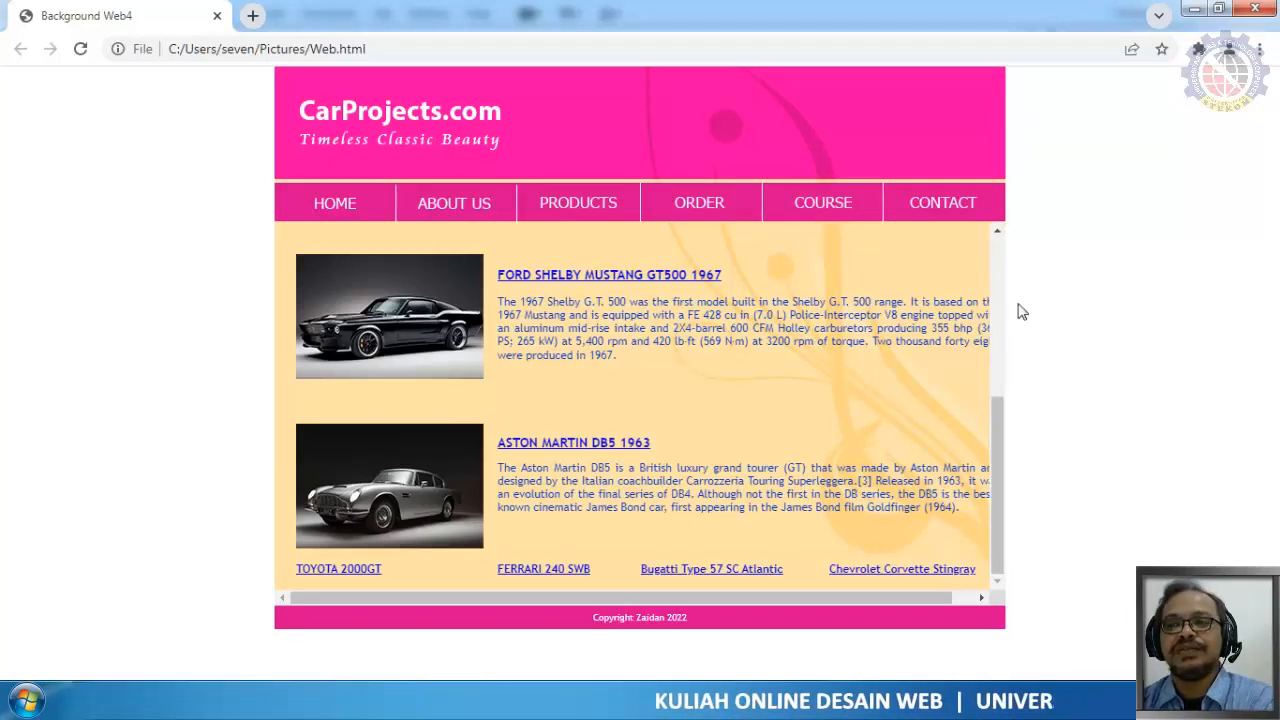
{"action": "left_click", "coordinate": [1255, 8]}
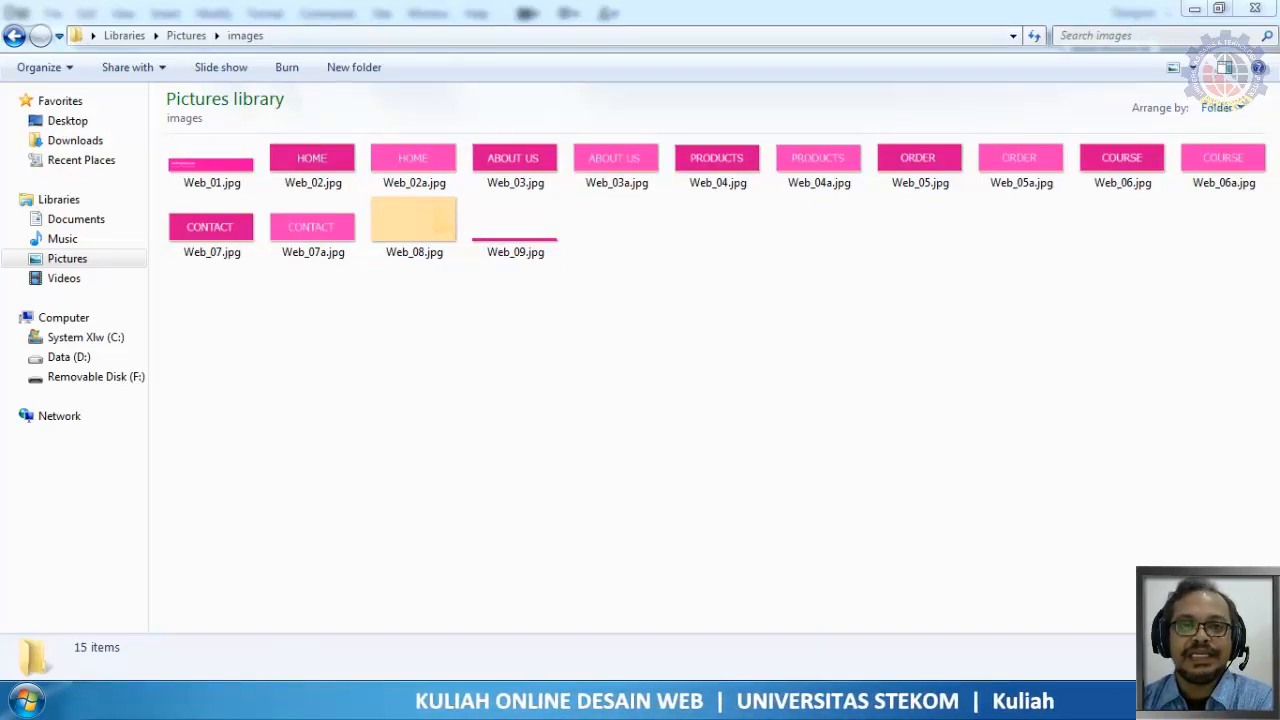
{"action": "mouse_move", "coordinate": [257, 700]}
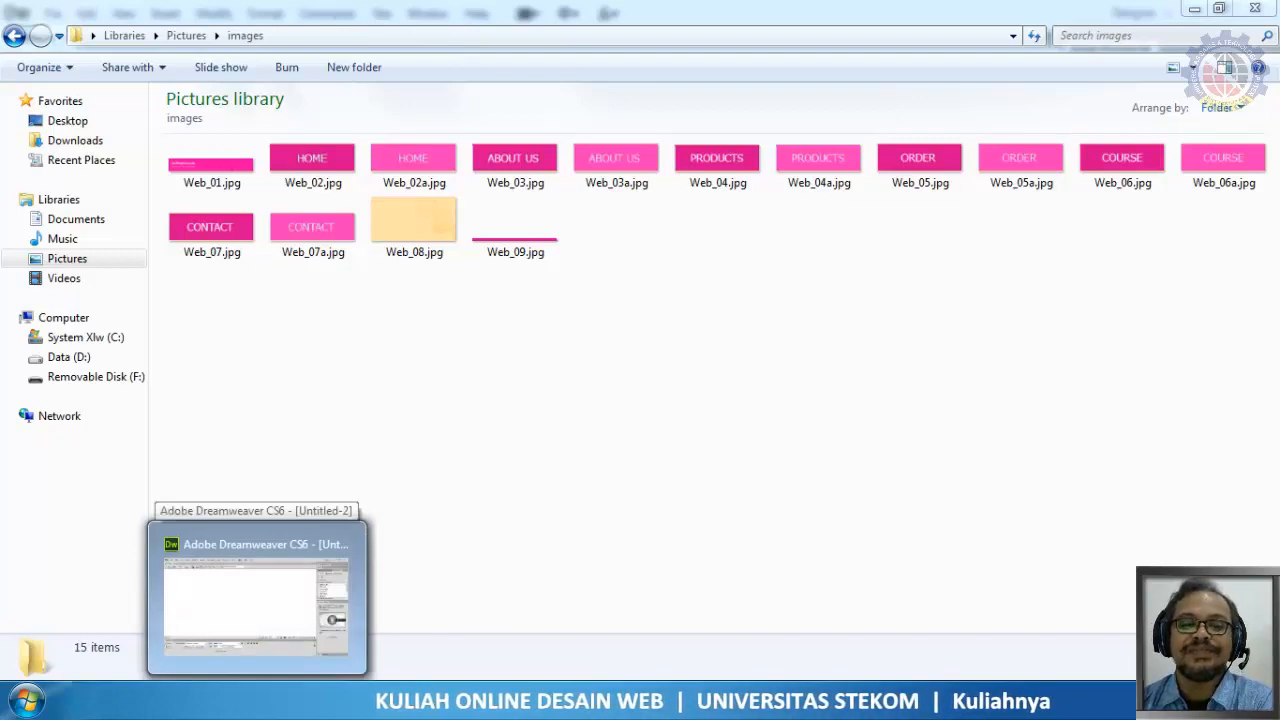
{"action": "left_click", "coordinate": [257, 700]}
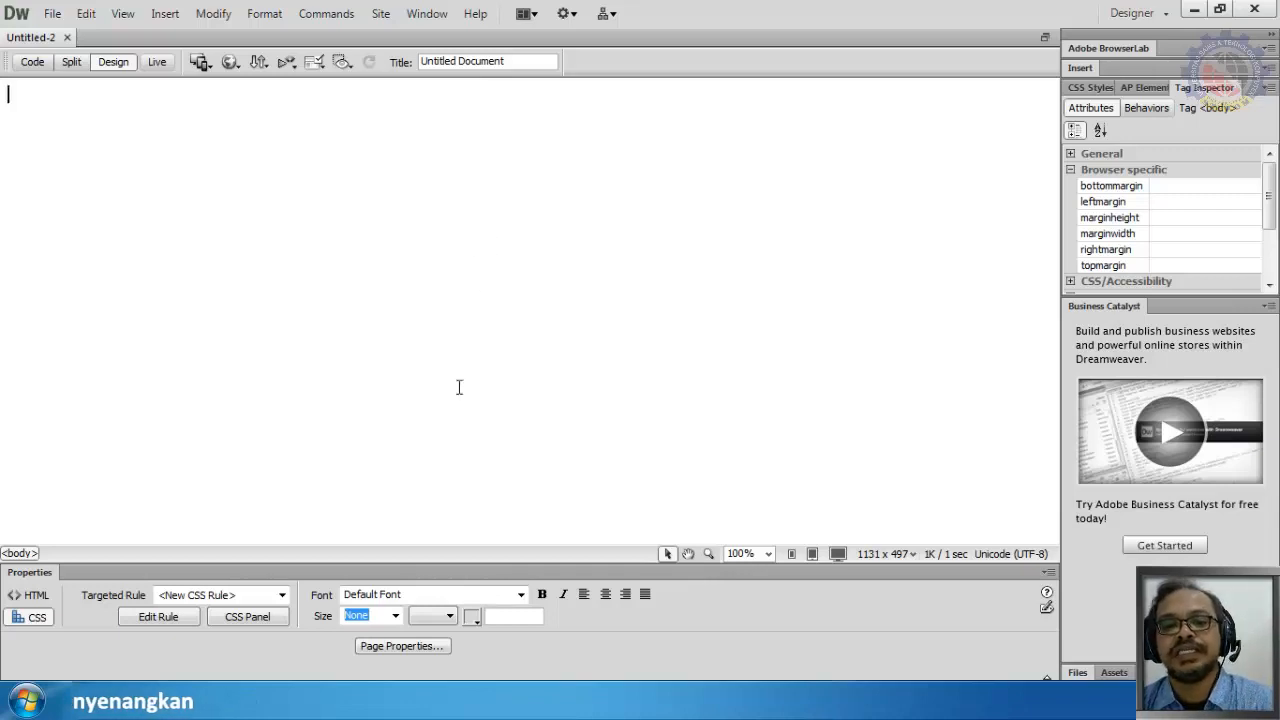
Set the page's left, right, top and bottom margins to 0 px in the page properties and apply them
{"action": "left_click", "coordinate": [402, 648]}
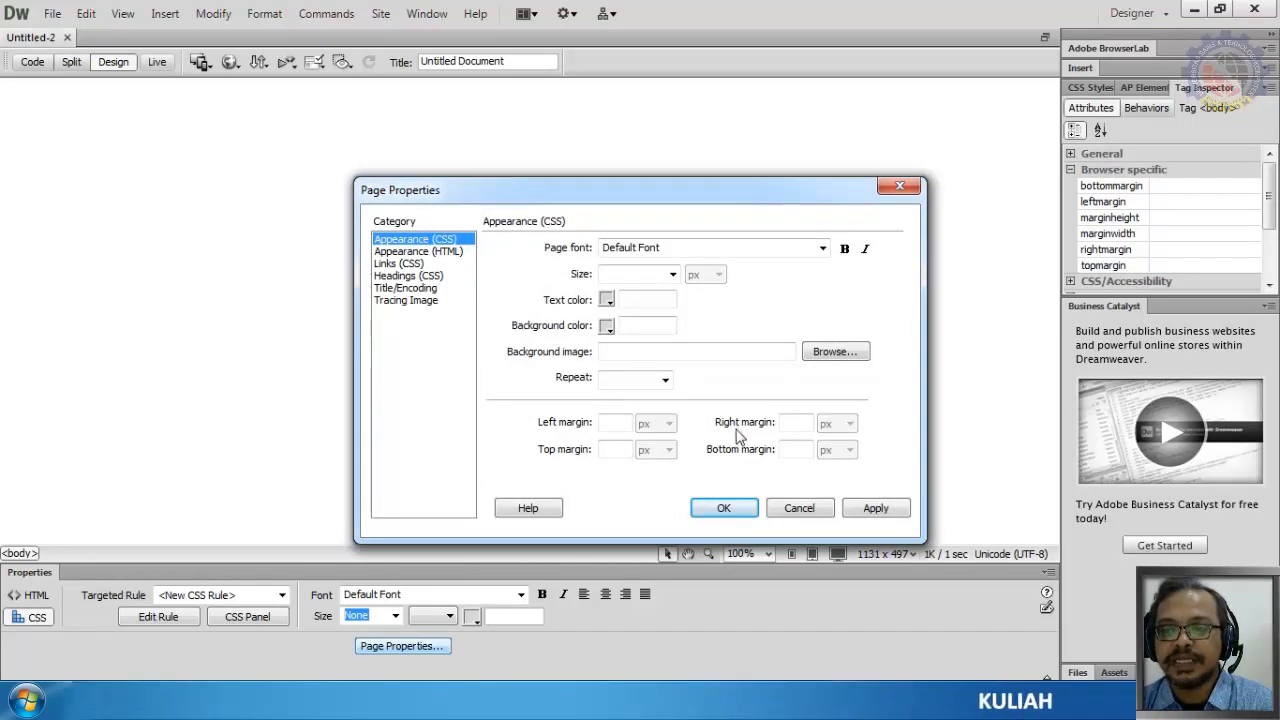
{"action": "left_click", "coordinate": [619, 448]}
{"action": "type", "text": "0"}
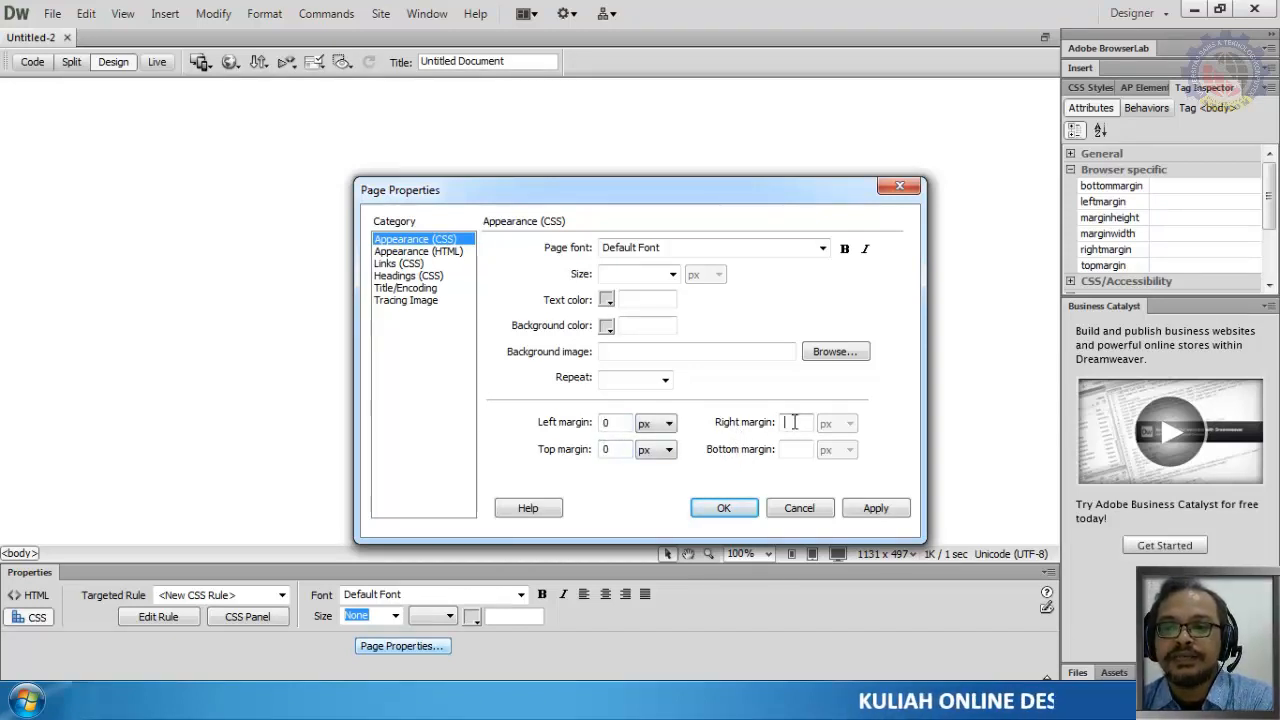
{"action": "type", "text": "0"}
{"action": "left_click", "coordinate": [797, 452]}
{"action": "type", "text": "0"}
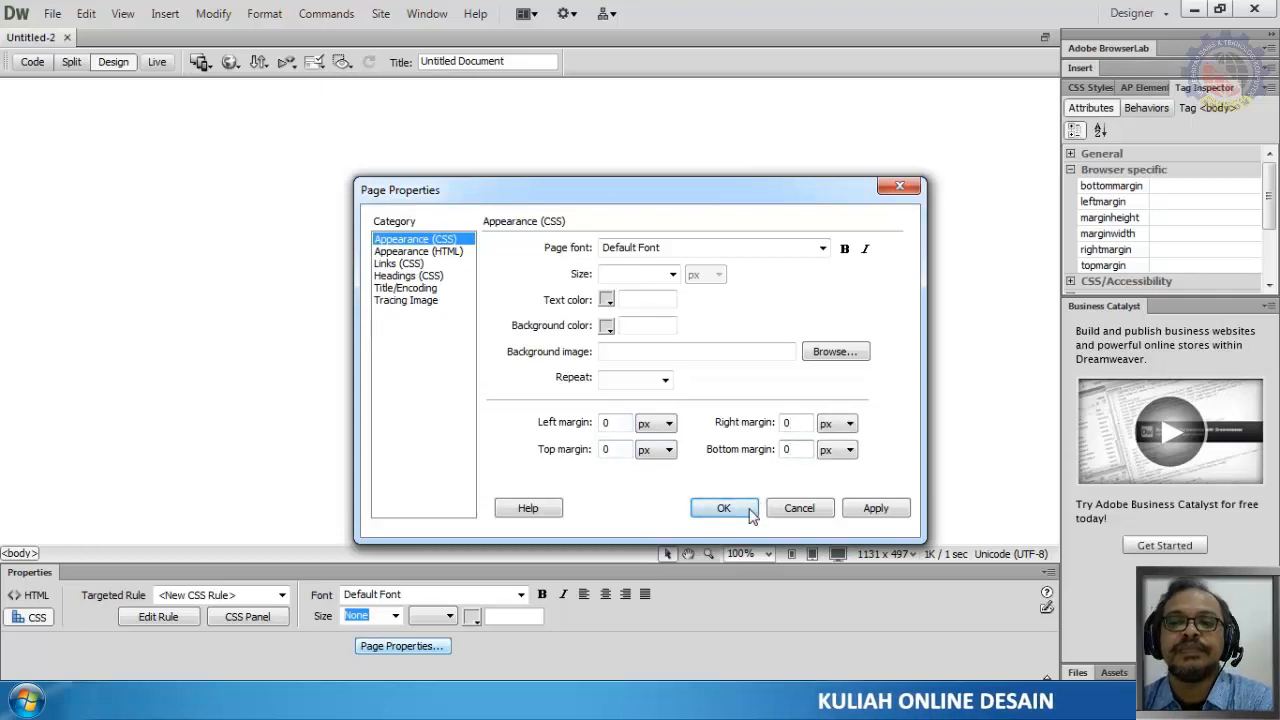
{"action": "left_click", "coordinate": [750, 508]}
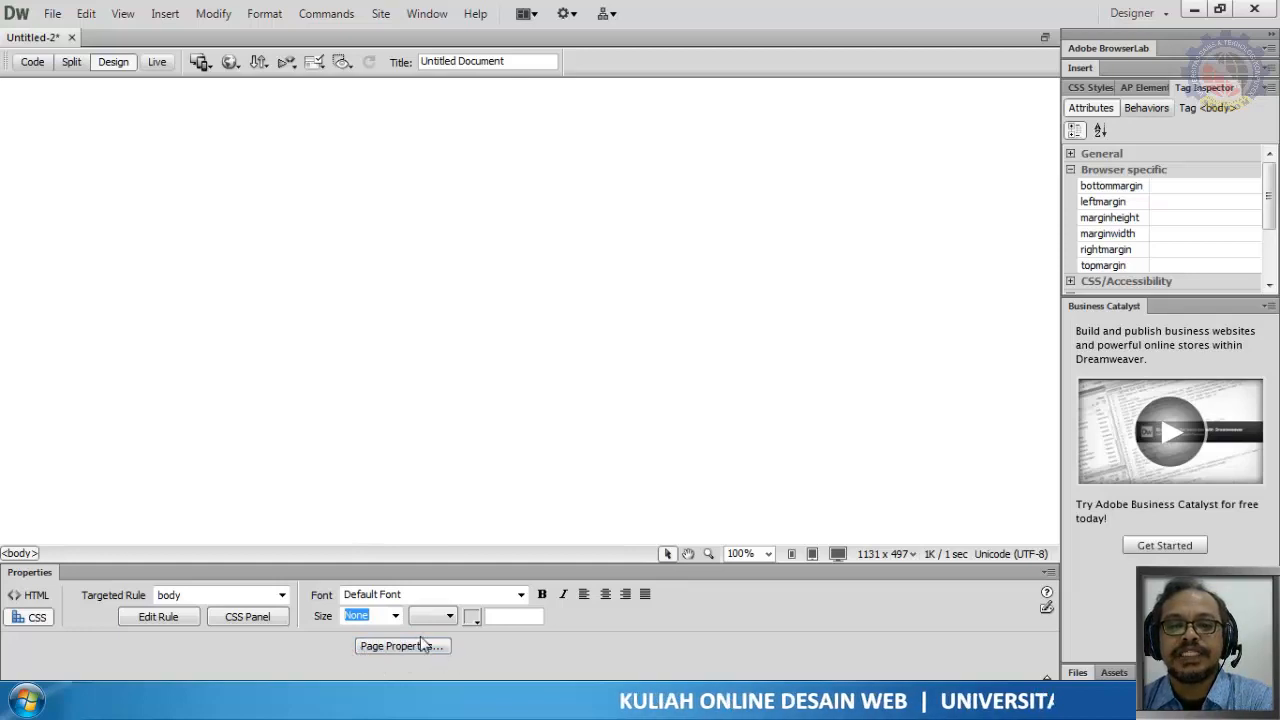
Set the page's left, right and top margins to 5 px in the page properties and accept the change
{"action": "left_click", "coordinate": [390, 648]}
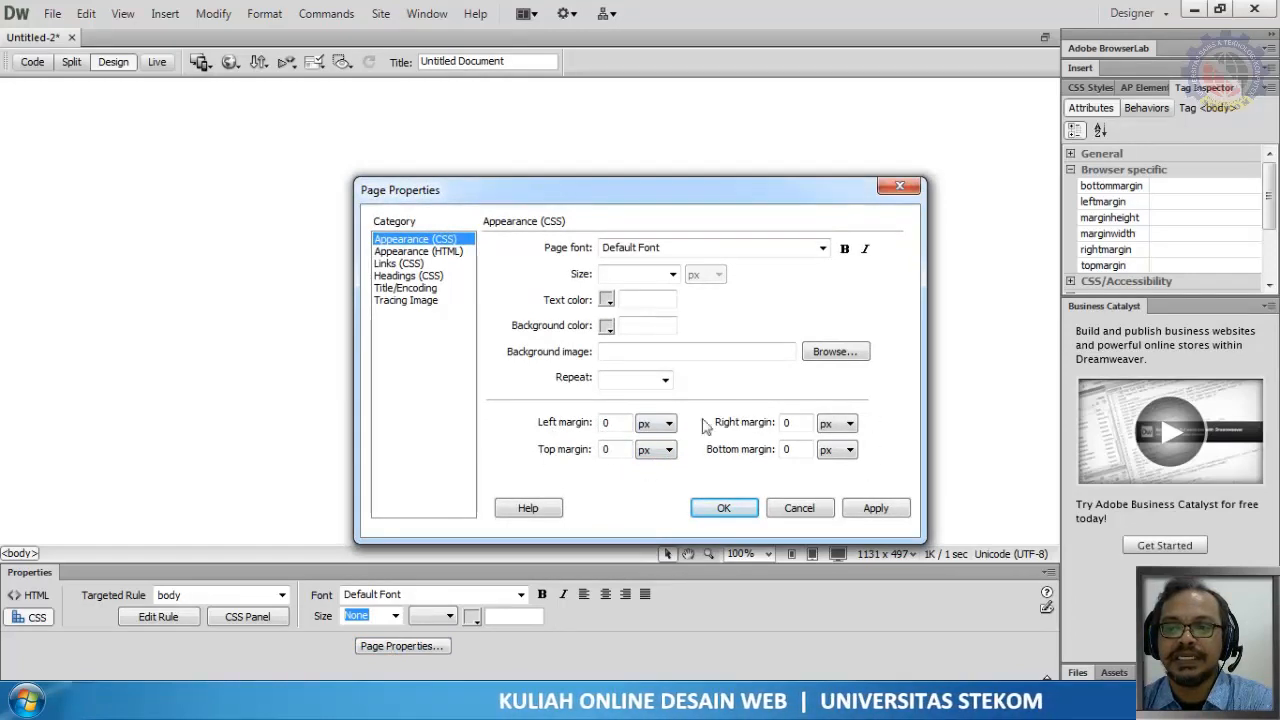
{"action": "left_click", "coordinate": [580, 432]}
{"action": "type", "text": "5"}
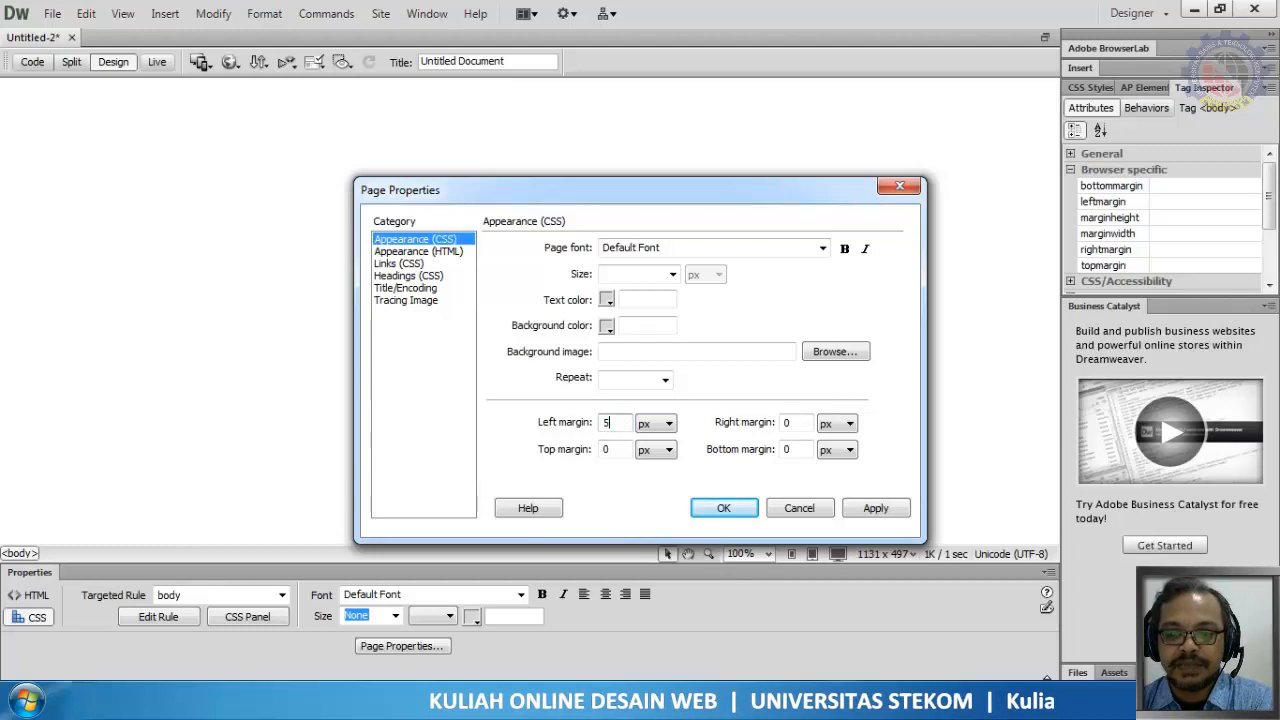
{"action": "key", "text": "Tab"}
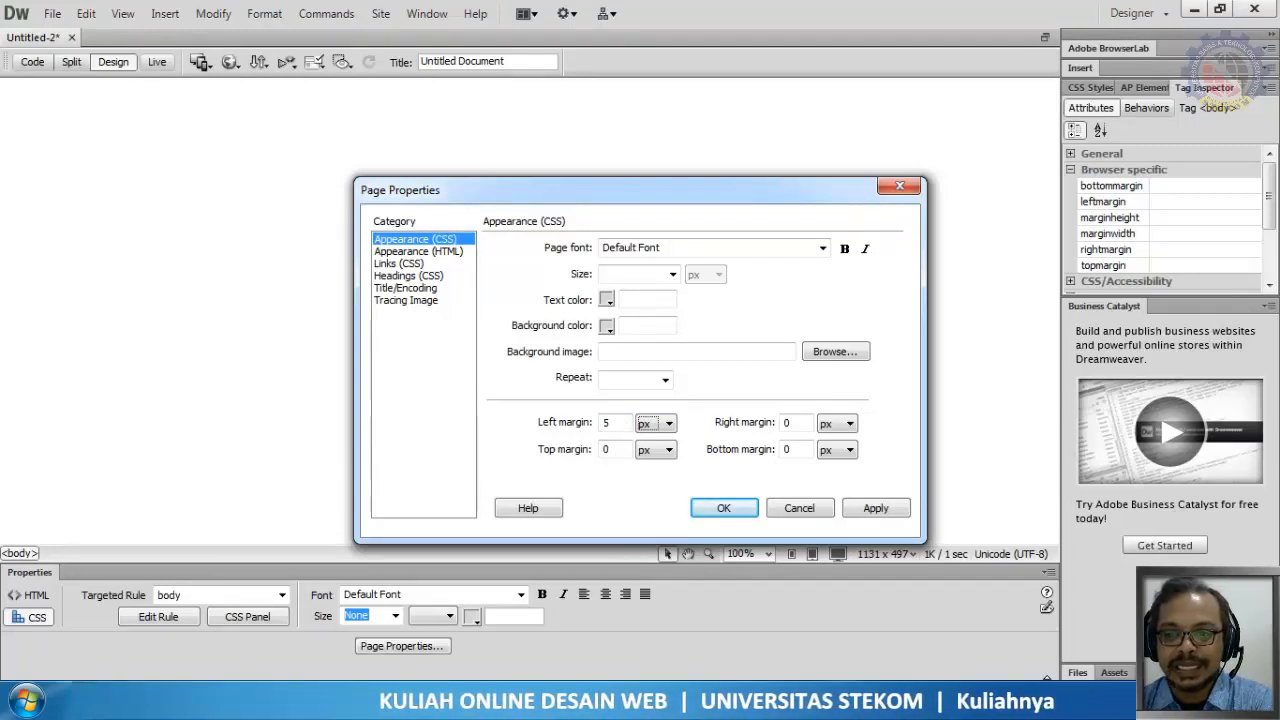
{"action": "key", "text": "Tab"}
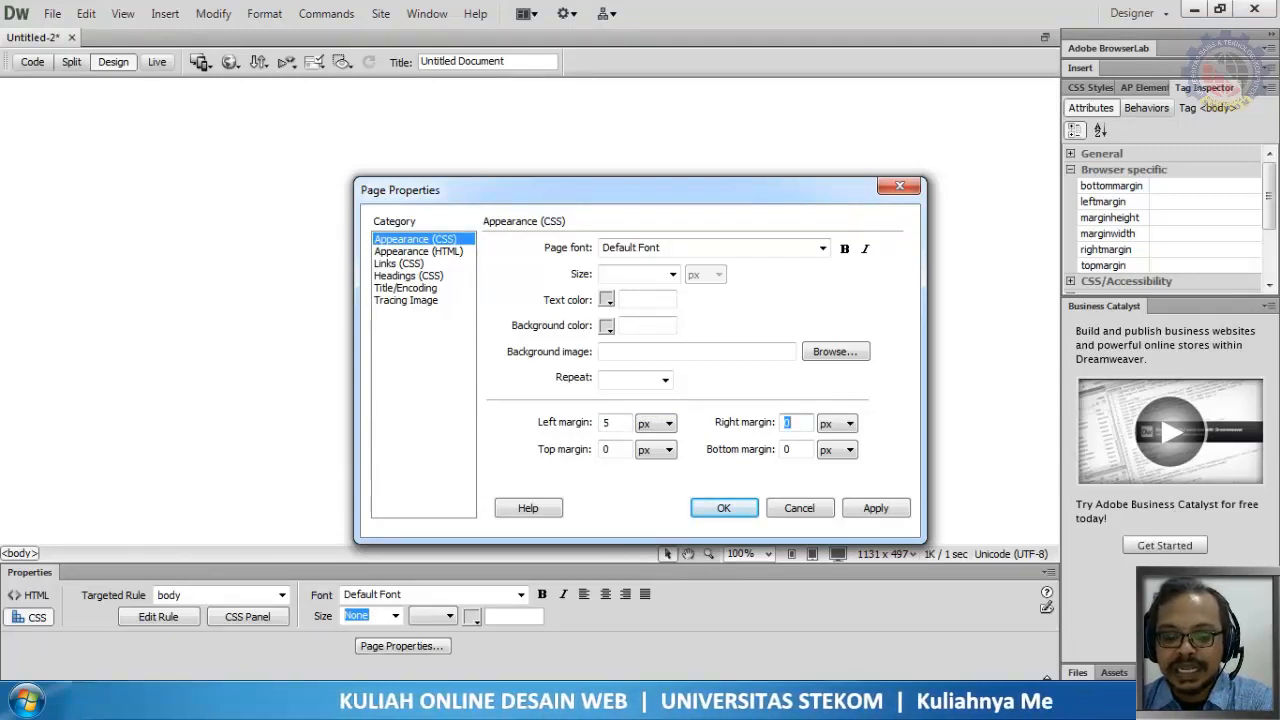
{"action": "type", "text": "5"}
{"action": "key", "text": "Tab"}
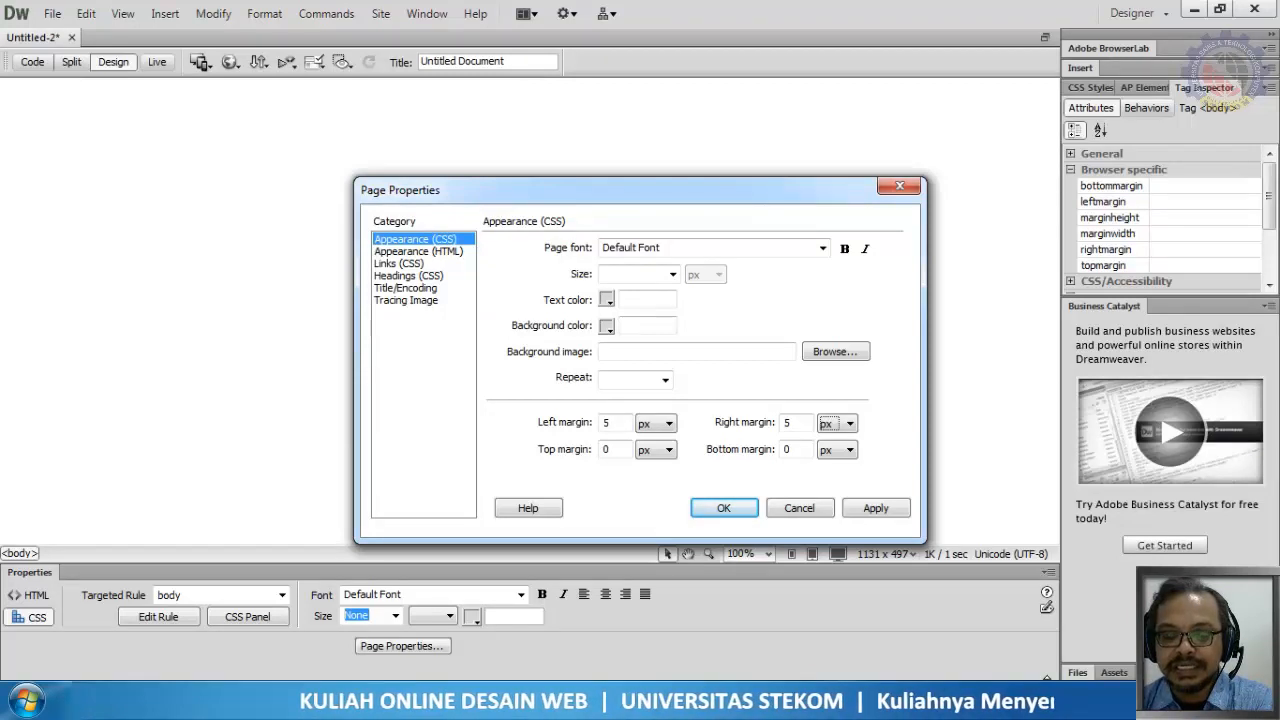
{"action": "key", "text": "Tab"}
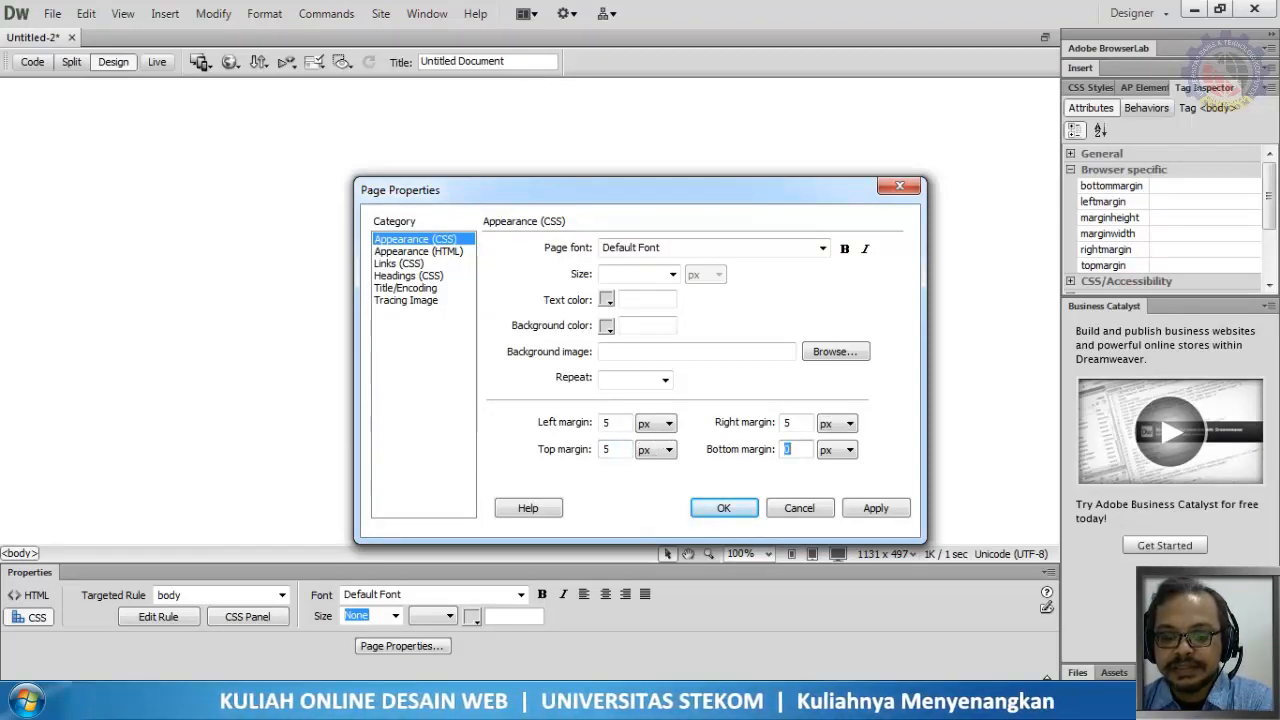
{"action": "left_click", "coordinate": [716, 508]}
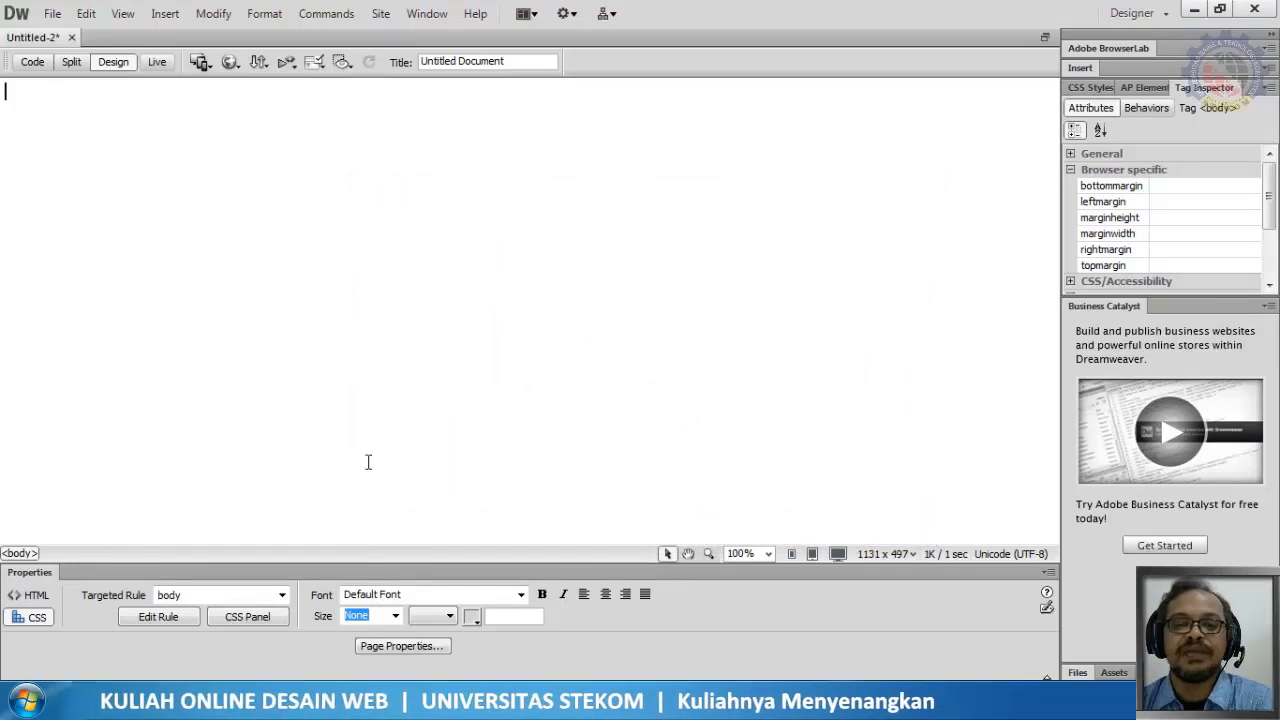
Set the left, right, top and bottom page margins back to 0 px, apply and accept them
{"action": "left_click", "coordinate": [381, 648]}
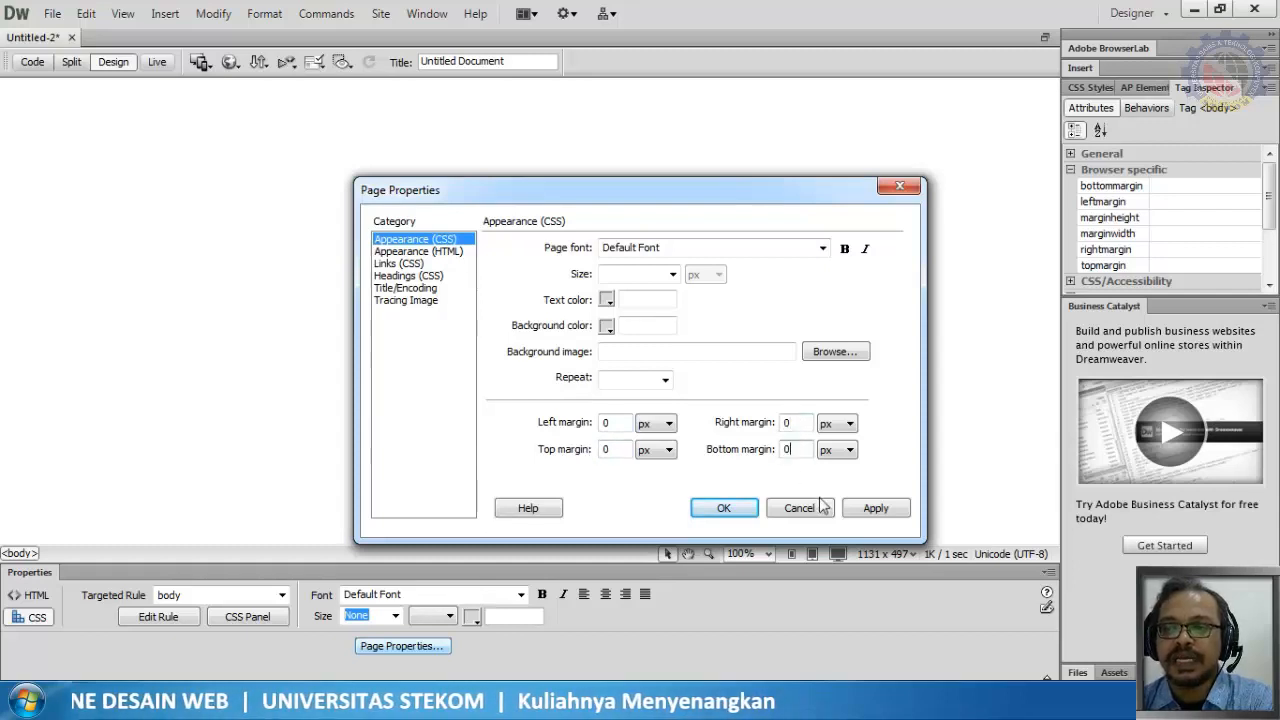
{"action": "left_click", "coordinate": [866, 512]}
{"action": "left_click", "coordinate": [742, 520]}
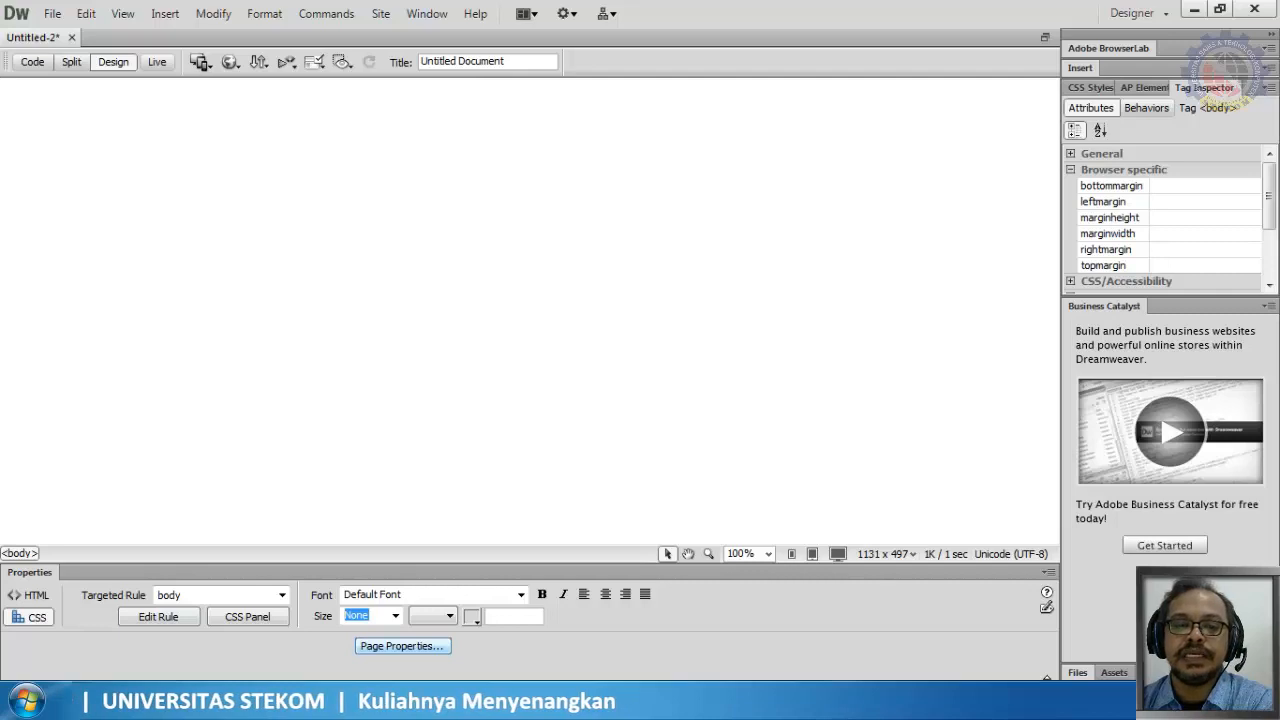
Open SampleWeb.html from the Pictures folder in the browser, study its layout, and return to the untitled Dreamweaver document
{"action": "key", "text": "alt+Tab"}
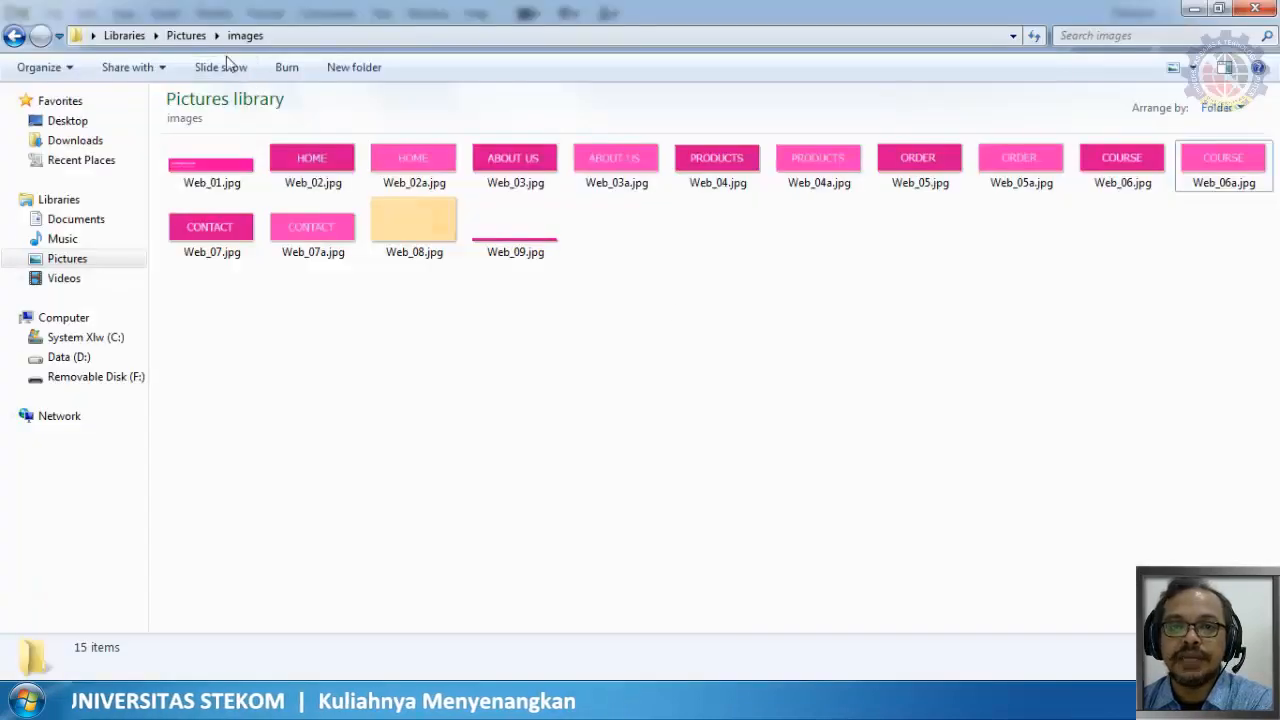
{"action": "left_click", "coordinate": [186, 35]}
{"action": "double_click", "coordinate": [842, 214]}
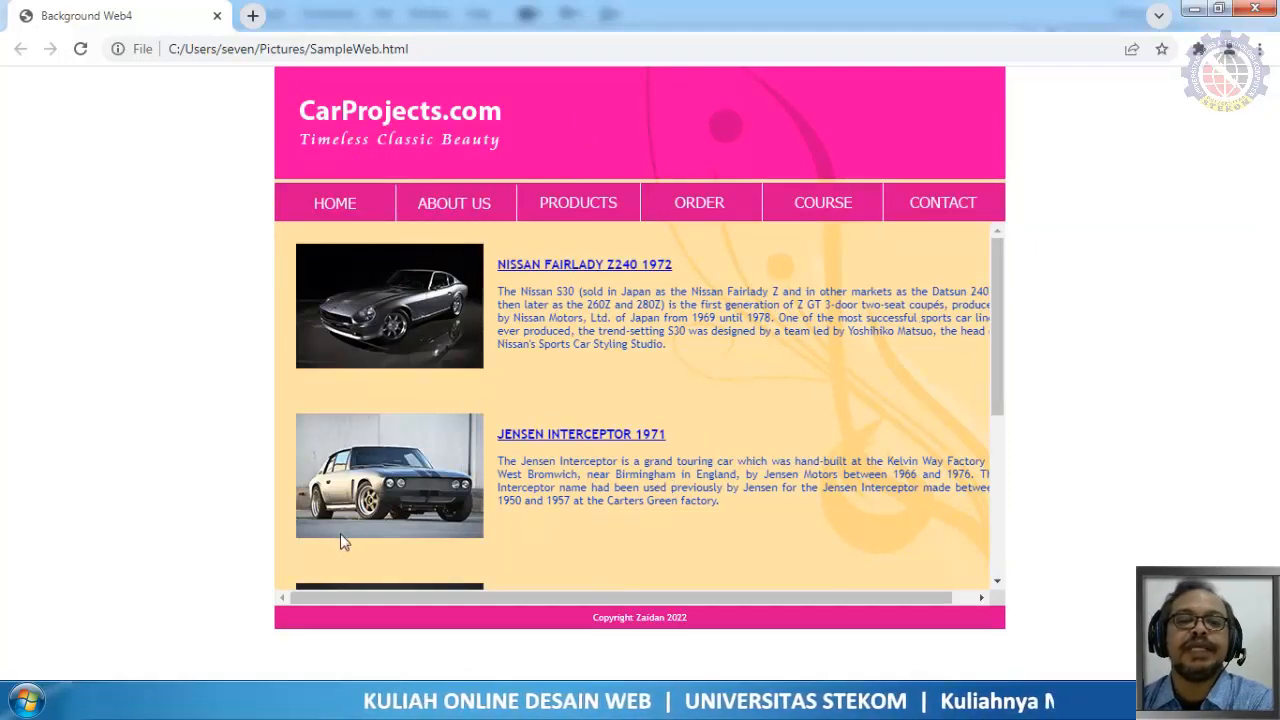
{"action": "key", "text": "alt+Tab"}
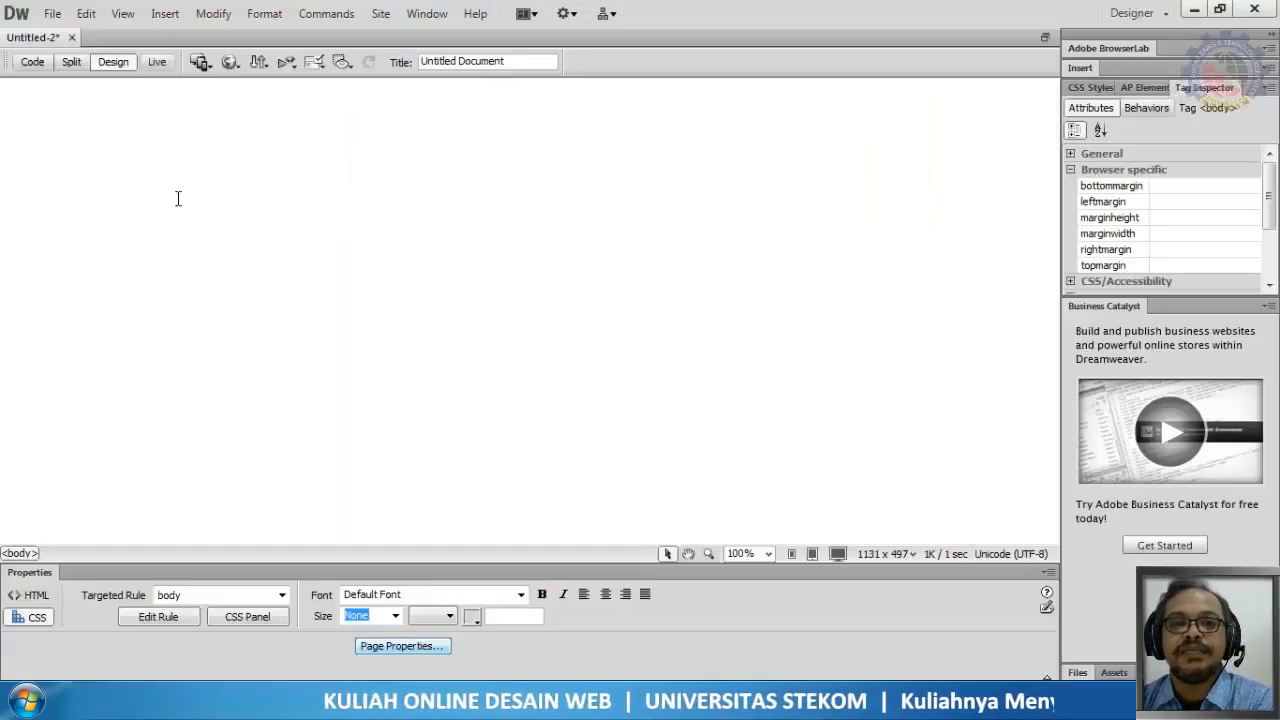
Start inserting a table and set it to 4 rows and 6 columns
{"action": "left_click", "coordinate": [160, 15]}
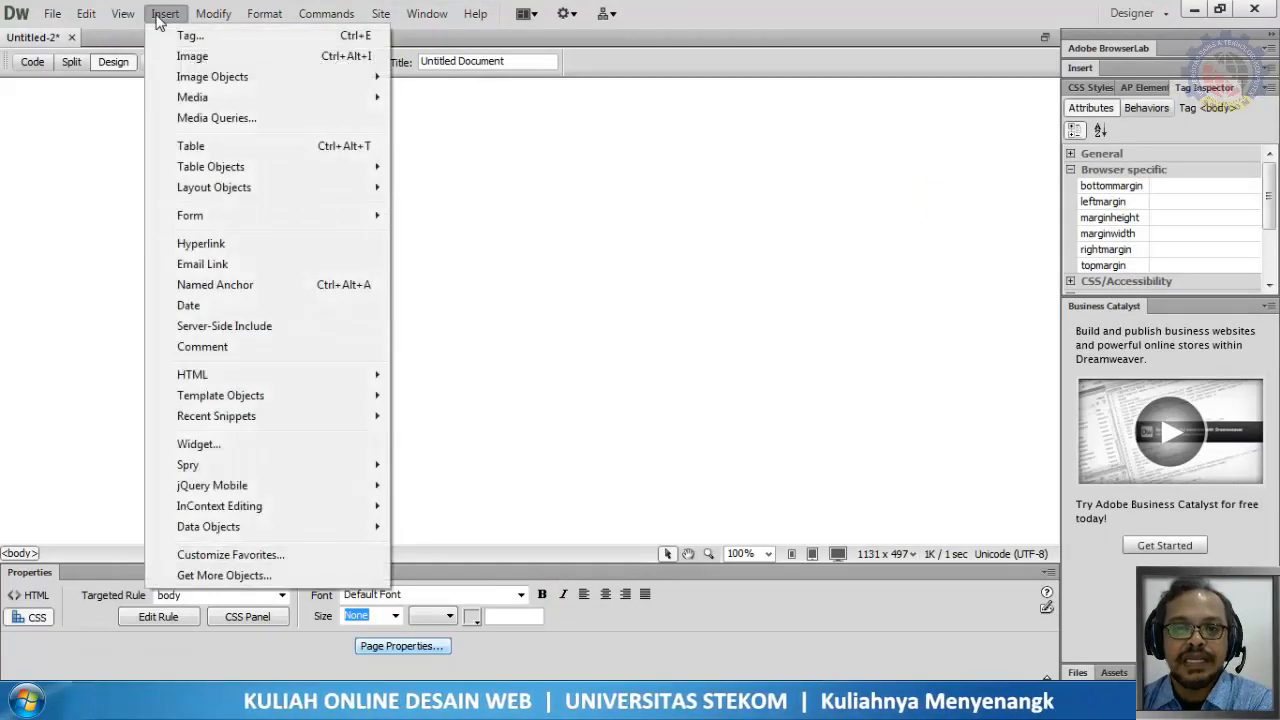
{"action": "left_click", "coordinate": [195, 147]}
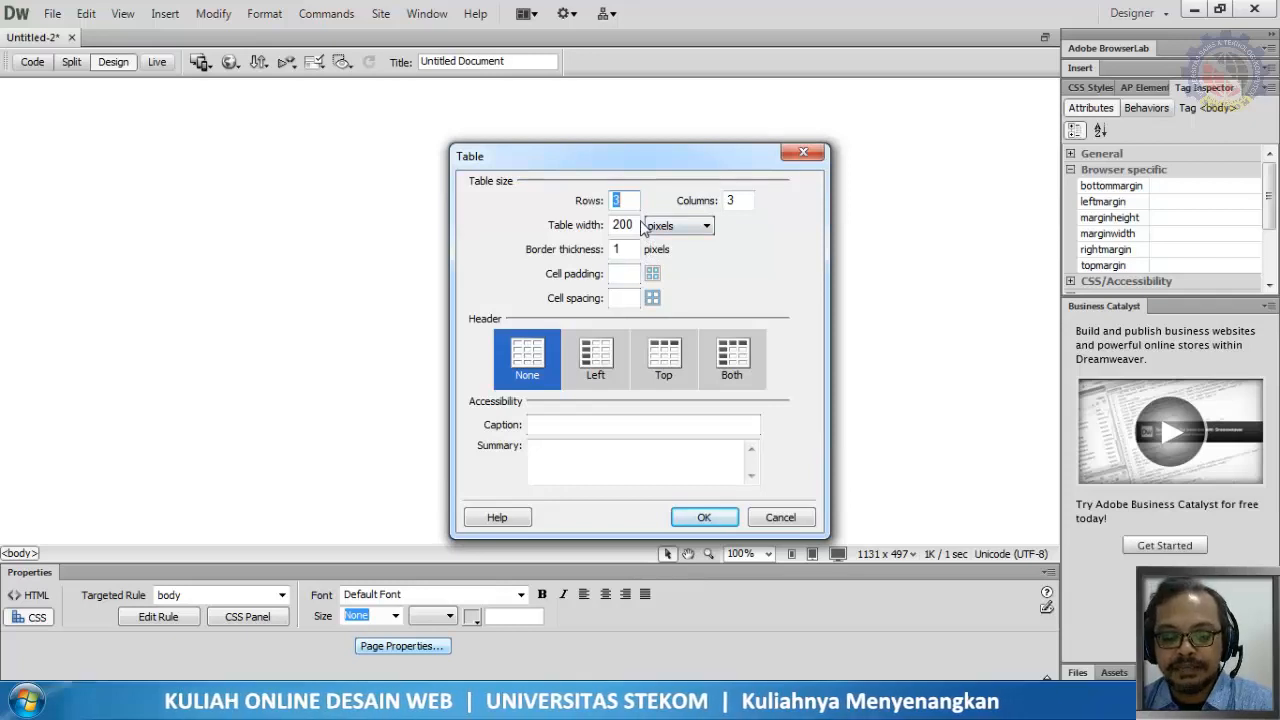
{"action": "type", "text": "4"}
{"action": "left_click", "coordinate": [749, 201]}
{"action": "double_click", "coordinate": [749, 201]}
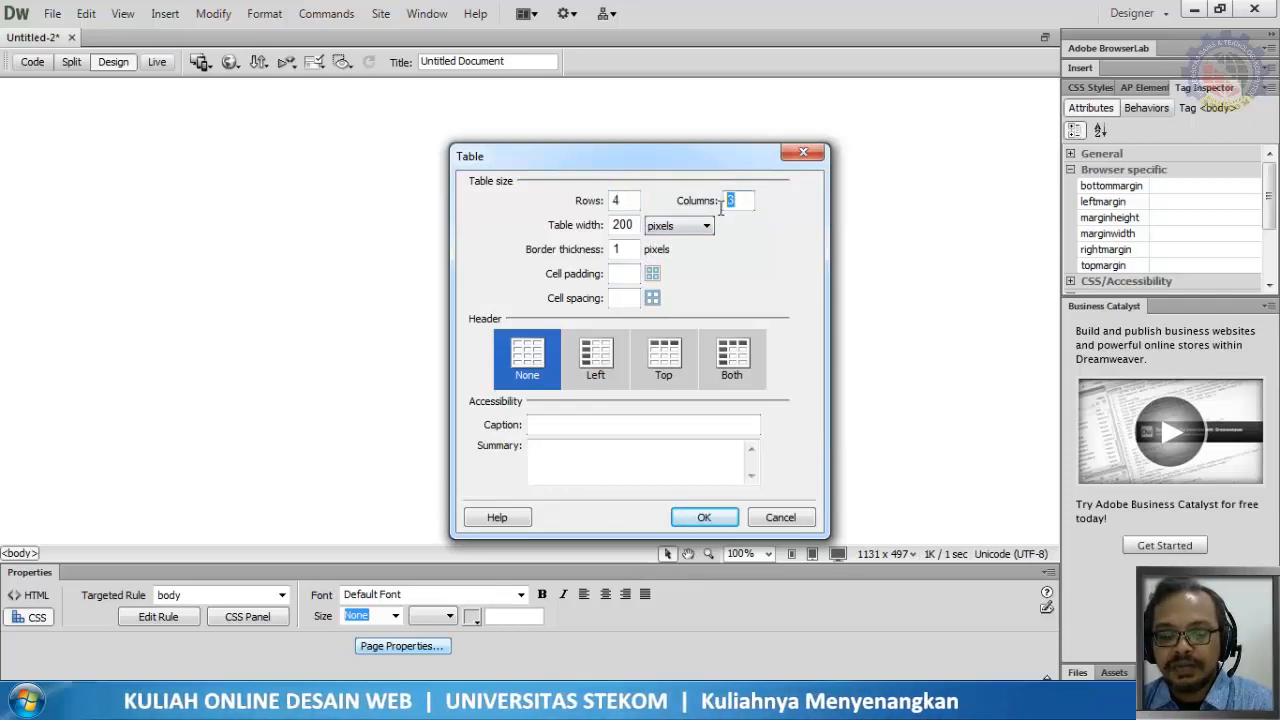
{"action": "type", "text": "6"}
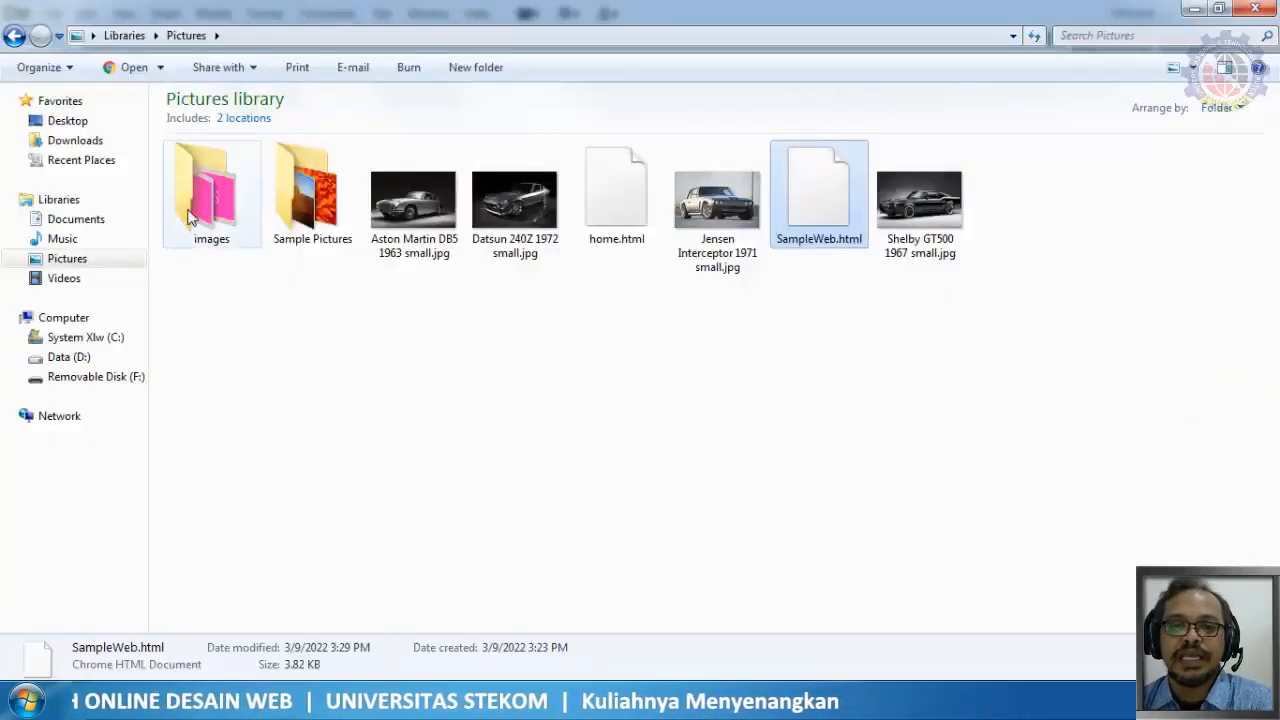
Switch to Windows Explorer, open the images folder and check the dimensions of Web_01.jpg in its file property details
{"action": "double_click", "coordinate": [215, 190]}
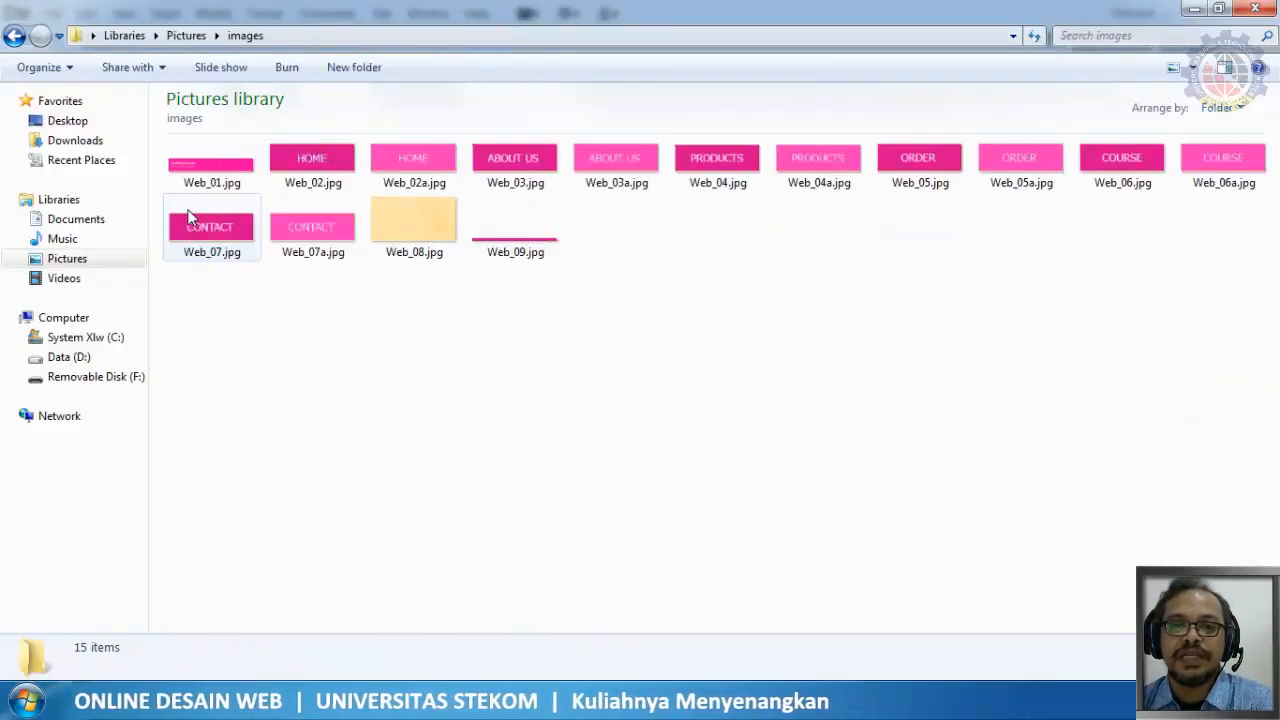
{"action": "left_click", "coordinate": [227, 178]}
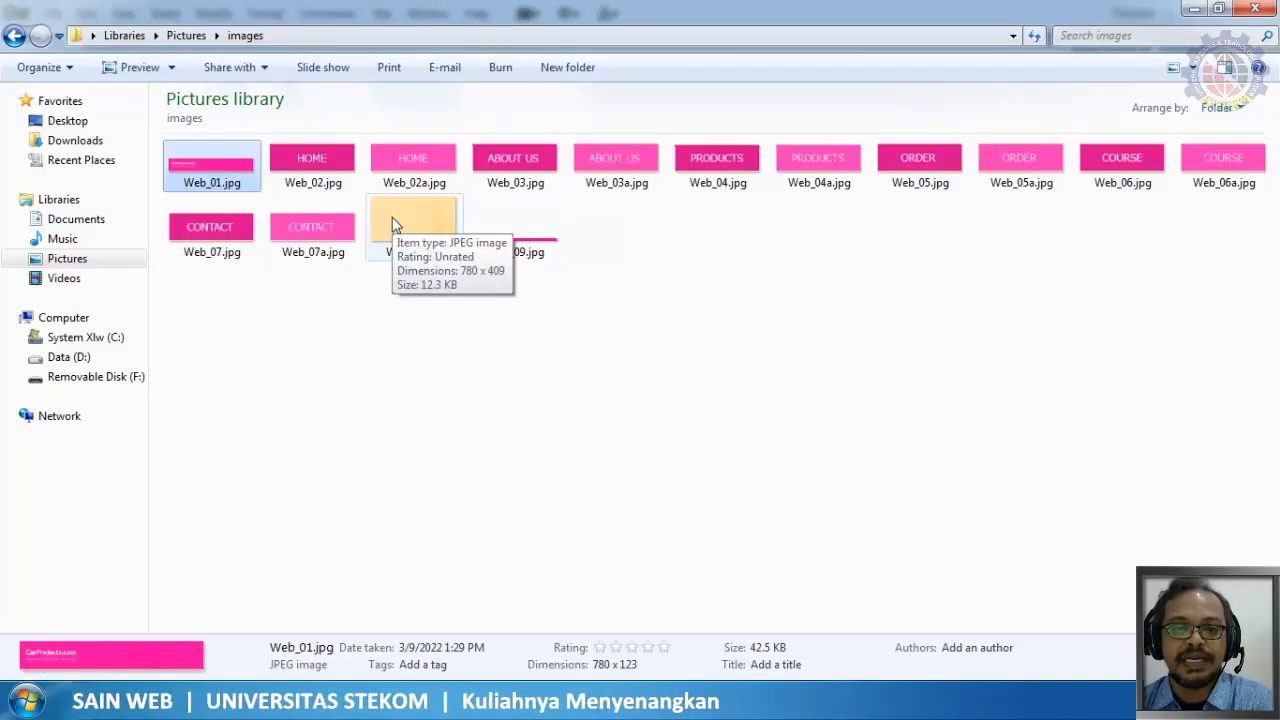
{"action": "right_click", "coordinate": [200, 170]}
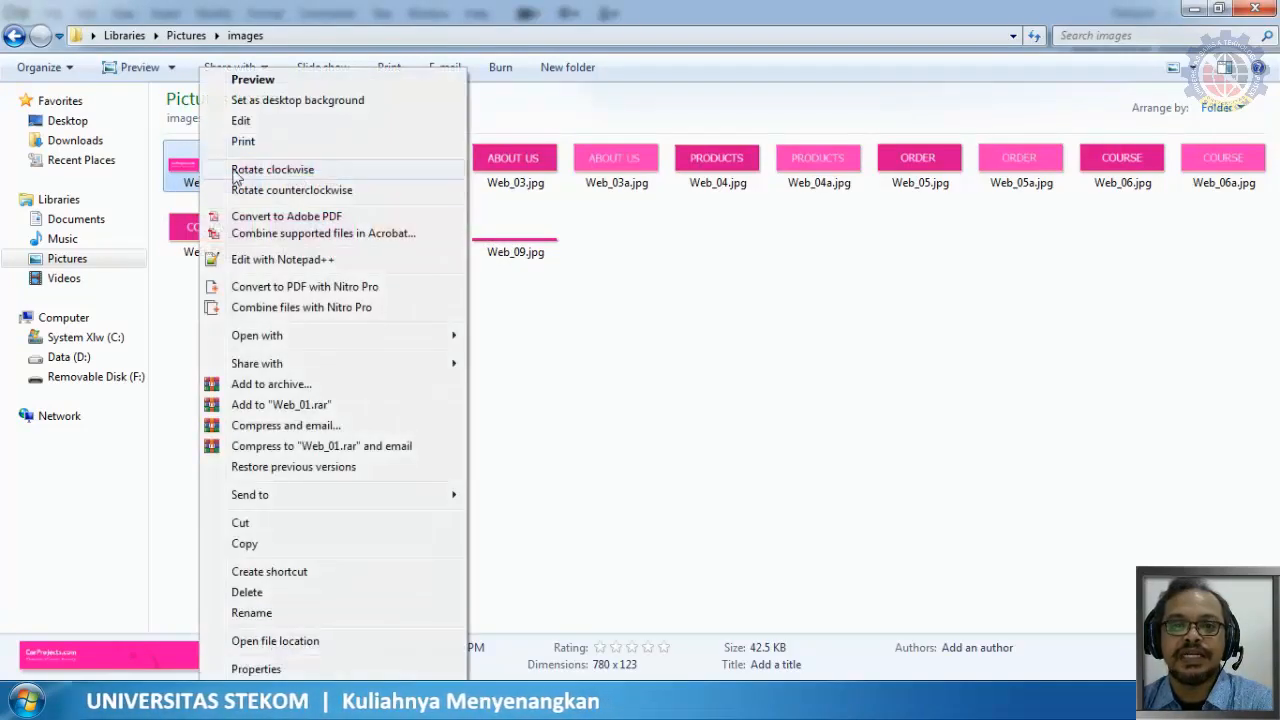
{"action": "left_click", "coordinate": [256, 669]}
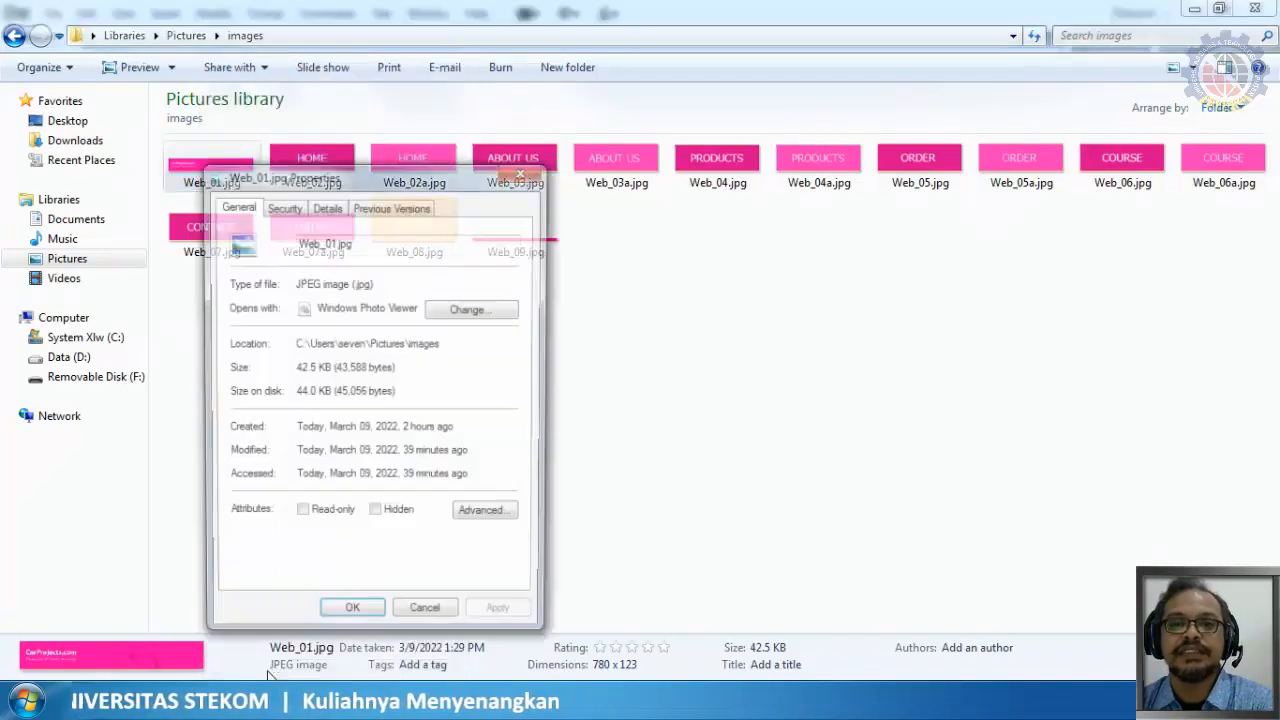
{"action": "left_click", "coordinate": [327, 207]}
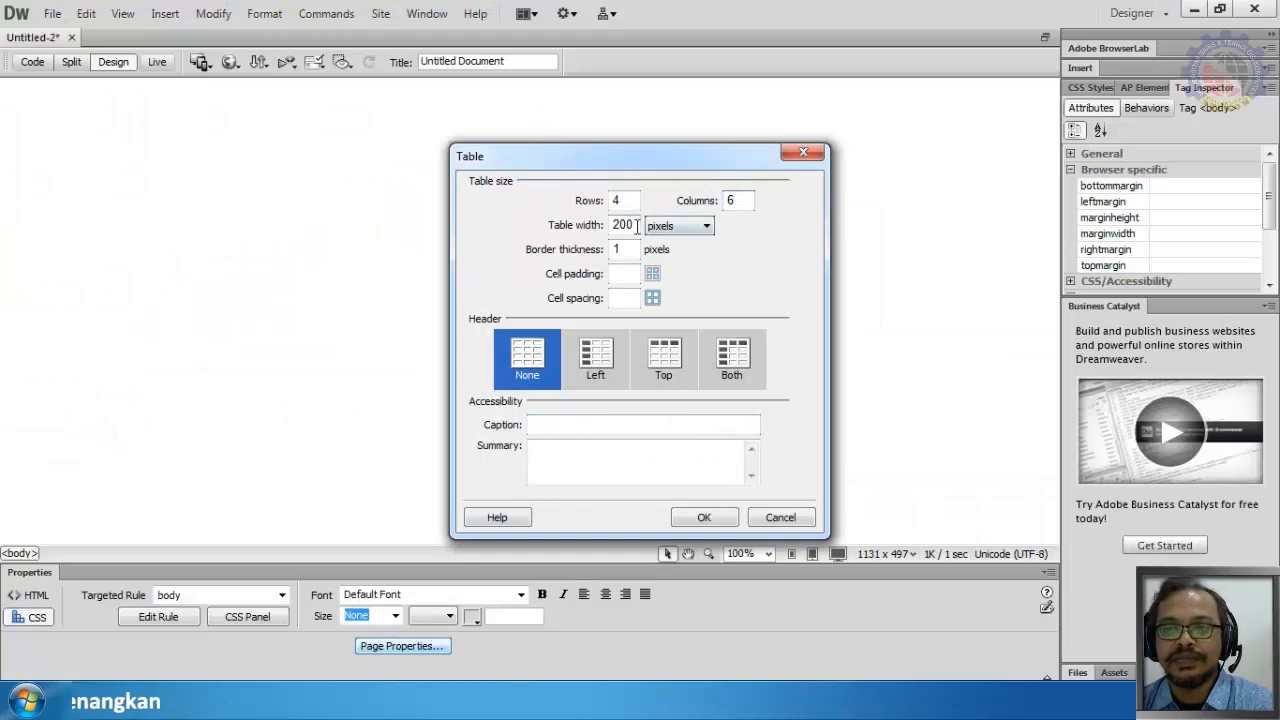
Insert the table 780 pixels wide with border thickness, cell padding and cell spacing of 0, and center it on the page
{"action": "left_click_drag", "start_coordinate": [637, 226], "coordinate": [586, 232]}
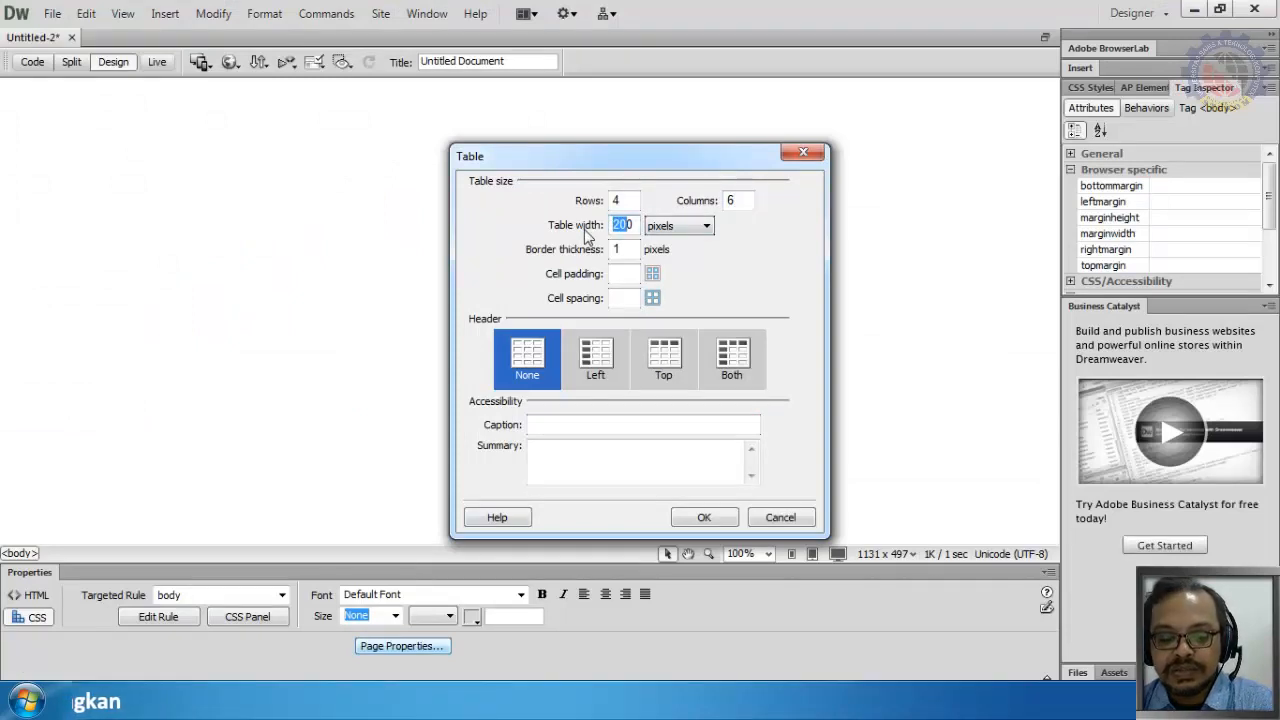
{"action": "type", "text": "70"}
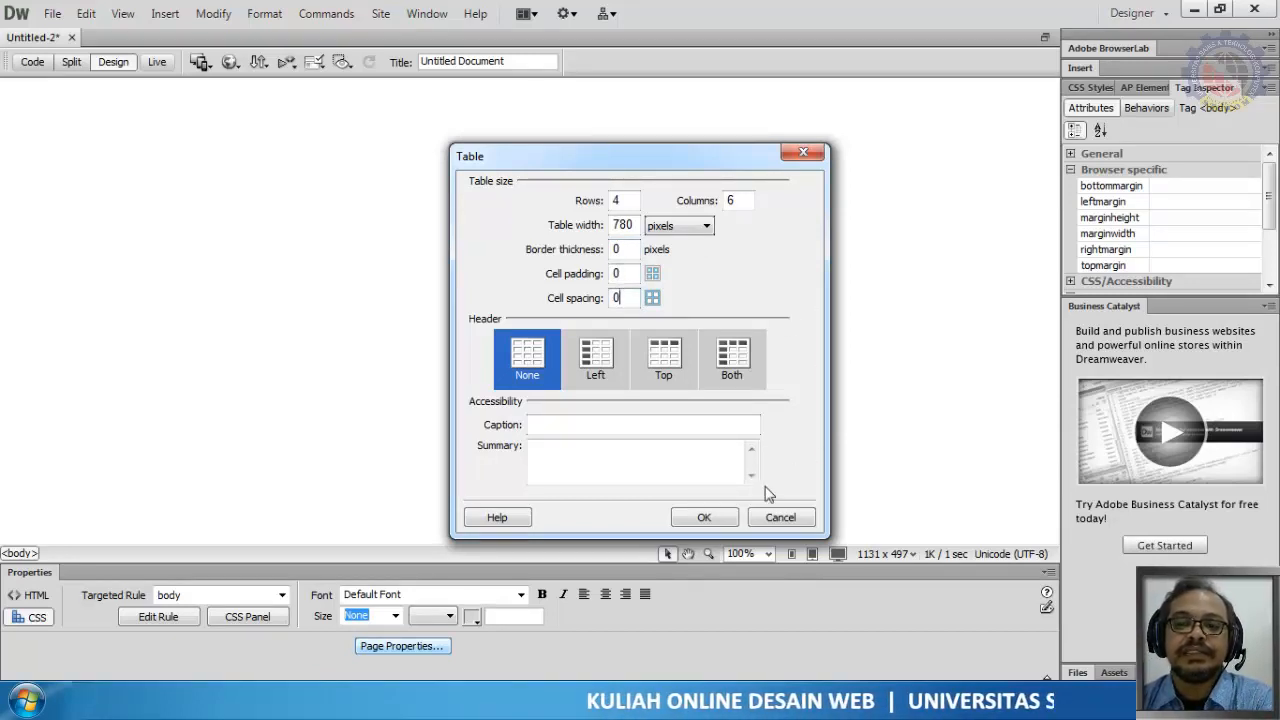
{"action": "left_click", "coordinate": [709, 518]}
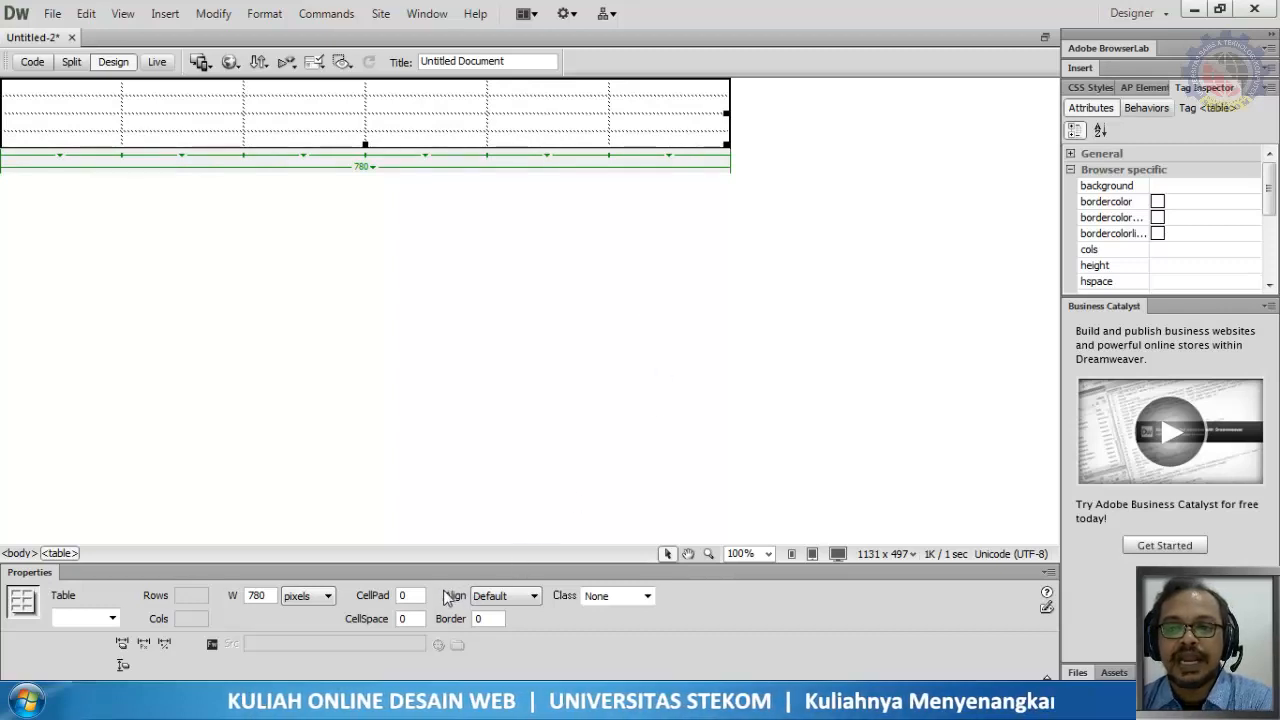
{"action": "left_click", "coordinate": [505, 596]}
{"action": "left_click", "coordinate": [512, 632]}
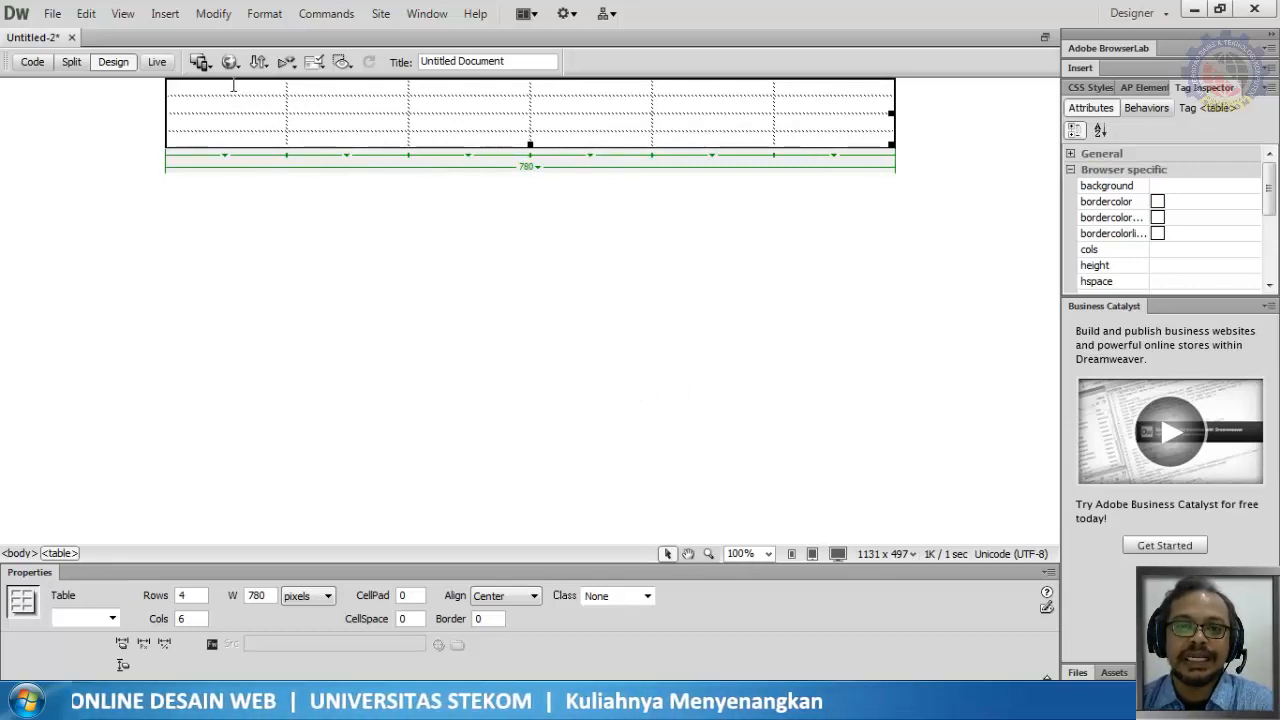
Select the six cells of the table's first row, compare the row with the sample page's header, and clear the selection
{"action": "left_click", "coordinate": [178, 85]}
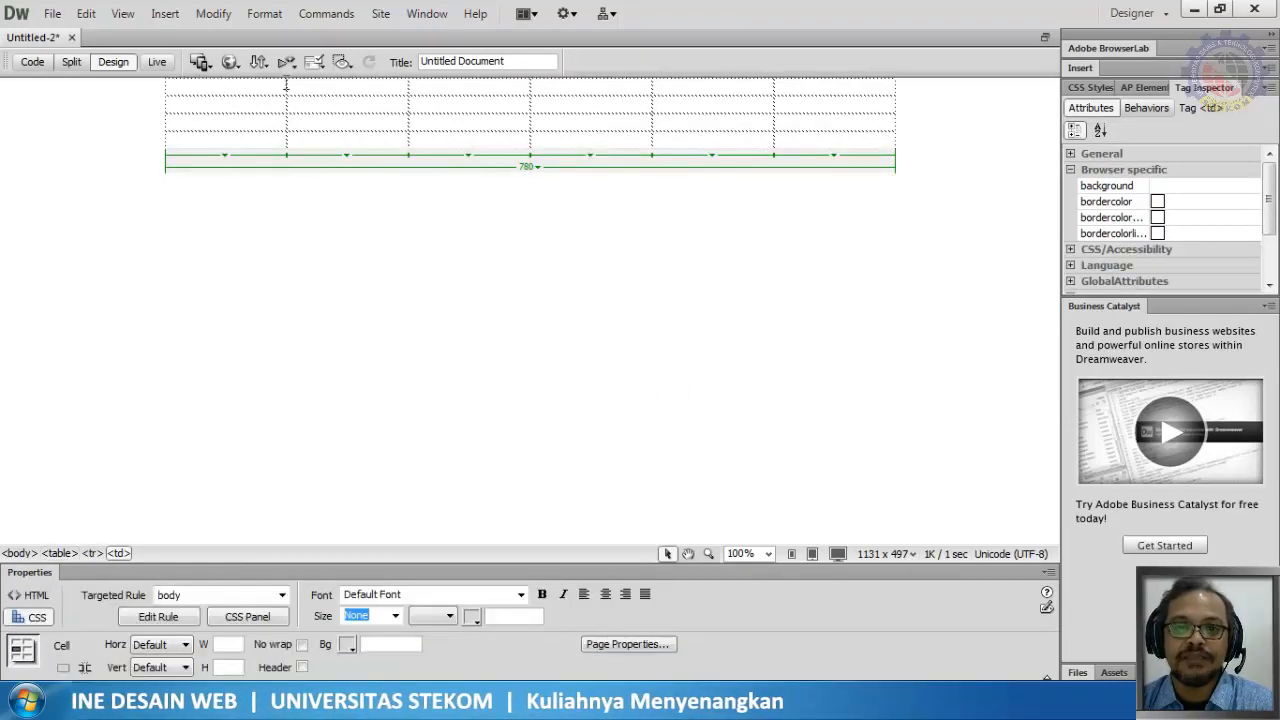
{"action": "left_click_drag", "start_coordinate": [286, 85], "coordinate": [808, 90]}
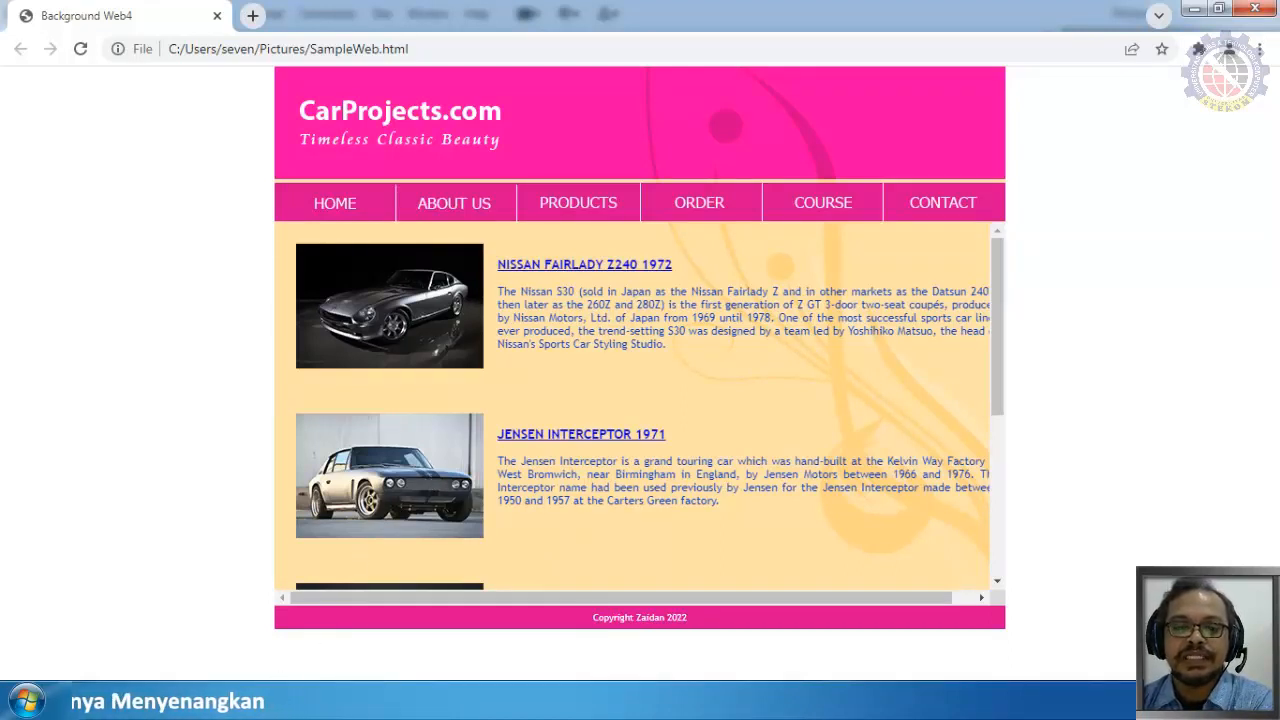
{"action": "key", "text": "alt+Tab"}
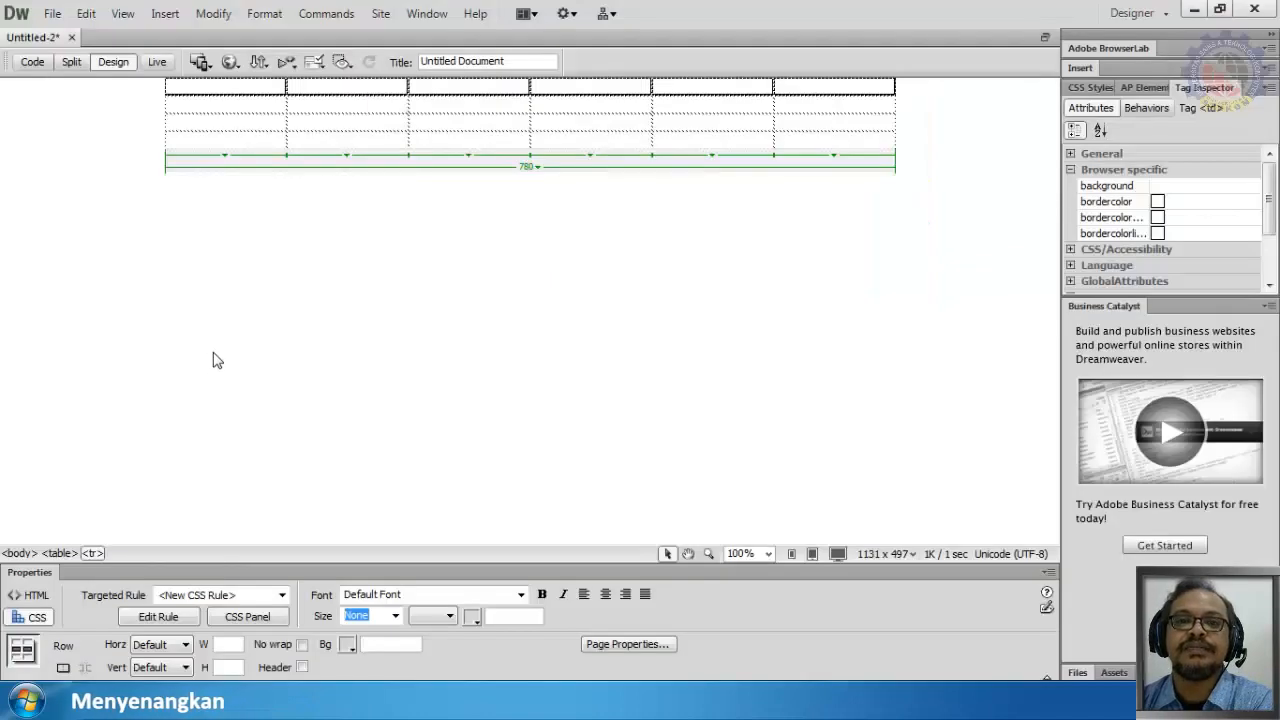
{"action": "left_click_drag", "start_coordinate": [209, 89], "coordinate": [849, 94]}
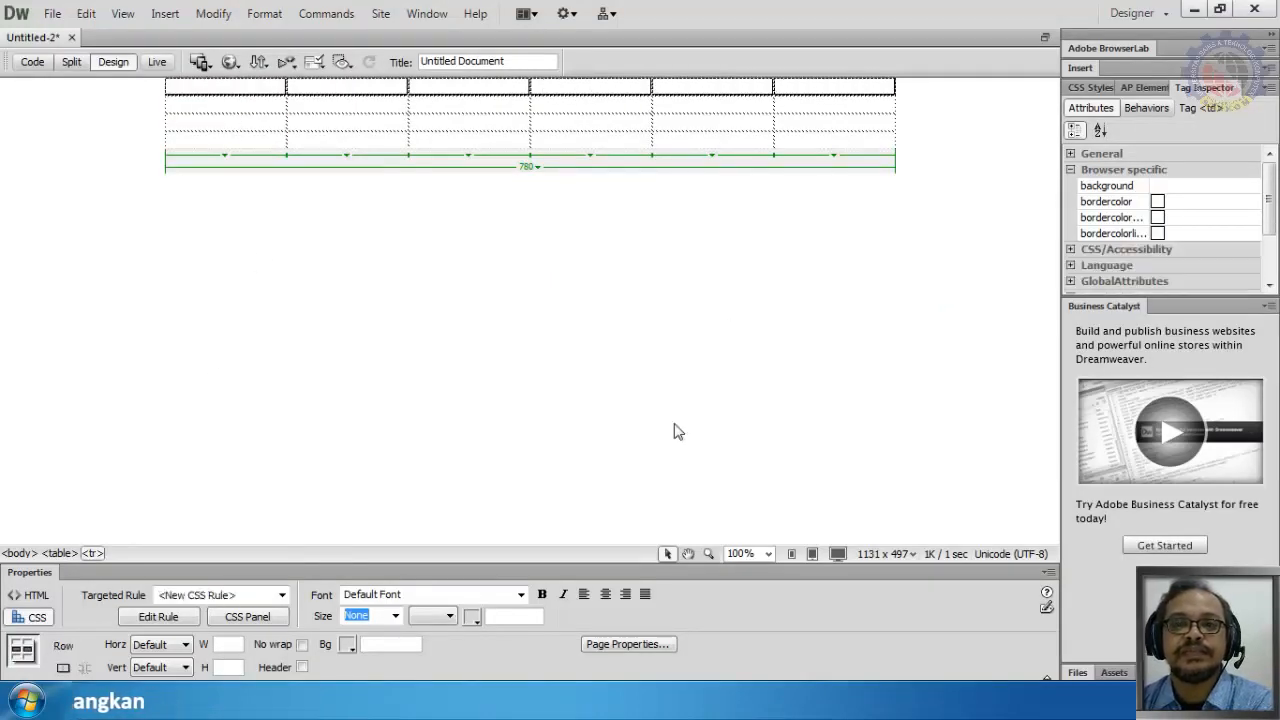
{"action": "left_click", "coordinate": [300, 257]}
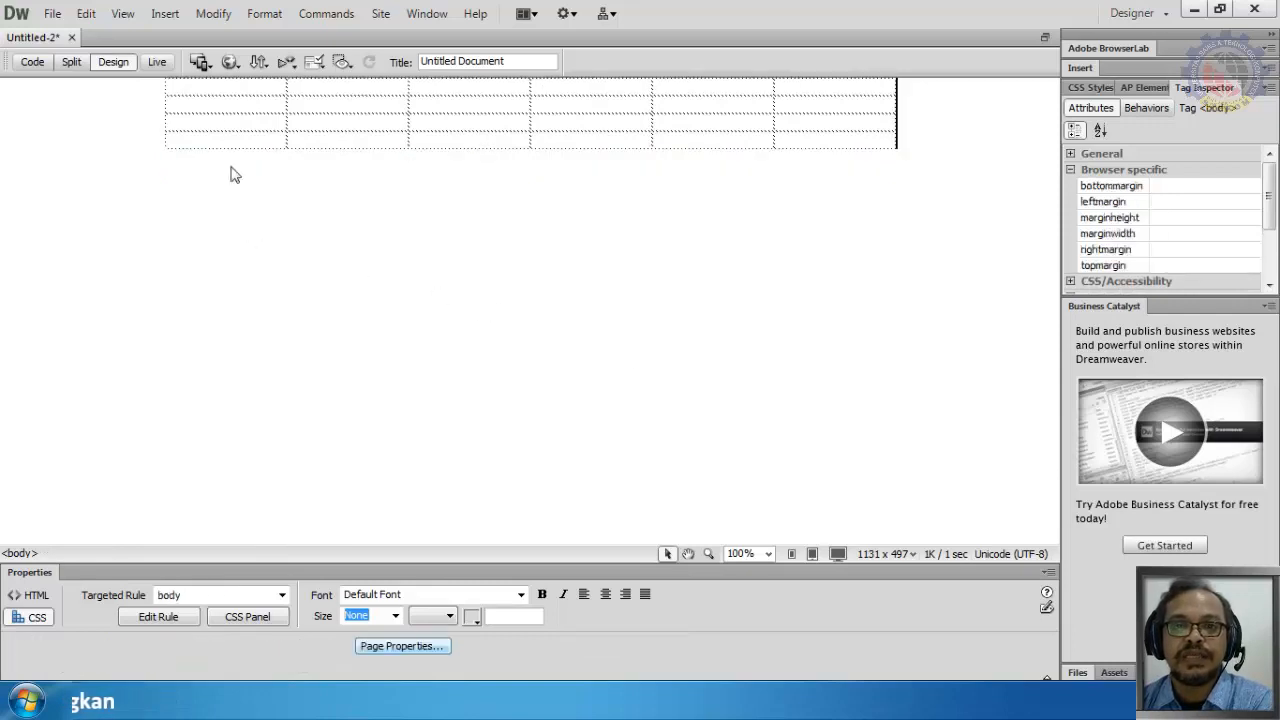
Merge the six cells of the table's first row into a single cell and place the cursor in it
{"action": "left_click", "coordinate": [169, 85]}
{"action": "left_click_drag", "start_coordinate": [182, 85], "coordinate": [790, 103]}
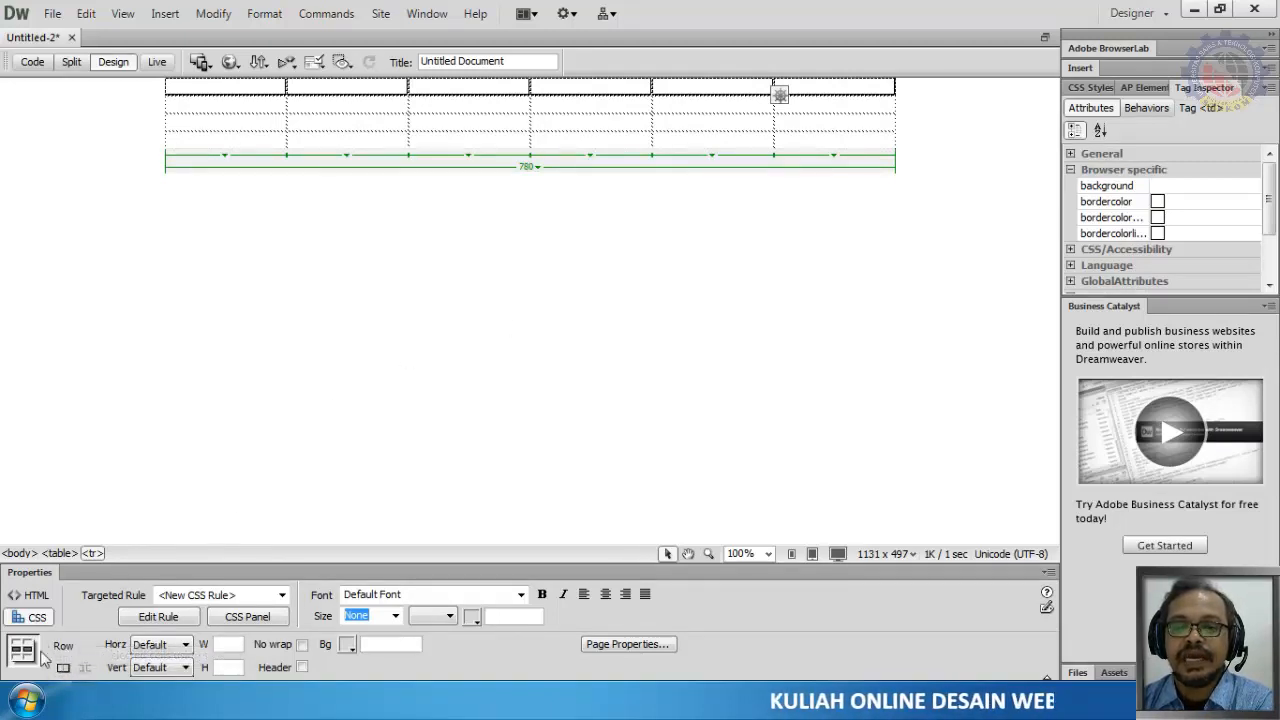
{"action": "left_click", "coordinate": [30, 595]}
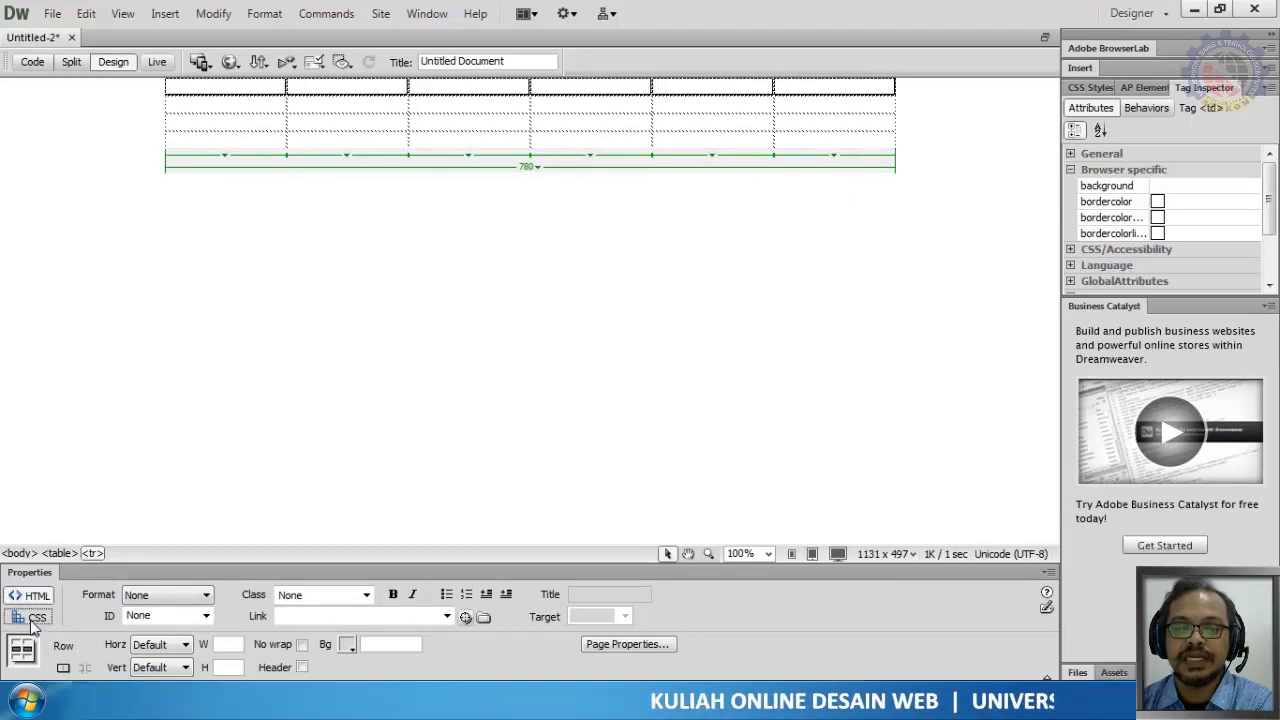
{"action": "left_click", "coordinate": [36, 616]}
{"action": "left_click", "coordinate": [30, 595]}
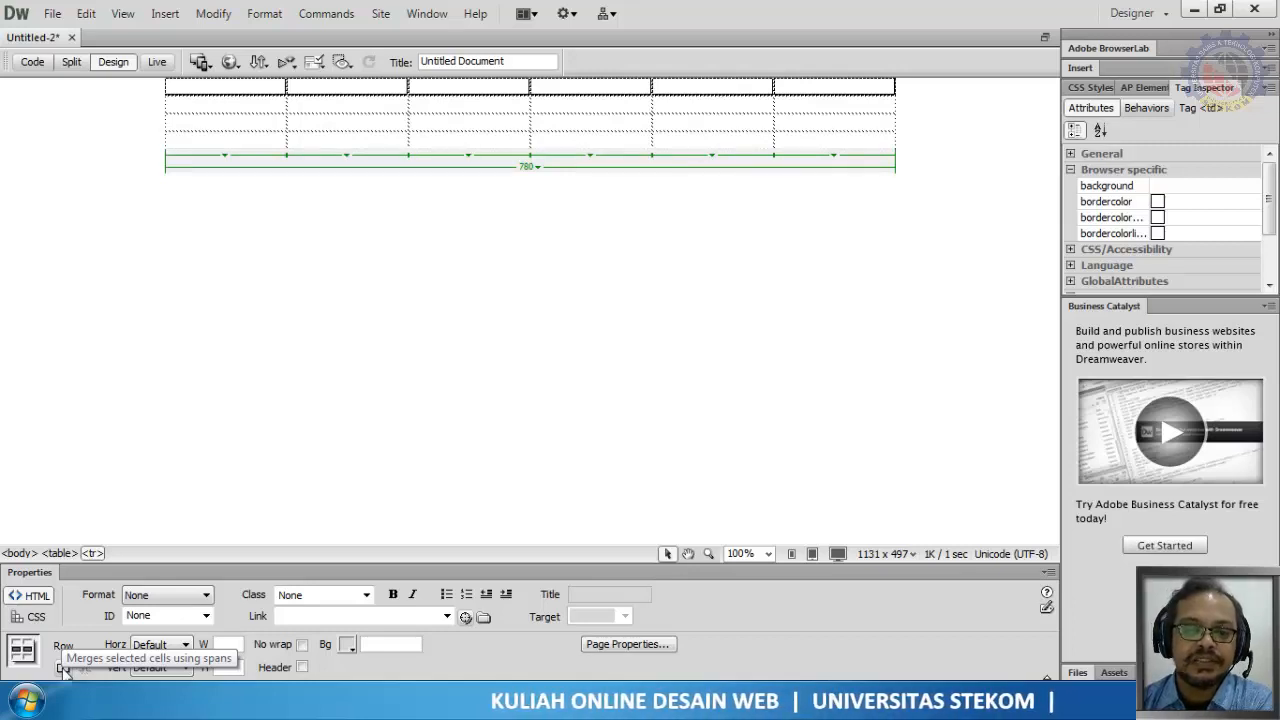
{"action": "left_click", "coordinate": [63, 669]}
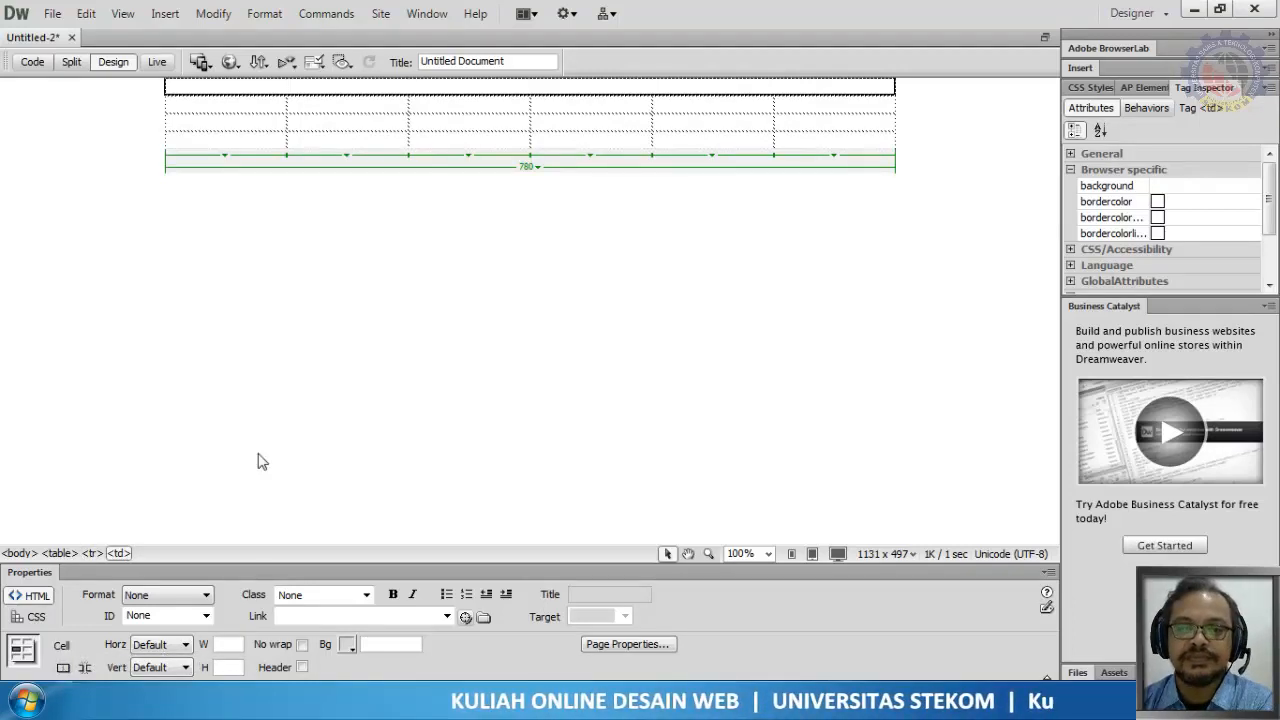
{"action": "left_click", "coordinate": [198, 84]}
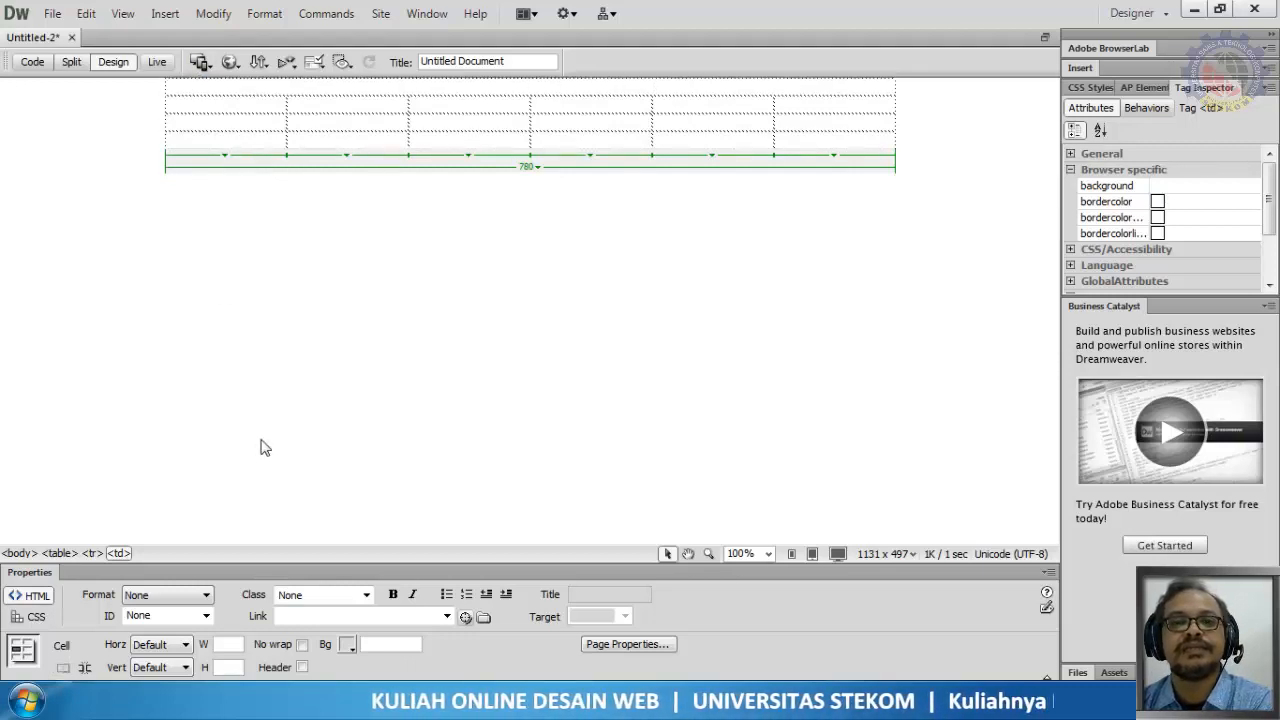
Merge the six cells of the table's third row into one cell, and likewise the six cells of the fourth row
{"action": "left_click_drag", "start_coordinate": [248, 125], "coordinate": [794, 131]}
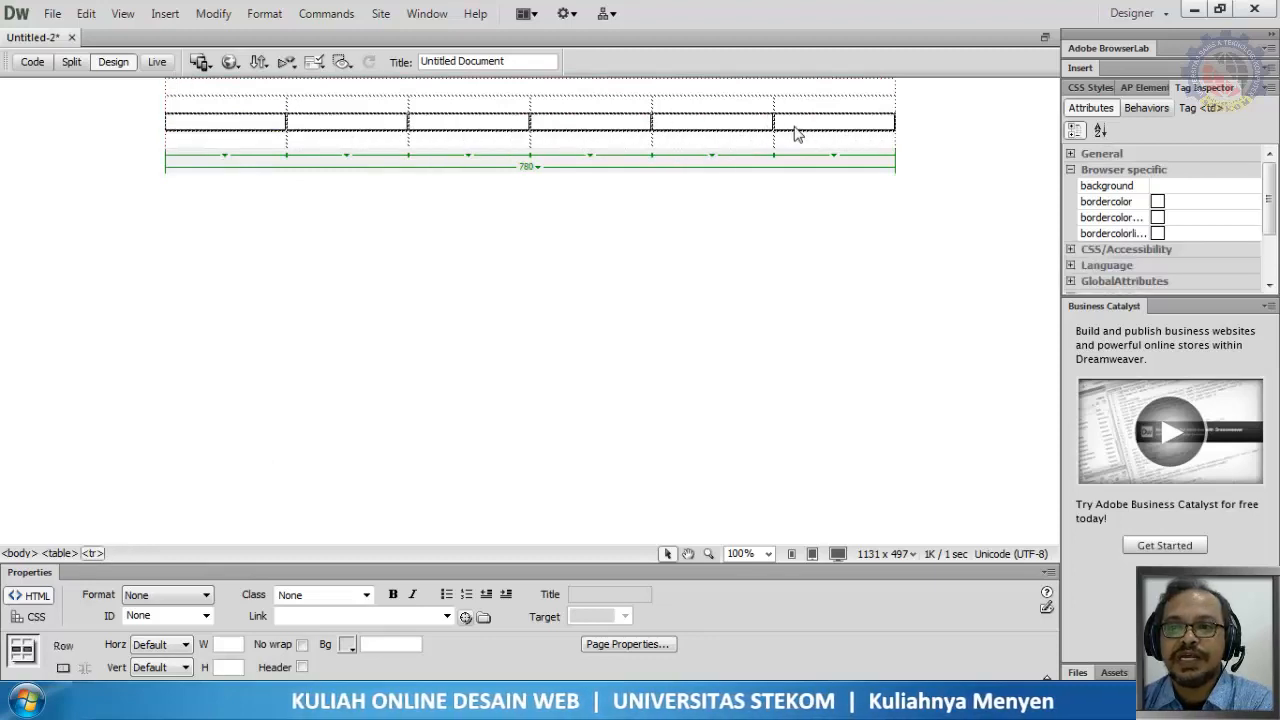
{"action": "left_click", "coordinate": [62, 669]}
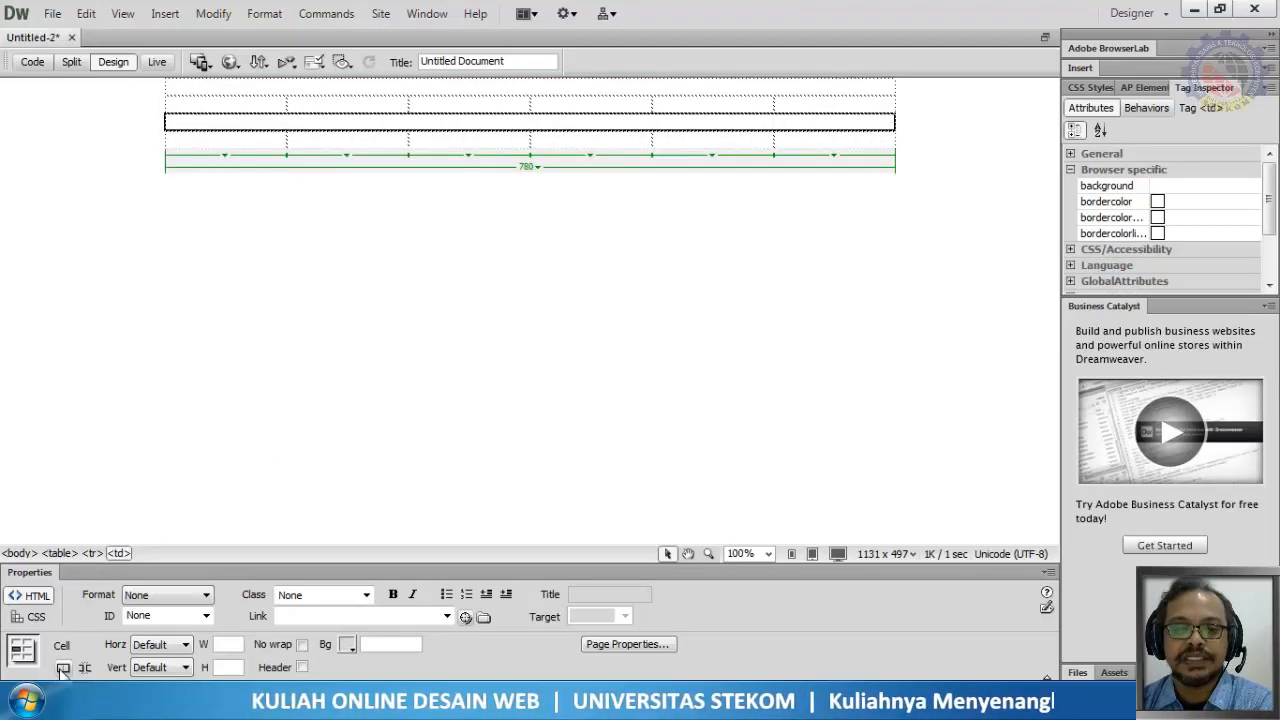
{"action": "left_click_drag", "start_coordinate": [251, 144], "coordinate": [805, 153]}
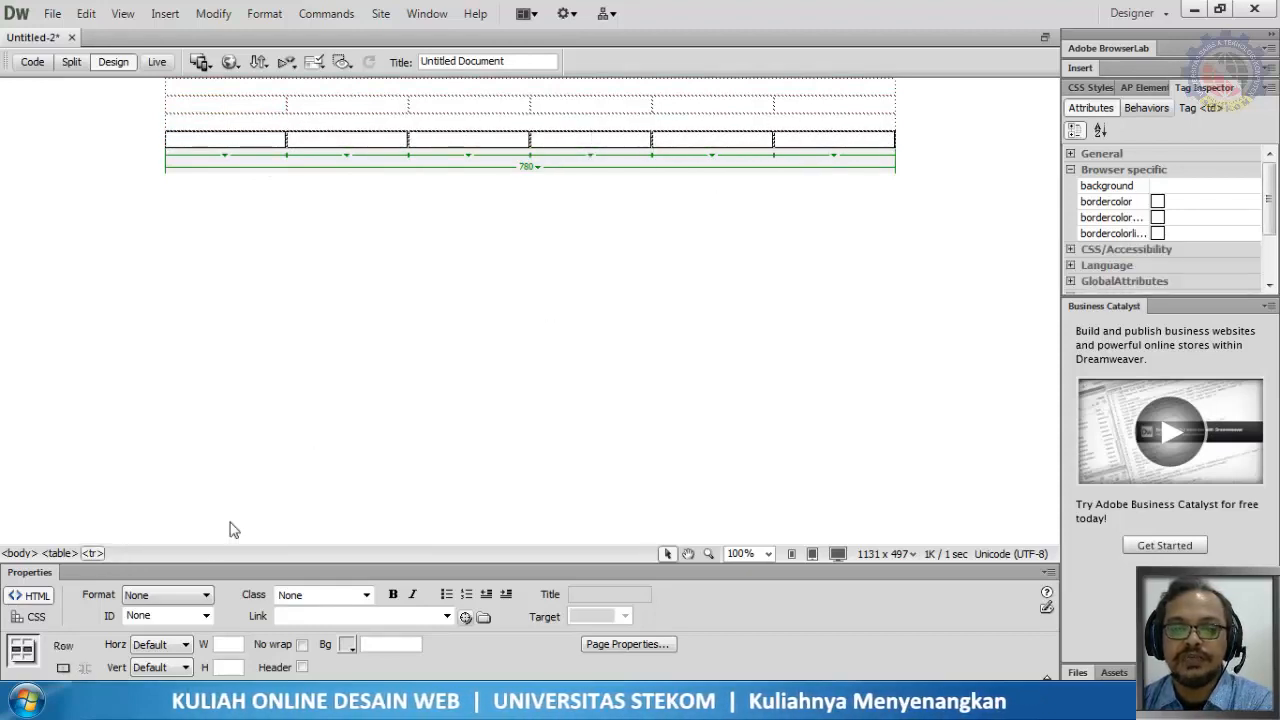
{"action": "left_click", "coordinate": [62, 669]}
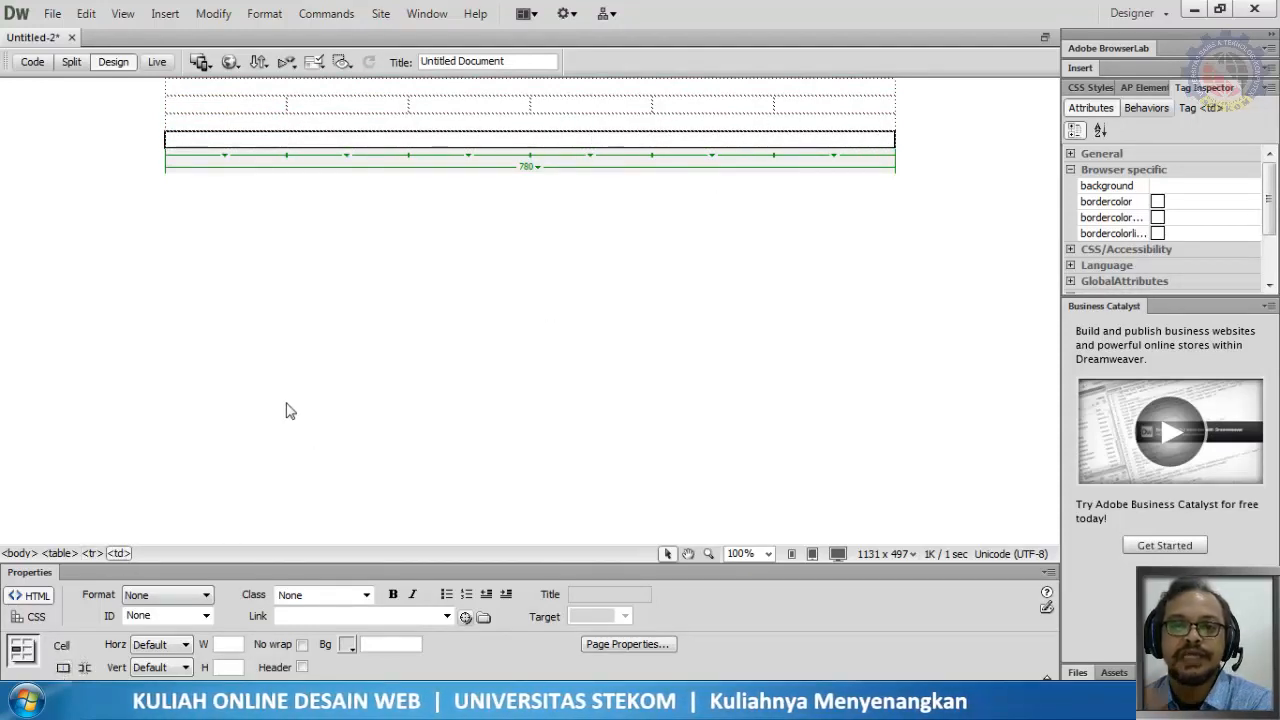
{"action": "left_click", "coordinate": [300, 363]}
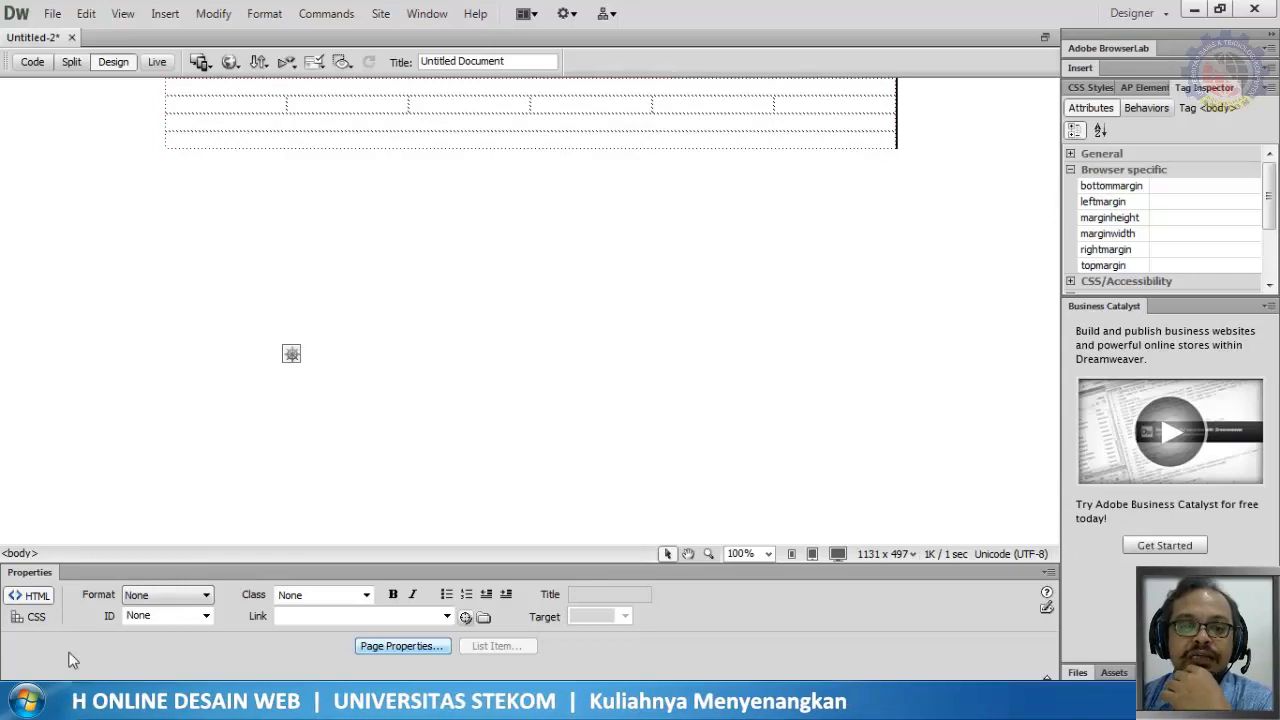
Check Web_01.jpg in the images folder, then insert it into the merged first-row cell without alternate text
{"action": "left_click", "coordinate": [114, 634]}
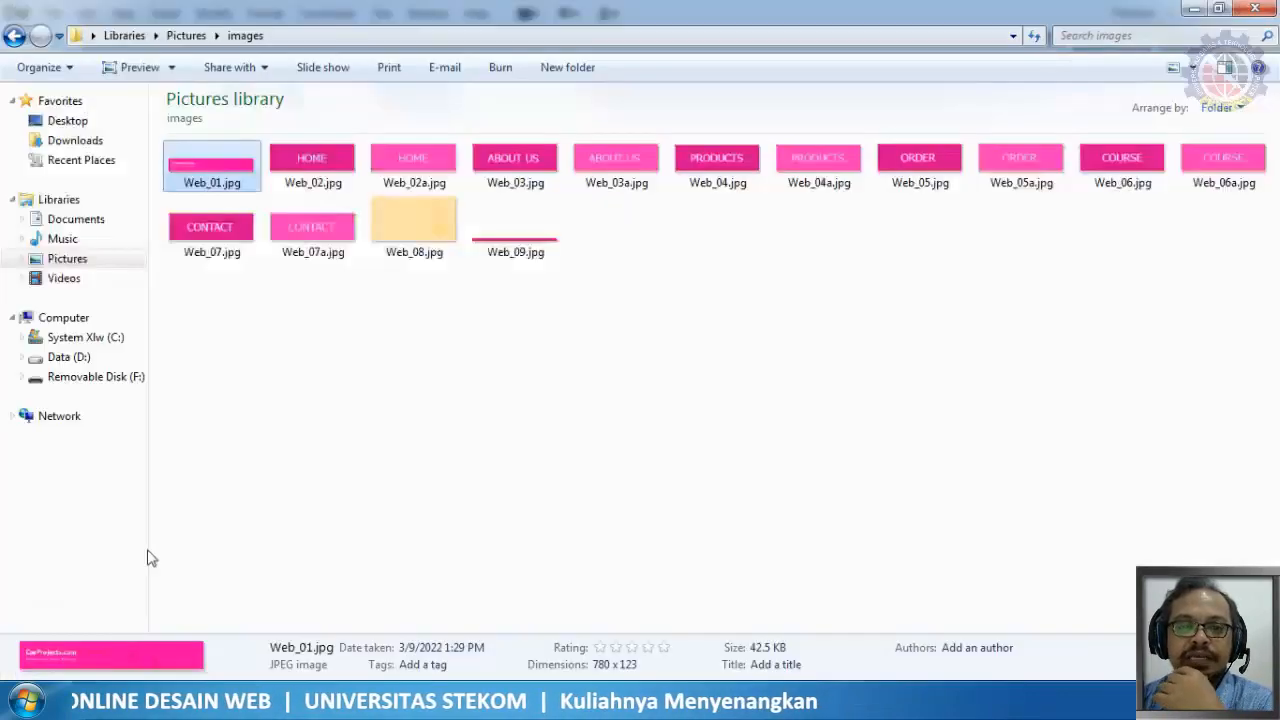
{"action": "double_click", "coordinate": [218, 166]}
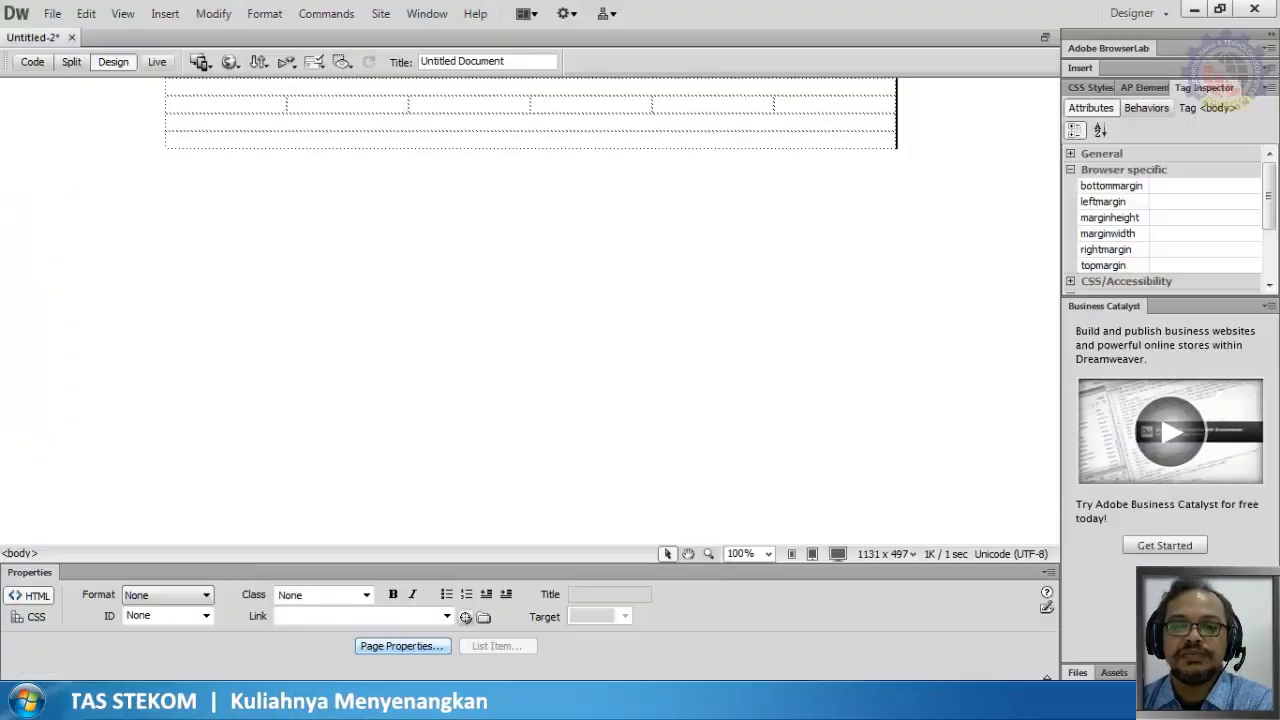
{"action": "left_click", "coordinate": [174, 87]}
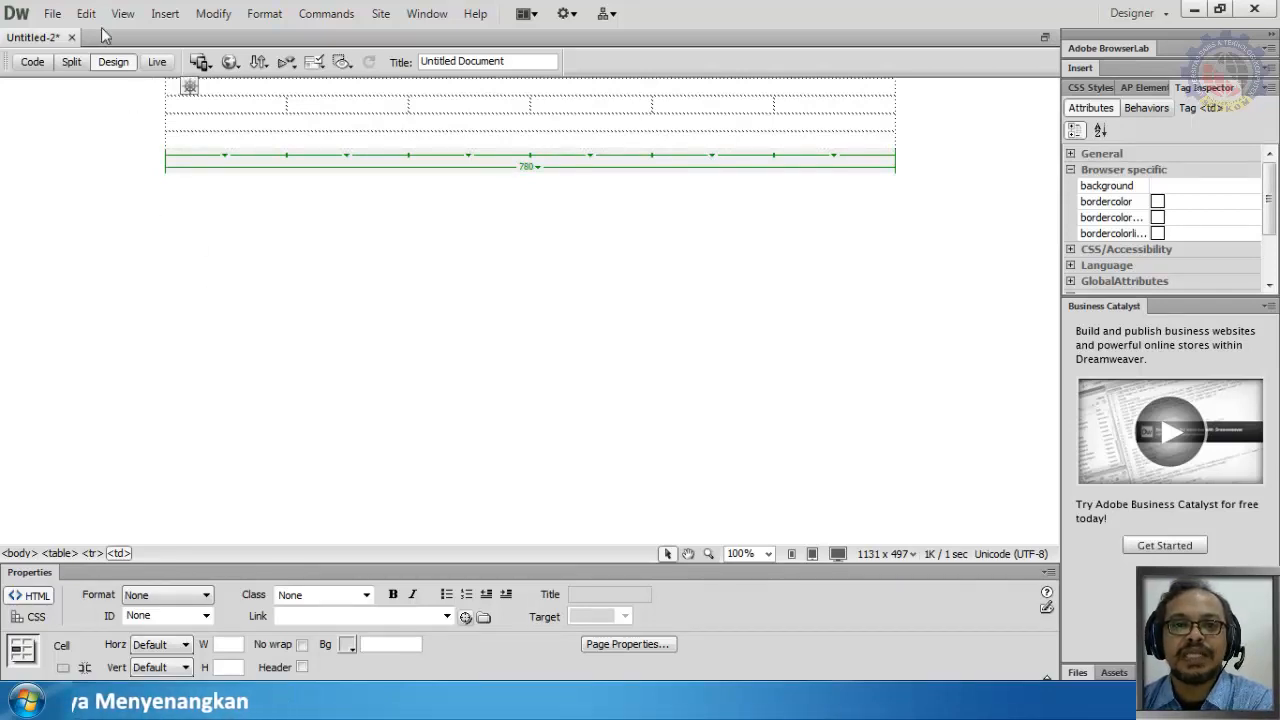
{"action": "left_click", "coordinate": [165, 15]}
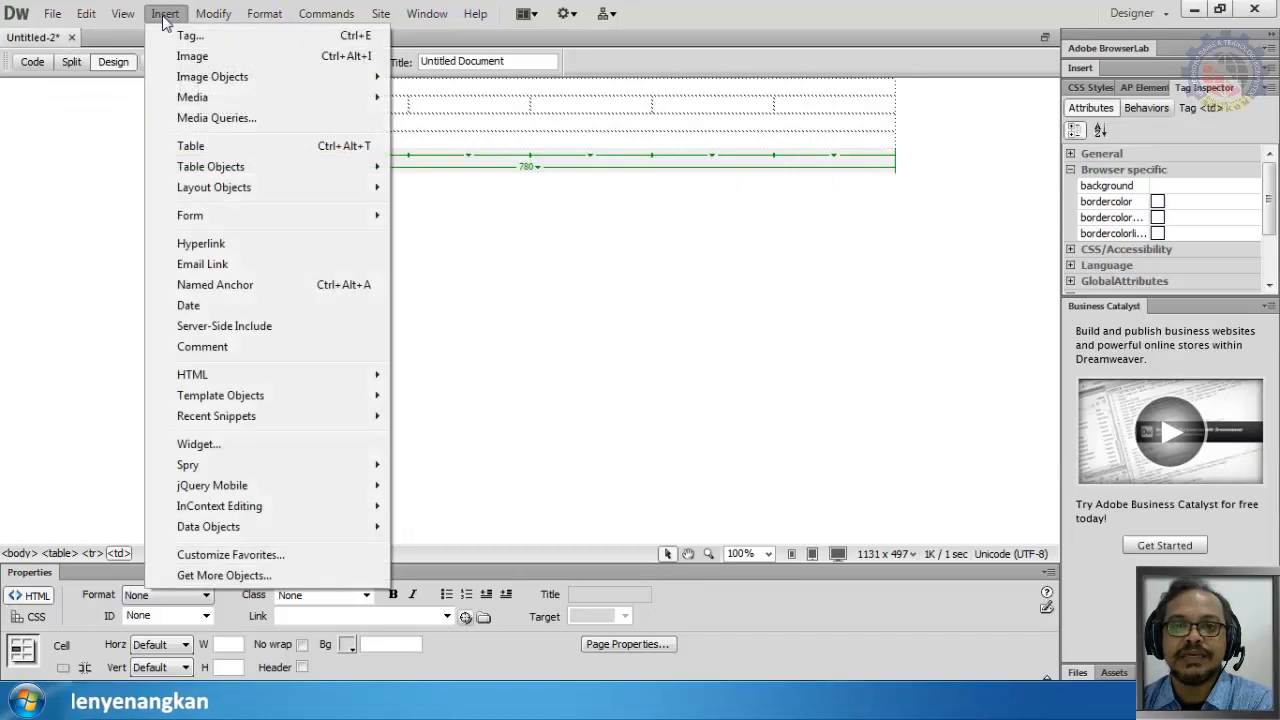
{"action": "left_click", "coordinate": [186, 58]}
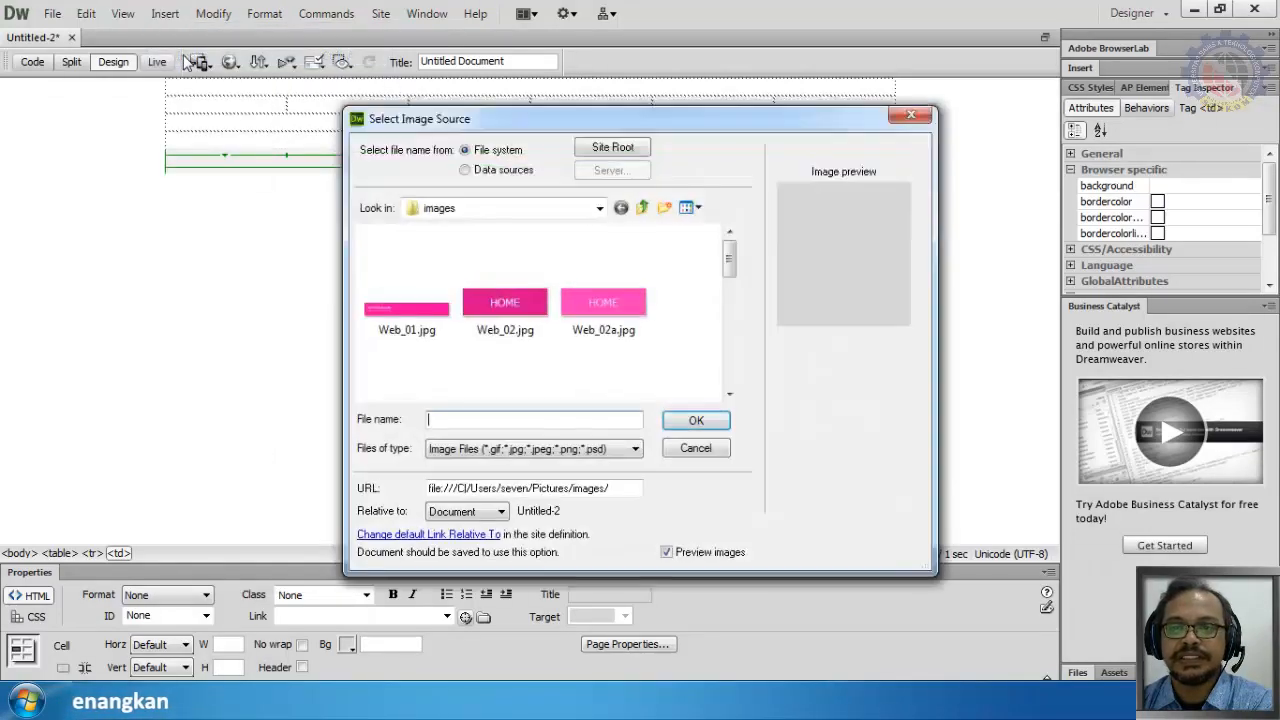
{"action": "left_click", "coordinate": [406, 322]}
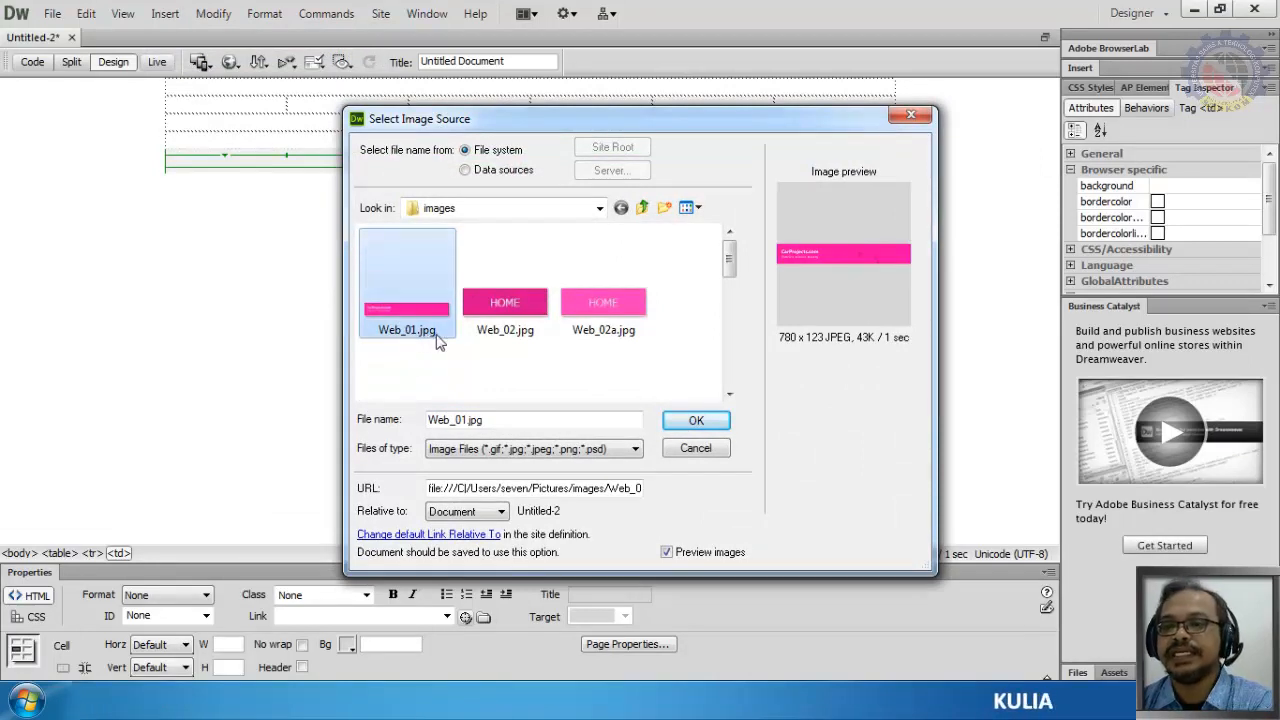
{"action": "left_click", "coordinate": [696, 421]}
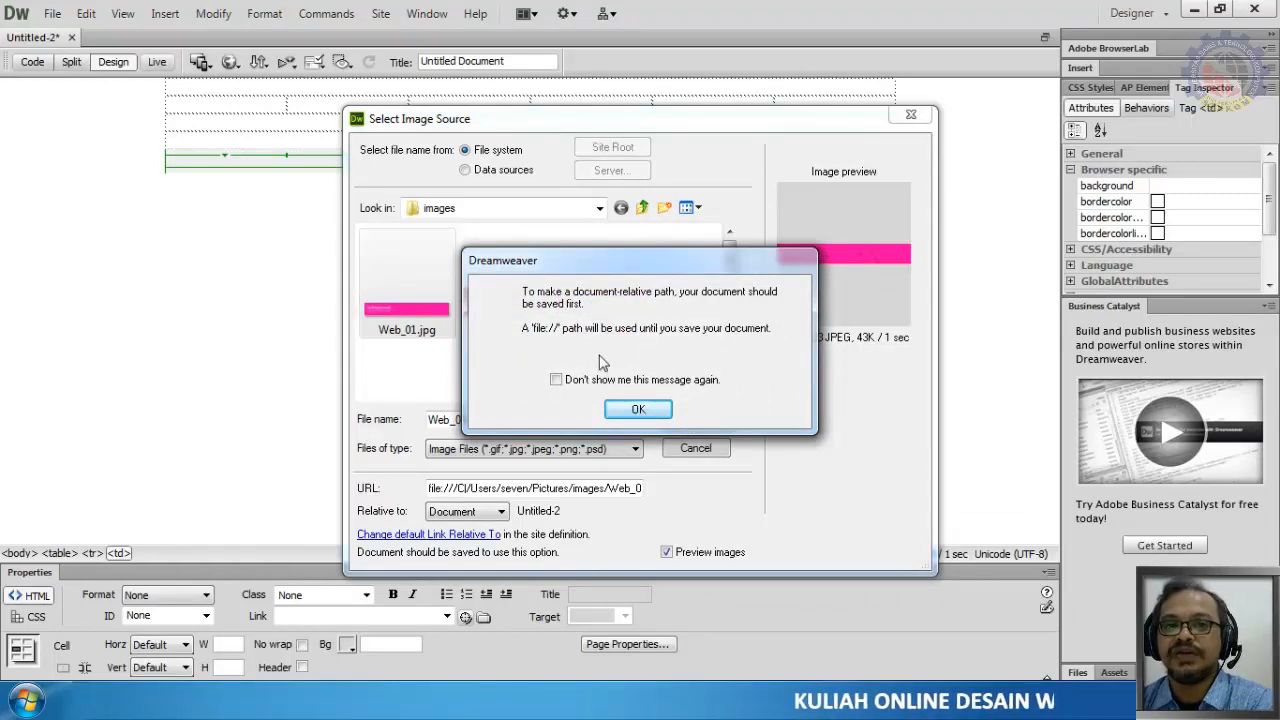
{"action": "left_click", "coordinate": [640, 408]}
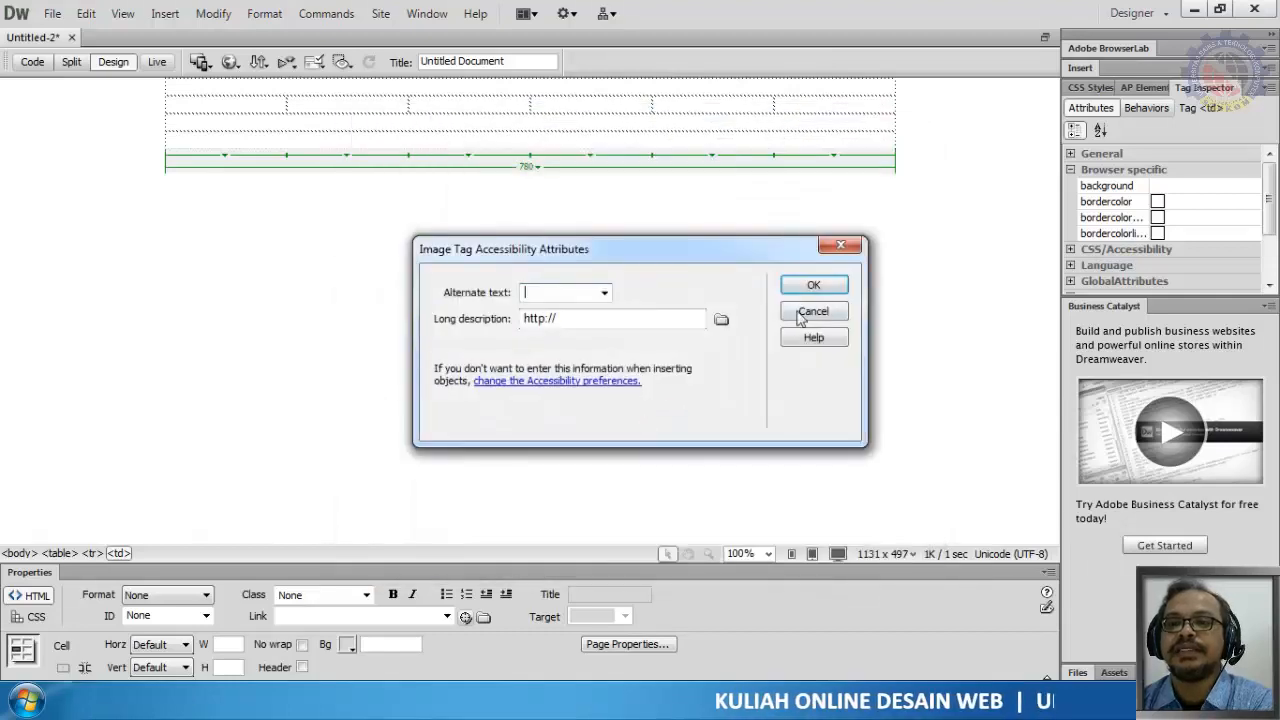
{"action": "left_click", "coordinate": [818, 288]}
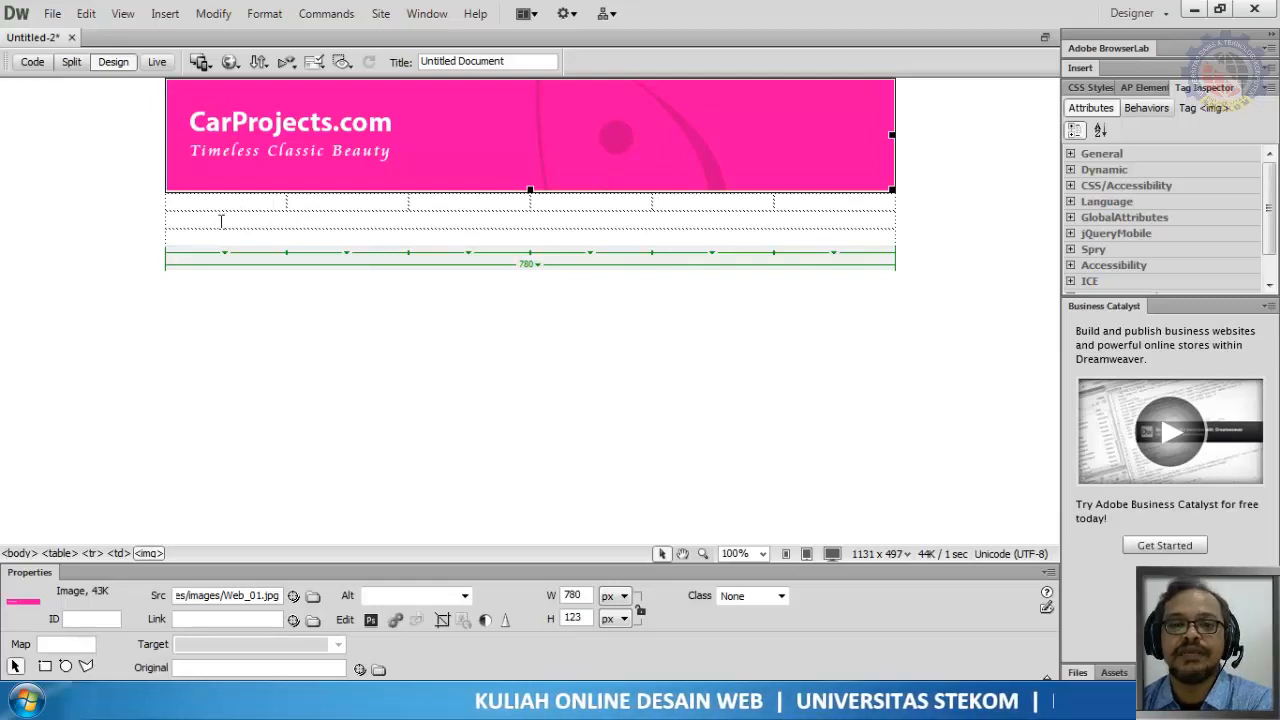
{"action": "left_click", "coordinate": [221, 221]}
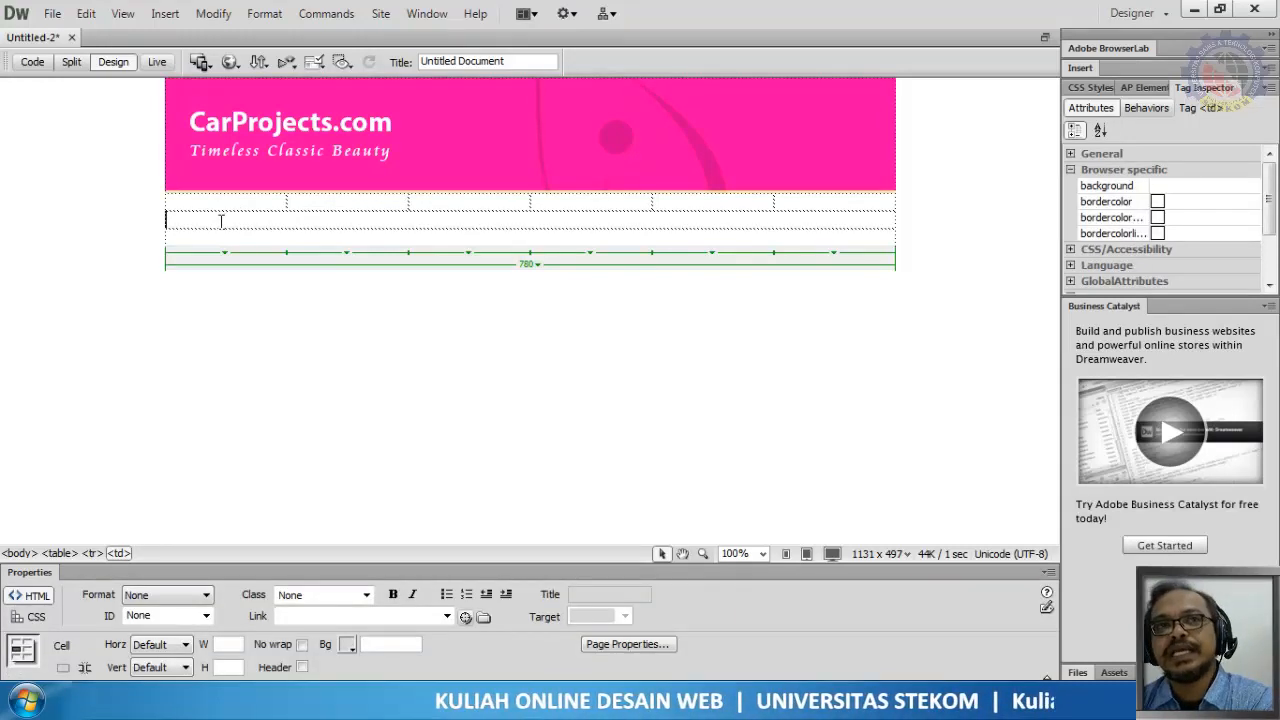
{"action": "key", "text": "ctrl+alt+i"}
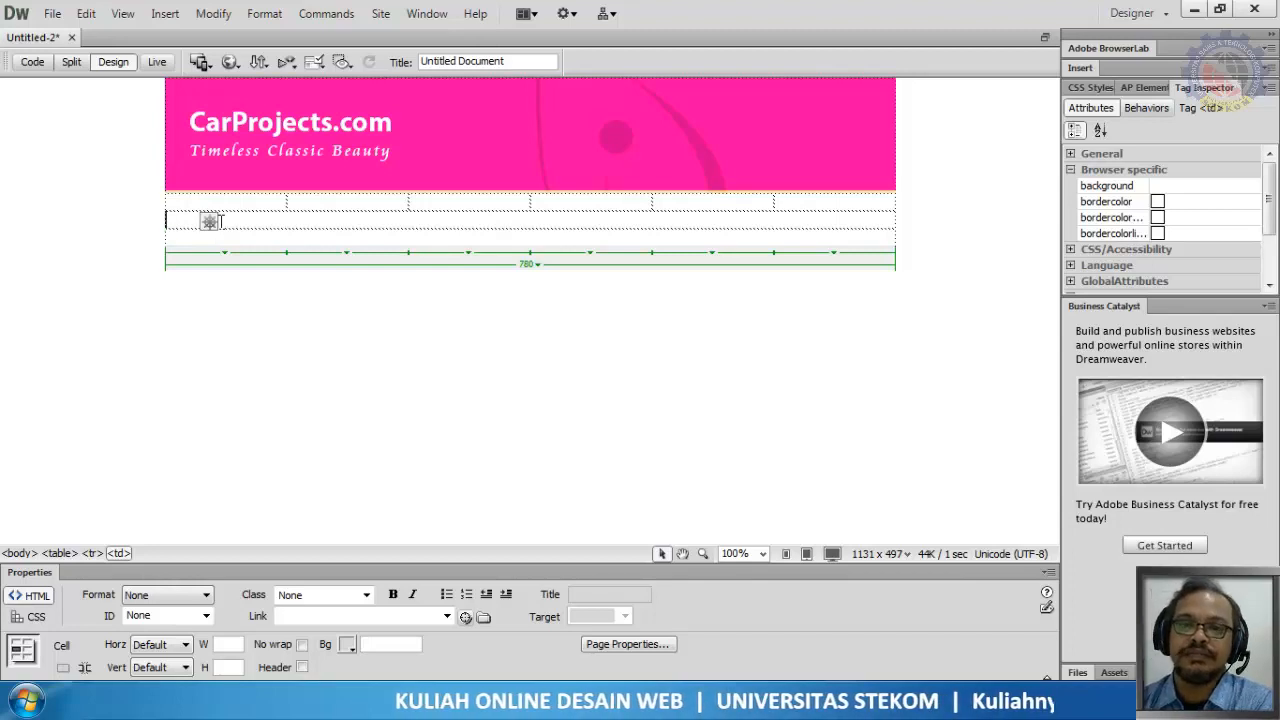
{"action": "key", "text": "ctrl+z"}
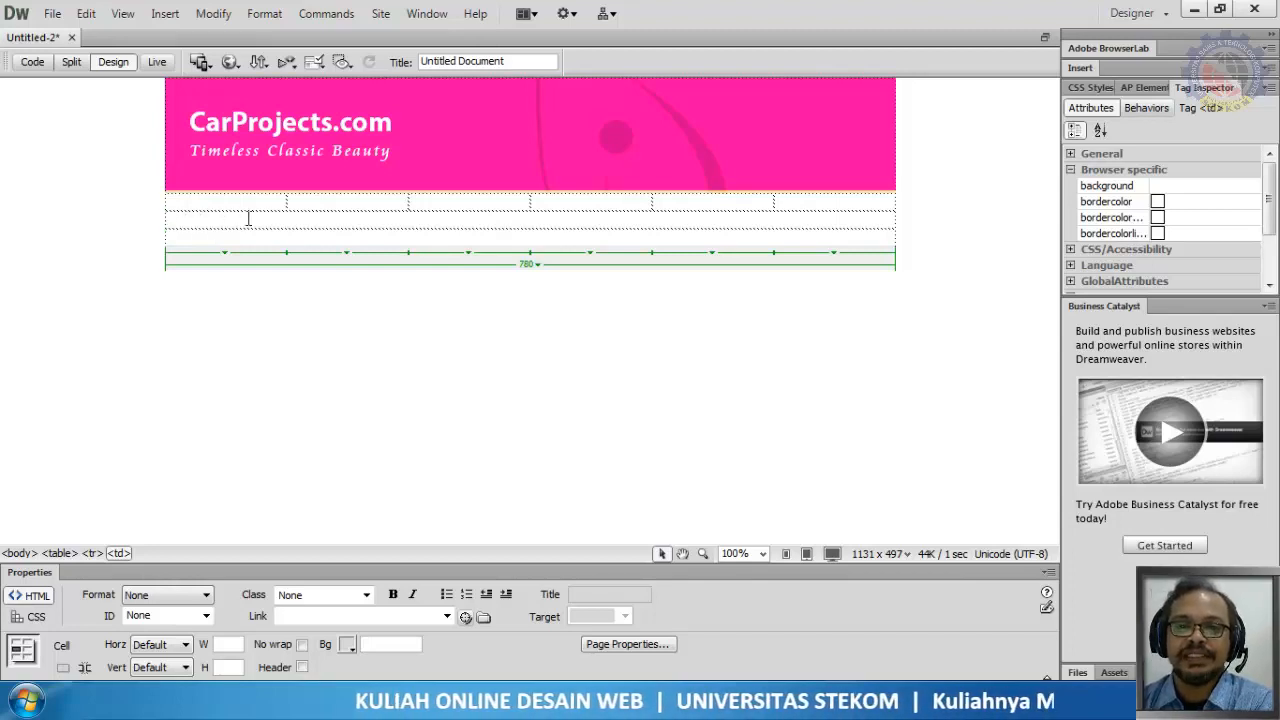
{"action": "left_click", "coordinate": [309, 140]}
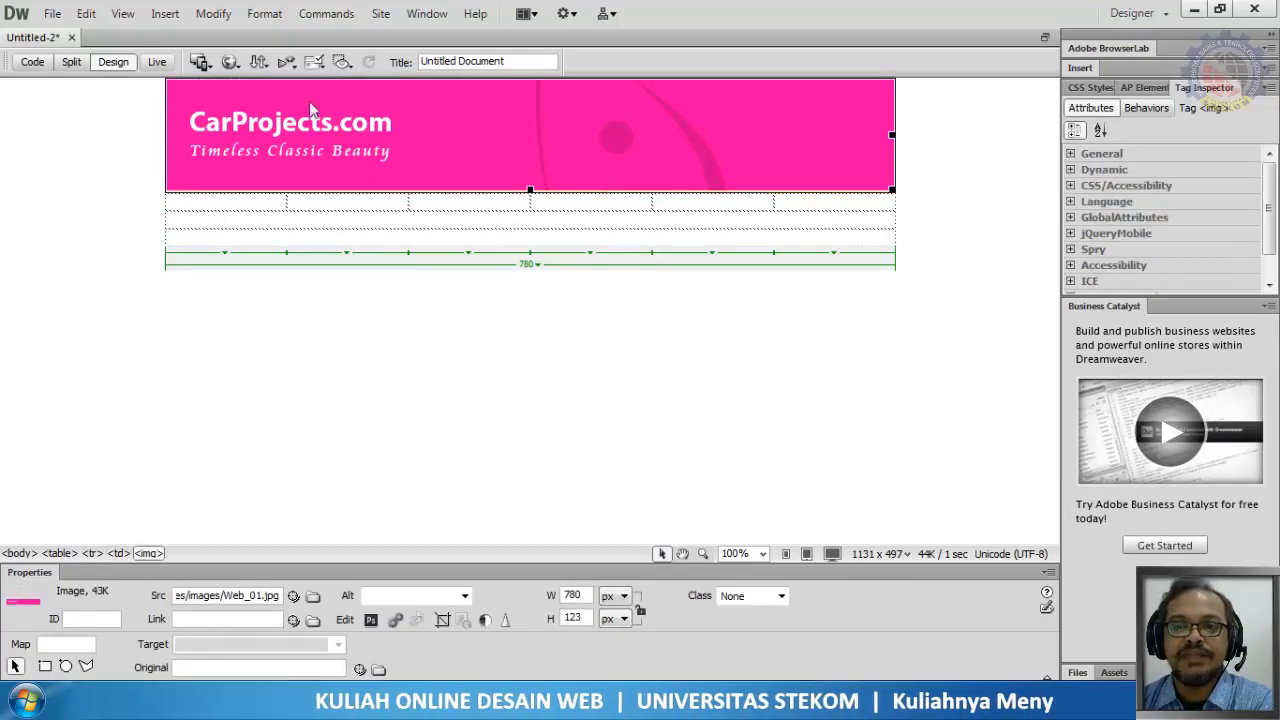
Place the cursor in the merged third-row cell and review the images folder and the sample page's content area
{"action": "left_click", "coordinate": [200, 219]}
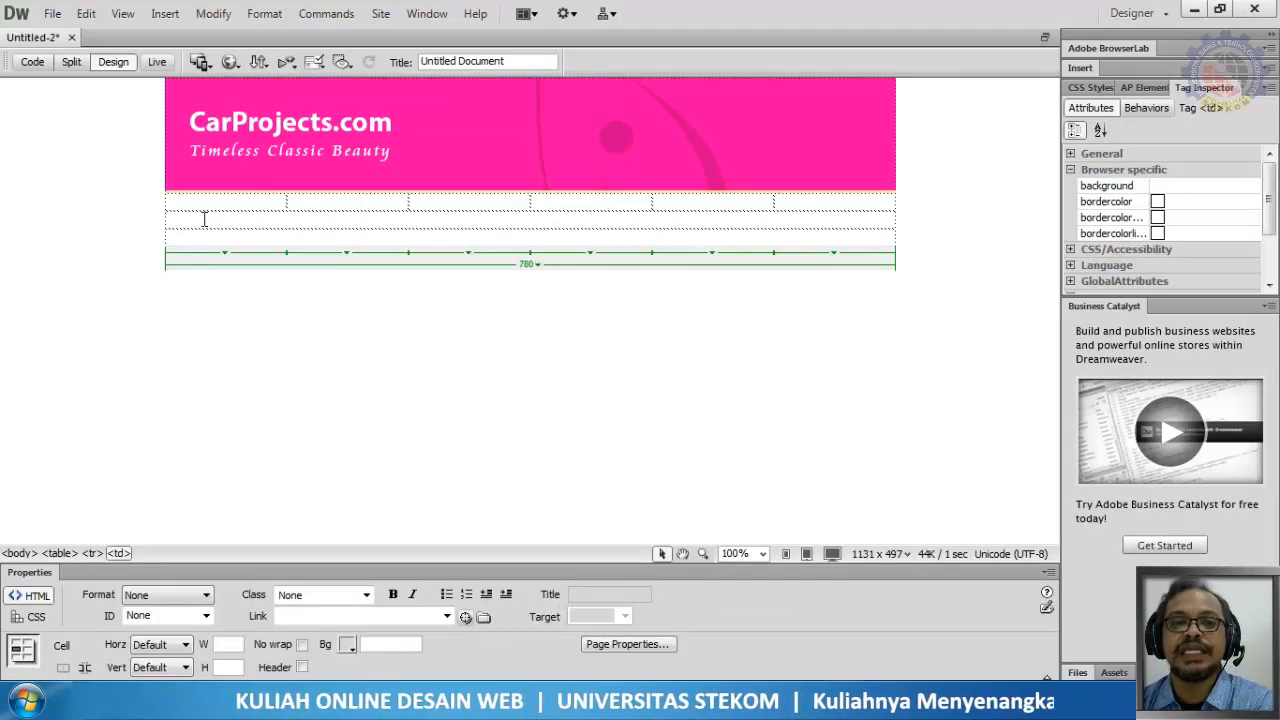
{"action": "key", "text": "ctrl+y"}
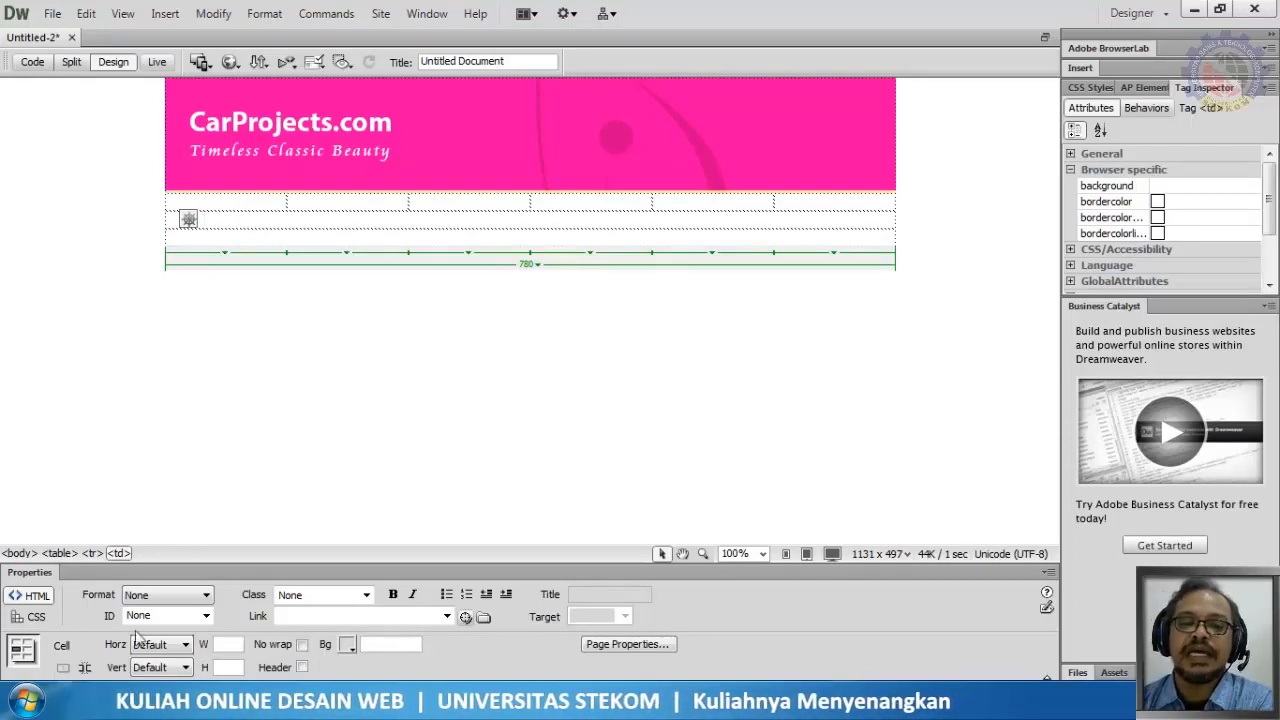
{"action": "mouse_move", "coordinate": [70, 700]}
{"action": "left_click", "coordinate": [183, 616]}
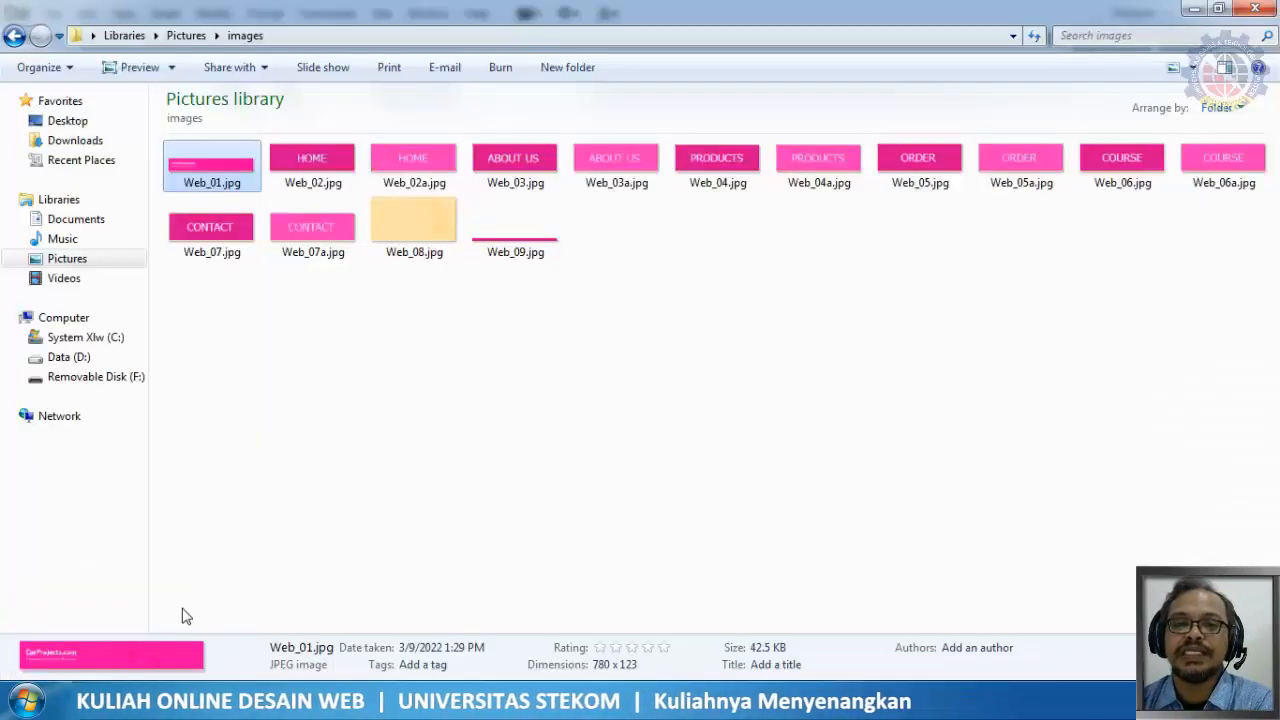
{"action": "key", "text": "alt+Tab"}
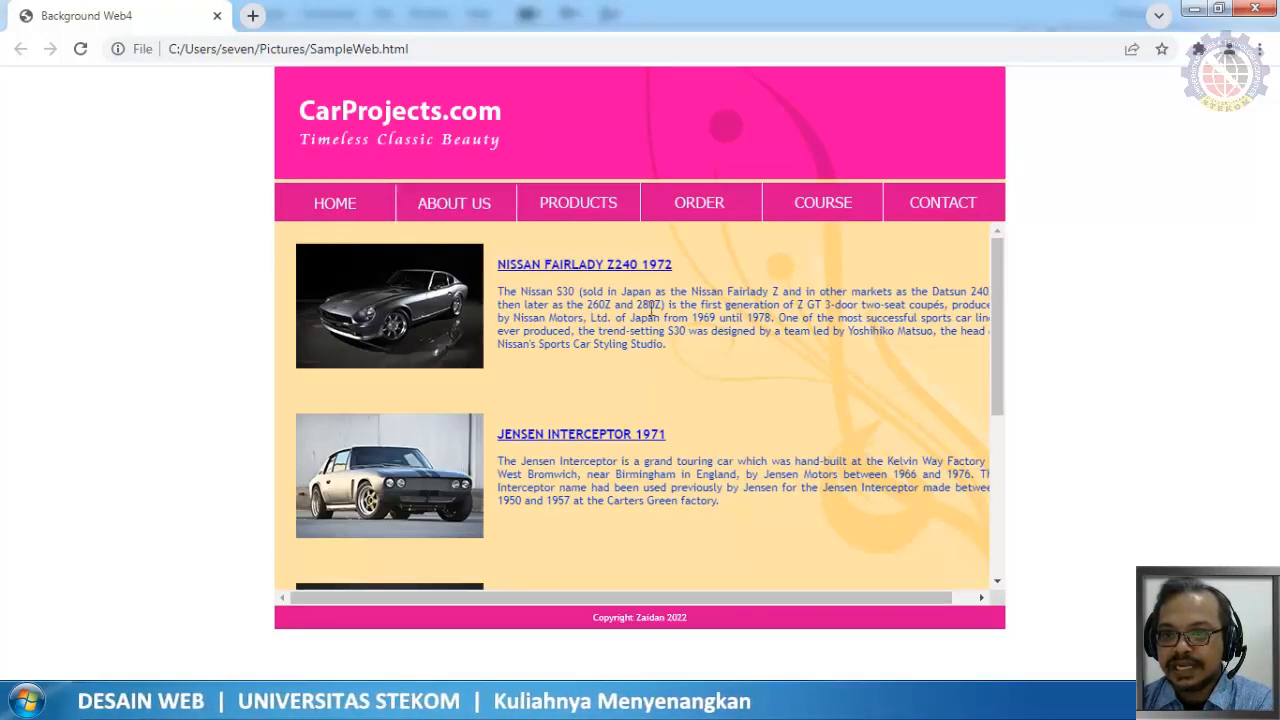
{"action": "left_click_drag", "start_coordinate": [558, 292], "coordinate": [708, 331]}
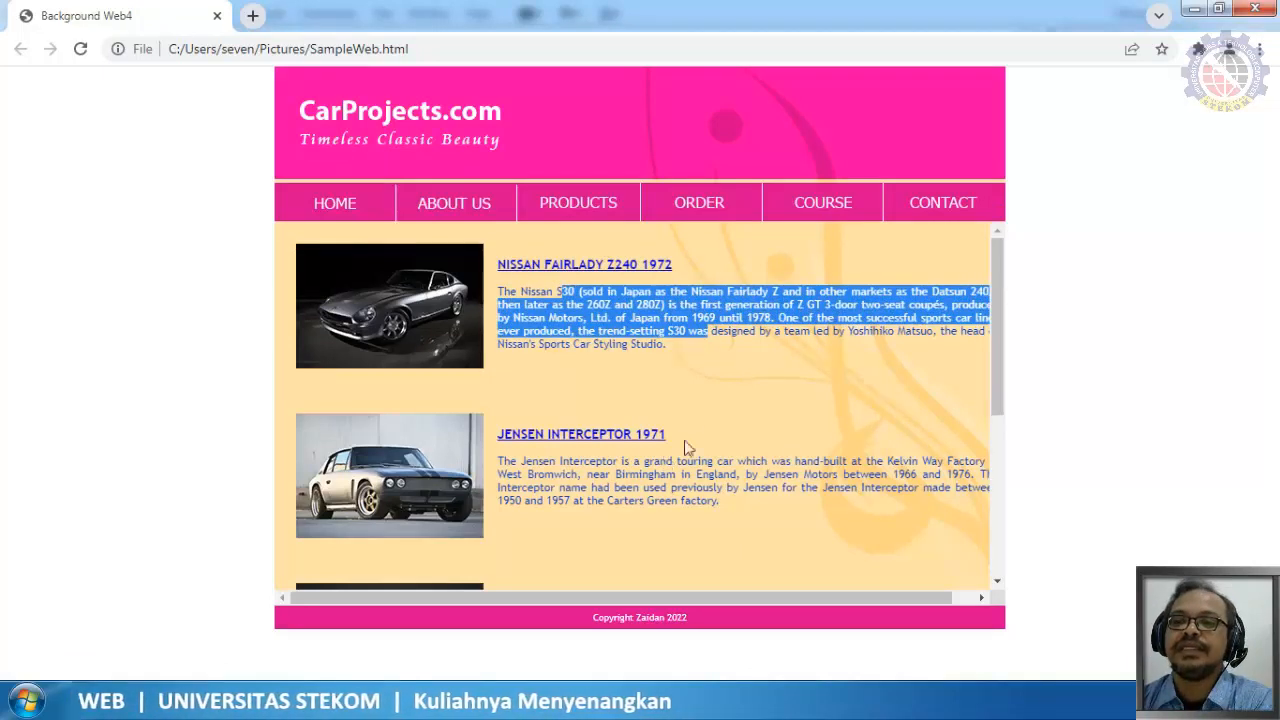
{"action": "key", "text": "alt+Tab"}
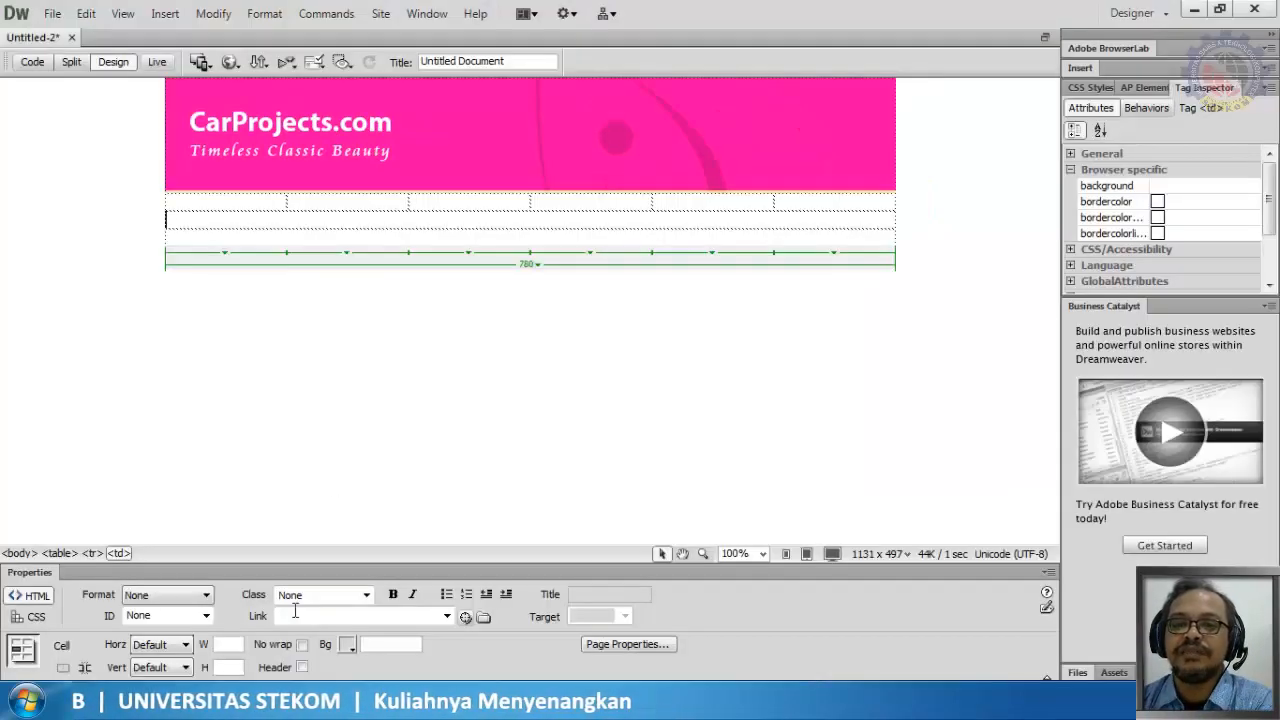
Try inserting Web_08.jpg as an image in the merged third-row cell without alternate text
{"action": "left_click", "coordinate": [156, 16]}
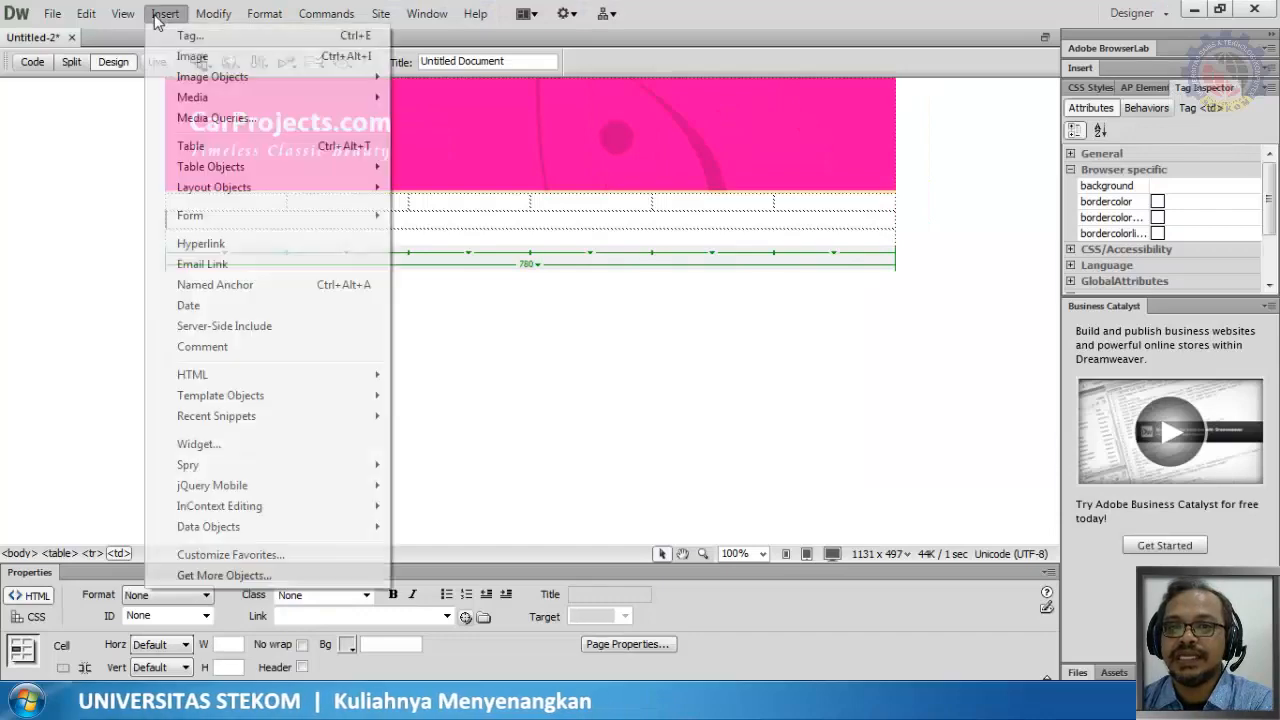
{"action": "left_click", "coordinate": [188, 55]}
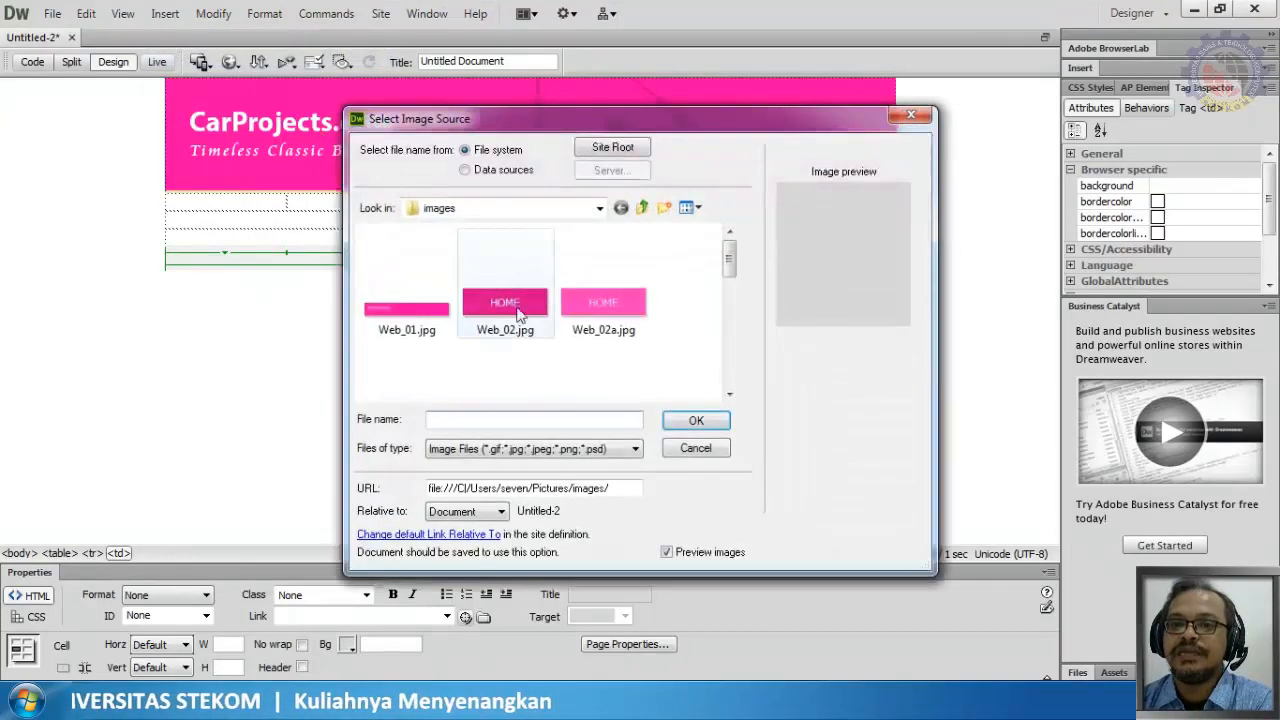
{"action": "left_click_drag", "start_coordinate": [730, 268], "coordinate": [732, 378]}
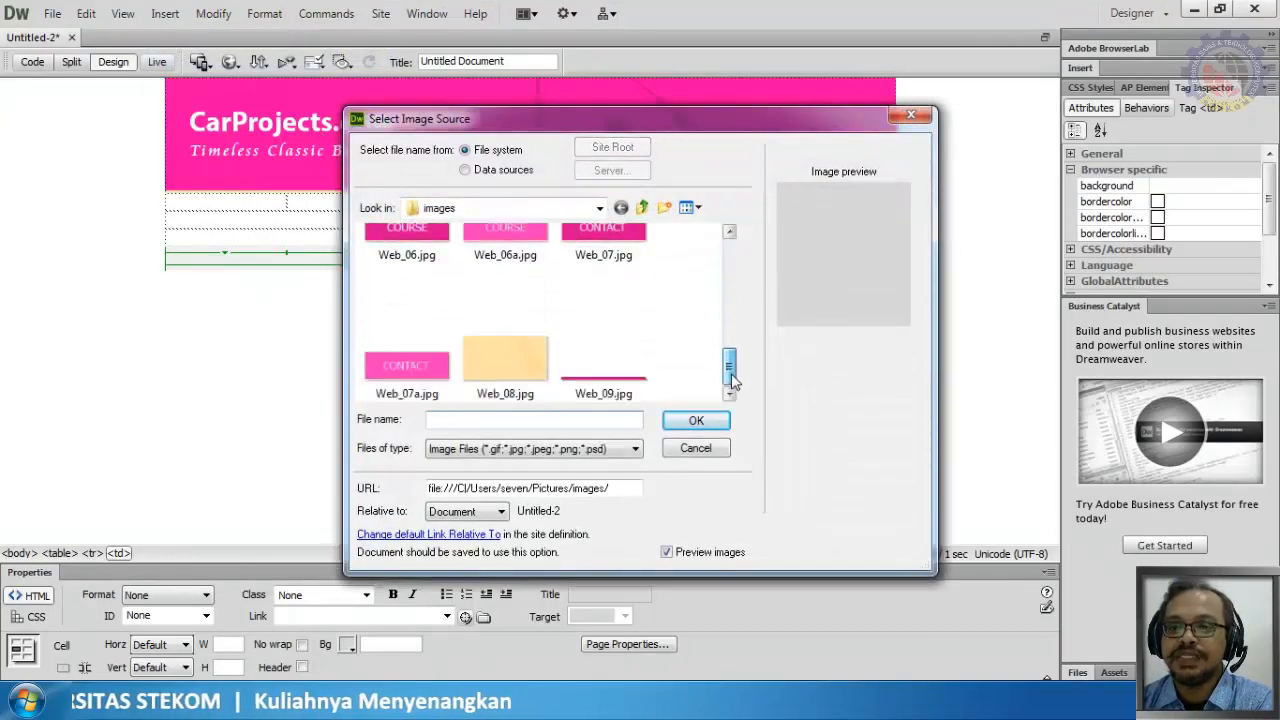
{"action": "left_click", "coordinate": [505, 362]}
{"action": "left_click", "coordinate": [684, 424]}
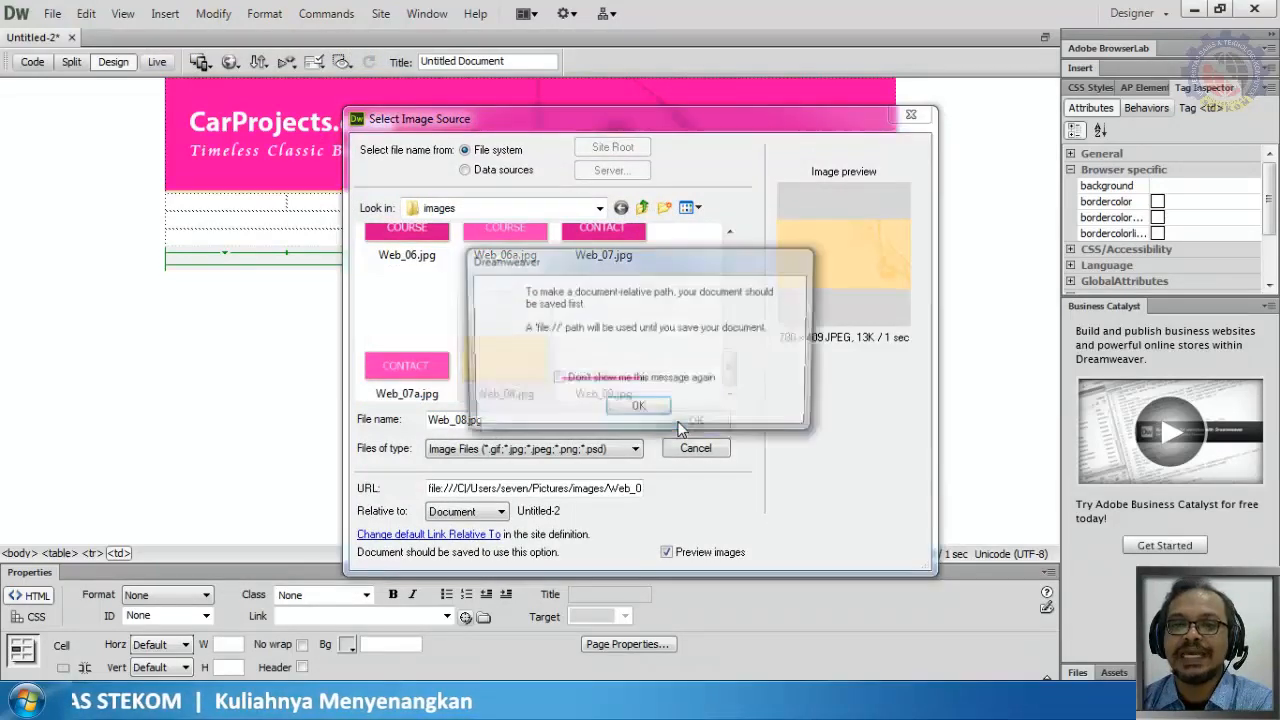
{"action": "left_click", "coordinate": [648, 407]}
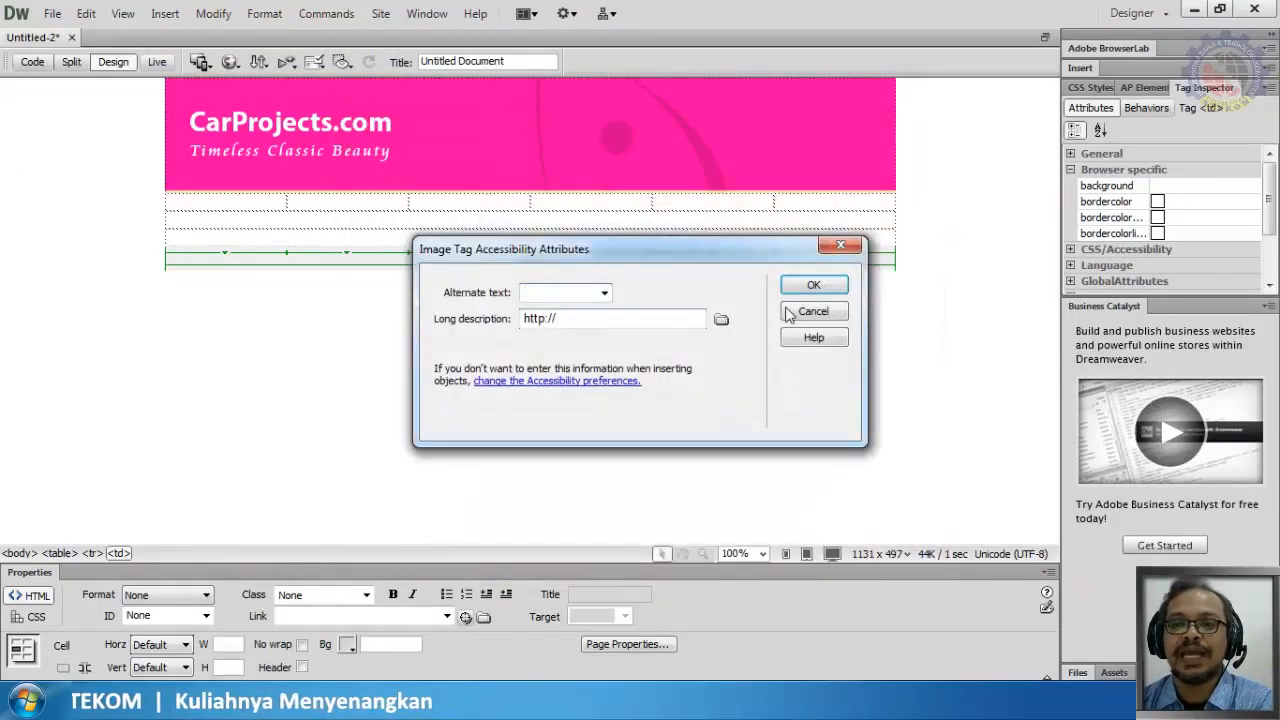
{"action": "left_click", "coordinate": [814, 285]}
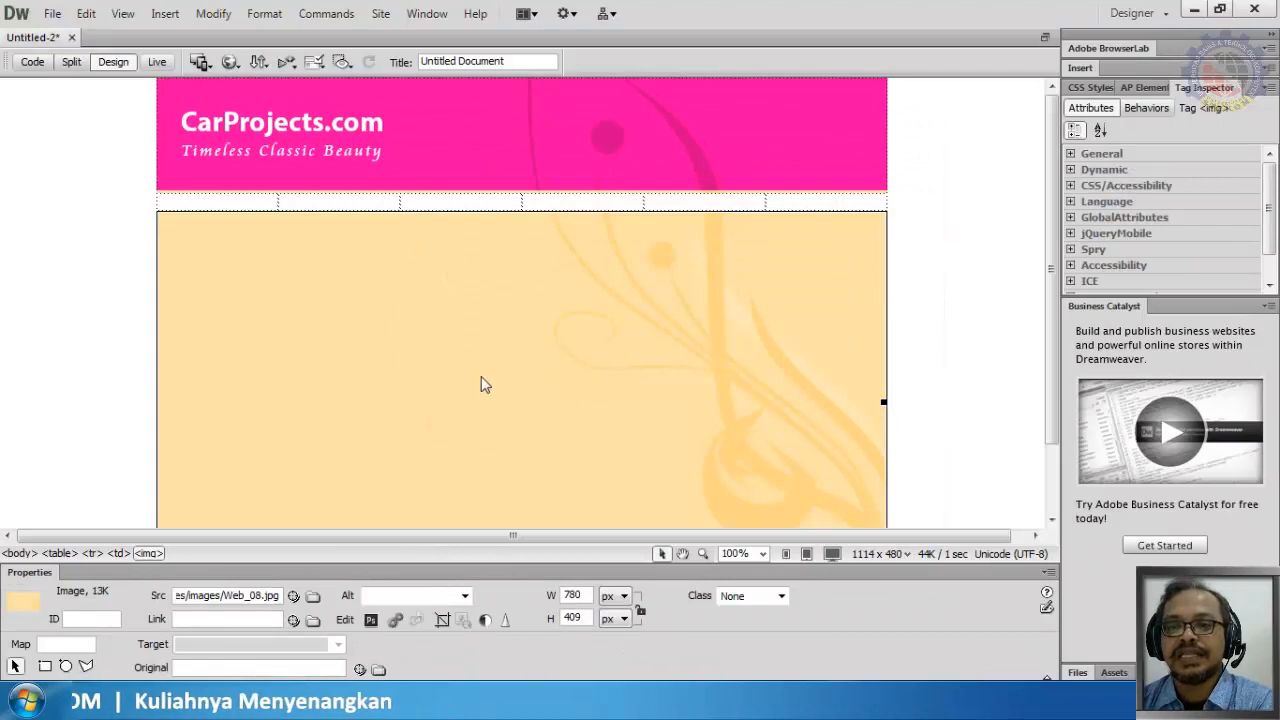
Inspect the content image in the third-row cell, delete it and clear the selection
{"action": "scroll", "coordinate": [484, 385], "scroll_direction": "down", "scroll_amount": 2}
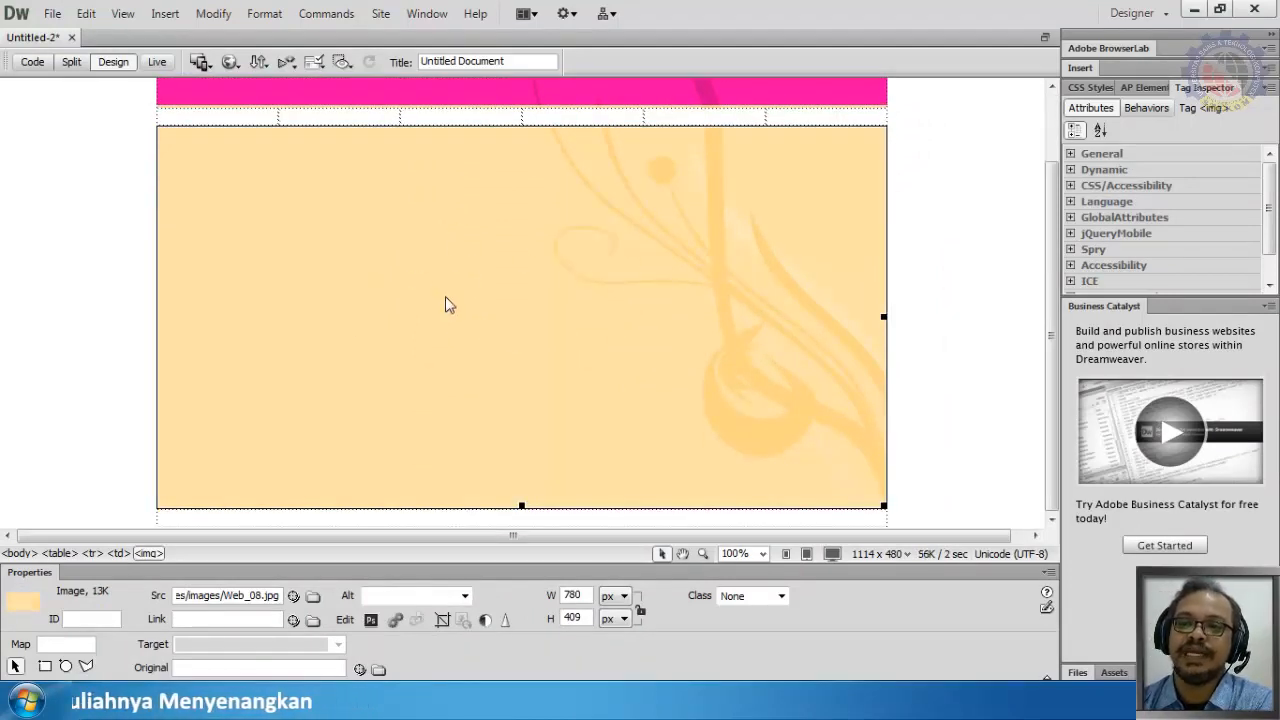
{"action": "left_click", "coordinate": [905, 302]}
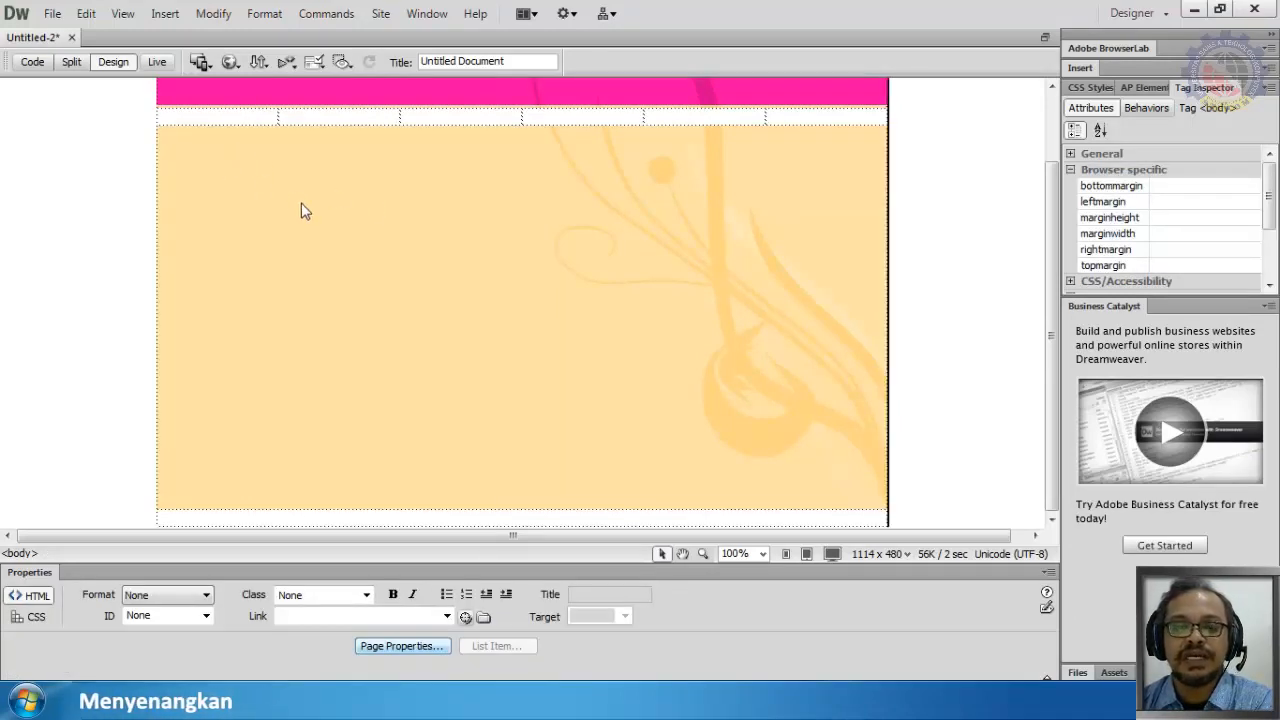
{"action": "left_click", "coordinate": [349, 256]}
{"action": "key", "text": "Delete"}
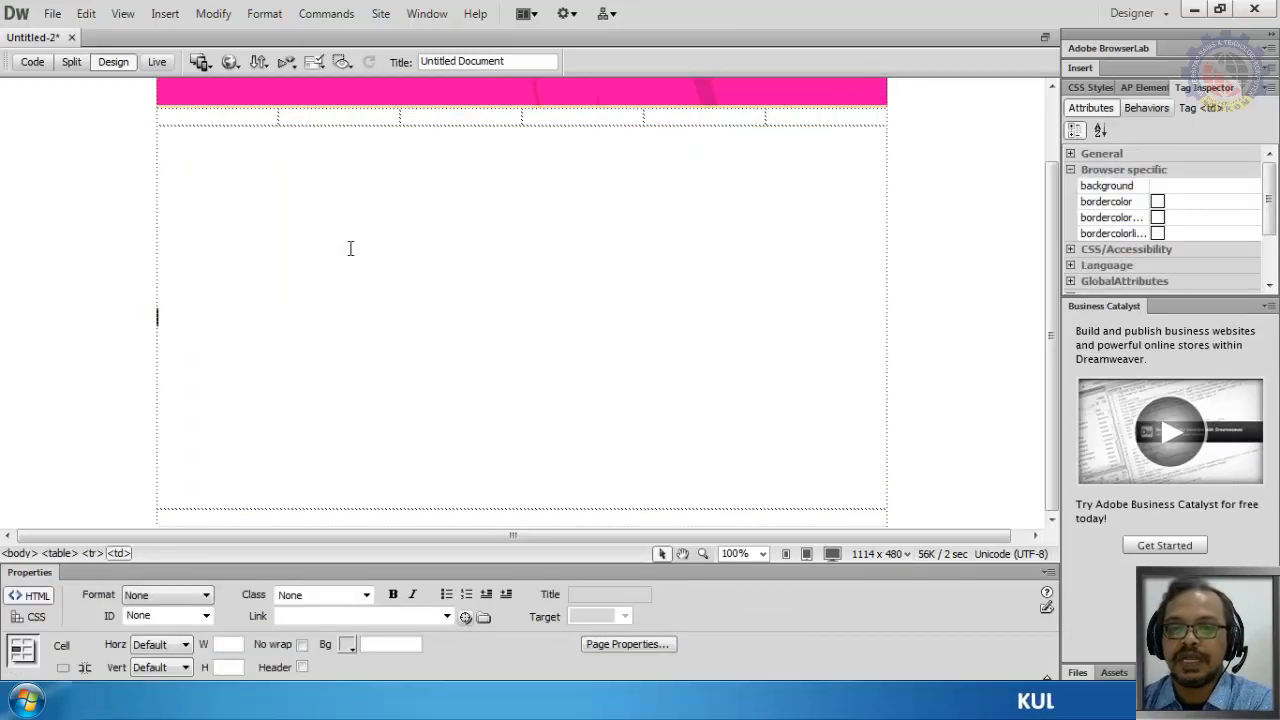
{"action": "key", "text": "ctrl+z"}
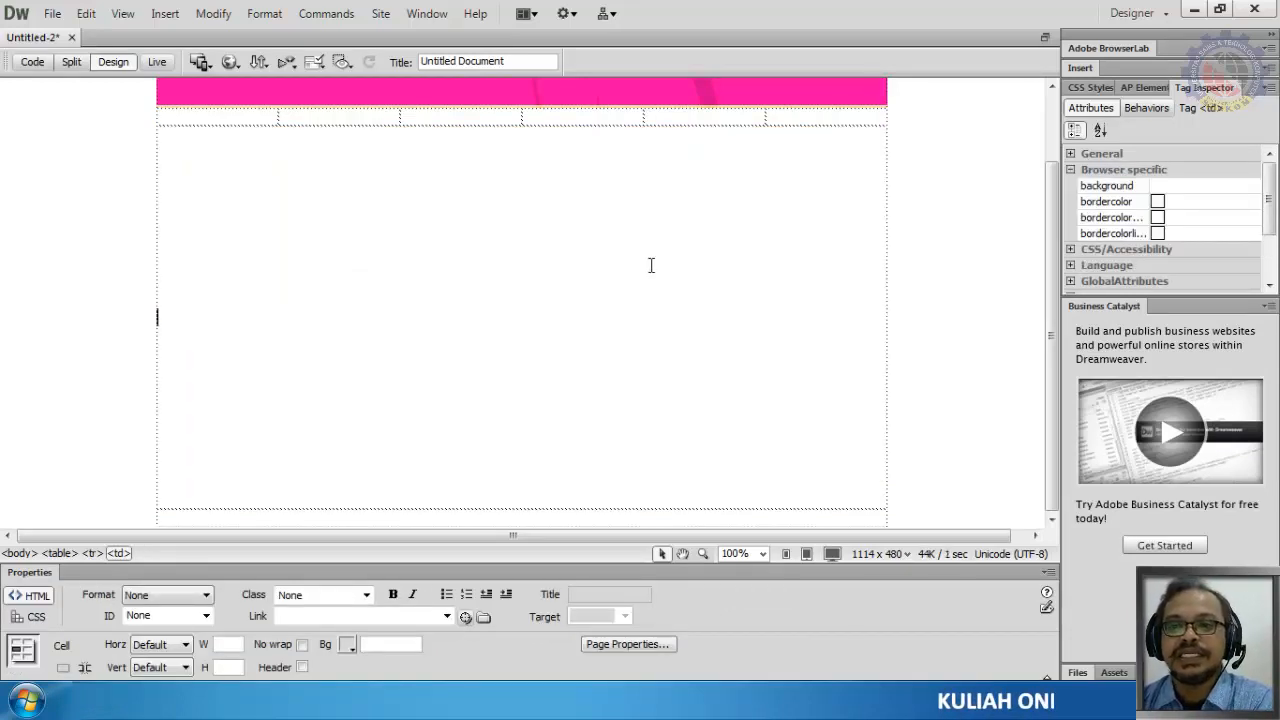
{"action": "left_click", "coordinate": [950, 235]}
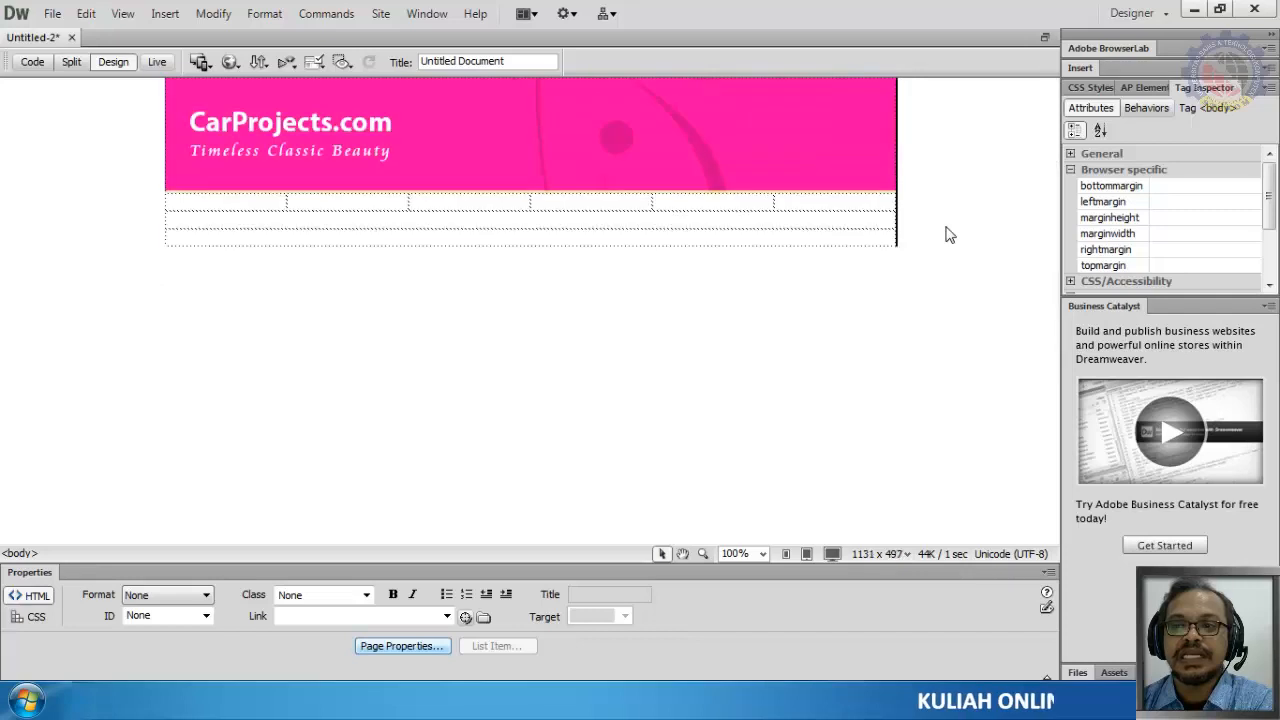
Place the cursor in the merged third-row cell and show its browser-specific attributes in the Tag Inspector
{"action": "left_click", "coordinate": [195, 221]}
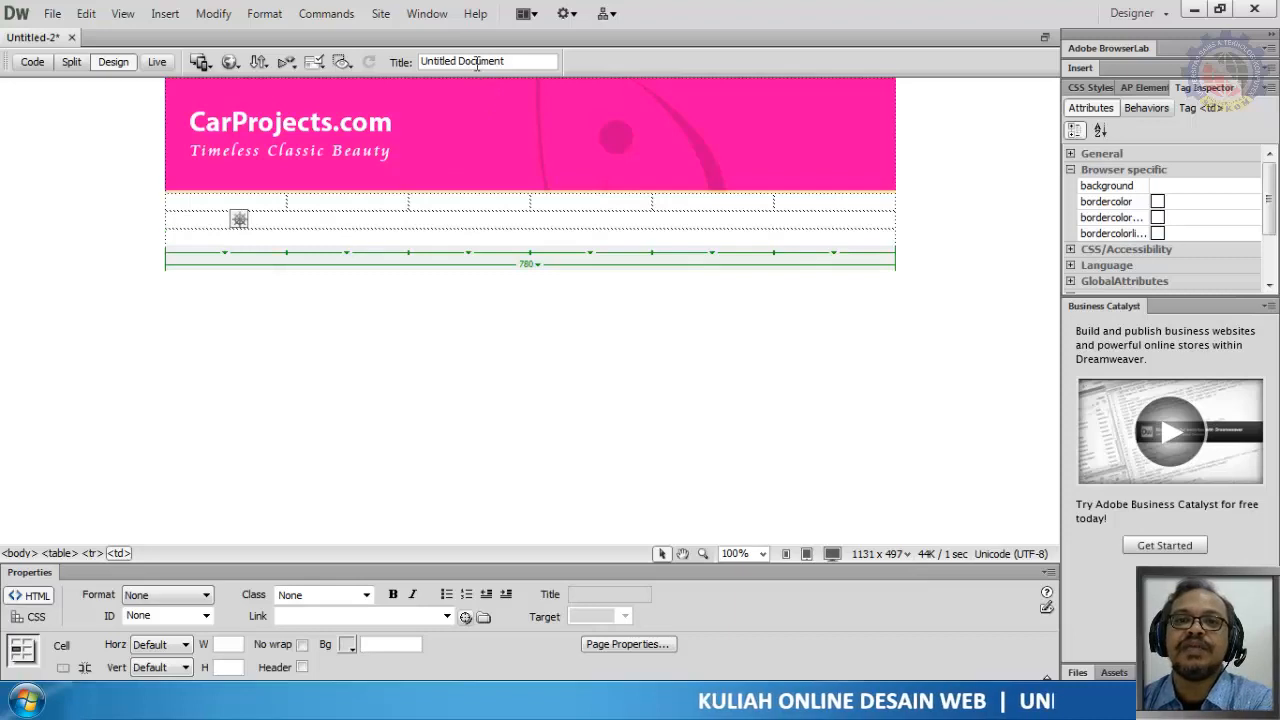
{"action": "left_click", "coordinate": [427, 15]}
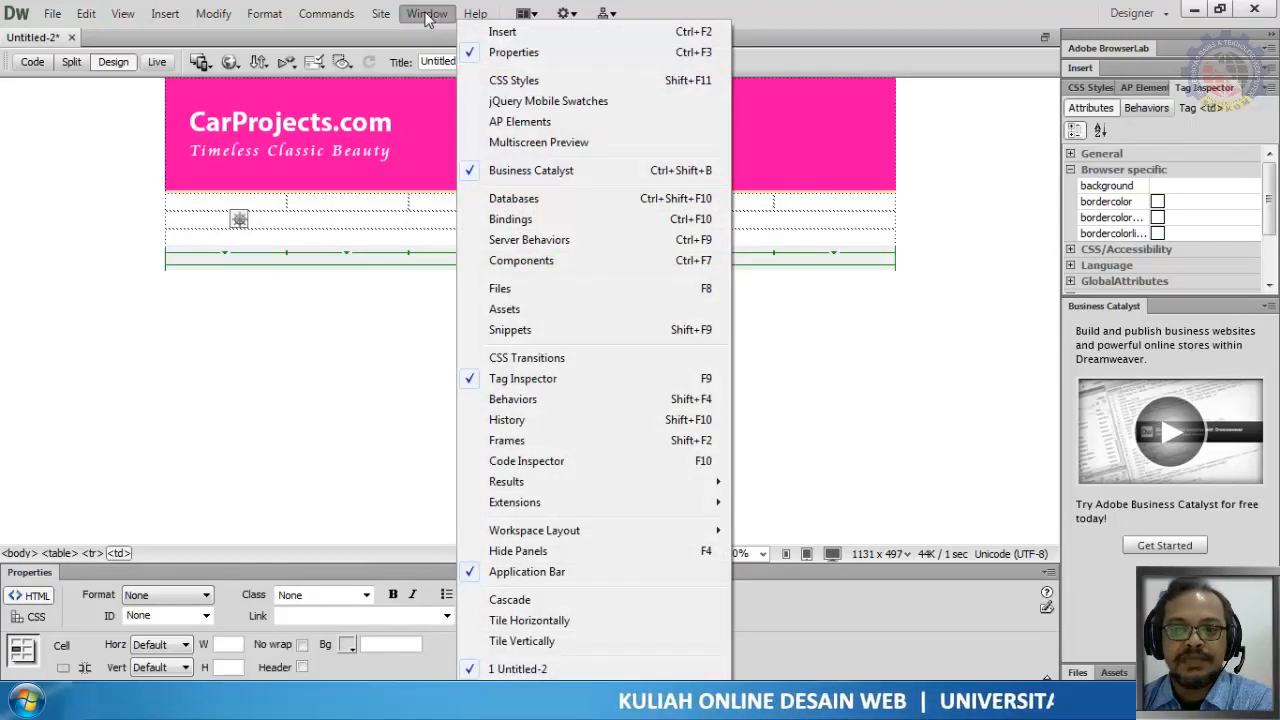
{"action": "left_click", "coordinate": [510, 379]}
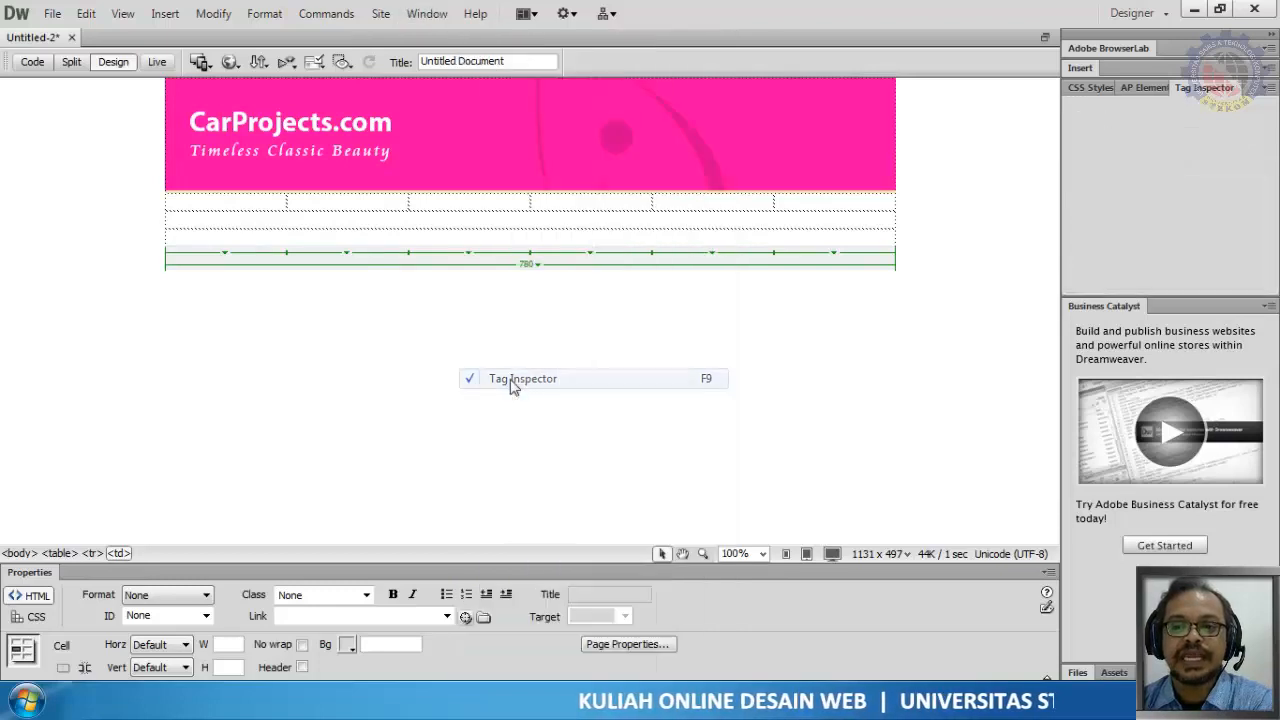
{"action": "left_click", "coordinate": [425, 14]}
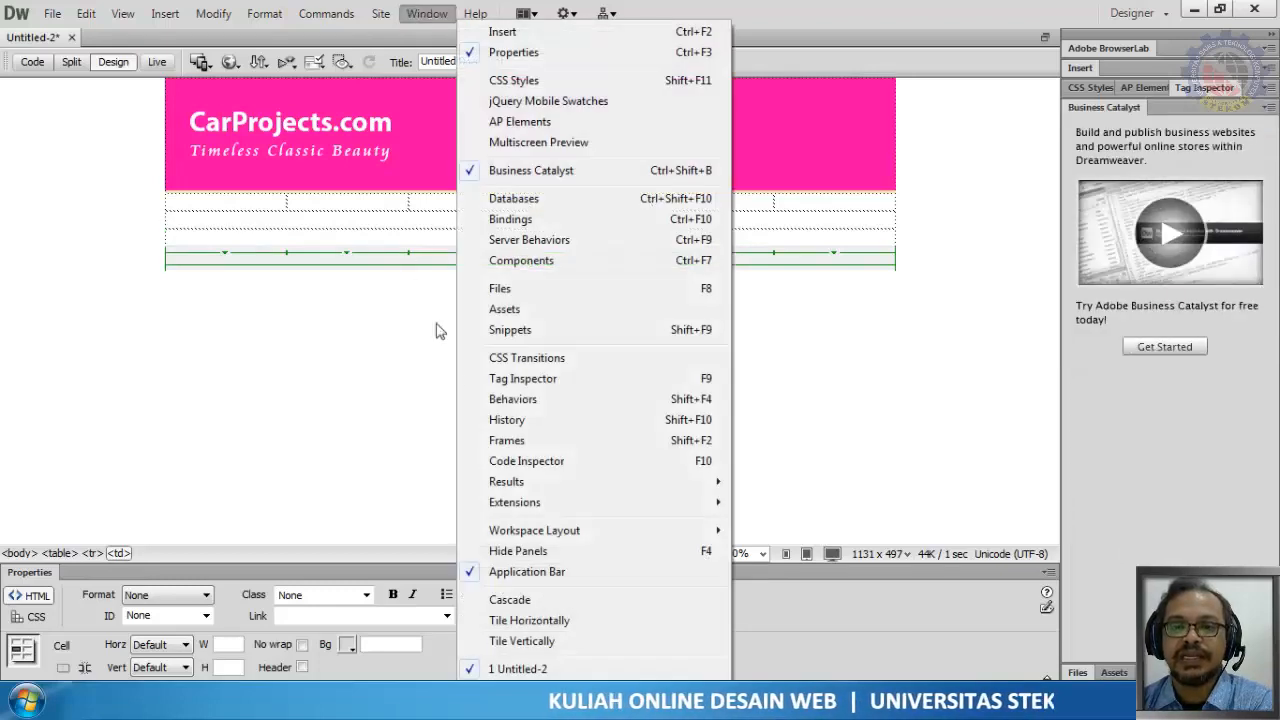
{"action": "left_click", "coordinate": [513, 385]}
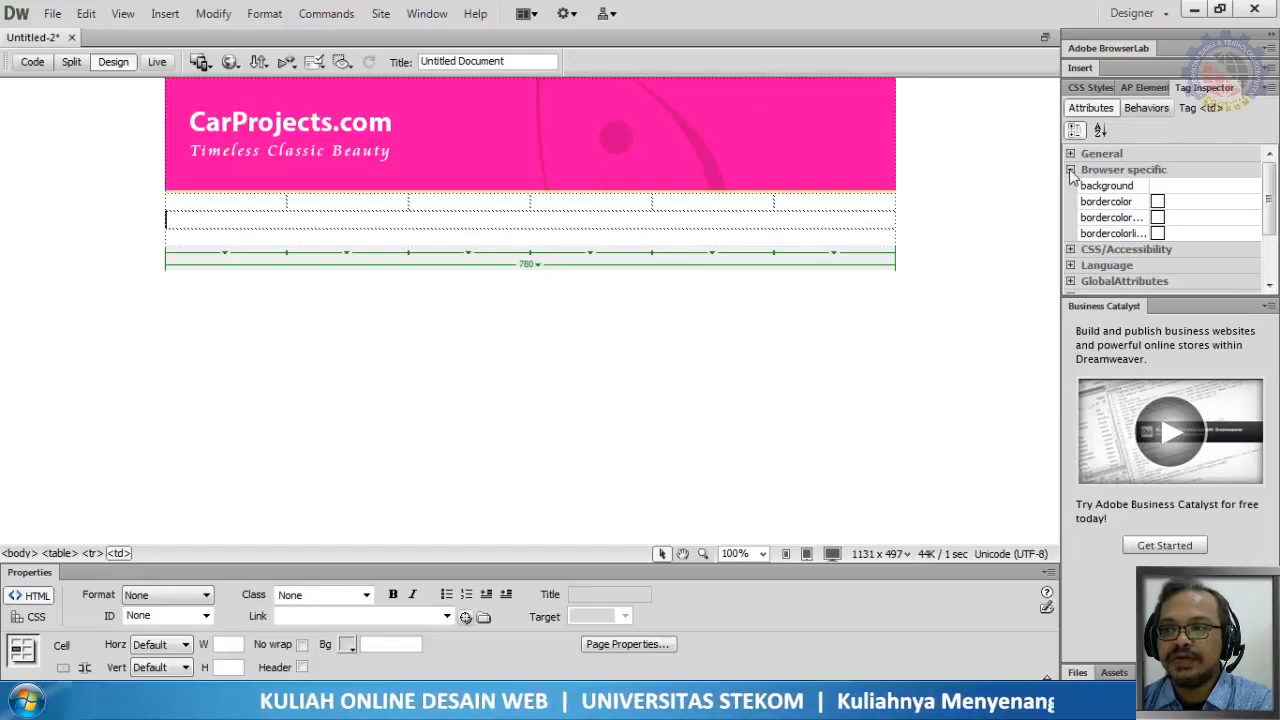
{"action": "double_click", "coordinate": [1112, 172]}
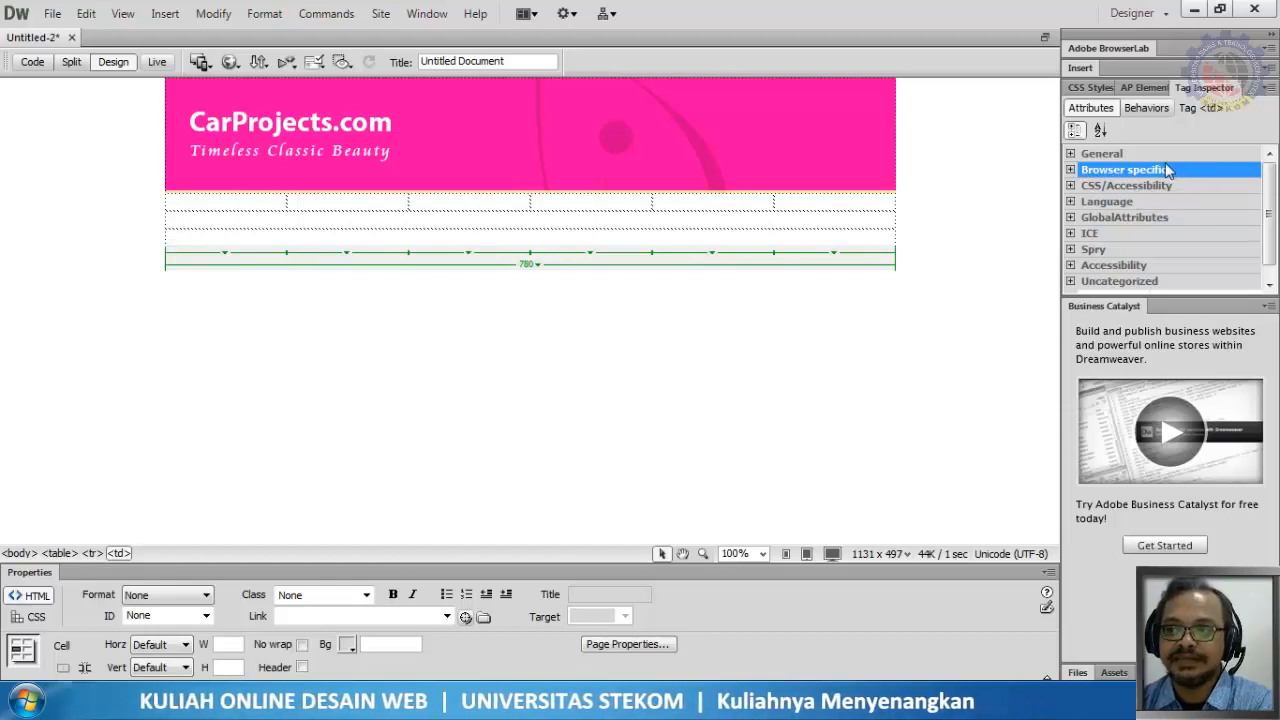
{"action": "left_click", "coordinate": [1071, 172]}
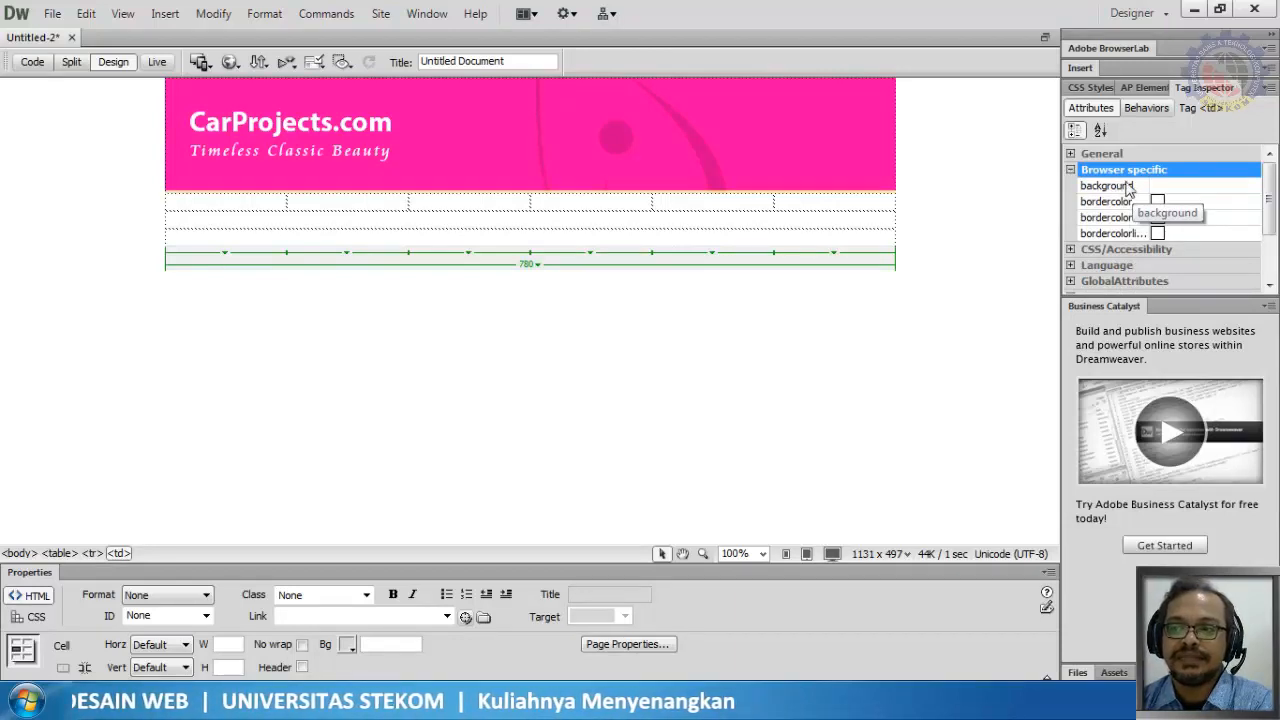
Set the third-row cell's background attribute to Web_08.jpg from the images folder and accept the temporary file path
{"action": "left_click", "coordinate": [1175, 186]}
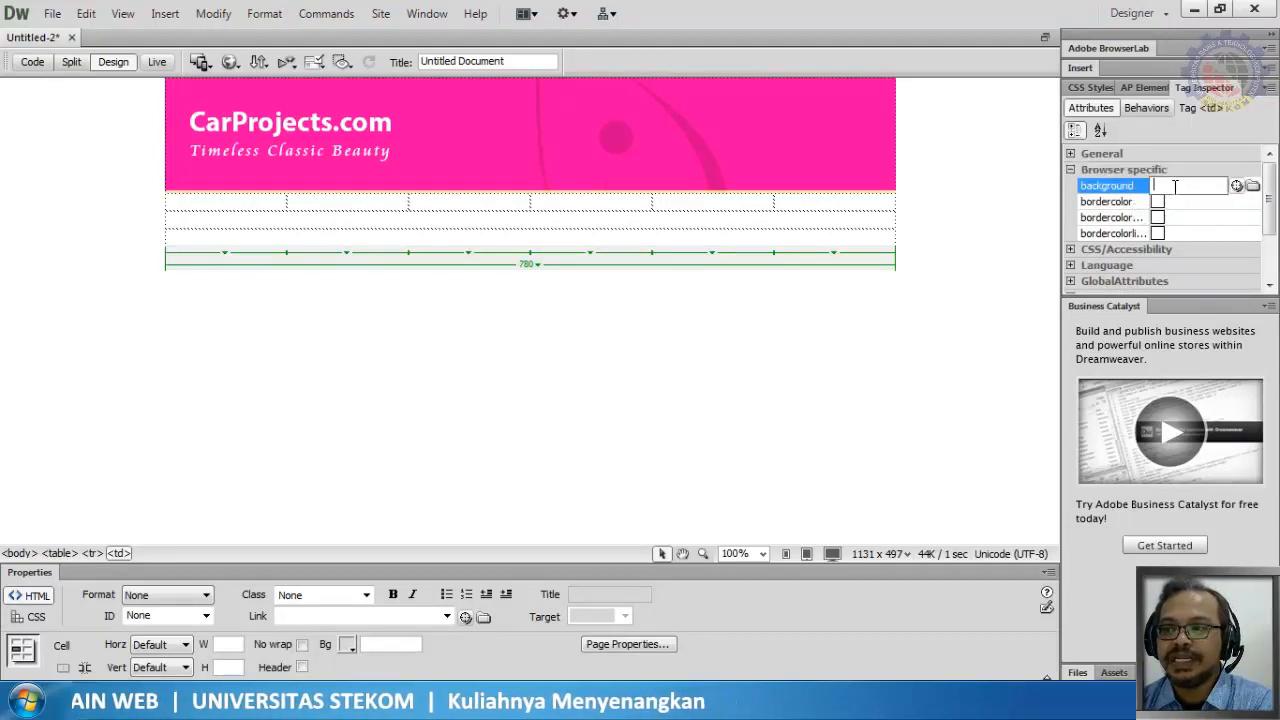
{"action": "left_click", "coordinate": [1252, 186]}
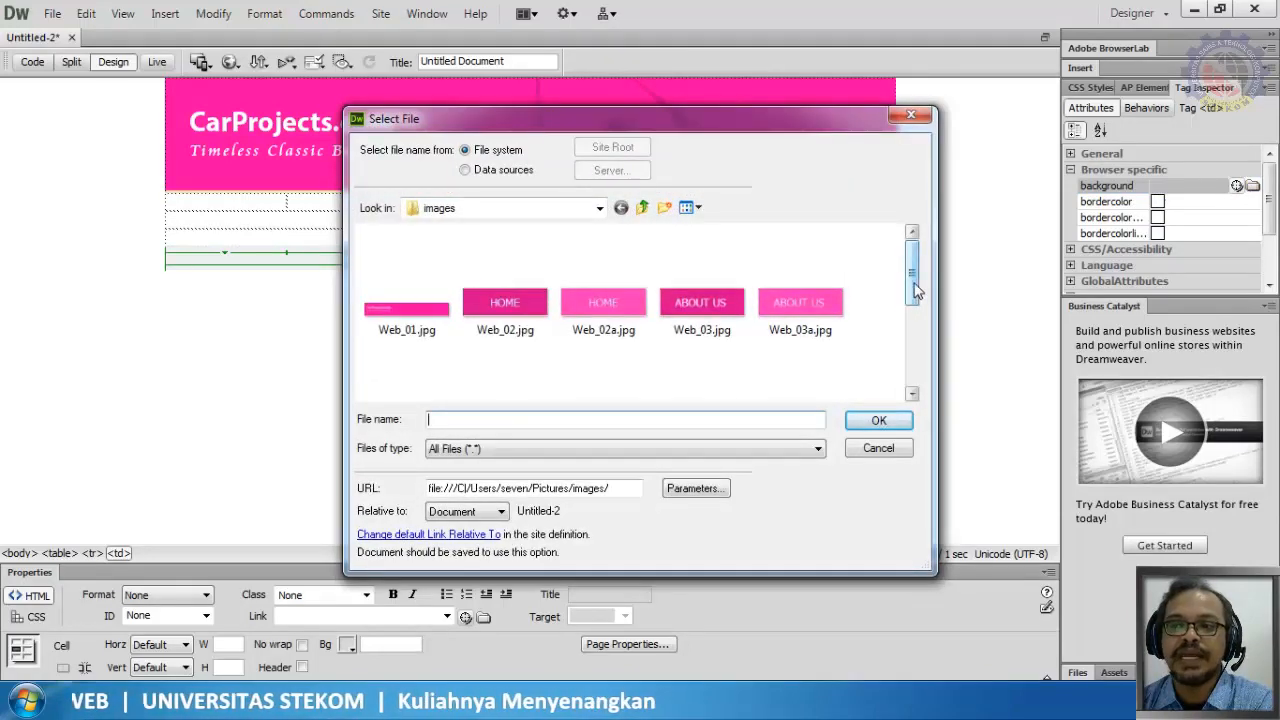
{"action": "left_click_drag", "start_coordinate": [919, 293], "coordinate": [915, 378]}
{"action": "left_click", "coordinate": [698, 380]}
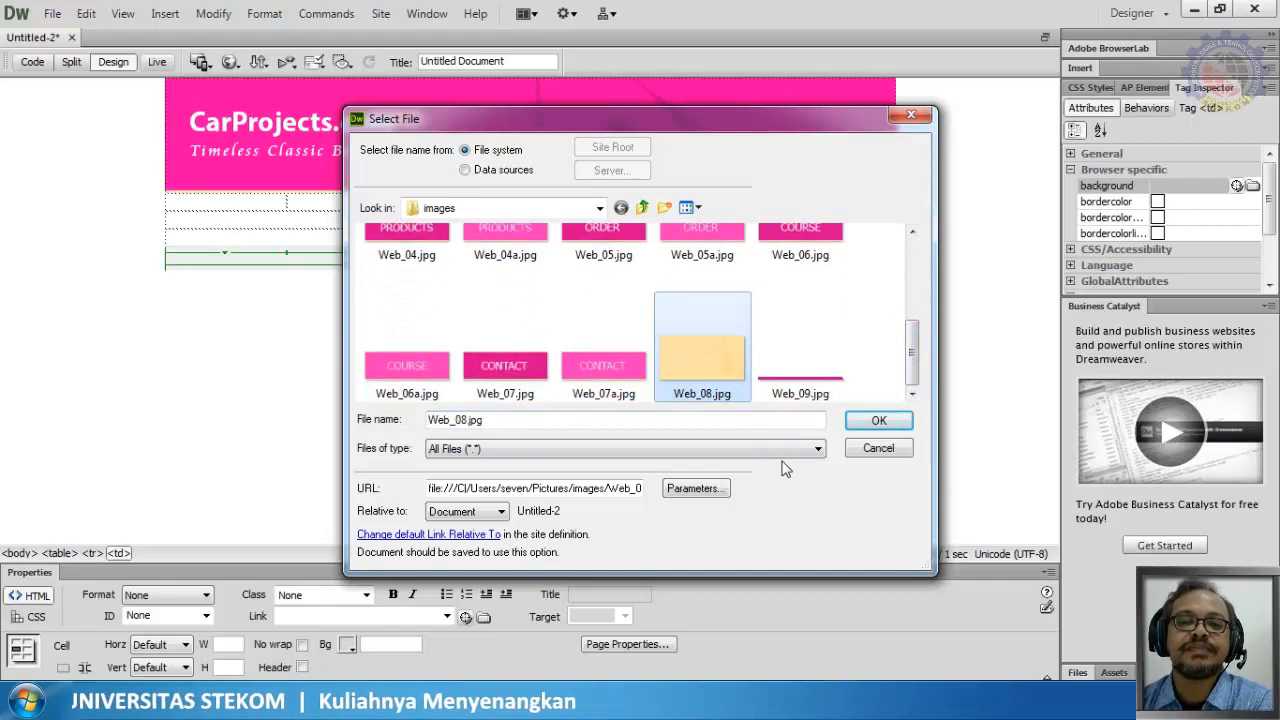
{"action": "left_click", "coordinate": [875, 422]}
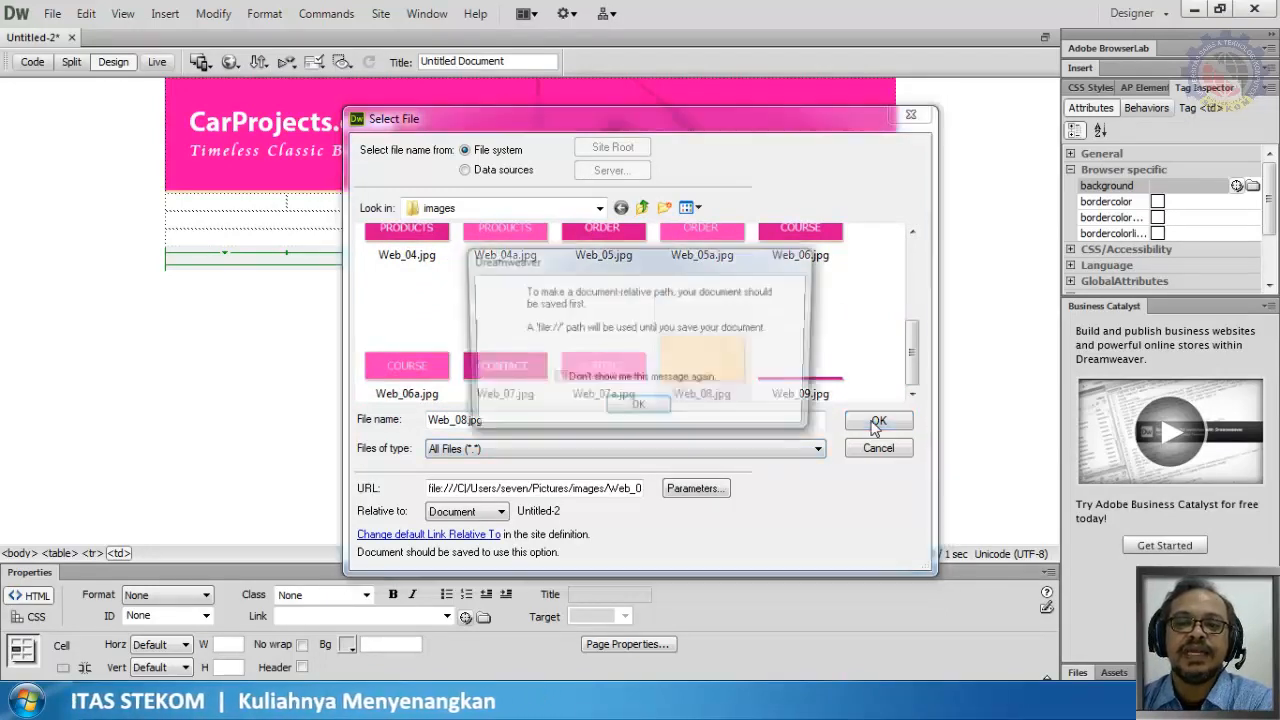
{"action": "left_click", "coordinate": [640, 410]}
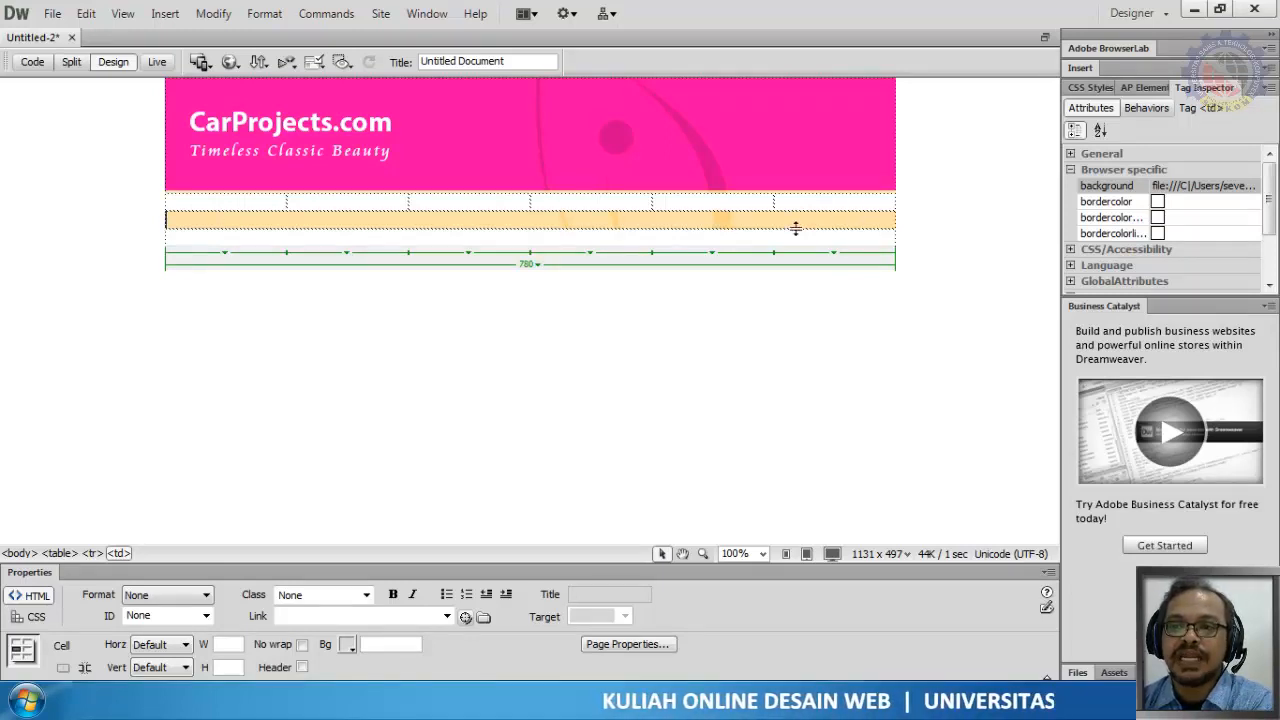
Try stretching the third row by its lower border, undo the resizing and return the cursor to that row's cell
{"action": "left_click_drag", "start_coordinate": [795, 228], "coordinate": [797, 486]}
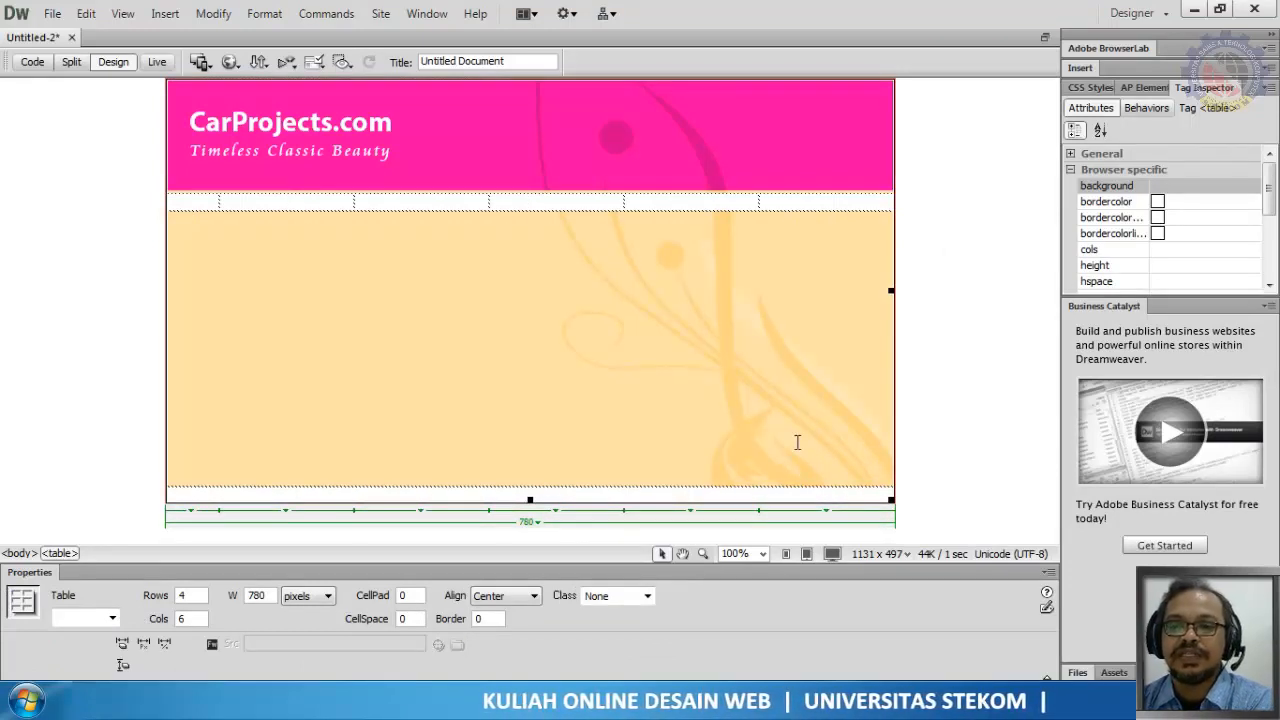
{"action": "key", "text": "ctrl+z"}
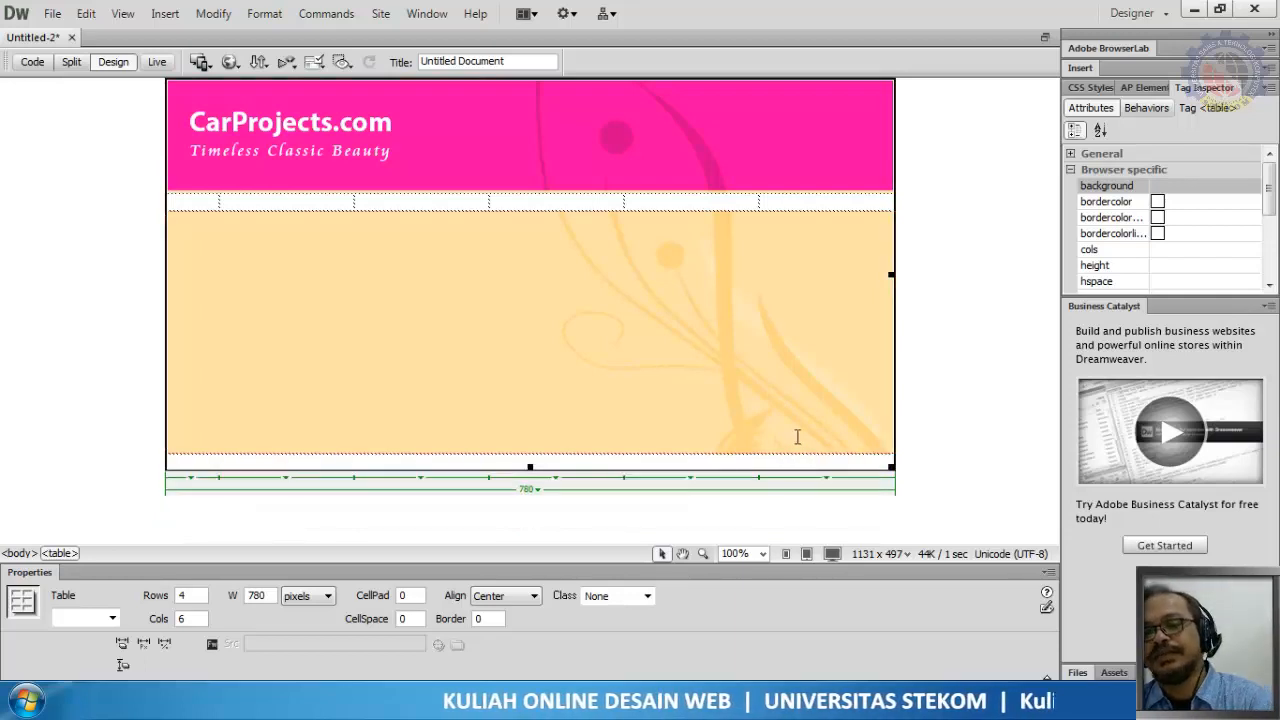
{"action": "key", "text": "ctrl+z"}
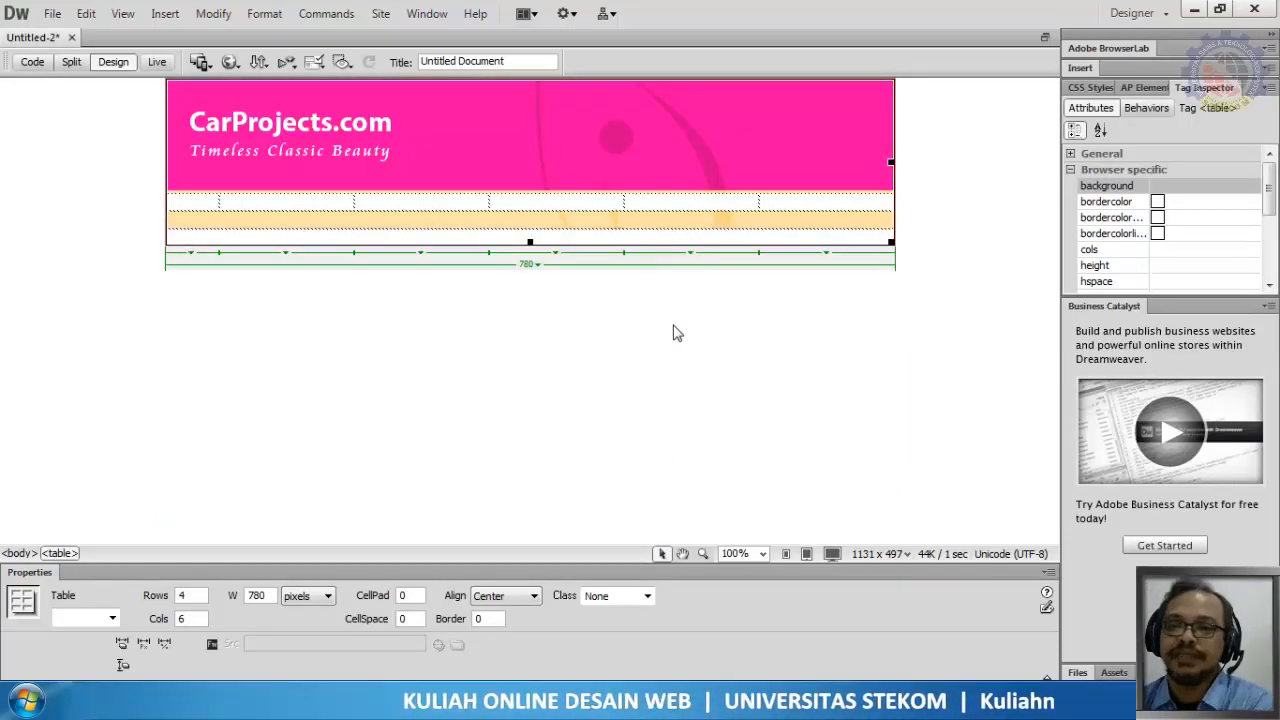
{"action": "left_click", "coordinate": [696, 231]}
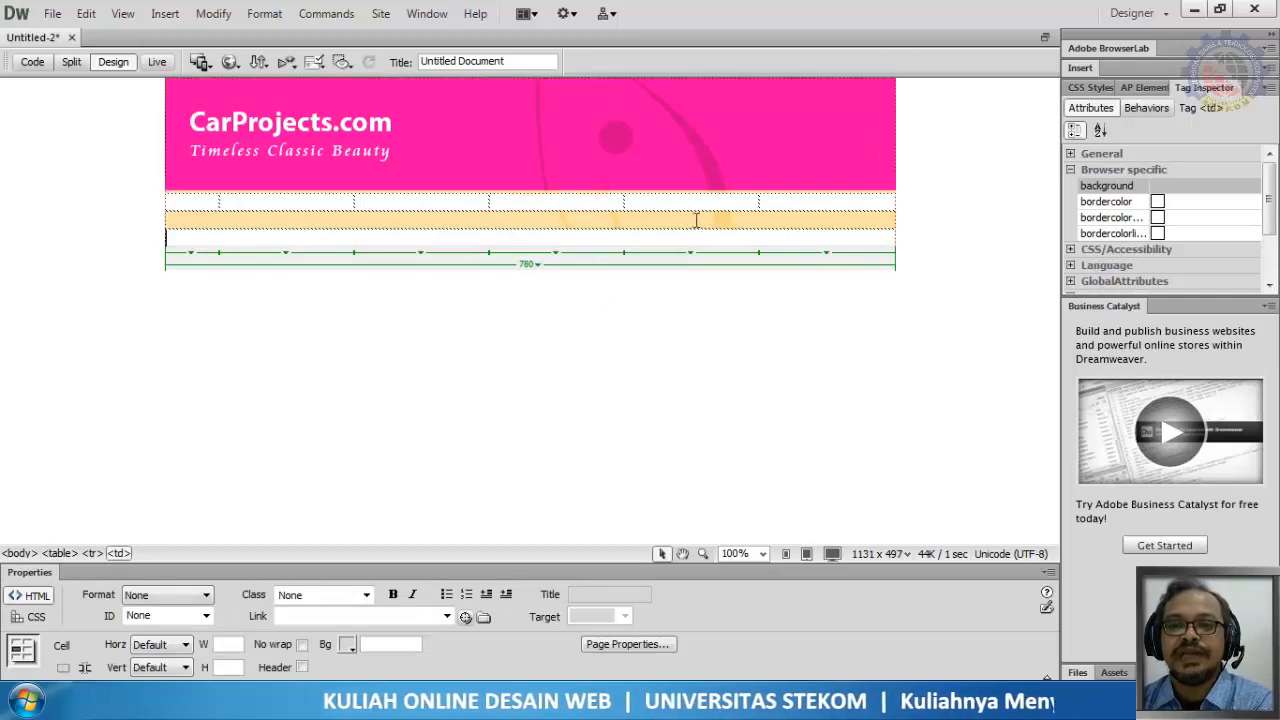
{"action": "left_click", "coordinate": [694, 218]}
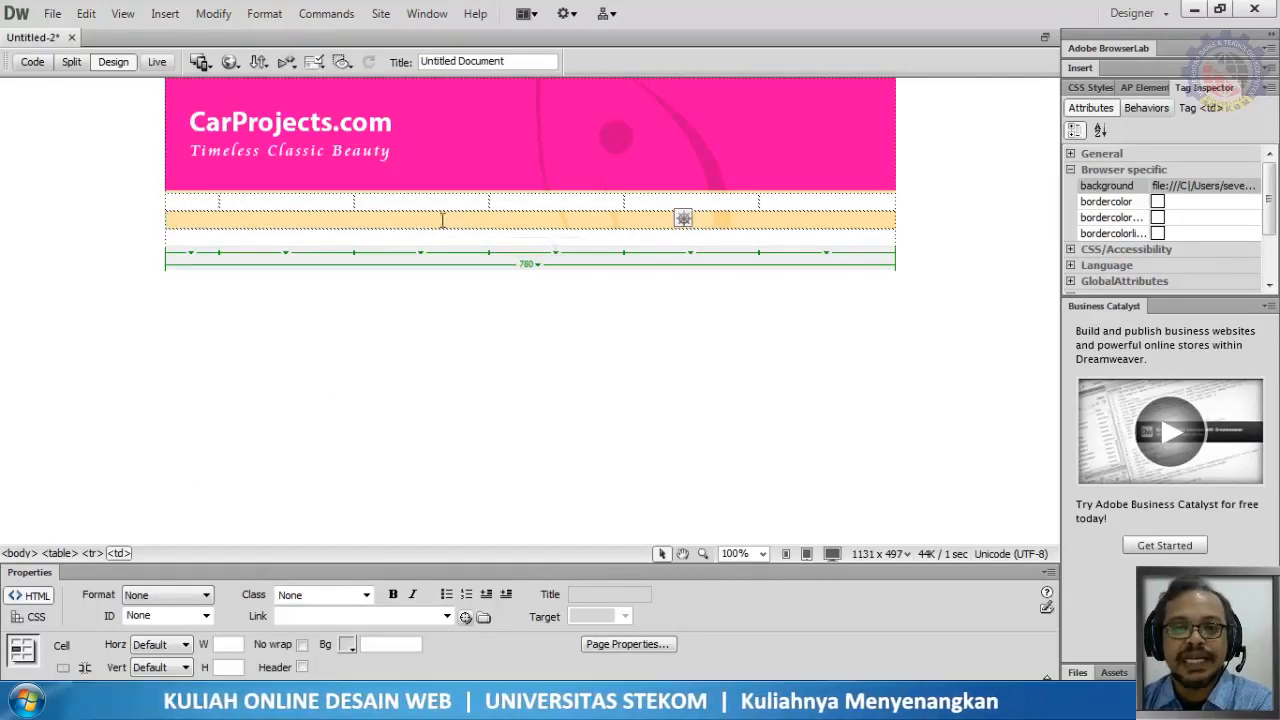
Switch to the images folder, close the leftover Web_01.jpg properties and check the pixel dimensions of Web_08.jpg in its file details
{"action": "mouse_move", "coordinate": [224, 700]}
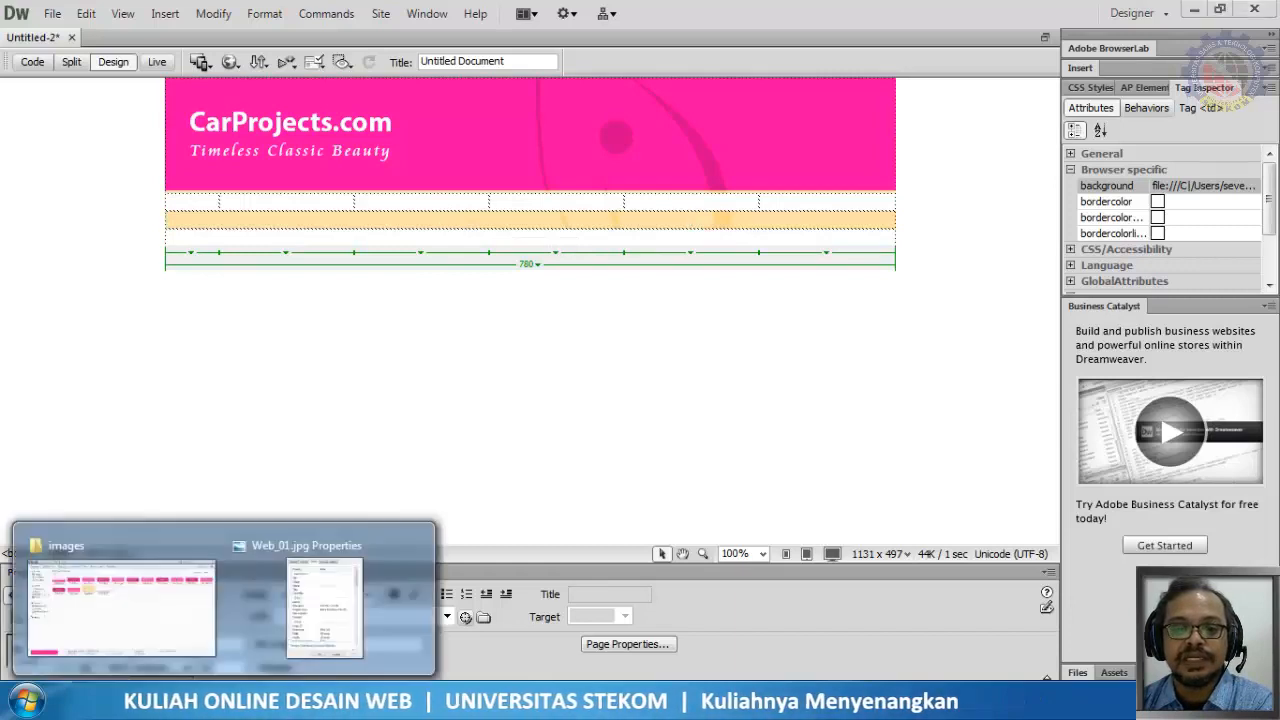
{"action": "left_click", "coordinate": [186, 612]}
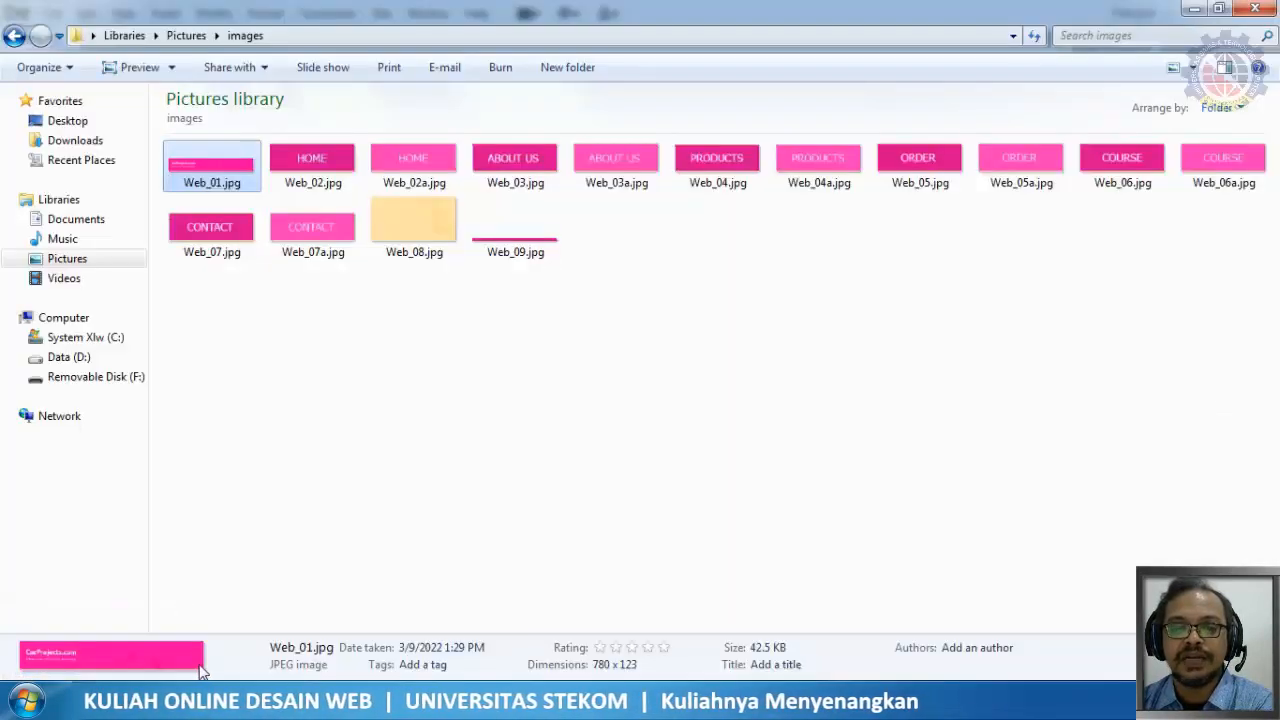
{"action": "mouse_move", "coordinate": [224, 700]}
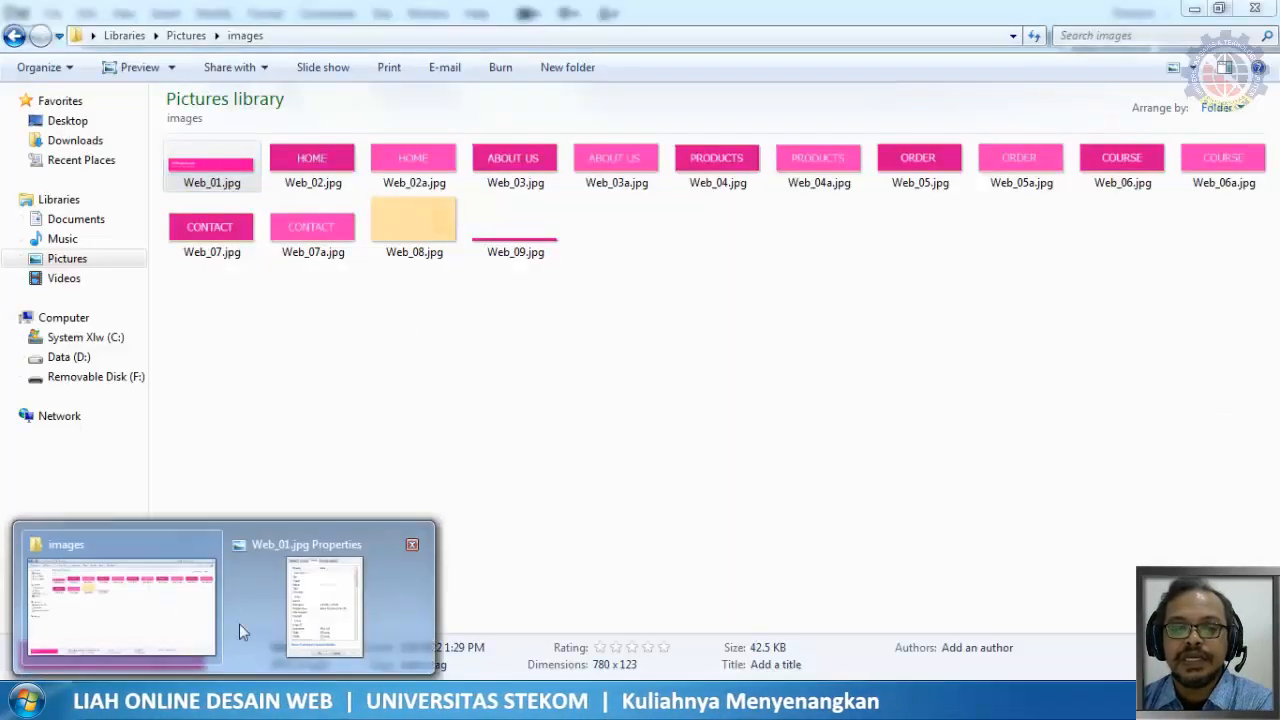
{"action": "left_click", "coordinate": [416, 540]}
{"action": "left_click", "coordinate": [205, 604]}
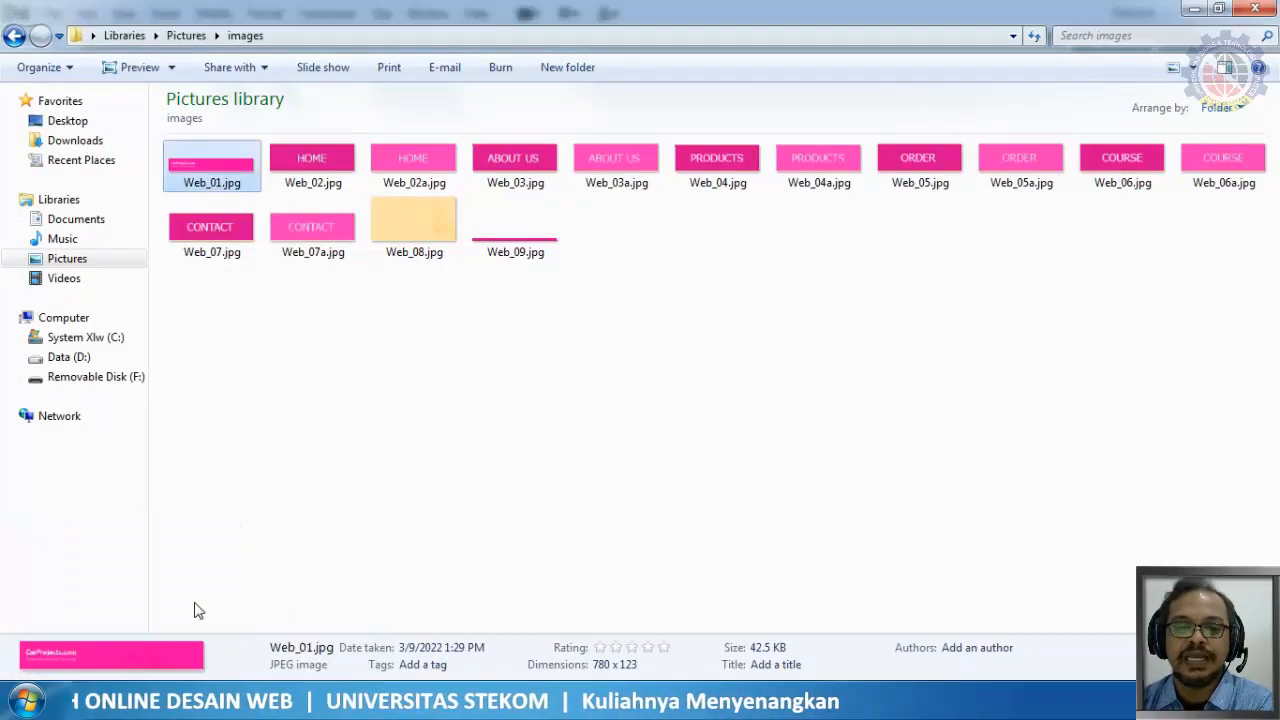
{"action": "left_click", "coordinate": [399, 229]}
{"action": "right_click", "coordinate": [399, 229]}
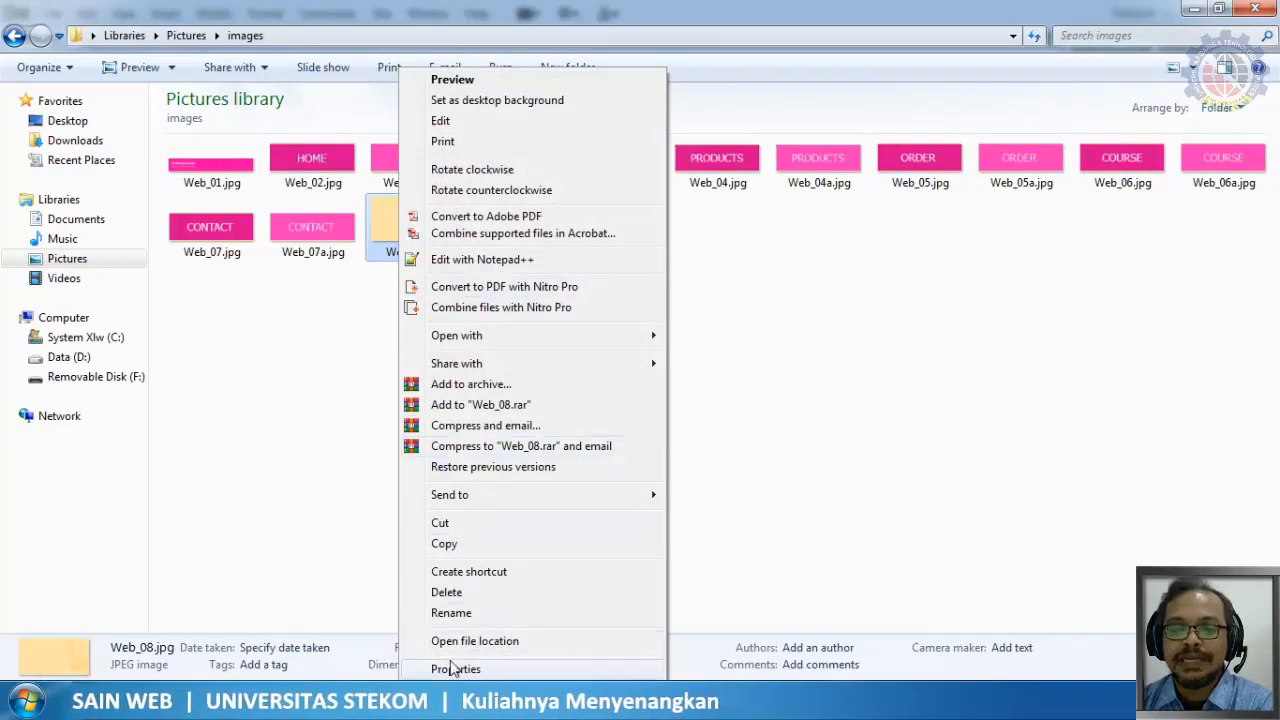
{"action": "left_click", "coordinate": [462, 668]}
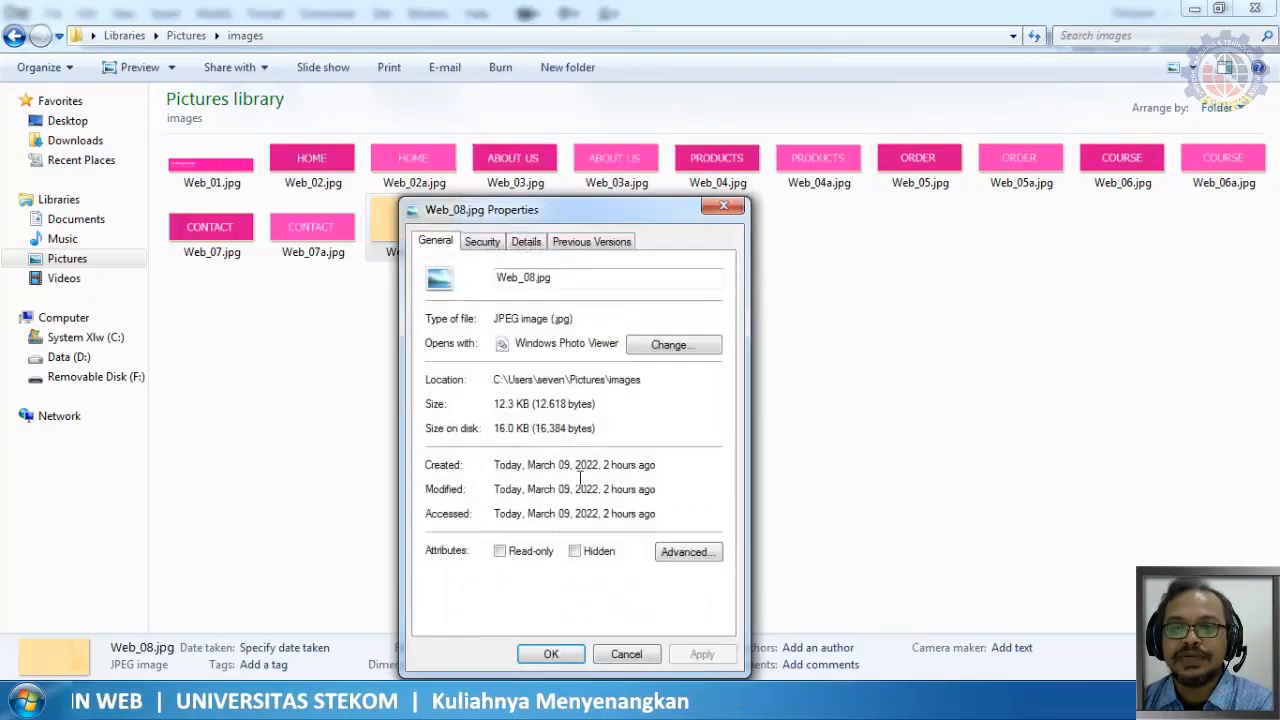
{"action": "left_click", "coordinate": [525, 242]}
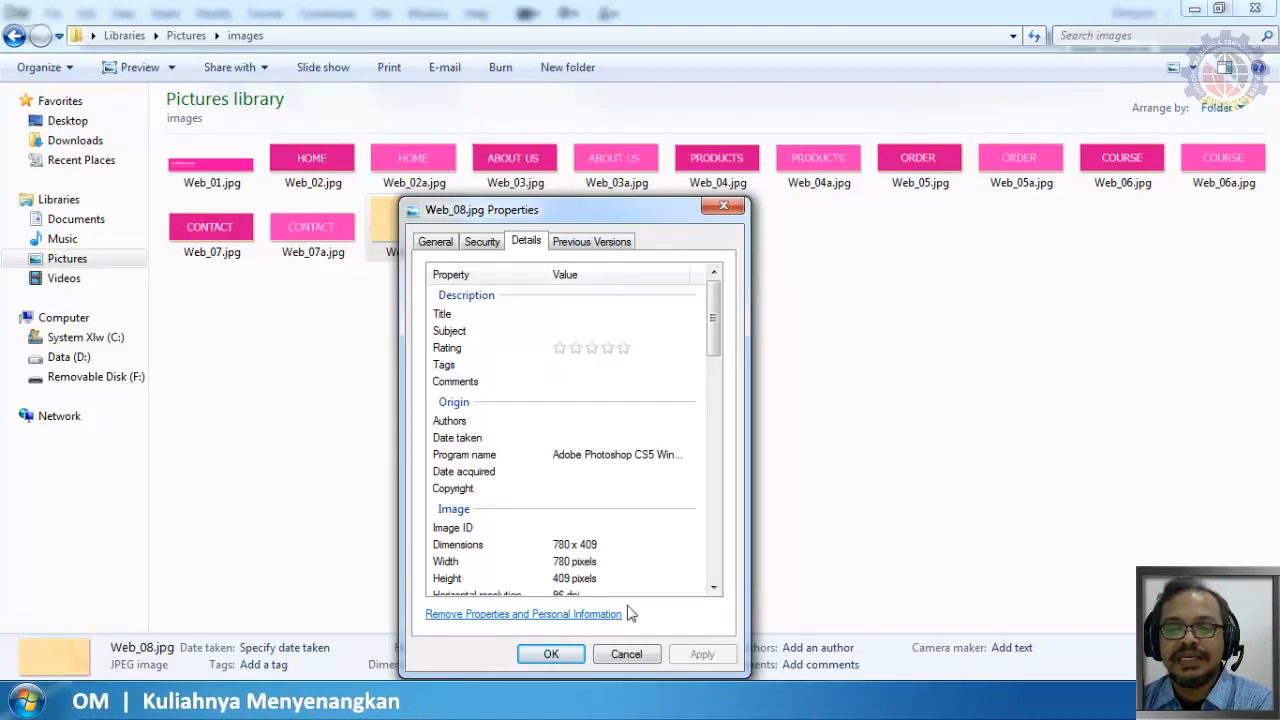
{"action": "left_click", "coordinate": [551, 655]}
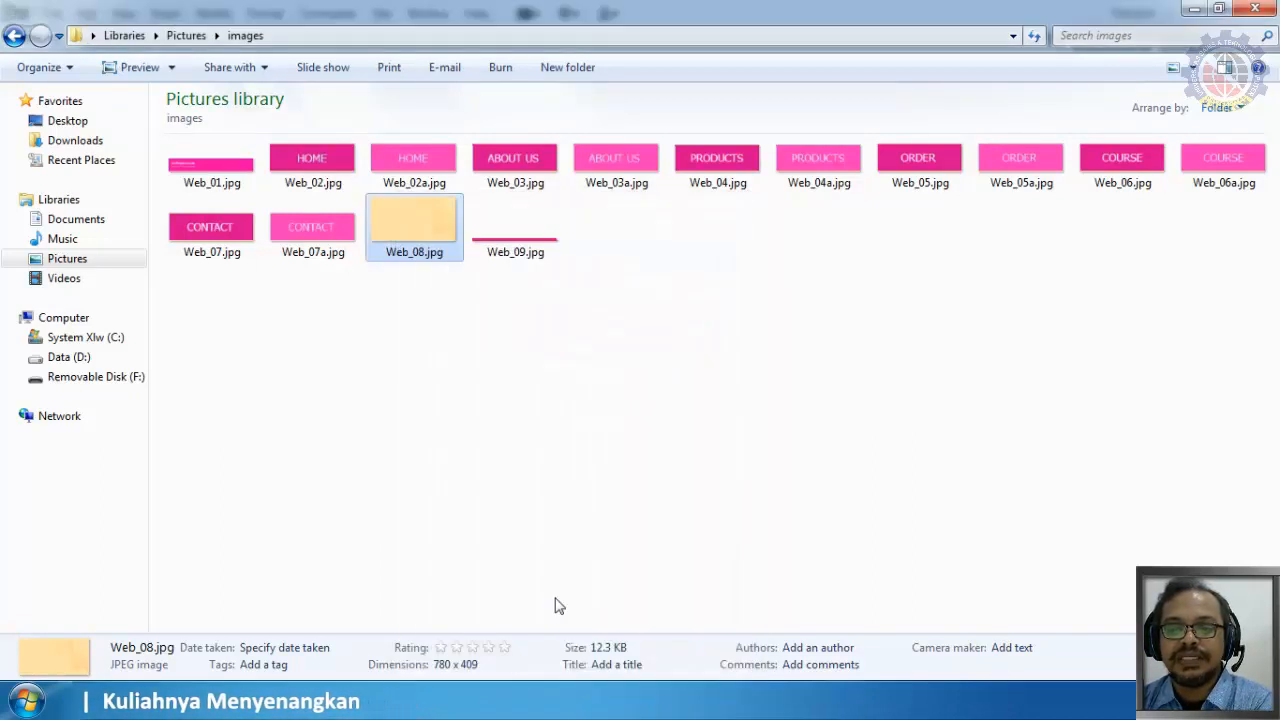
Return to Dreamweaver, set the third-row cell's height to 409 pixels and check the whole background area
{"action": "key", "text": "alt+Tab"}
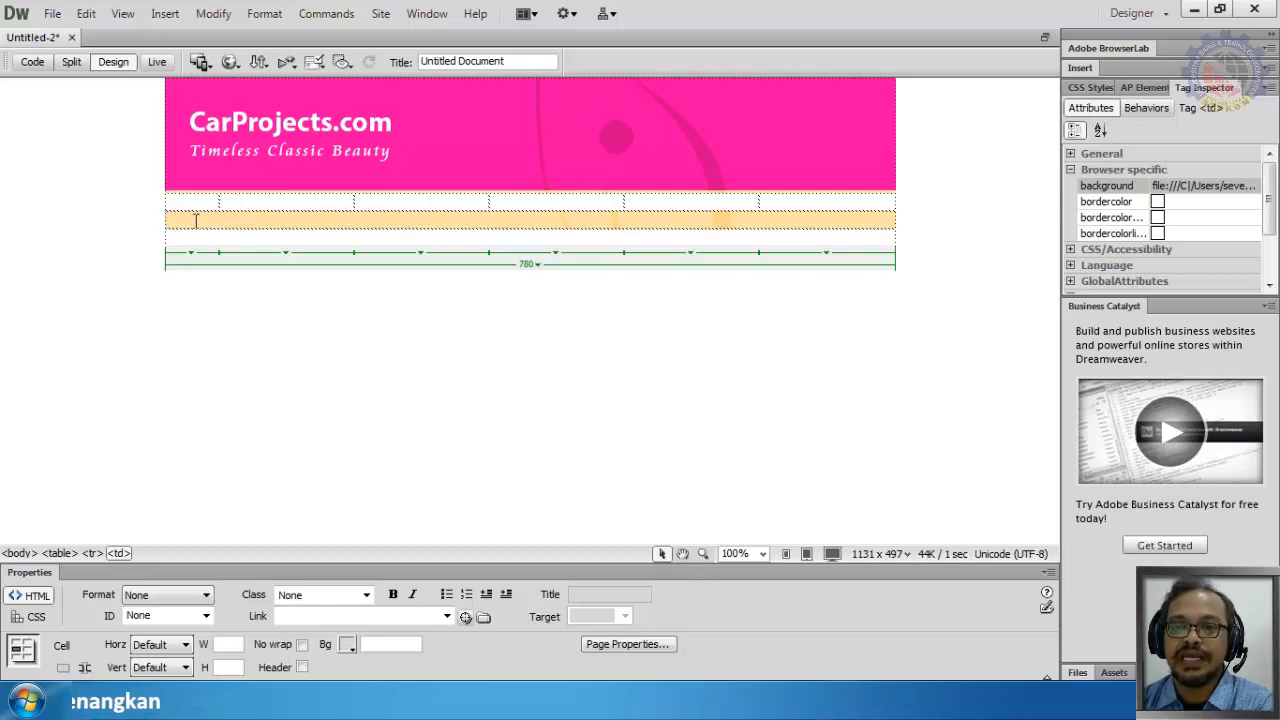
{"action": "key", "text": "ctrl+v"}
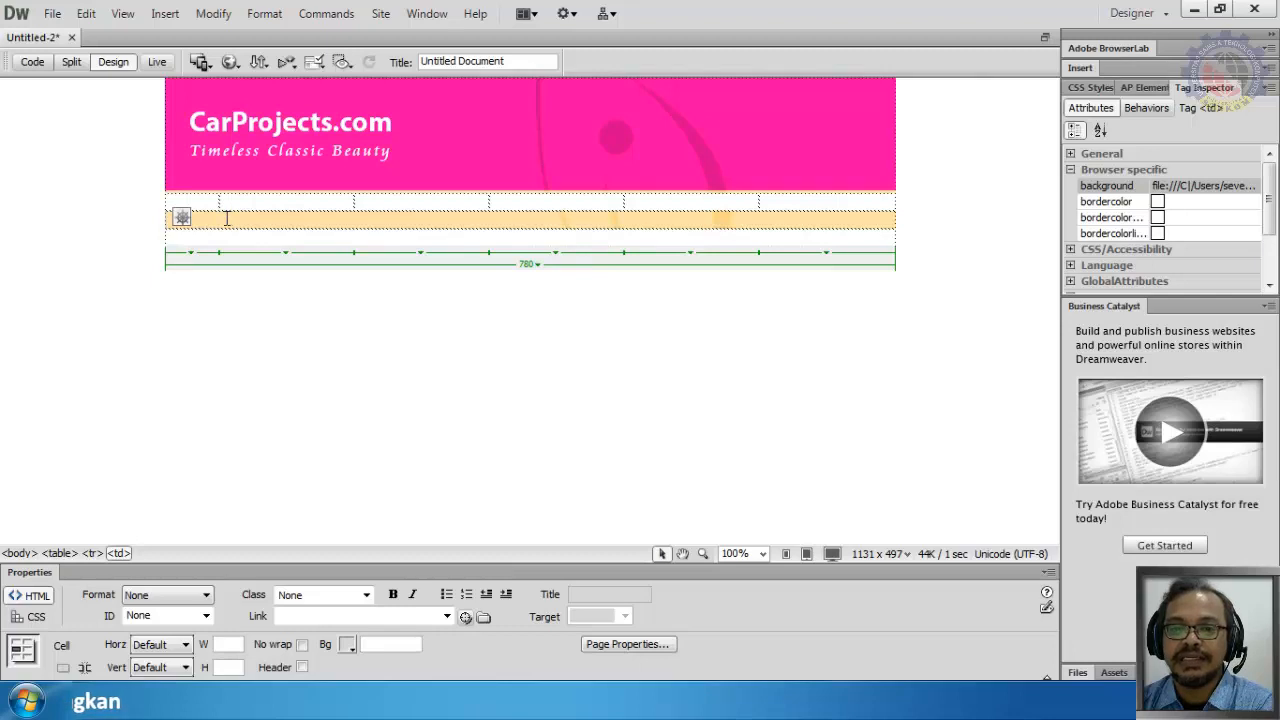
{"action": "key", "text": "ctrl+z"}
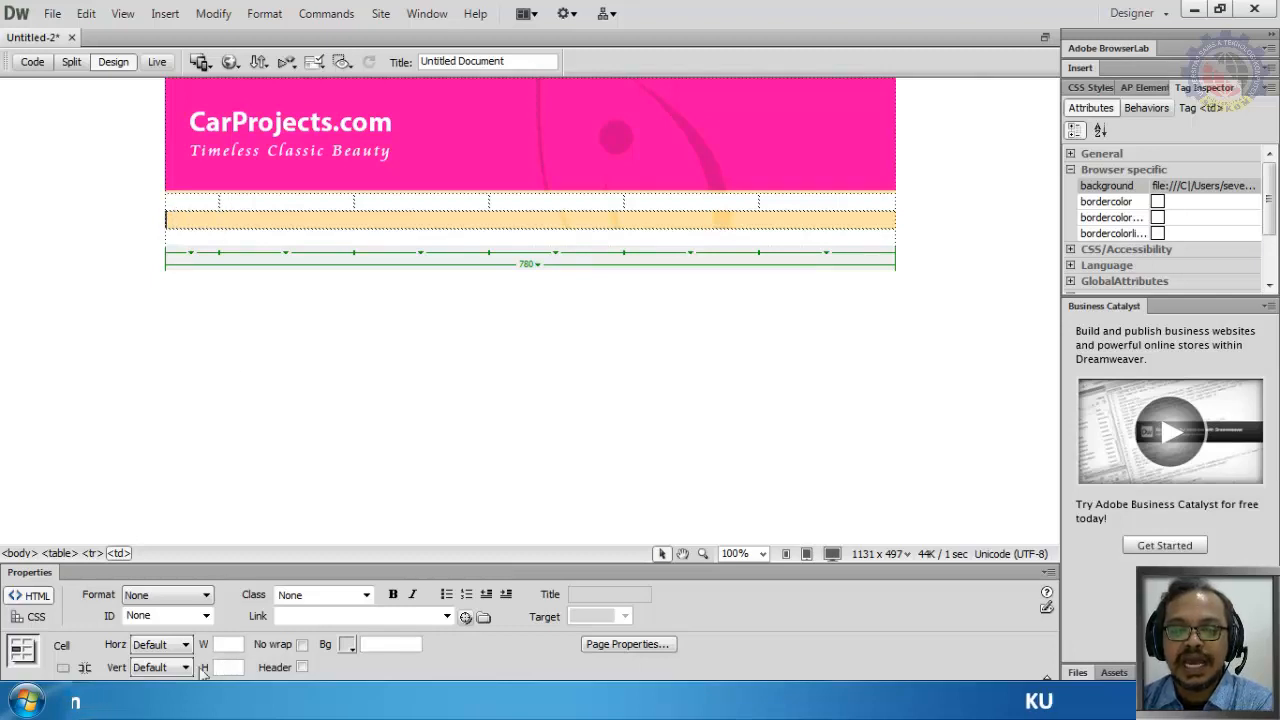
{"action": "key", "text": "ctrl+v"}
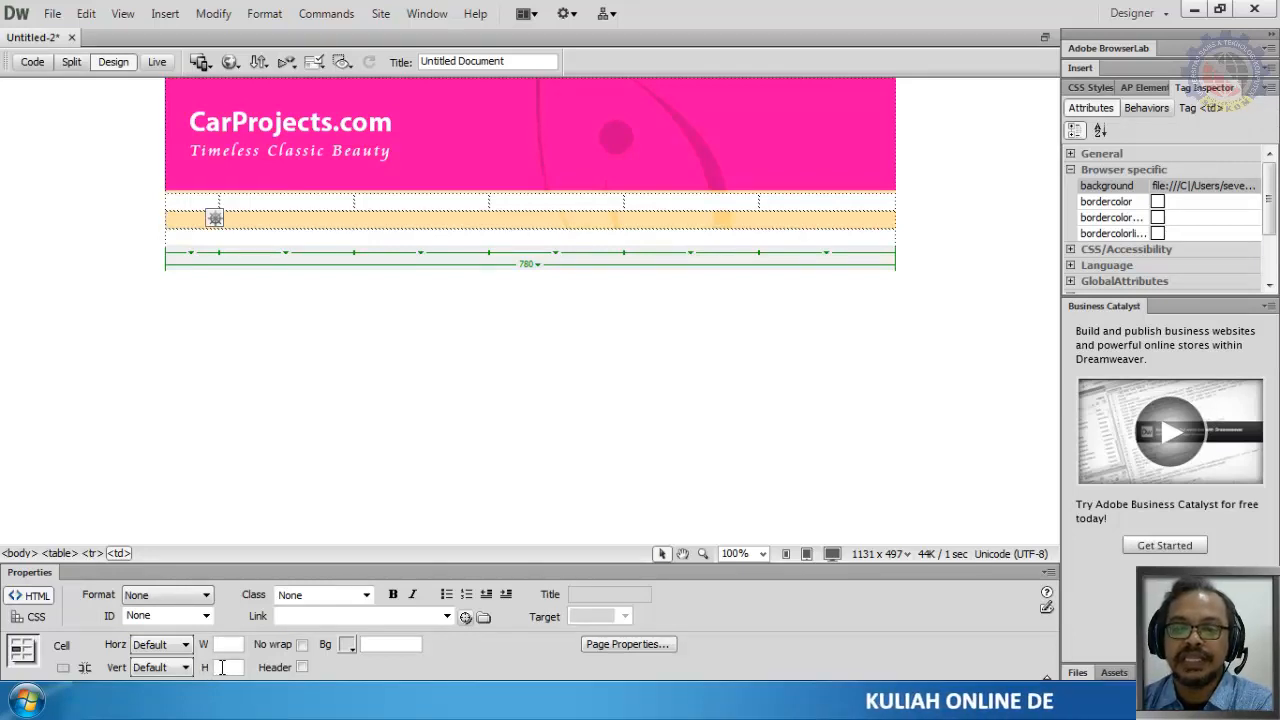
{"action": "left_click", "coordinate": [222, 667]}
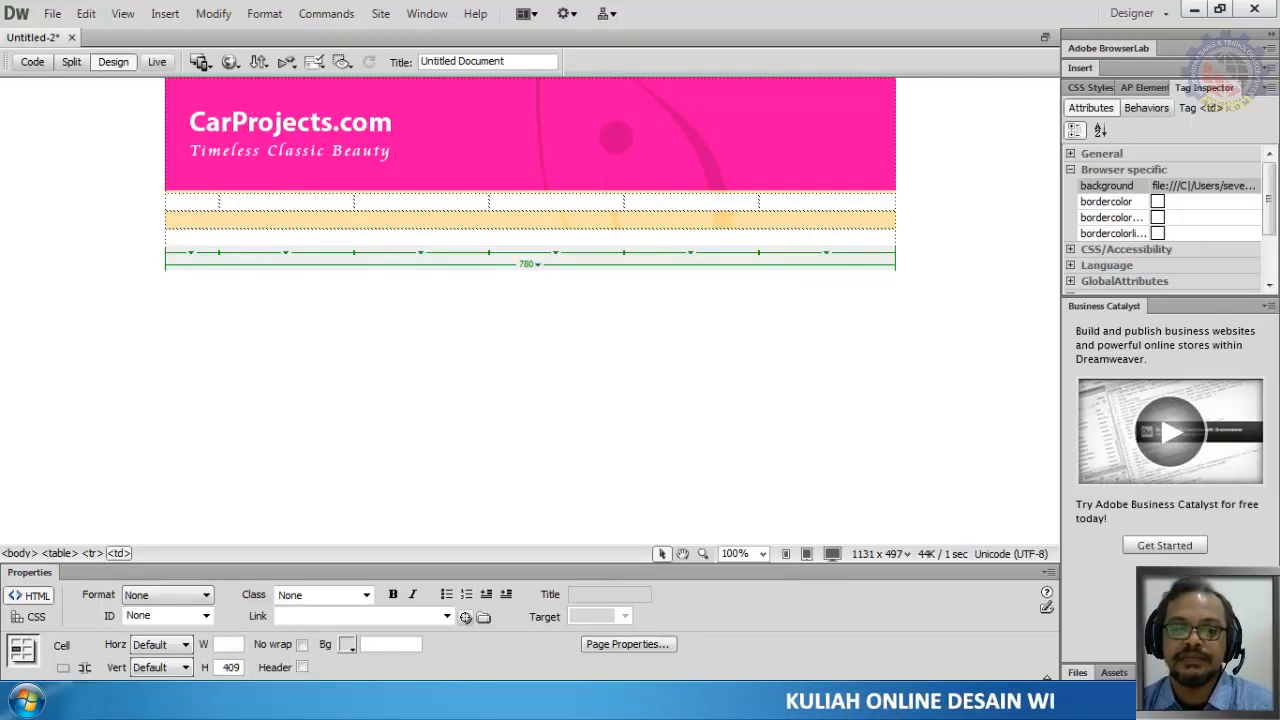
{"action": "type", "text": "409"}
{"action": "key", "text": "Return"}
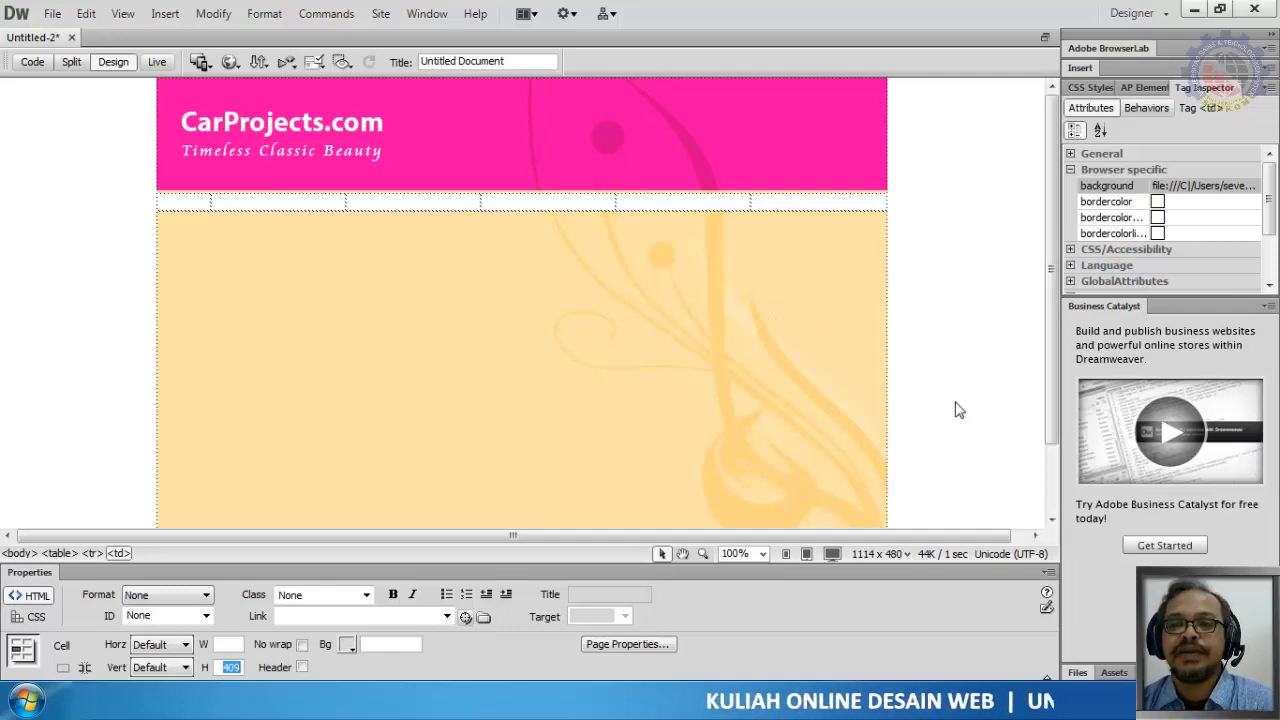
{"action": "mouse_move", "coordinate": [1053, 350]}
{"action": "left_mouse_down"}
{"action": "mouse_move", "coordinate": [1053, 451]}
{"action": "mouse_move", "coordinate": [1050, 370]}
{"action": "left_mouse_up"}
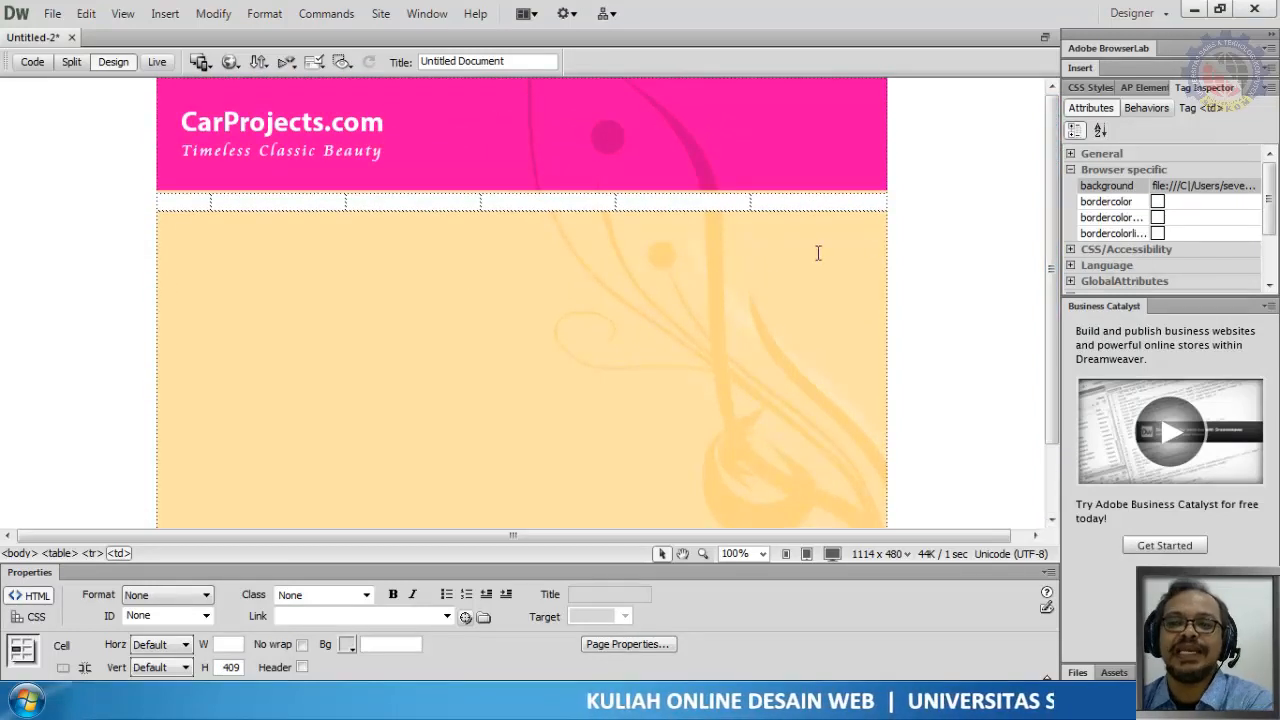
{"action": "left_click_drag", "start_coordinate": [1051, 323], "coordinate": [1060, 391]}
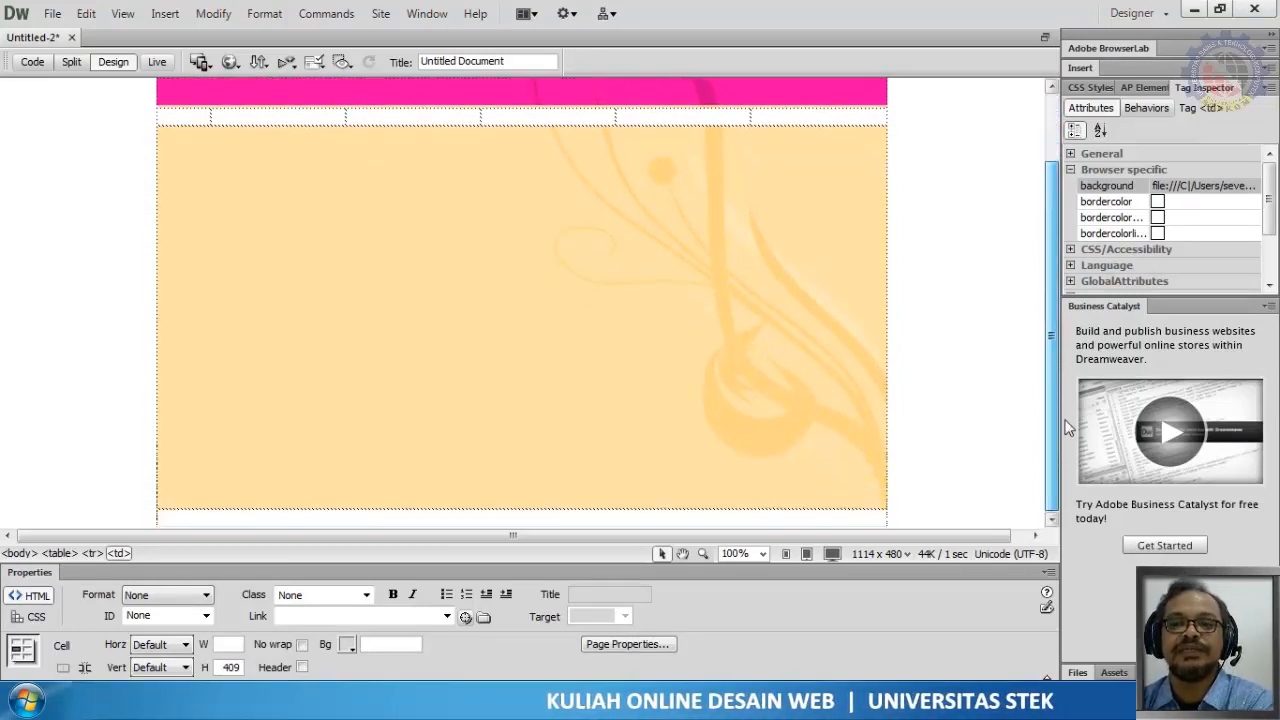
Switch to the sample page in the browser and examine the copyright line in its footer
{"action": "left_click", "coordinate": [353, 432]}
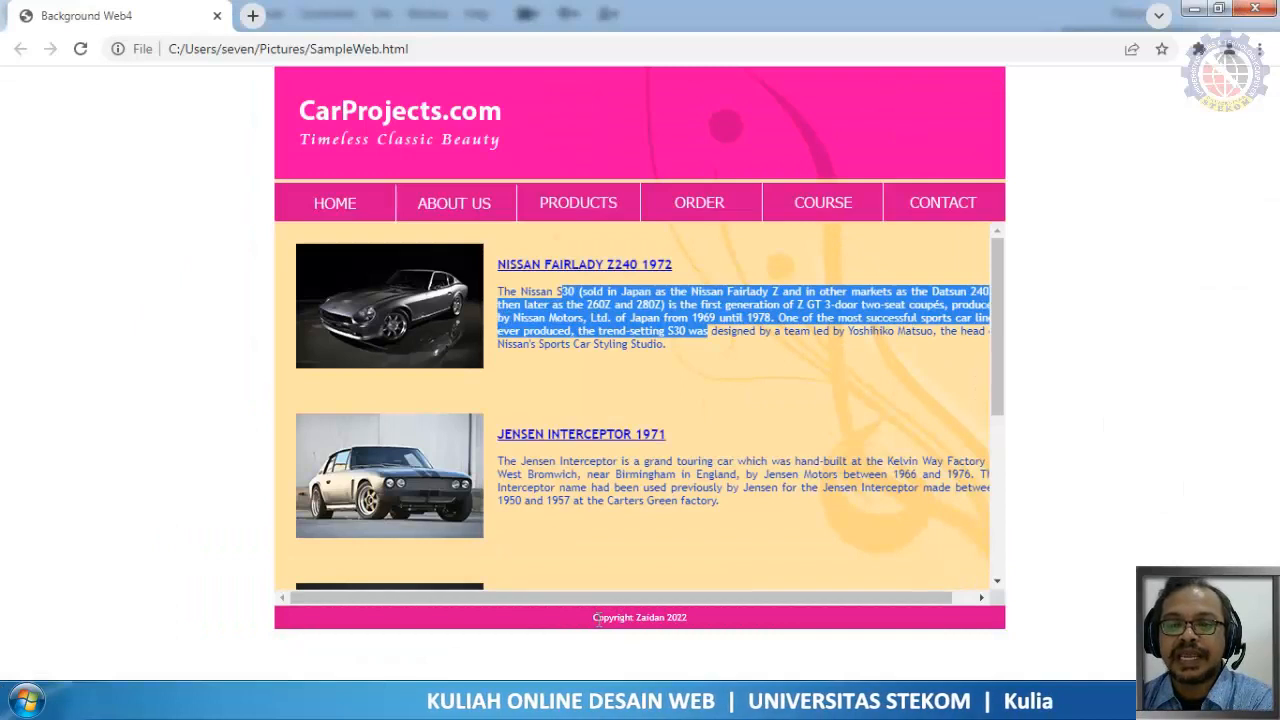
{"action": "left_click_drag", "start_coordinate": [594, 618], "coordinate": [665, 619]}
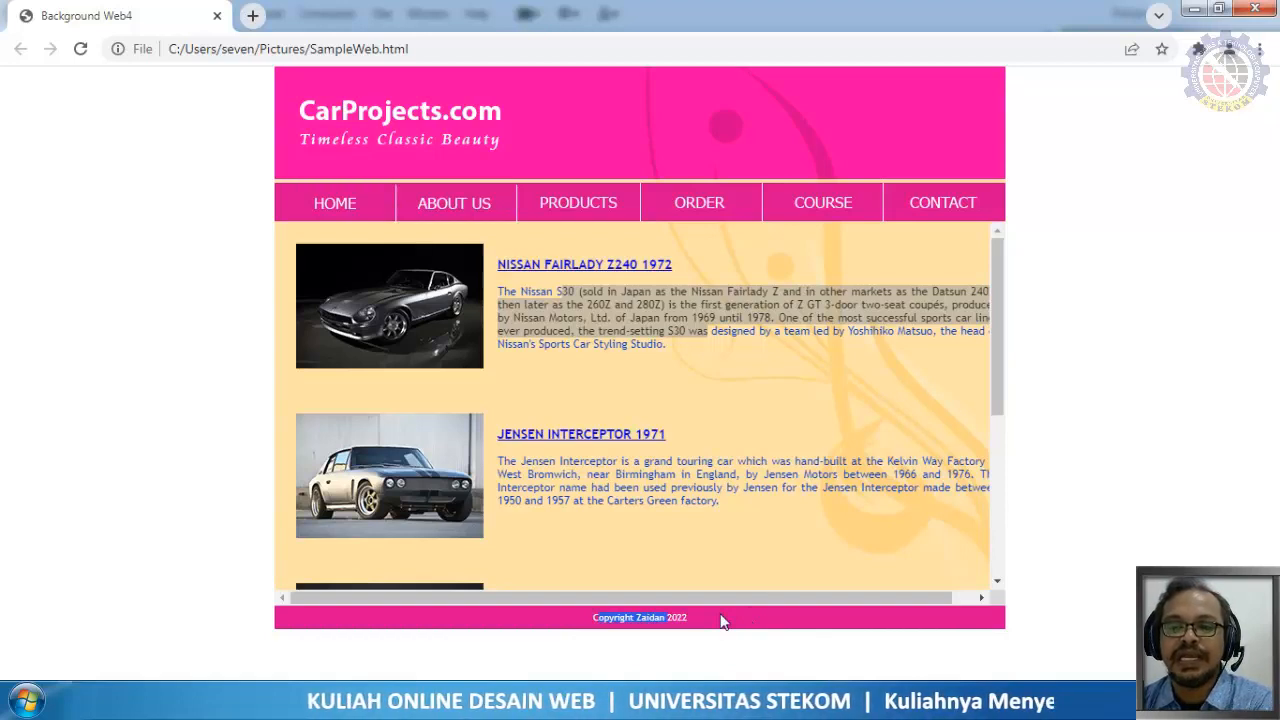
Highlight the whole copyright line in the sample page's footer and switch back to Dreamweaver
{"action": "left_click", "coordinate": [678, 618]}
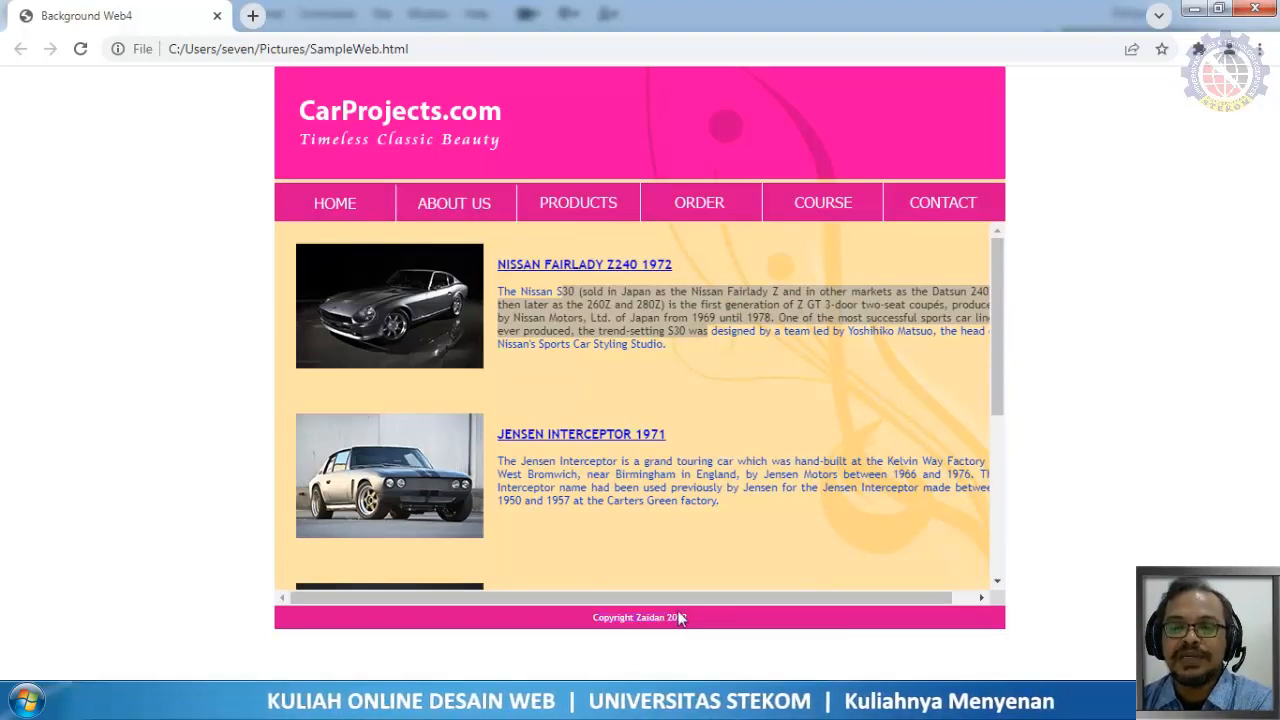
{"action": "left_click_drag", "start_coordinate": [703, 617], "coordinate": [587, 637]}
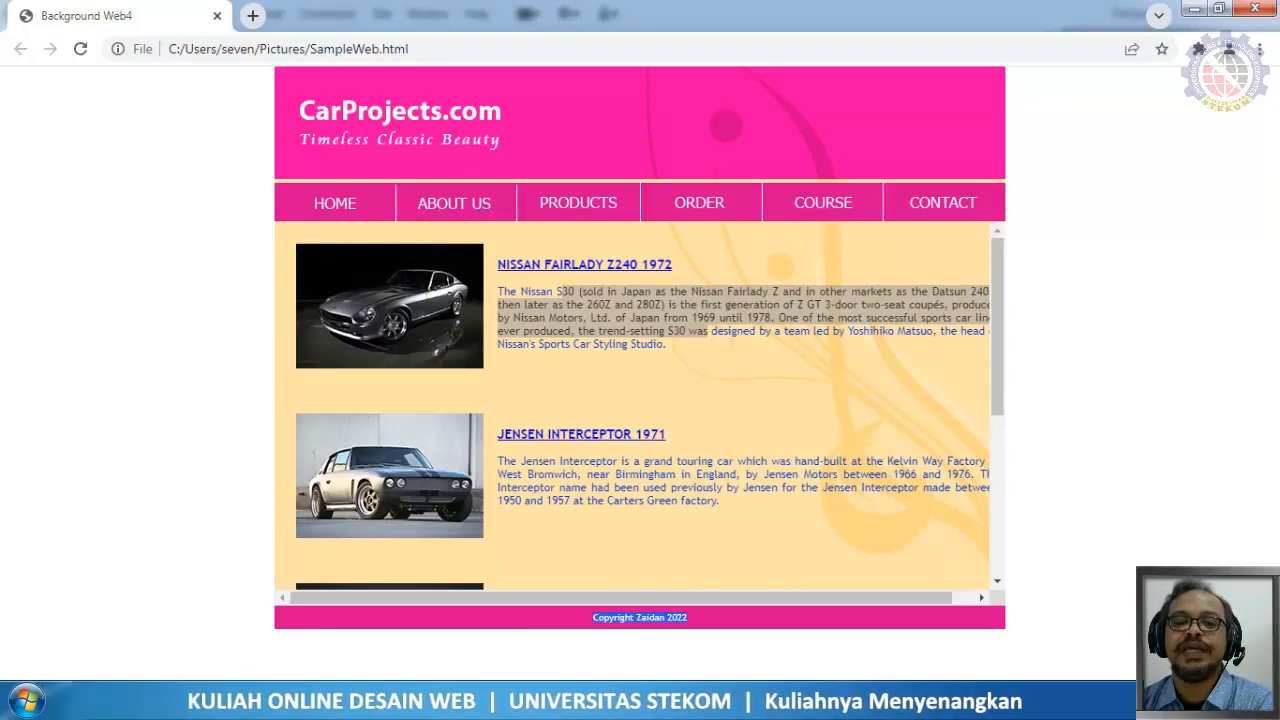
{"action": "left_click", "coordinate": [257, 600]}
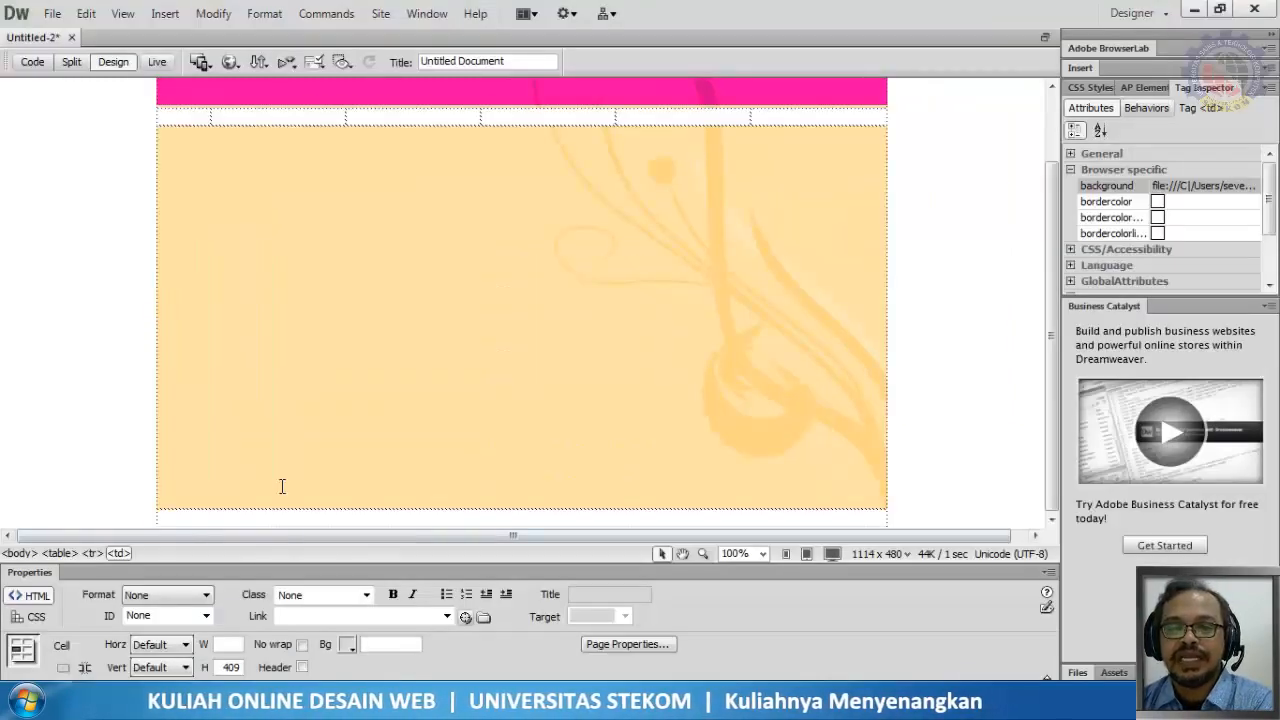
Switch to the images folder and check the pixel dimensions of Web_09.jpg in its file details
{"action": "key", "text": "alt+Tab"}
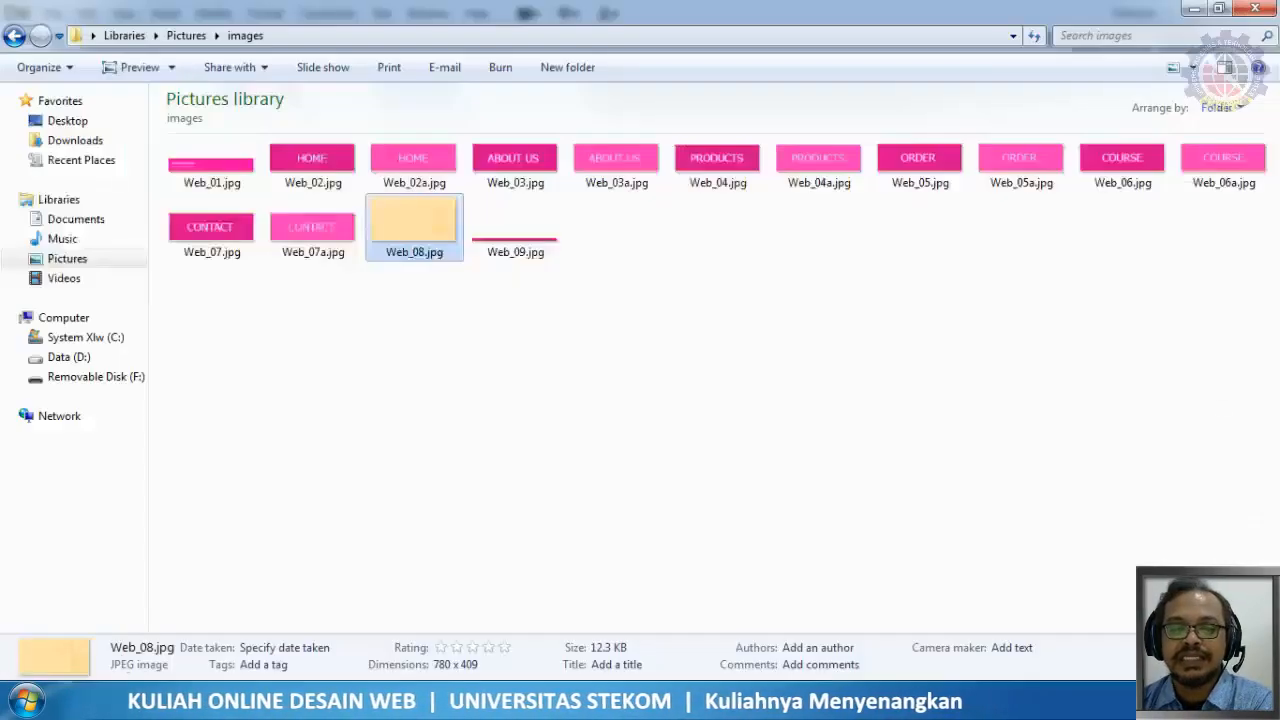
{"action": "right_click", "coordinate": [502, 250]}
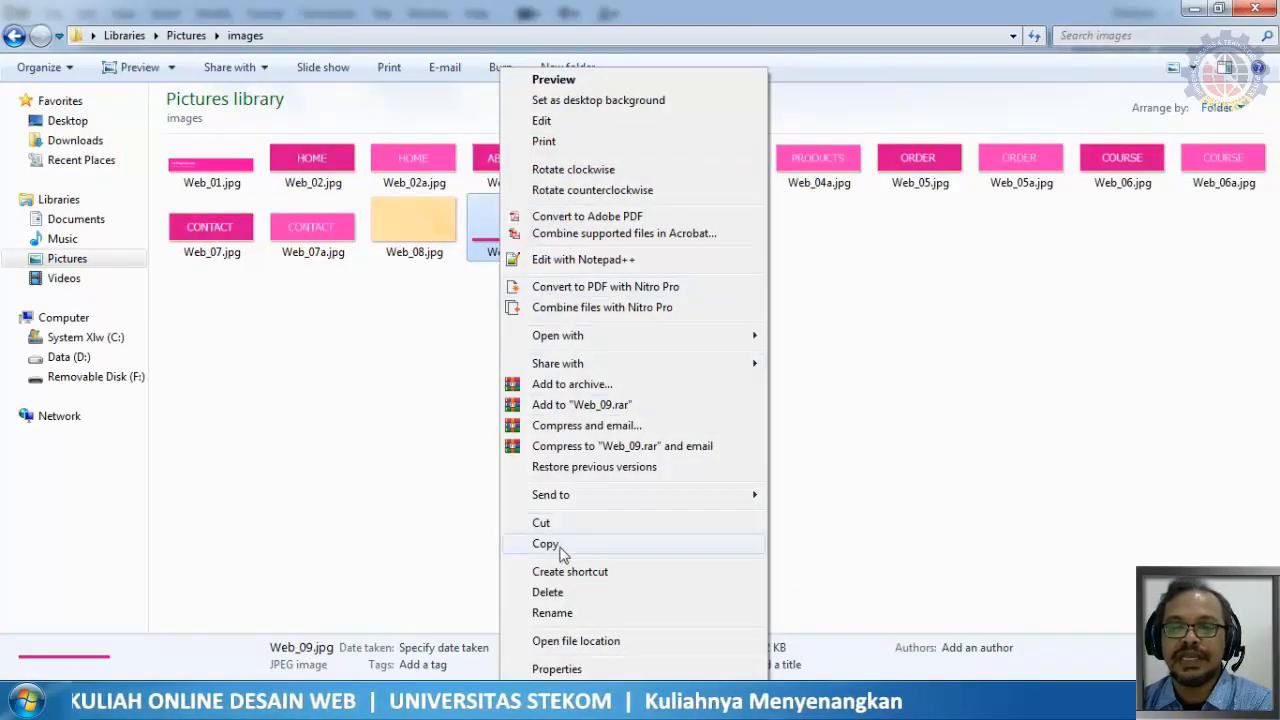
{"action": "left_click", "coordinate": [557, 670]}
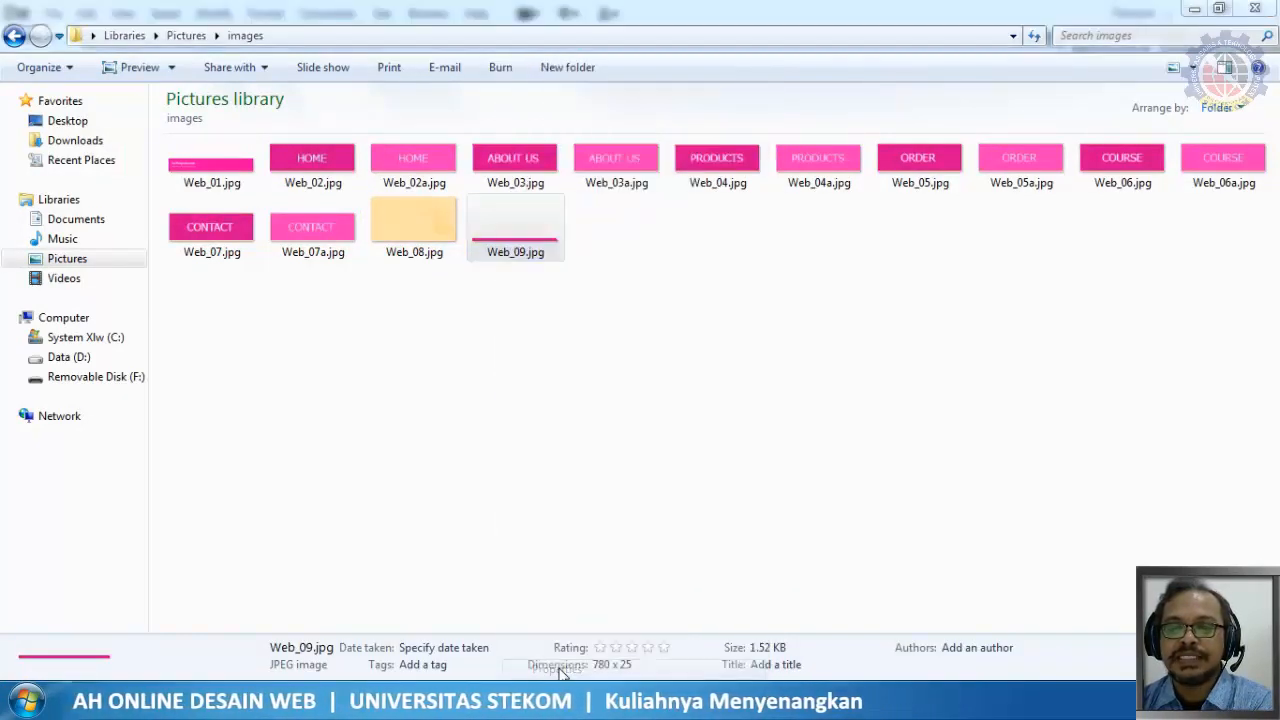
{"action": "left_click", "coordinate": [628, 242]}
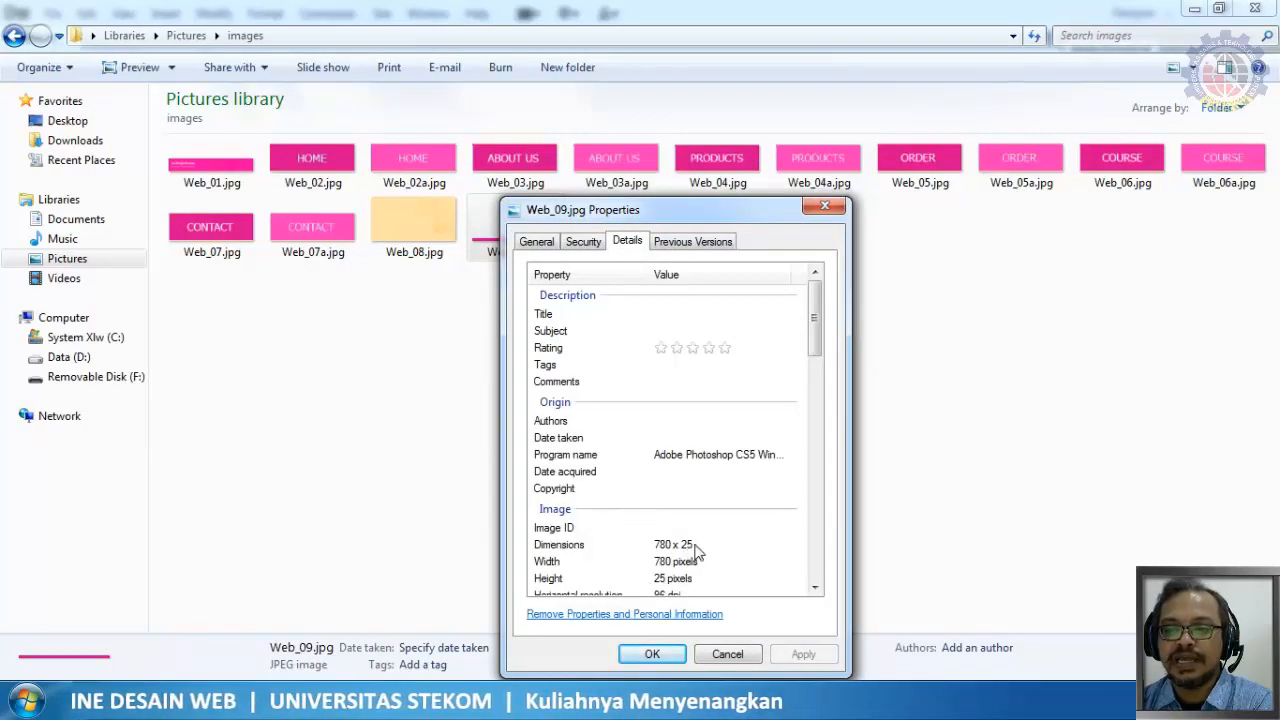
{"action": "left_click", "coordinate": [651, 655]}
Return to Dreamweaver, set the footer cell's height to 25 pixels and use Web_09.jpg as its background image
{"action": "key", "text": "alt+Tab"}
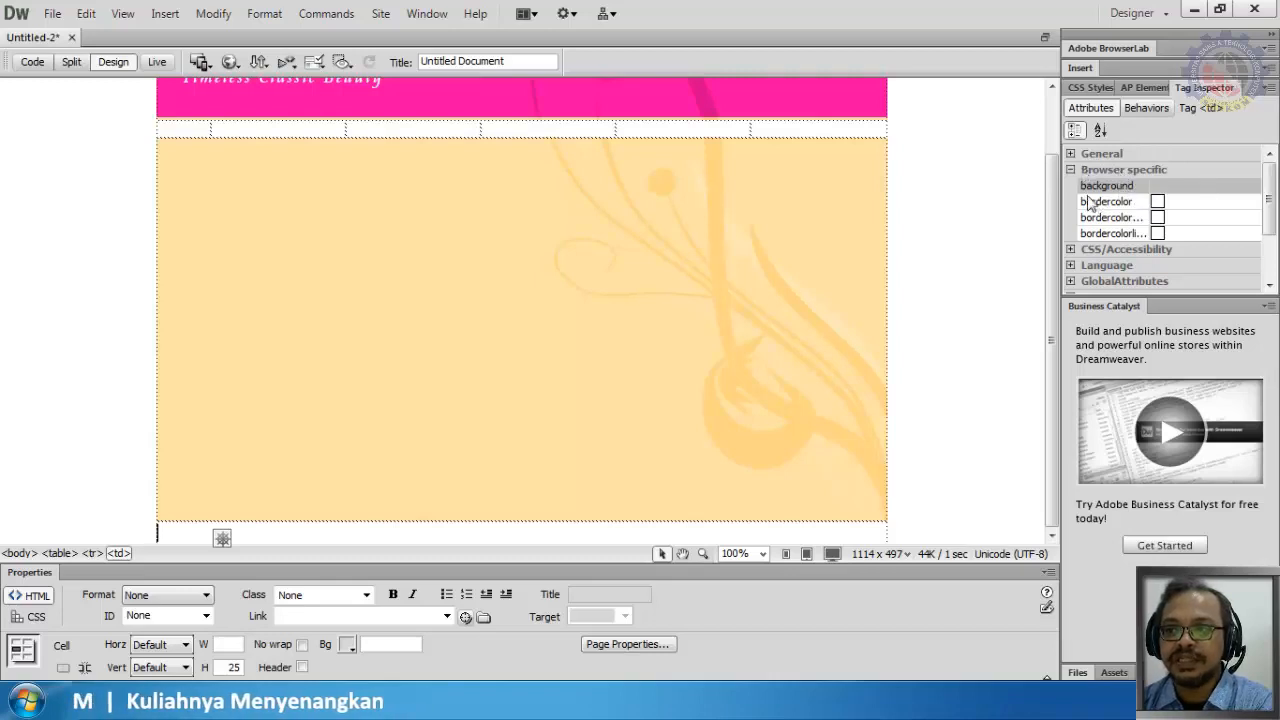
{"action": "left_click", "coordinate": [1183, 186]}
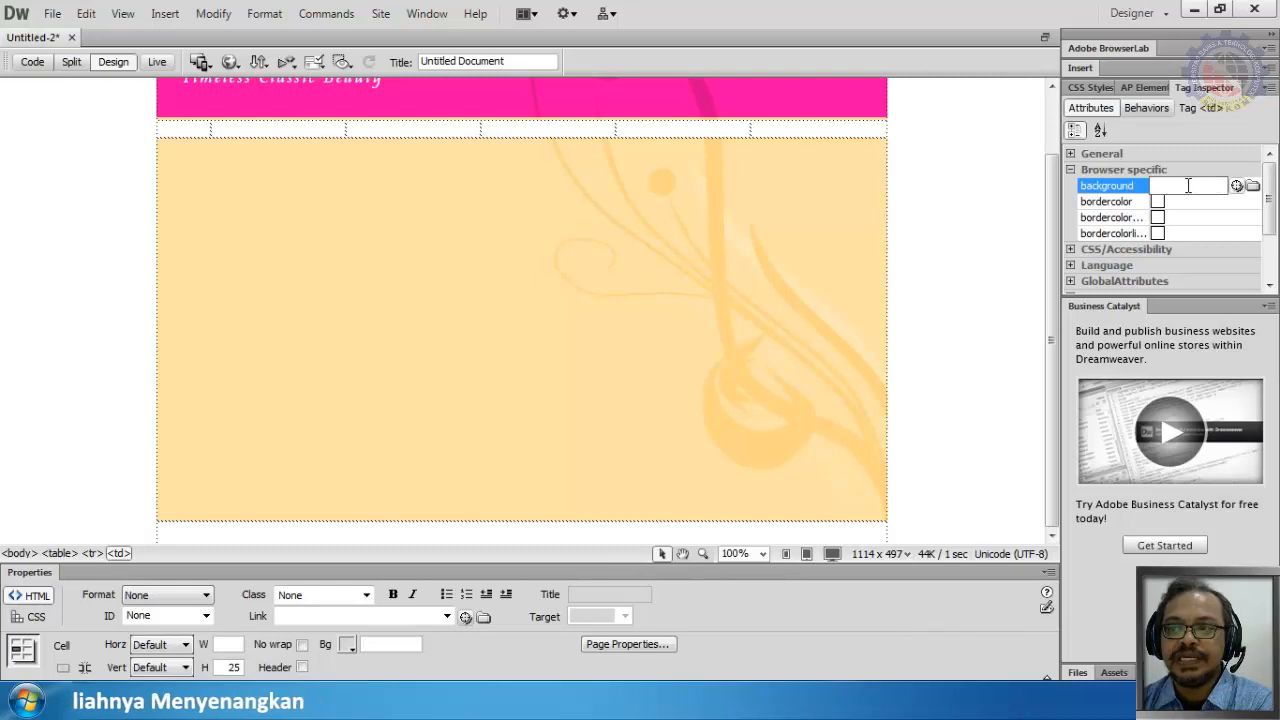
{"action": "left_click", "coordinate": [1253, 188]}
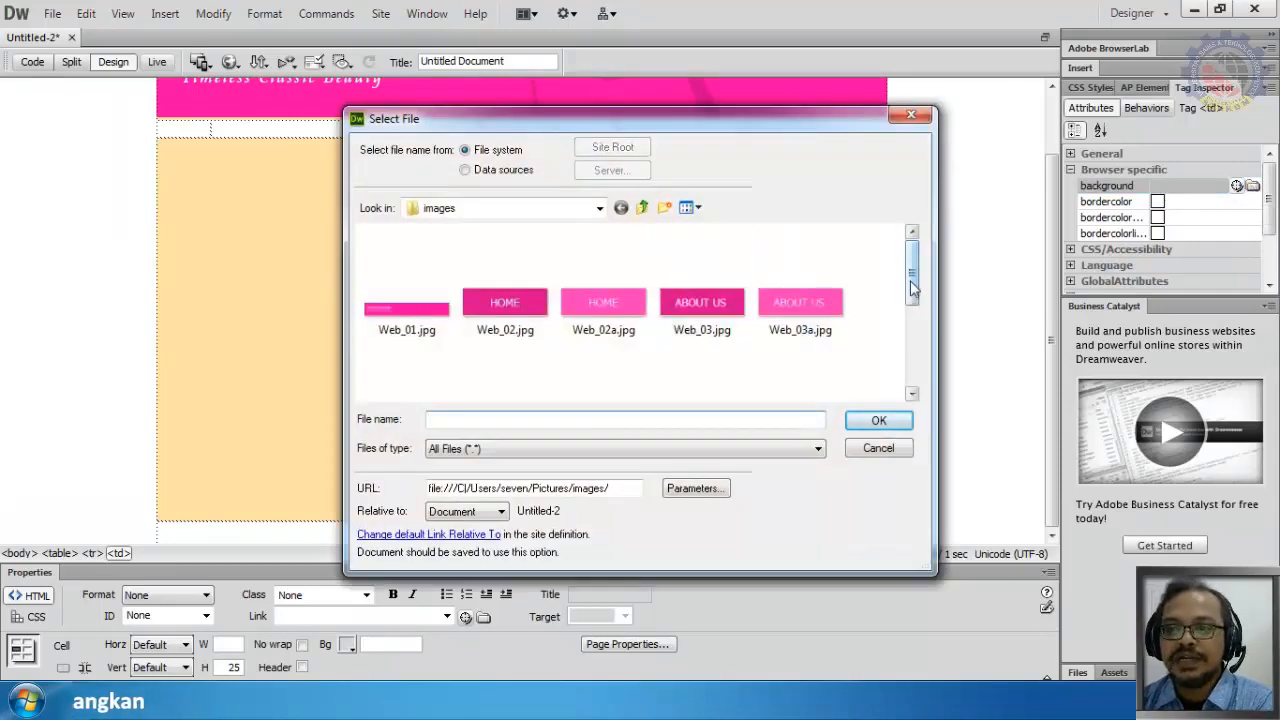
{"action": "scroll", "coordinate": [700, 330], "scroll_direction": "down", "scroll_amount": 3}
{"action": "left_click", "coordinate": [810, 380]}
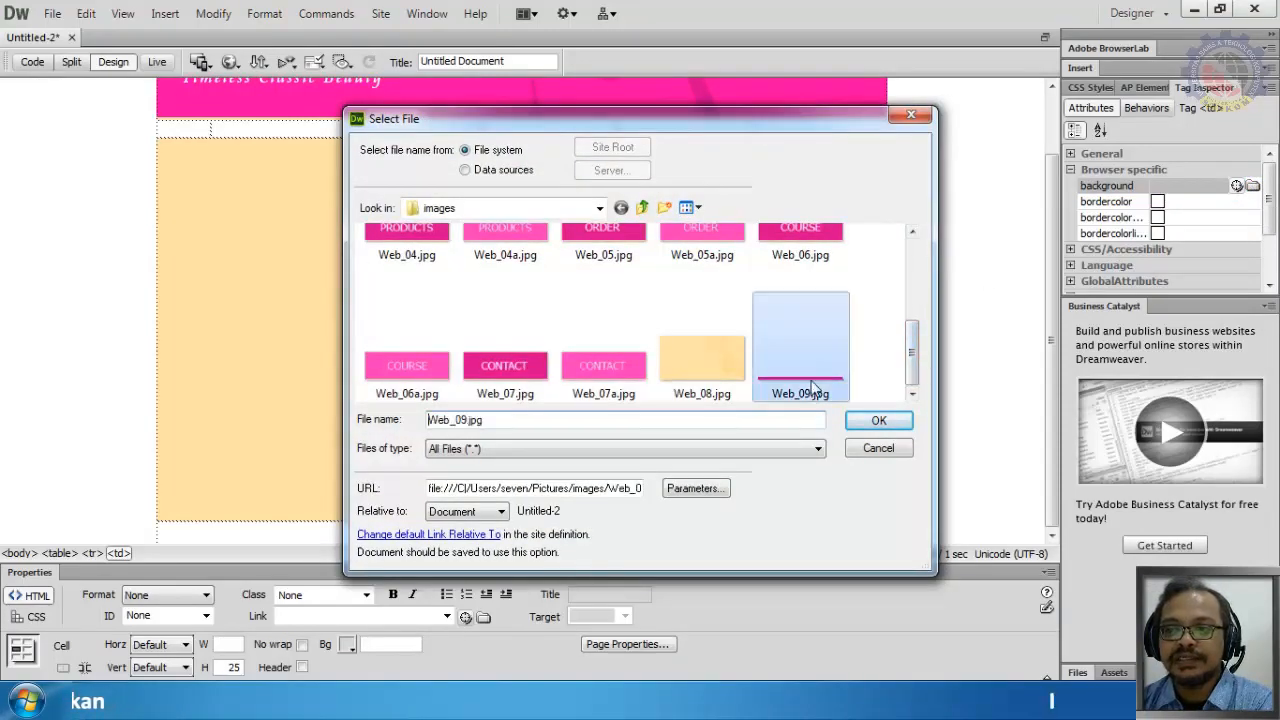
{"action": "left_click", "coordinate": [880, 422]}
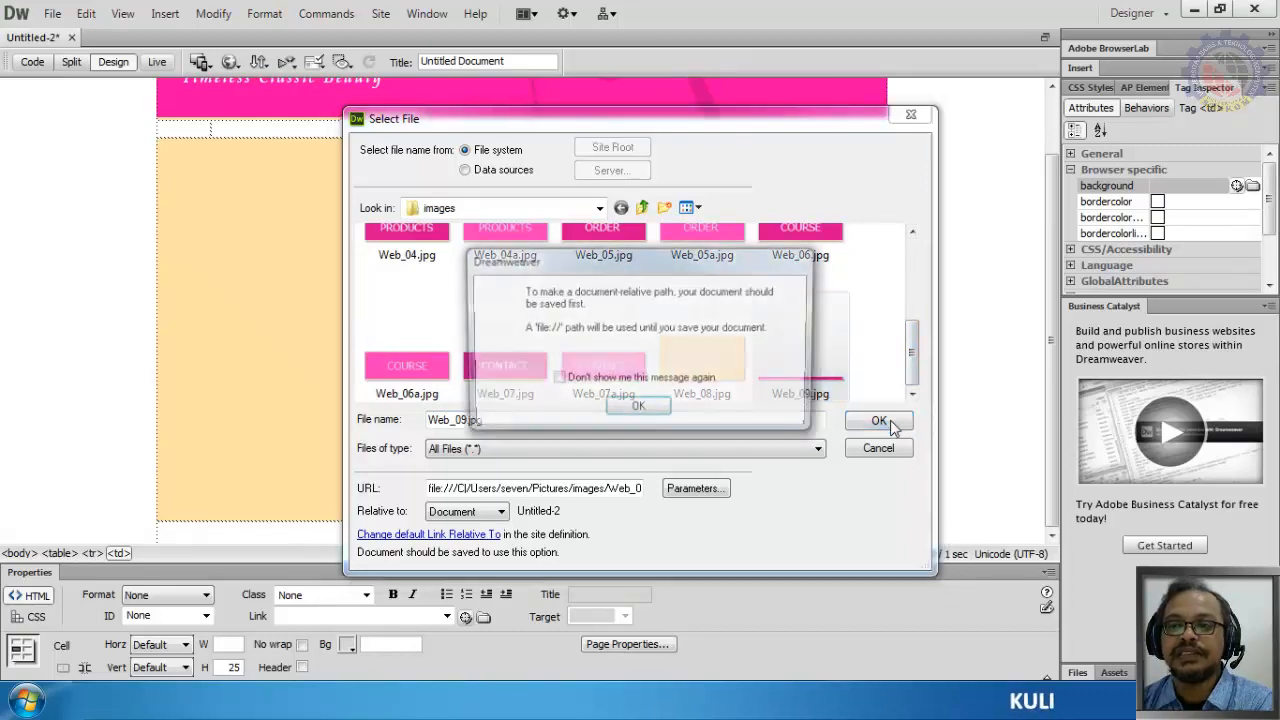
{"action": "left_click", "coordinate": [638, 410]}
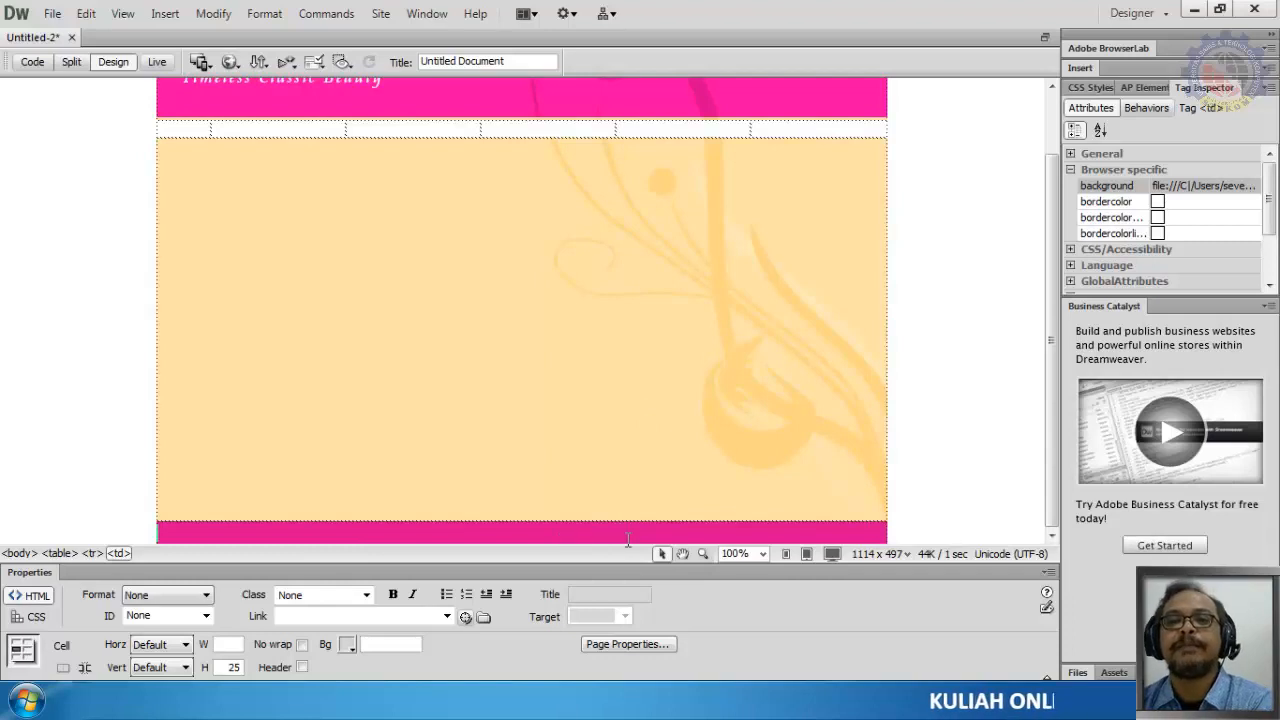
Place the cursor in the content cell and review the layout from the header to the footer
{"action": "left_click", "coordinate": [714, 332]}
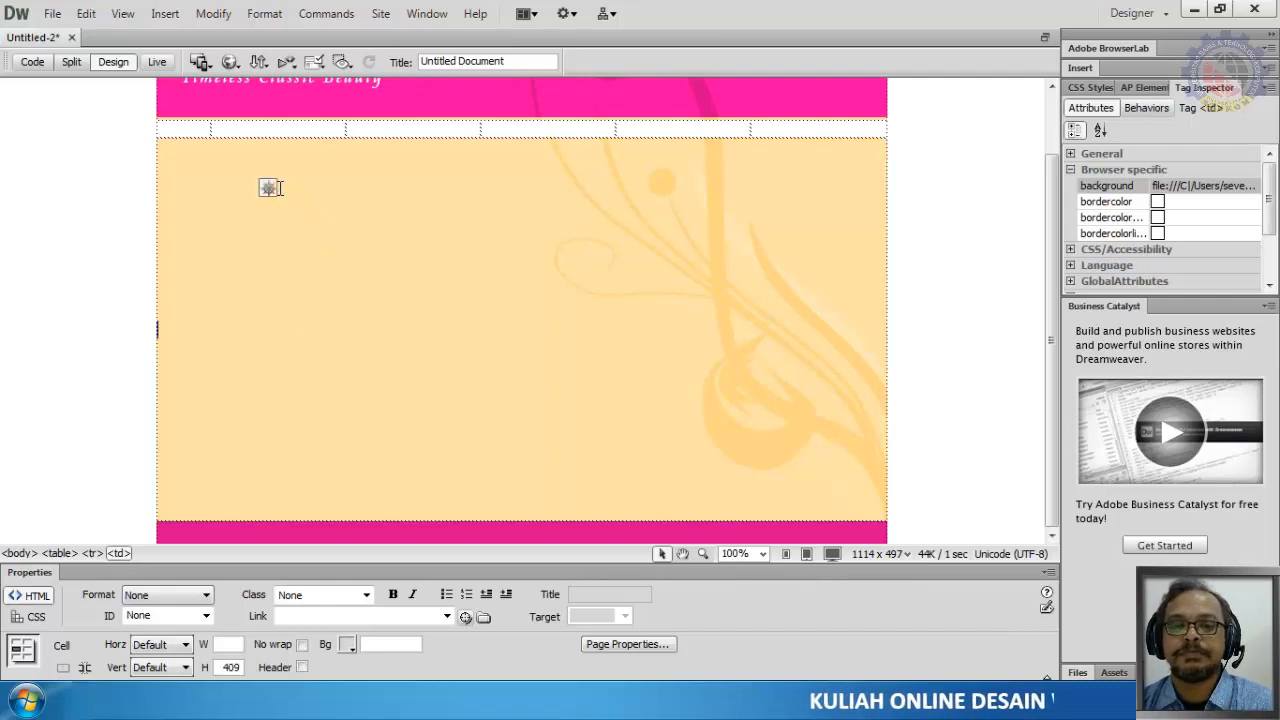
{"action": "scroll", "coordinate": [575, 298], "scroll_direction": "up", "scroll_amount": 2}
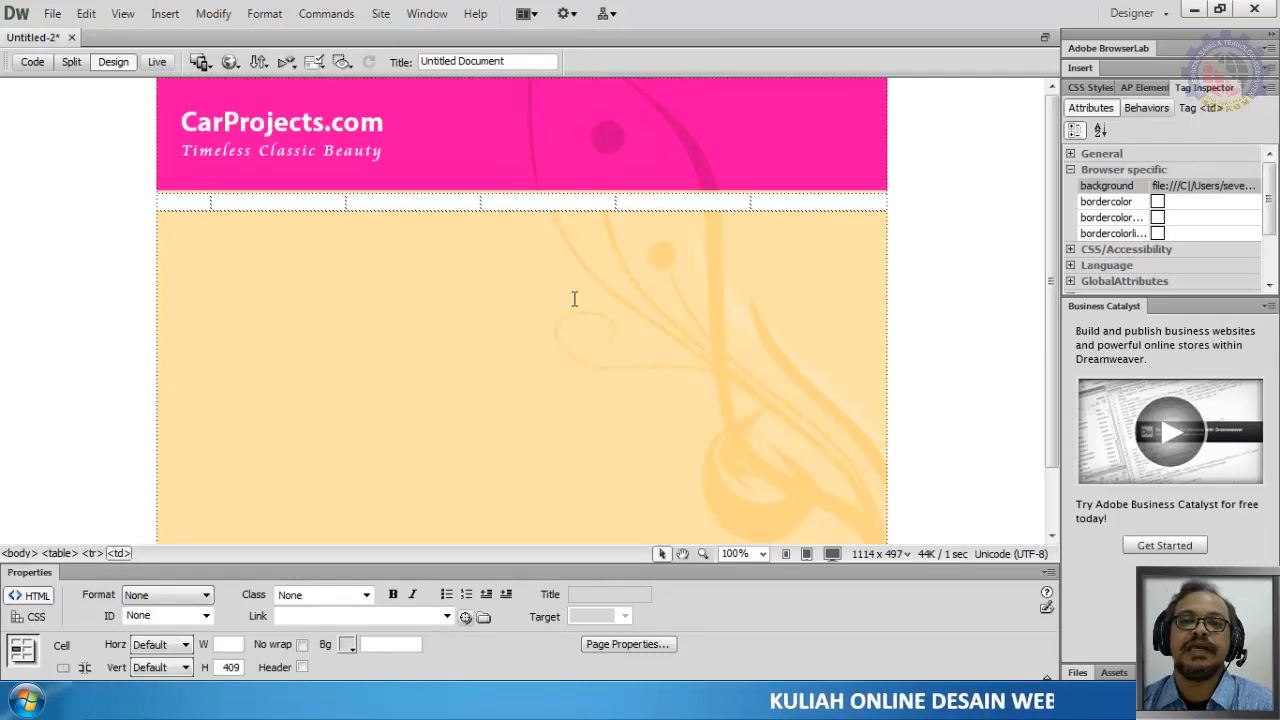
{"action": "scroll", "coordinate": [303, 451], "scroll_direction": "down", "scroll_amount": 2}
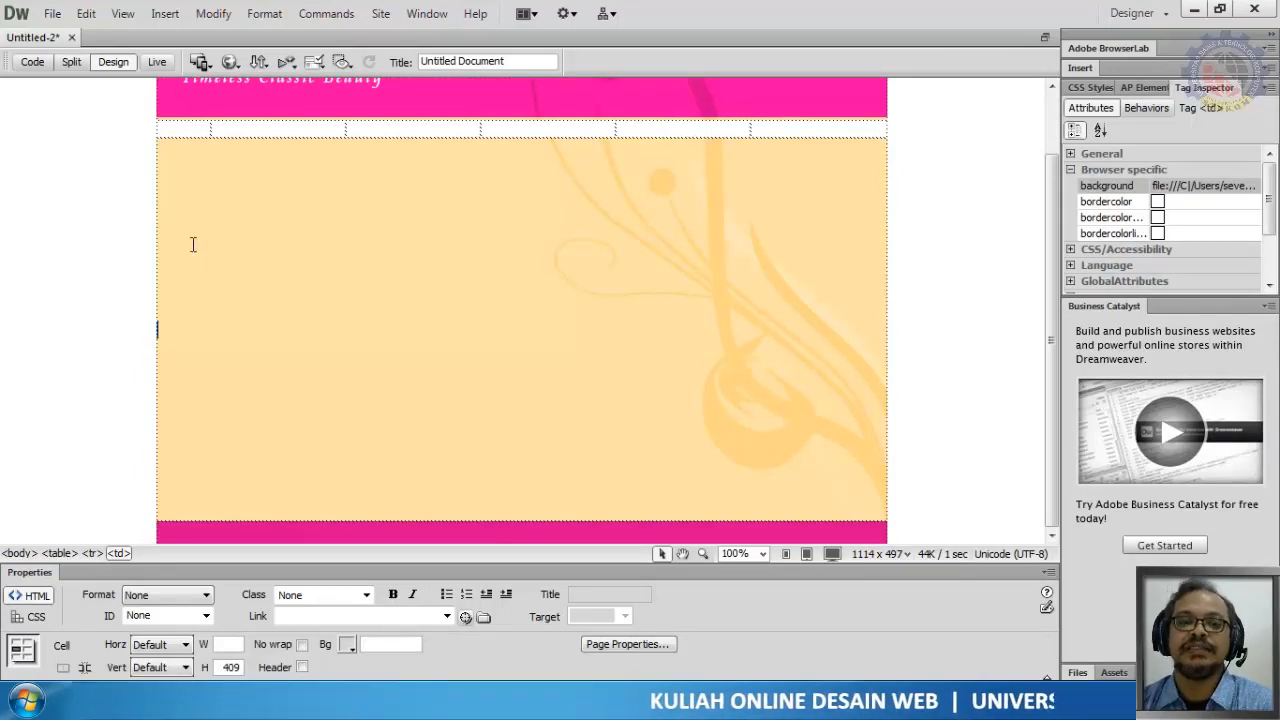
Check the menu rollover on the browser's sample page and compare Web_02.jpg with Web_02a.jpg from the images folder
{"action": "key", "text": "alt+Tab"}
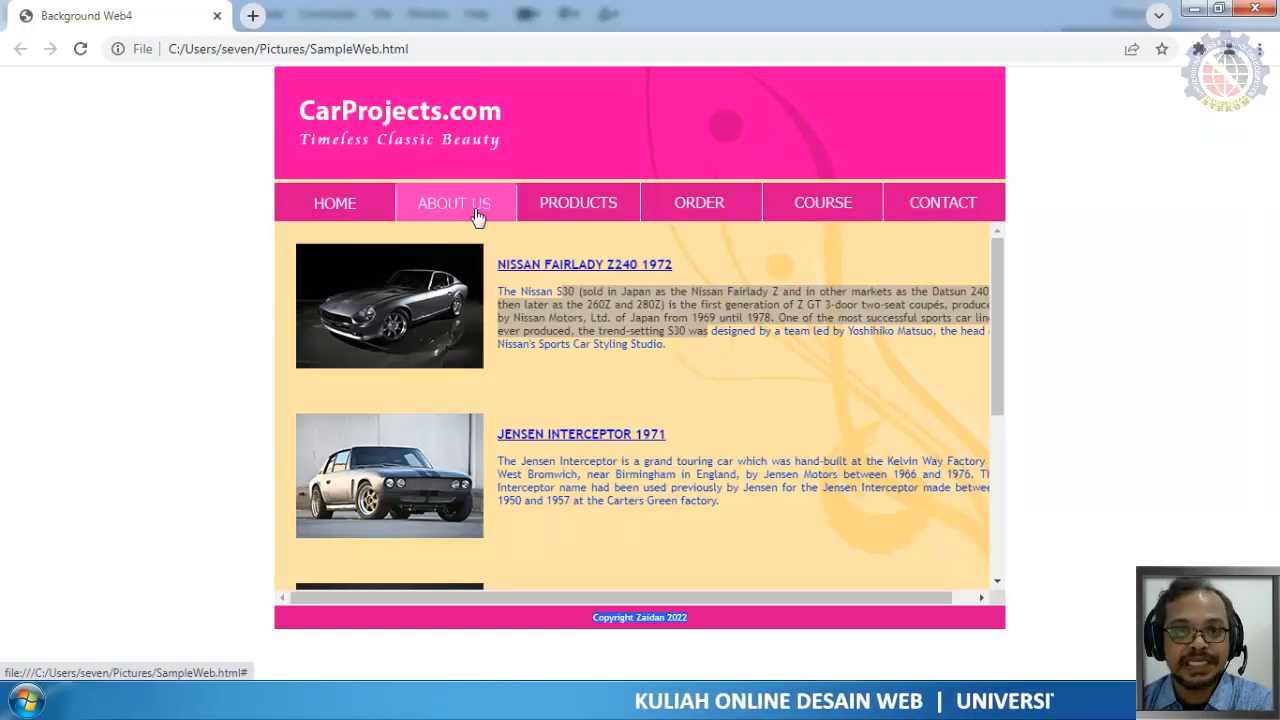
{"action": "key", "text": "alt+Tab"}
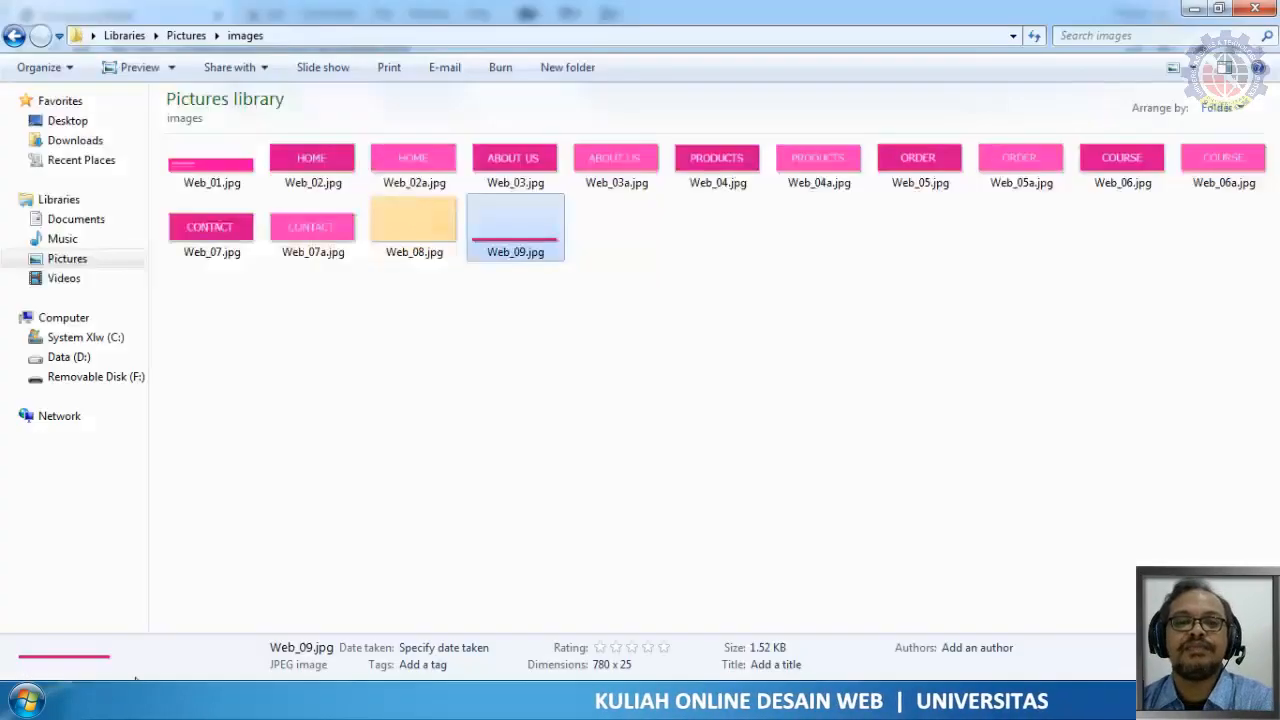
{"action": "double_click", "coordinate": [296, 172]}
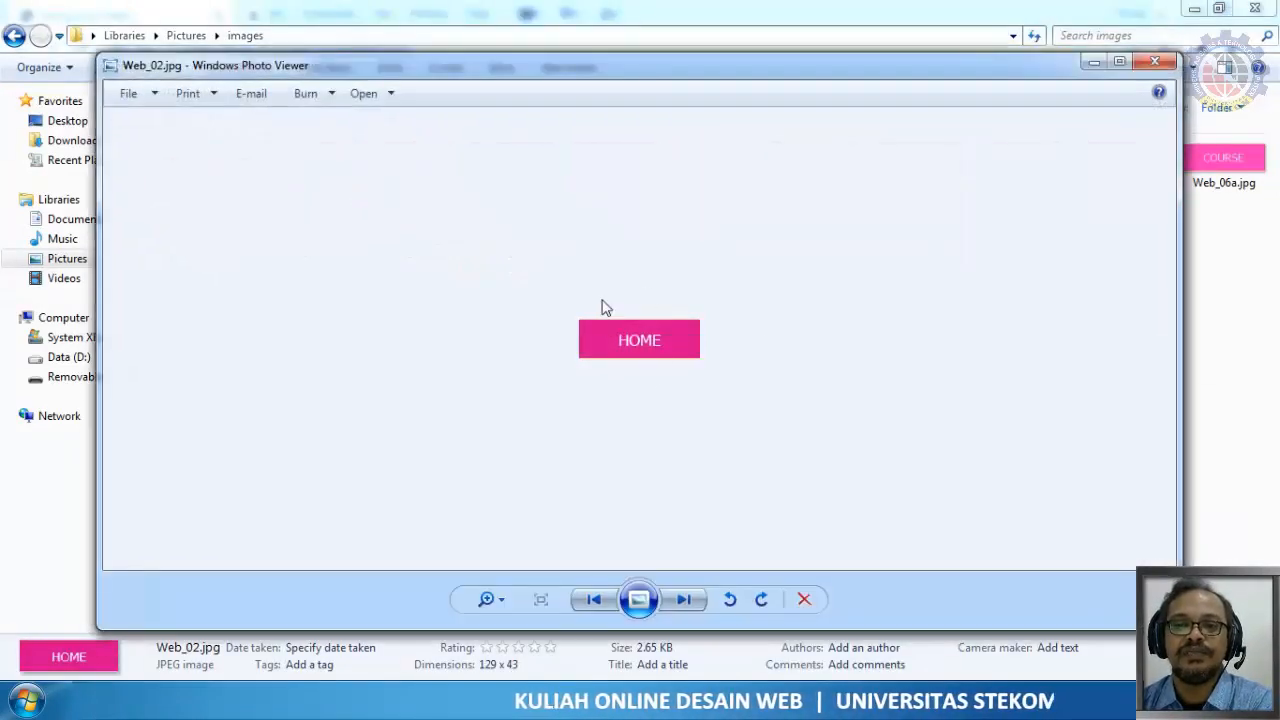
{"action": "left_click", "coordinate": [691, 603]}
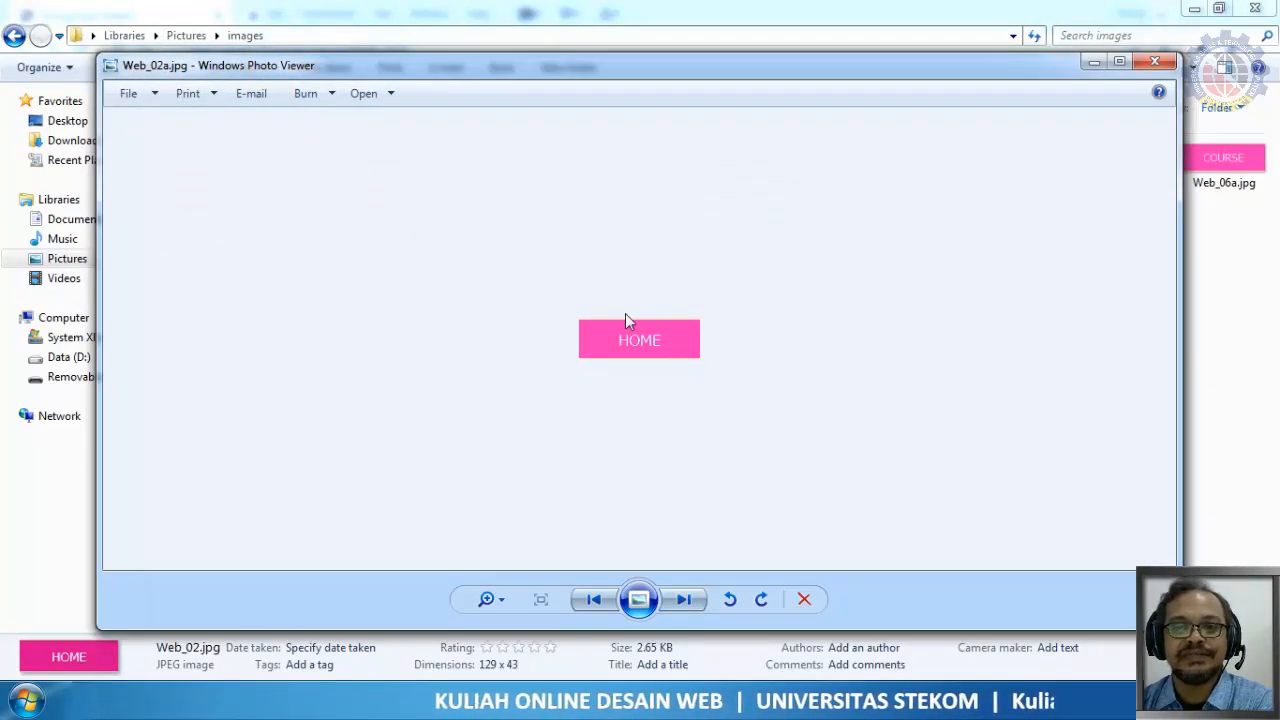
{"action": "left_click", "coordinate": [1155, 62]}
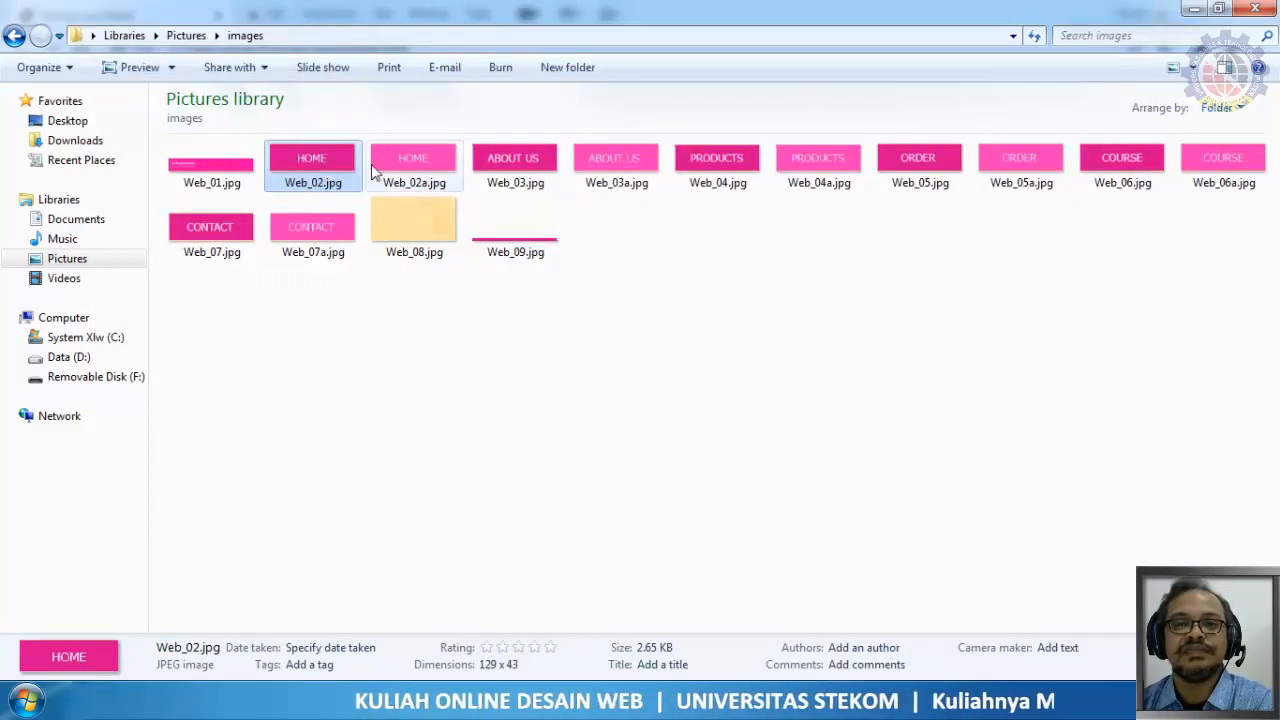
Go through the paired normal and rollover menu images in the folder, from Web_02a.jpg to Web_06.jpg
{"action": "left_click", "coordinate": [414, 172]}
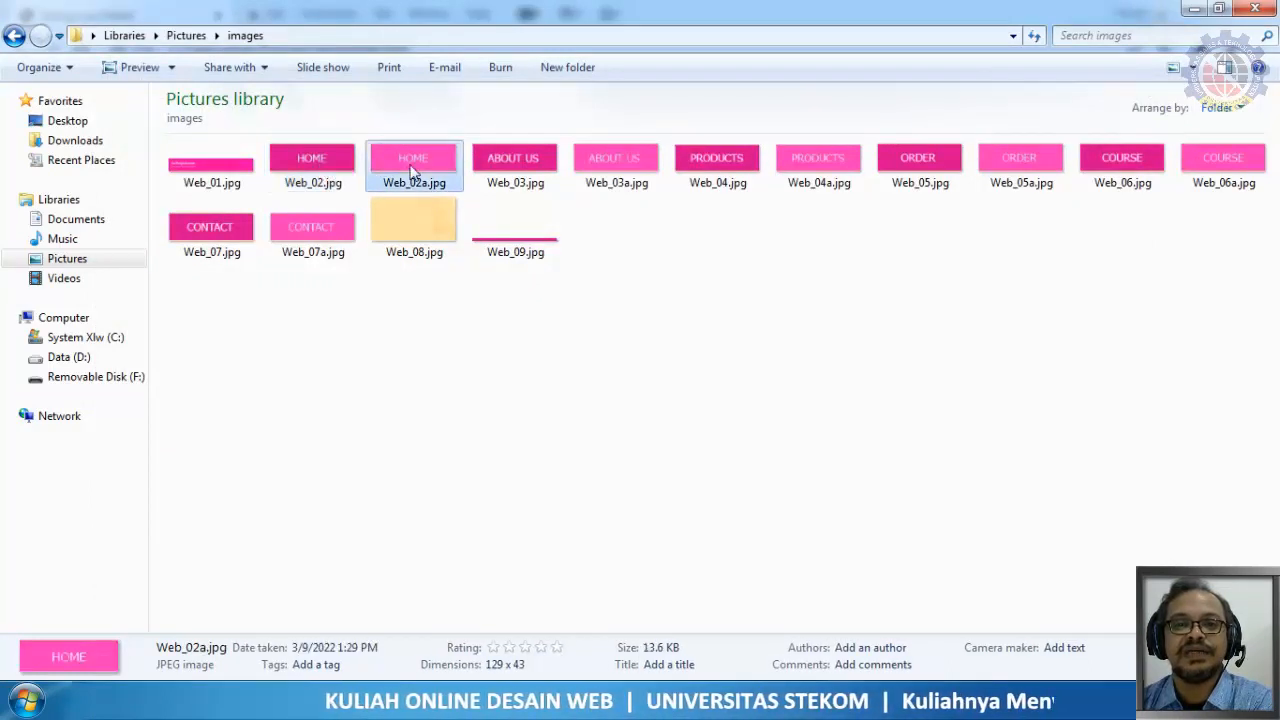
{"action": "left_click", "coordinate": [518, 178]}
{"action": "left_click", "coordinate": [621, 178]}
{"action": "left_click", "coordinate": [720, 180]}
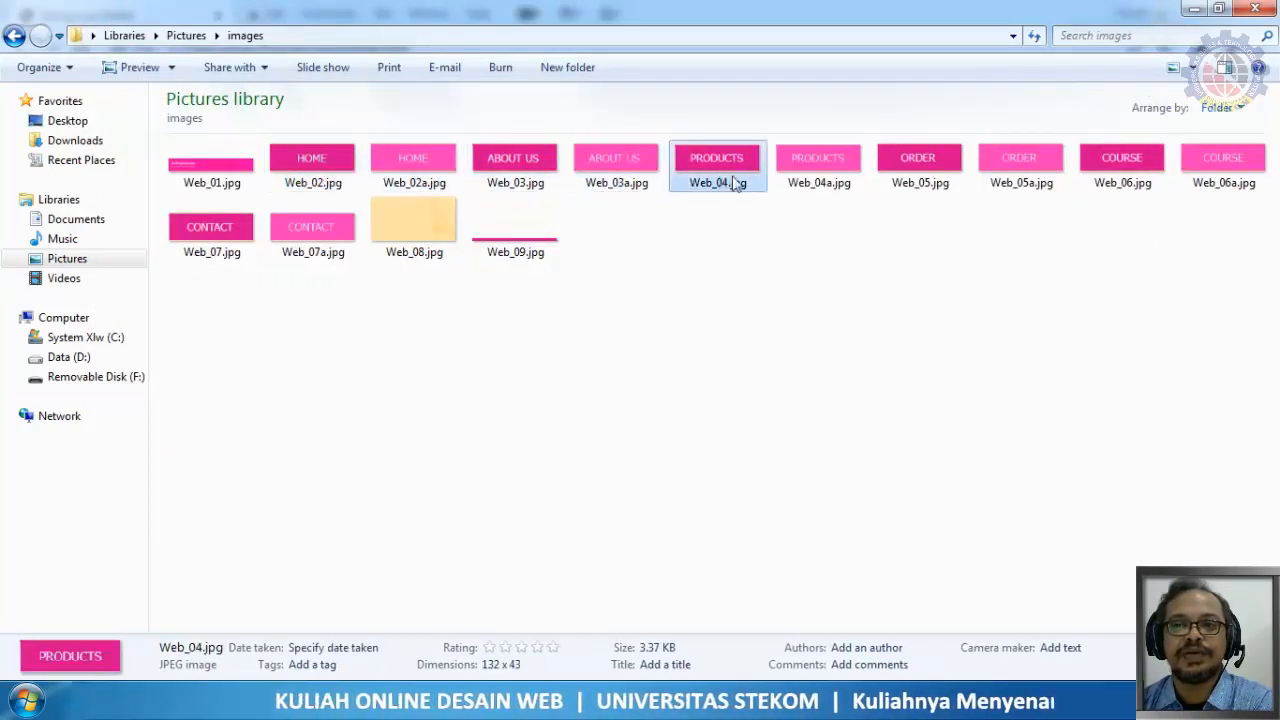
{"action": "left_click", "coordinate": [843, 184]}
{"action": "left_click", "coordinate": [903, 176]}
{"action": "left_click", "coordinate": [1027, 177]}
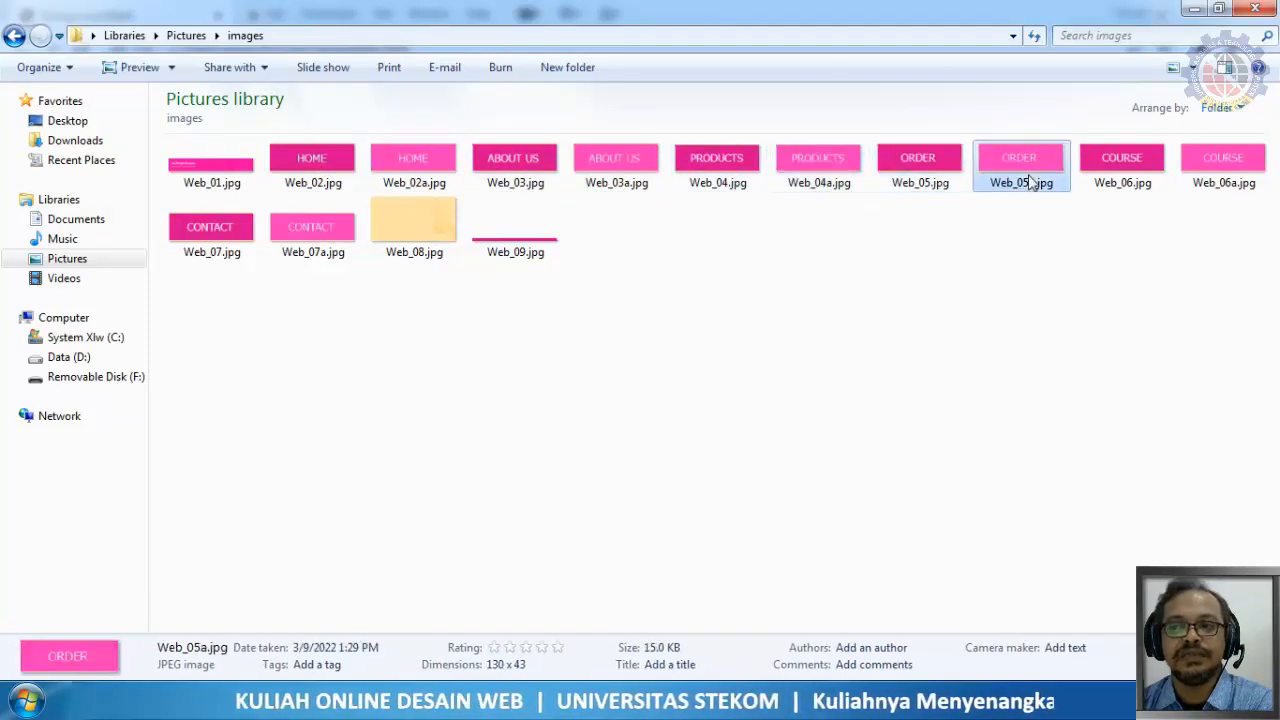
{"action": "left_click", "coordinate": [1120, 182]}
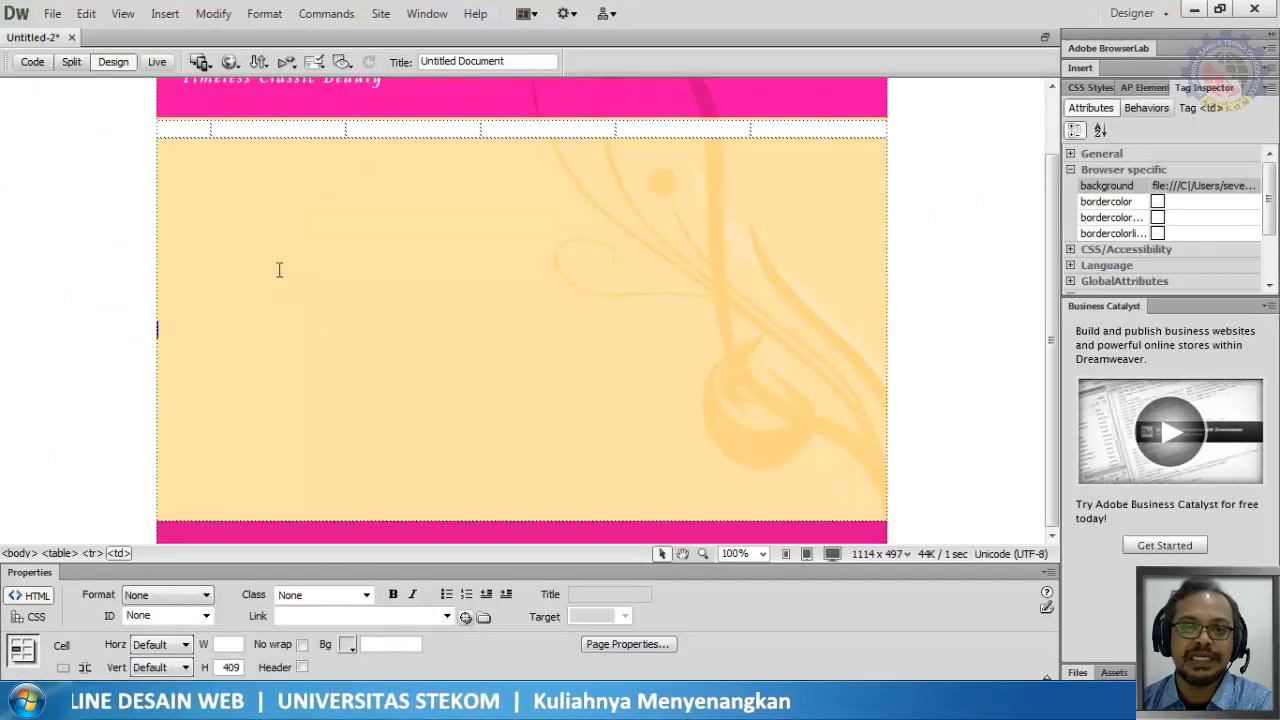
In Dreamweaver, start inserting a rollover image in the menu row's first cell and name it satu
{"action": "left_click", "coordinate": [168, 130]}
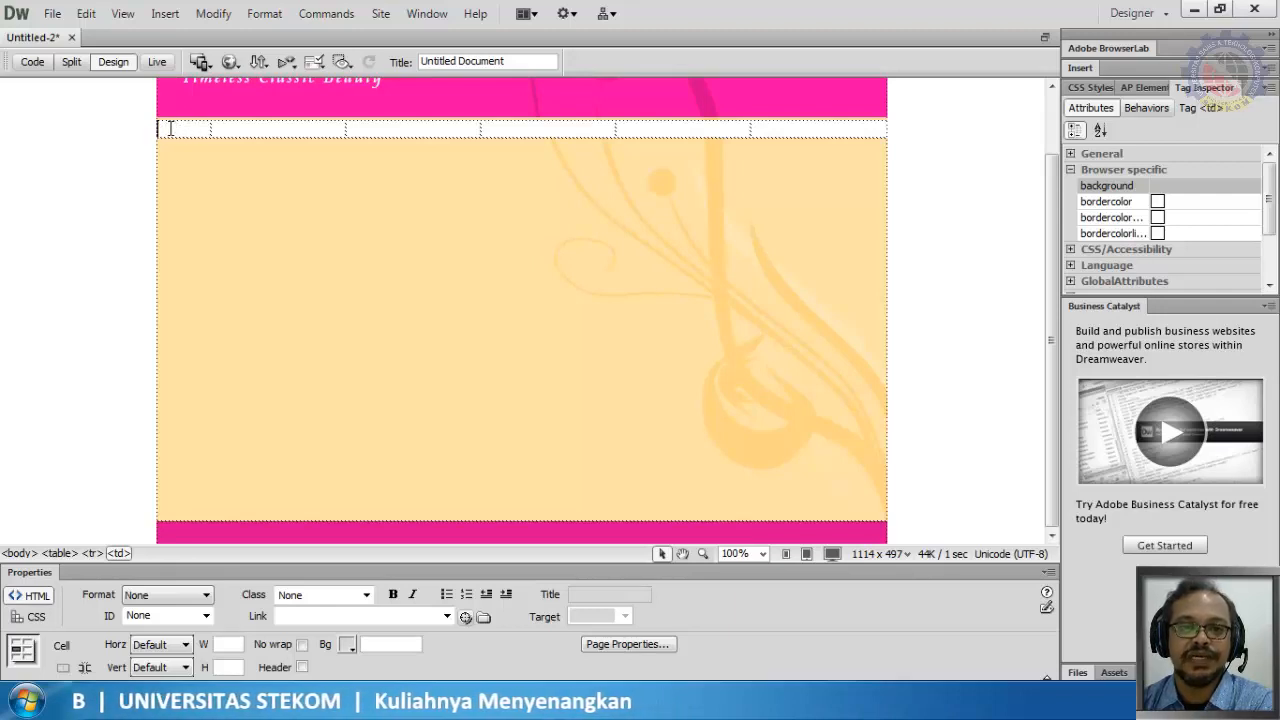
{"action": "mouse_move", "coordinate": [179, 129]}
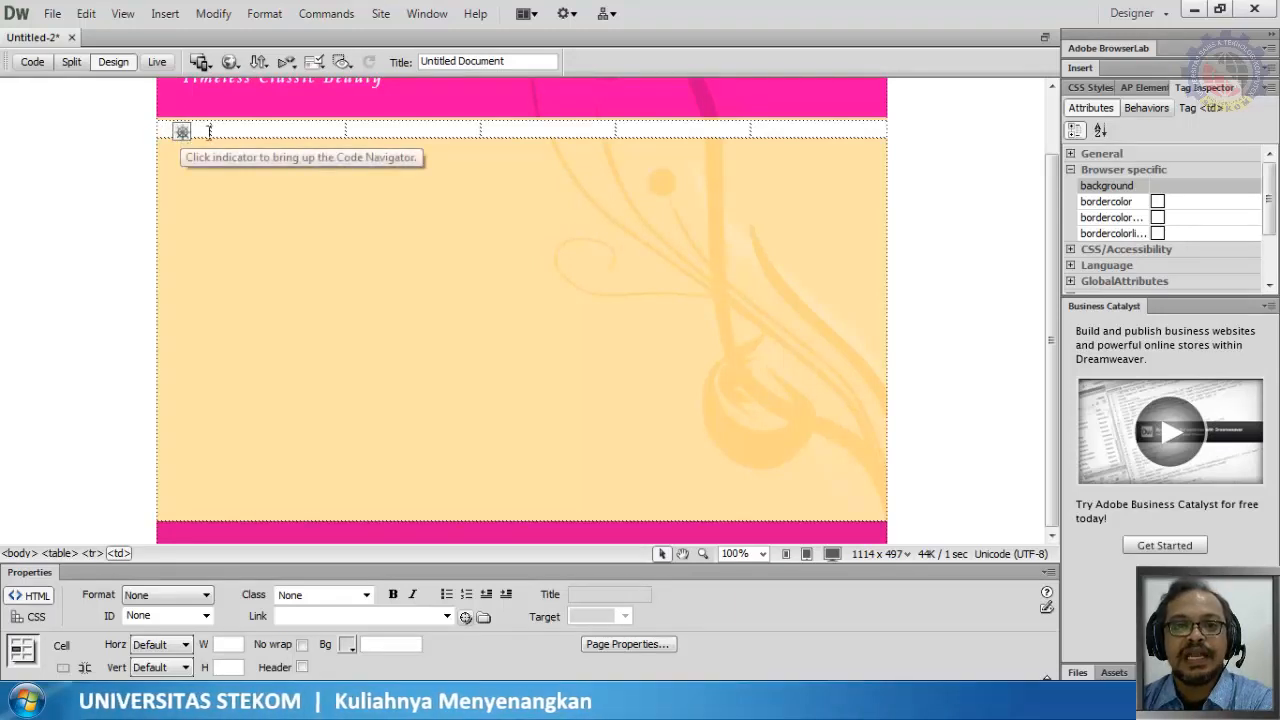
{"action": "left_click", "coordinate": [165, 15]}
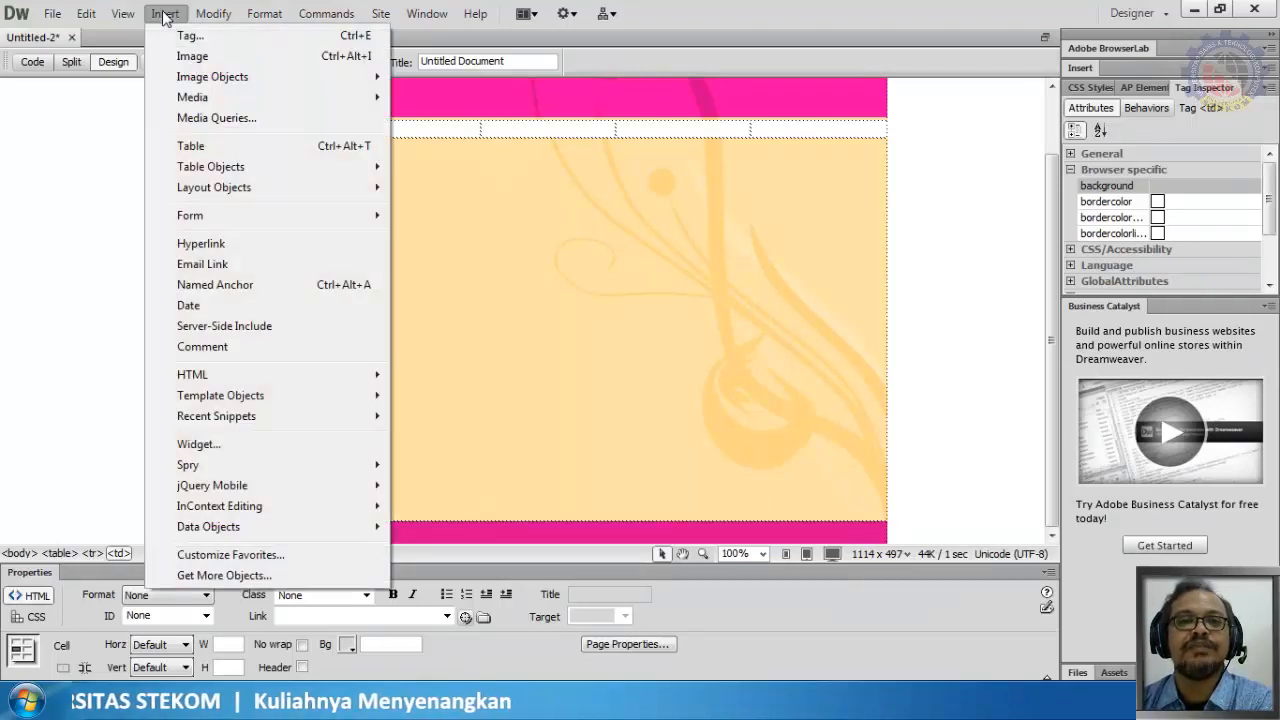
{"action": "mouse_move", "coordinate": [195, 80]}
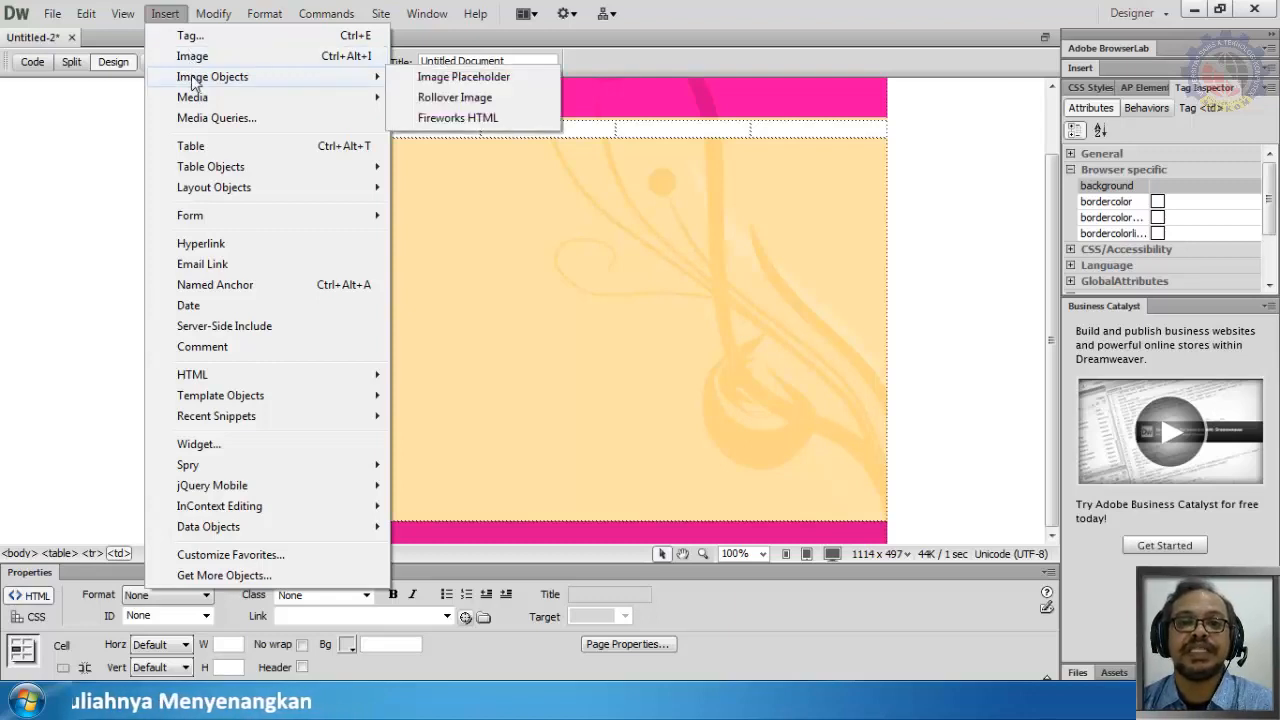
{"action": "left_click", "coordinate": [447, 100]}
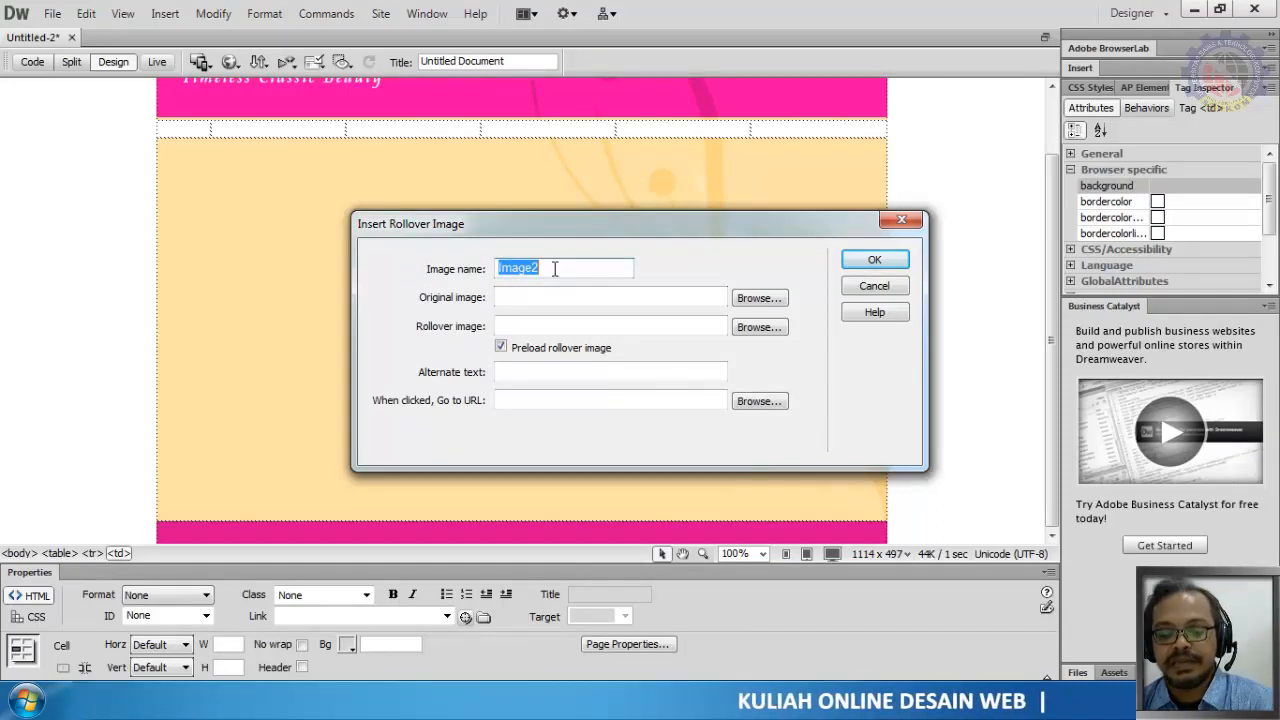
{"action": "type", "text": "homeBT"}
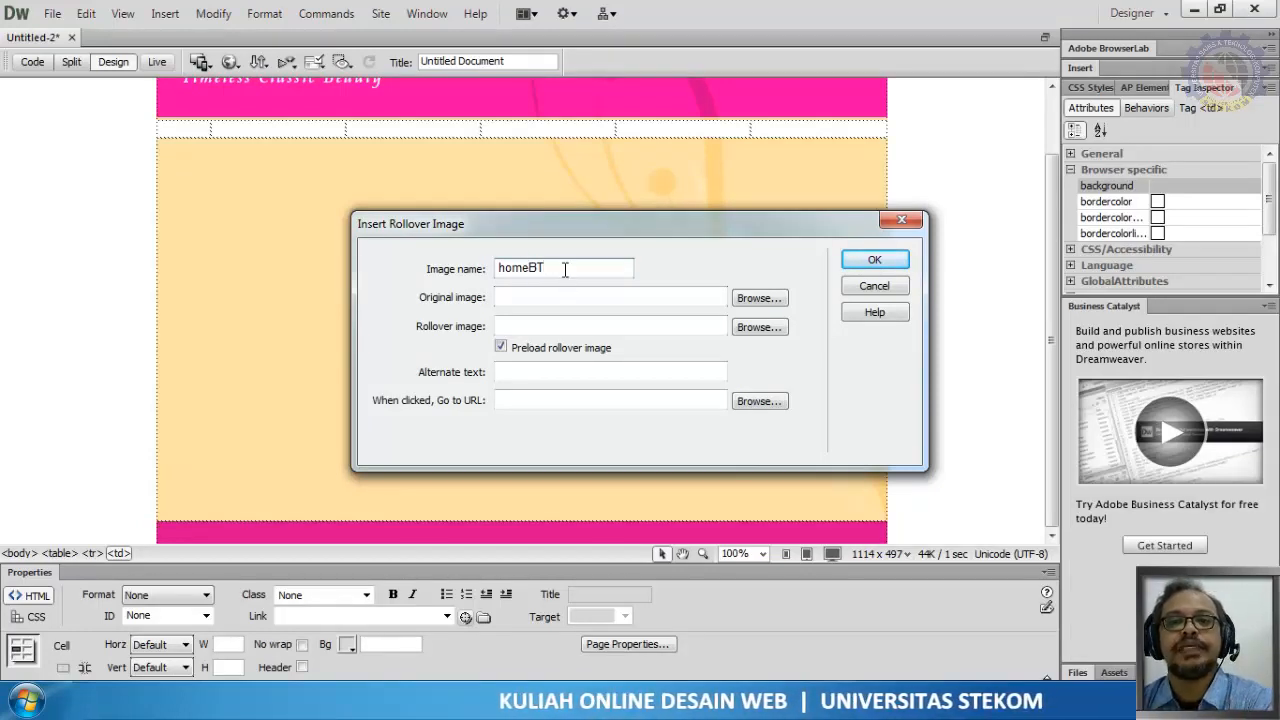
{"action": "left_click_drag", "start_coordinate": [565, 270], "coordinate": [501, 270]}
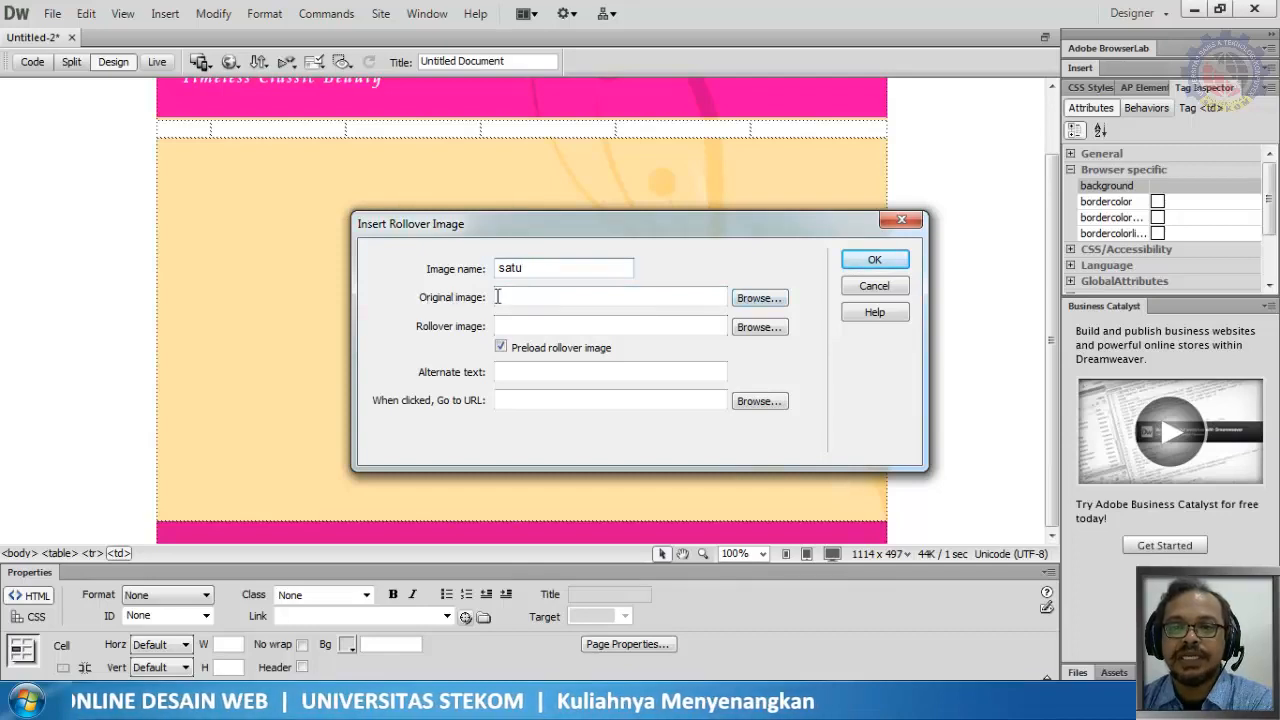
Choose Web_02.jpg from the images folder as the original image for the satu rollover
{"action": "left_click", "coordinate": [755, 303]}
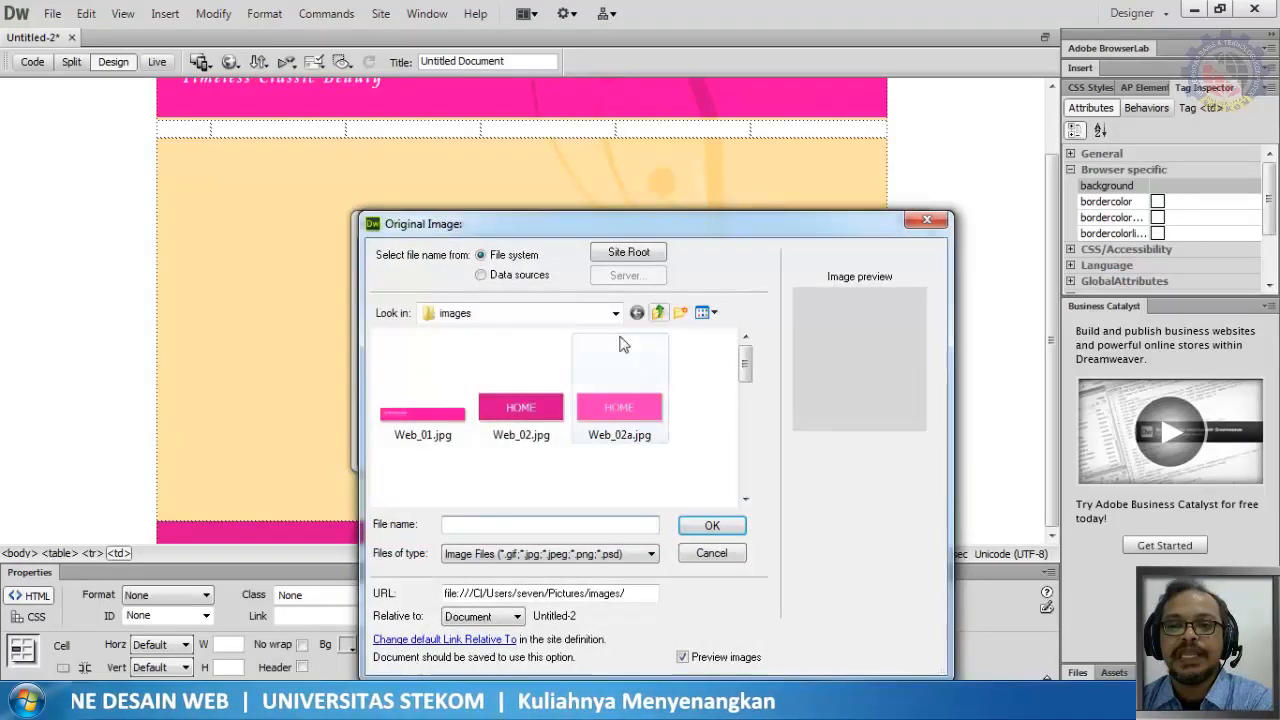
{"action": "left_click", "coordinate": [514, 408]}
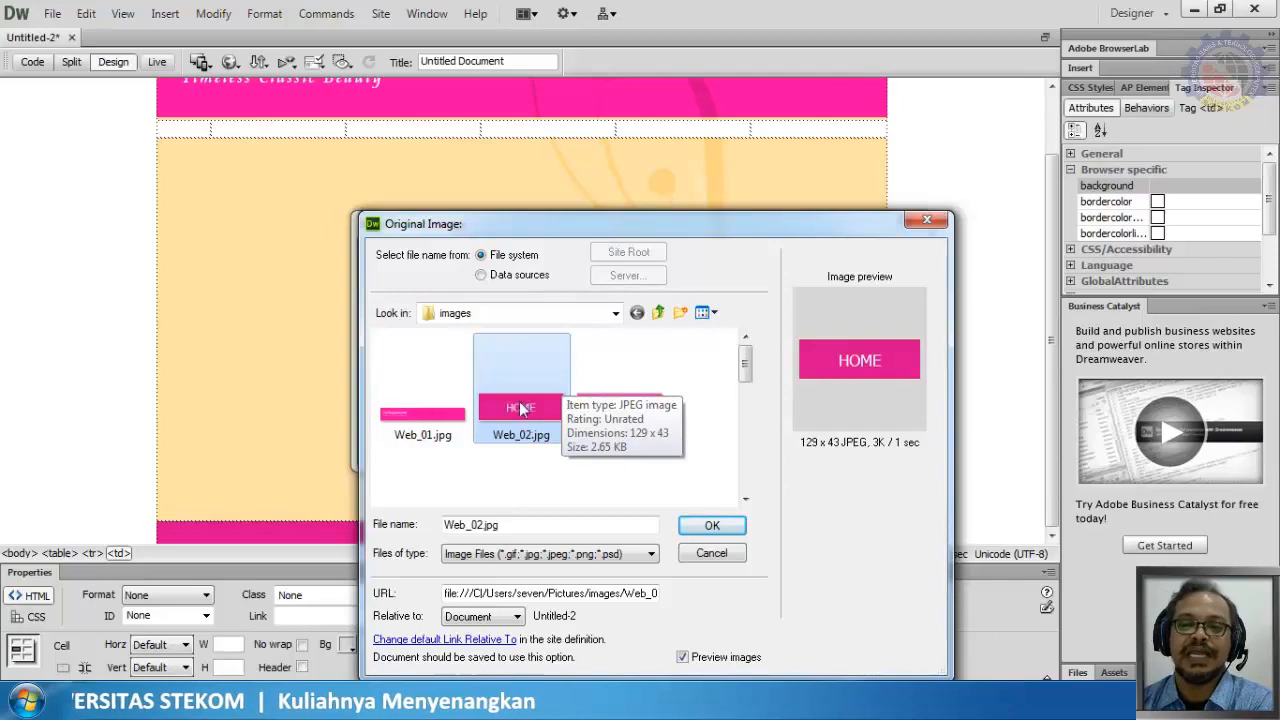
{"action": "left_click", "coordinate": [704, 530]}
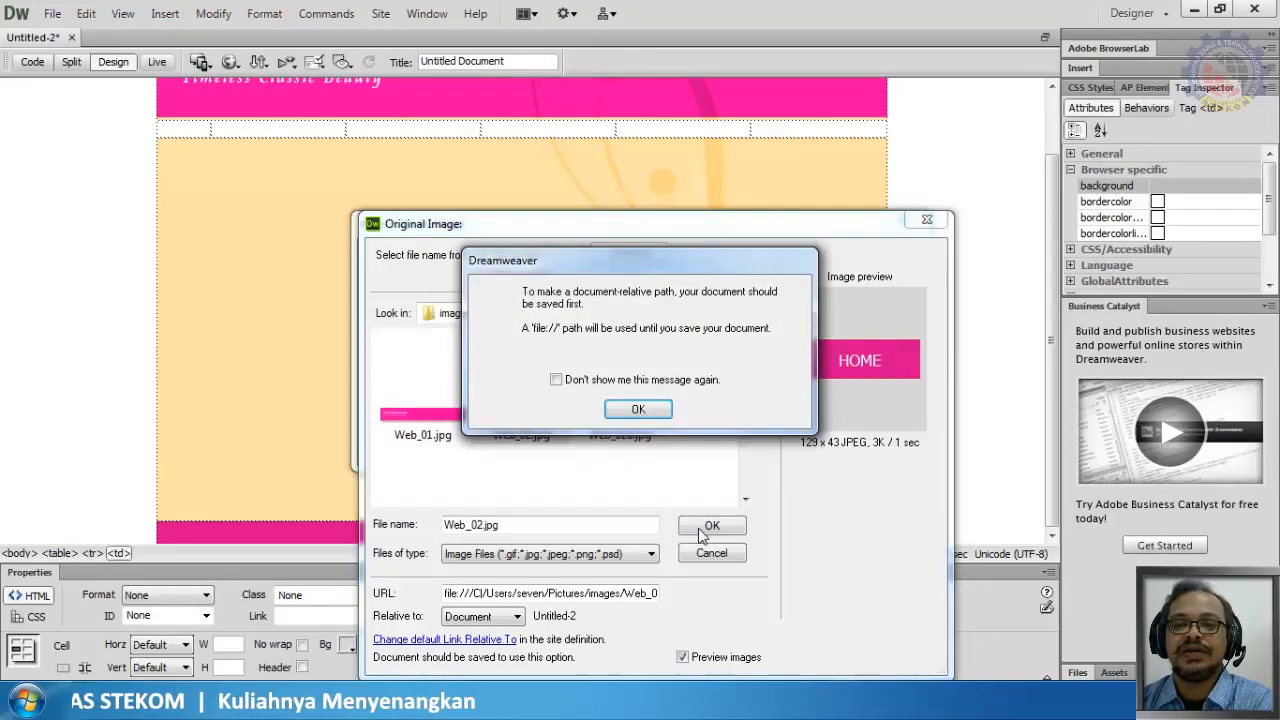
{"action": "left_click", "coordinate": [638, 409]}
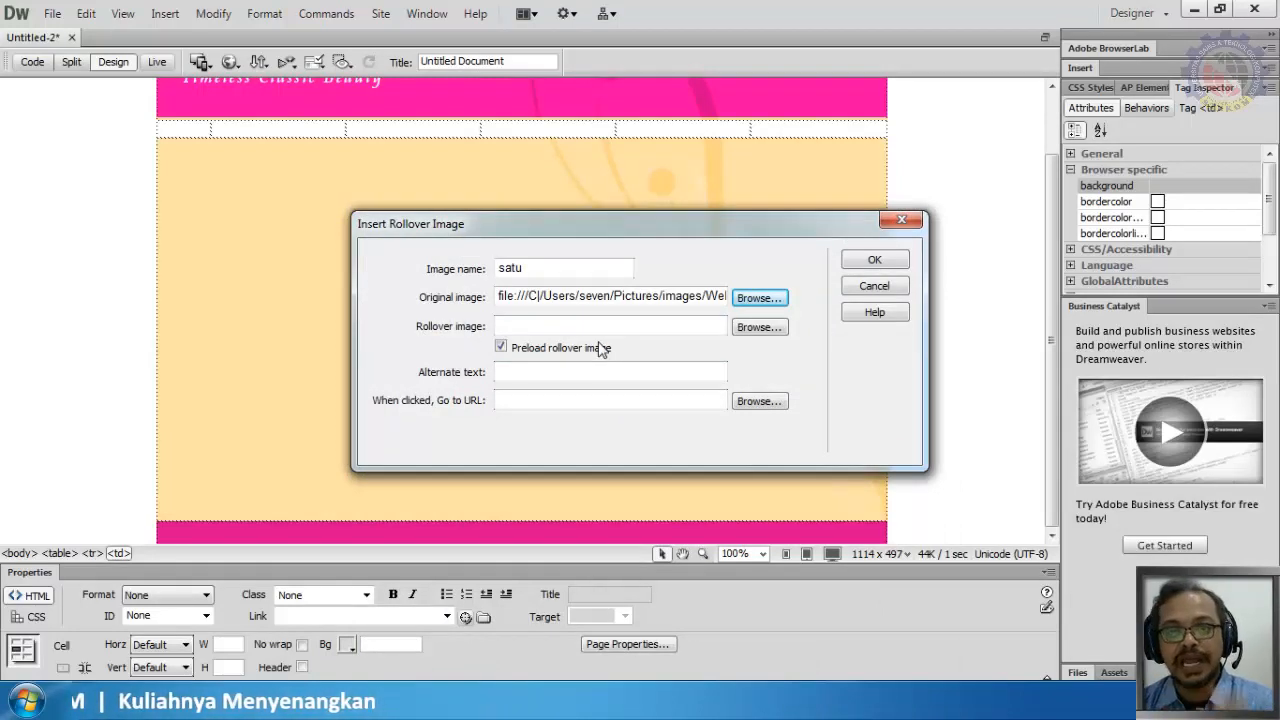
Choose Web_02a.jpg as the rollover image for satu and insert the HOME button in the menu row's first cell
{"action": "left_click", "coordinate": [752, 329]}
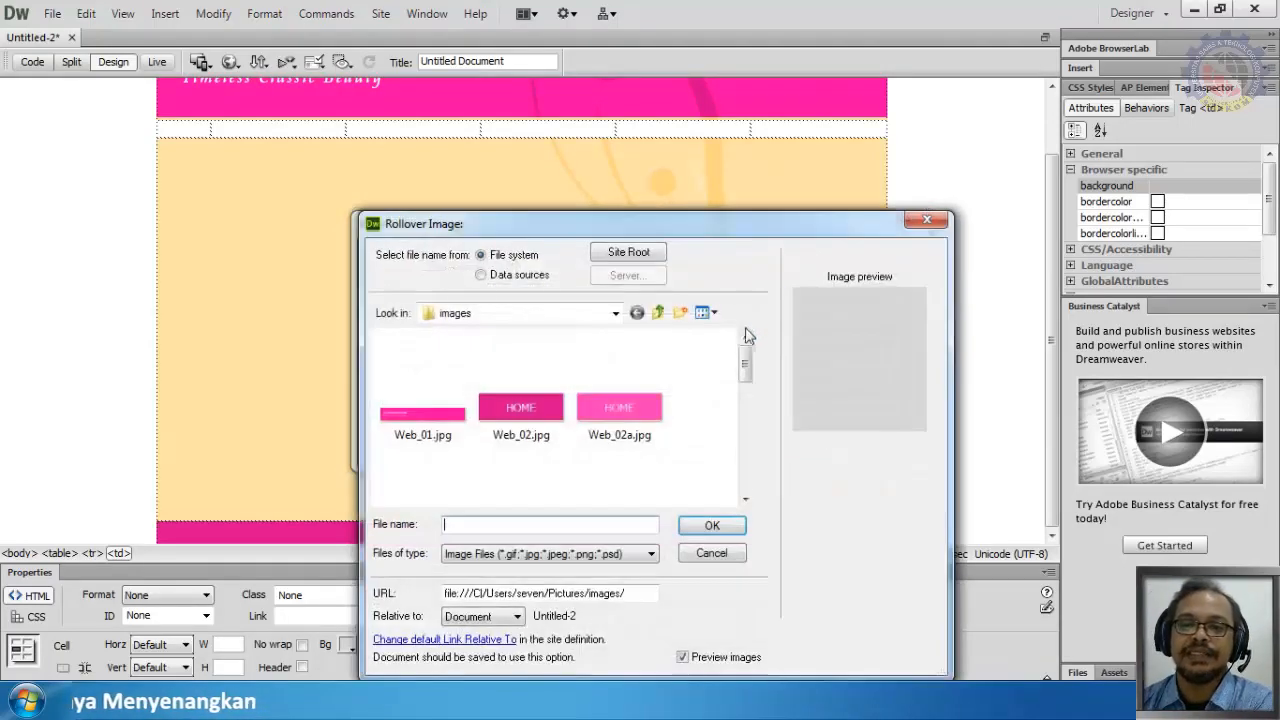
{"action": "left_click", "coordinate": [617, 418]}
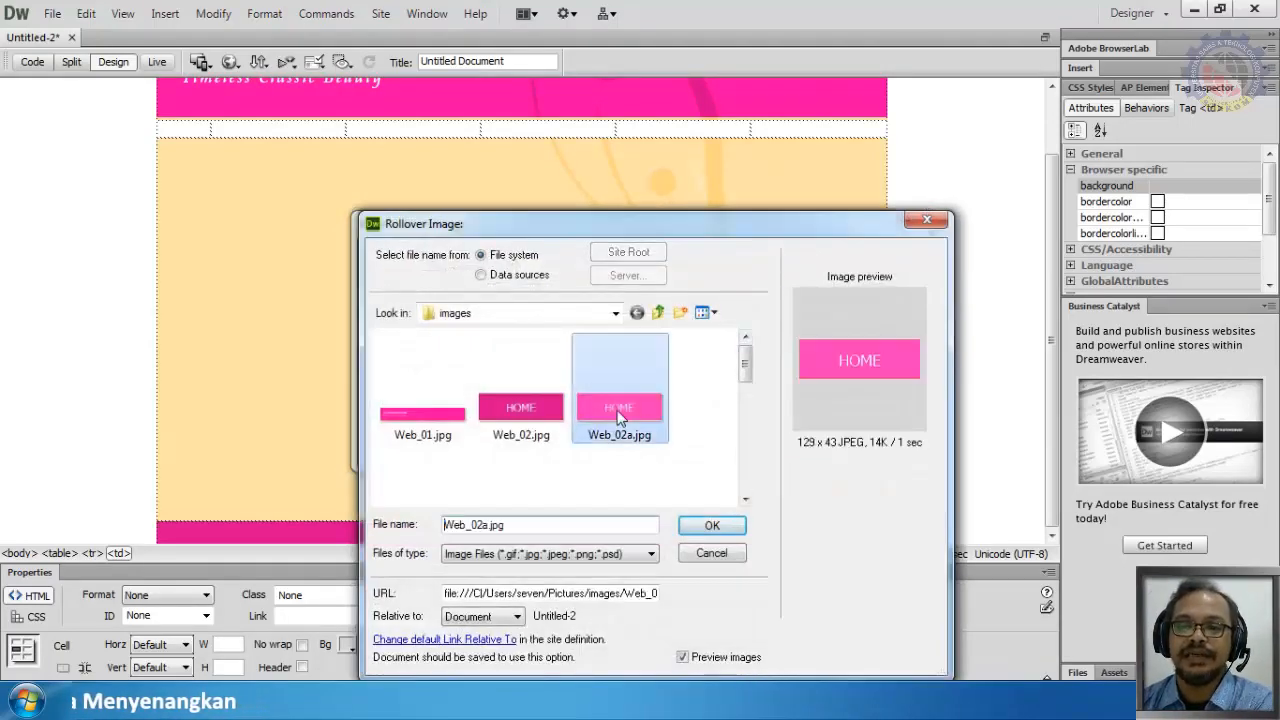
{"action": "left_click", "coordinate": [707, 528]}
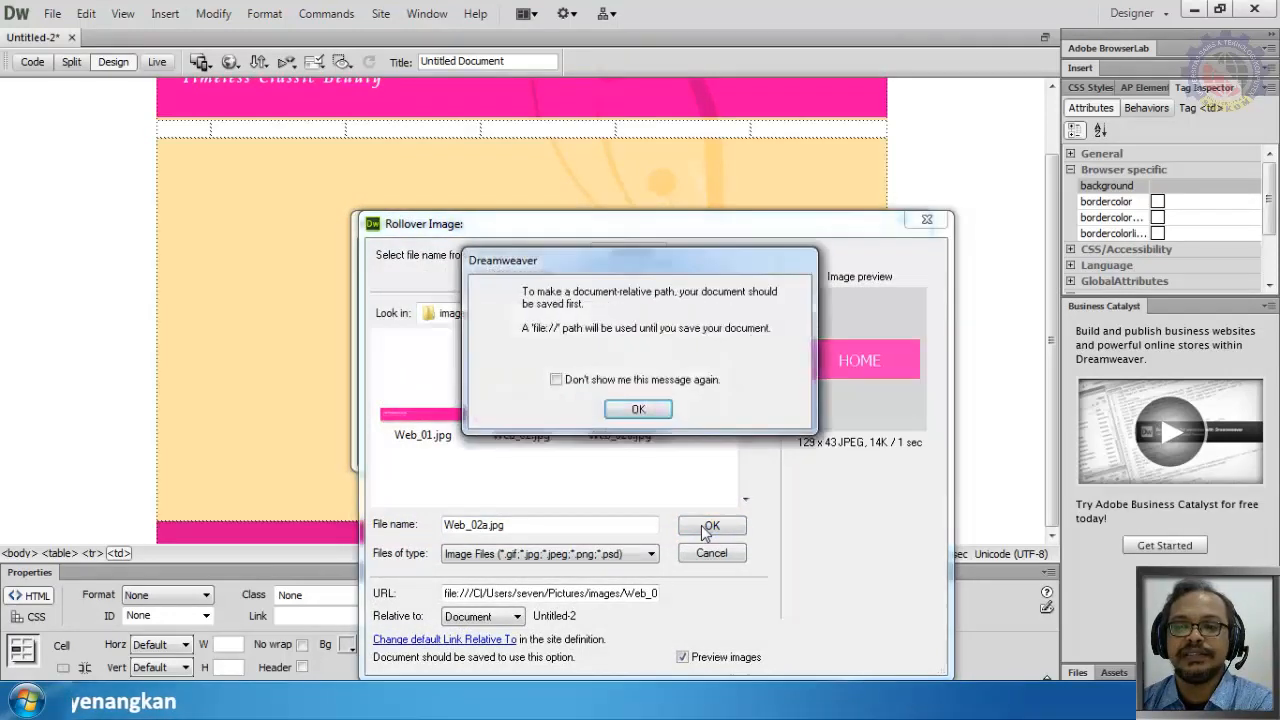
{"action": "left_click", "coordinate": [638, 410]}
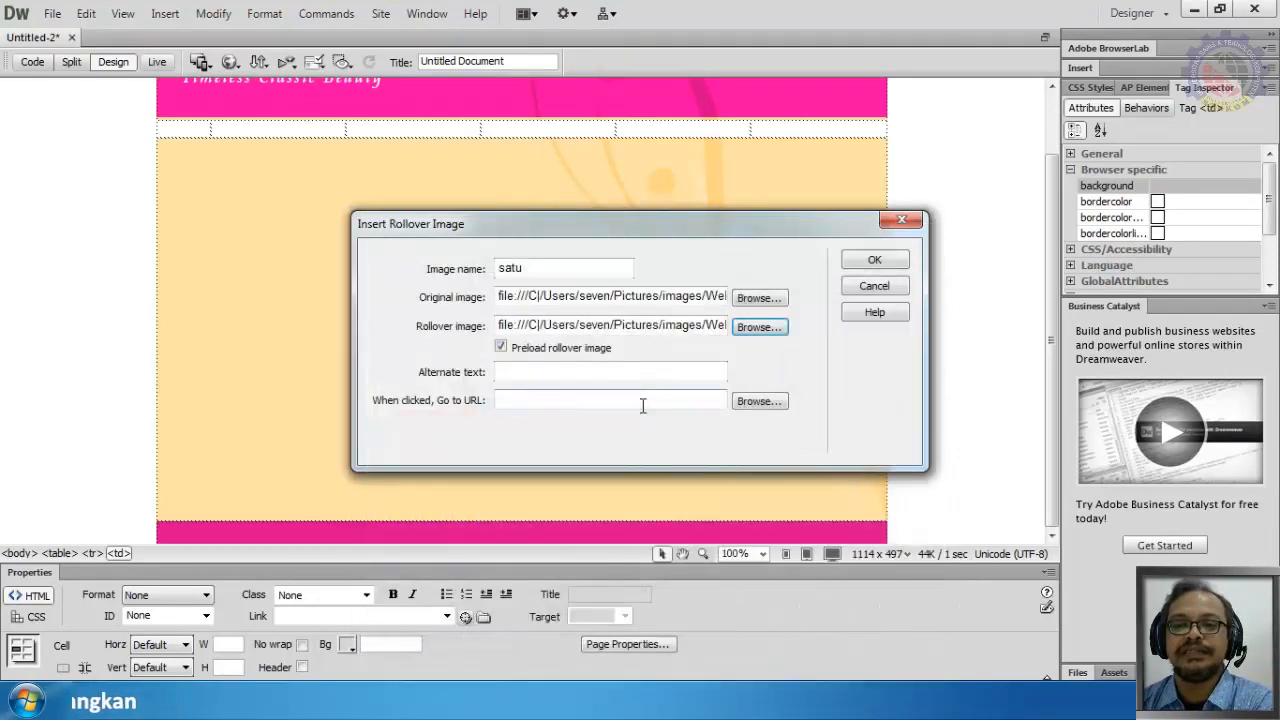
{"action": "left_click", "coordinate": [872, 261]}
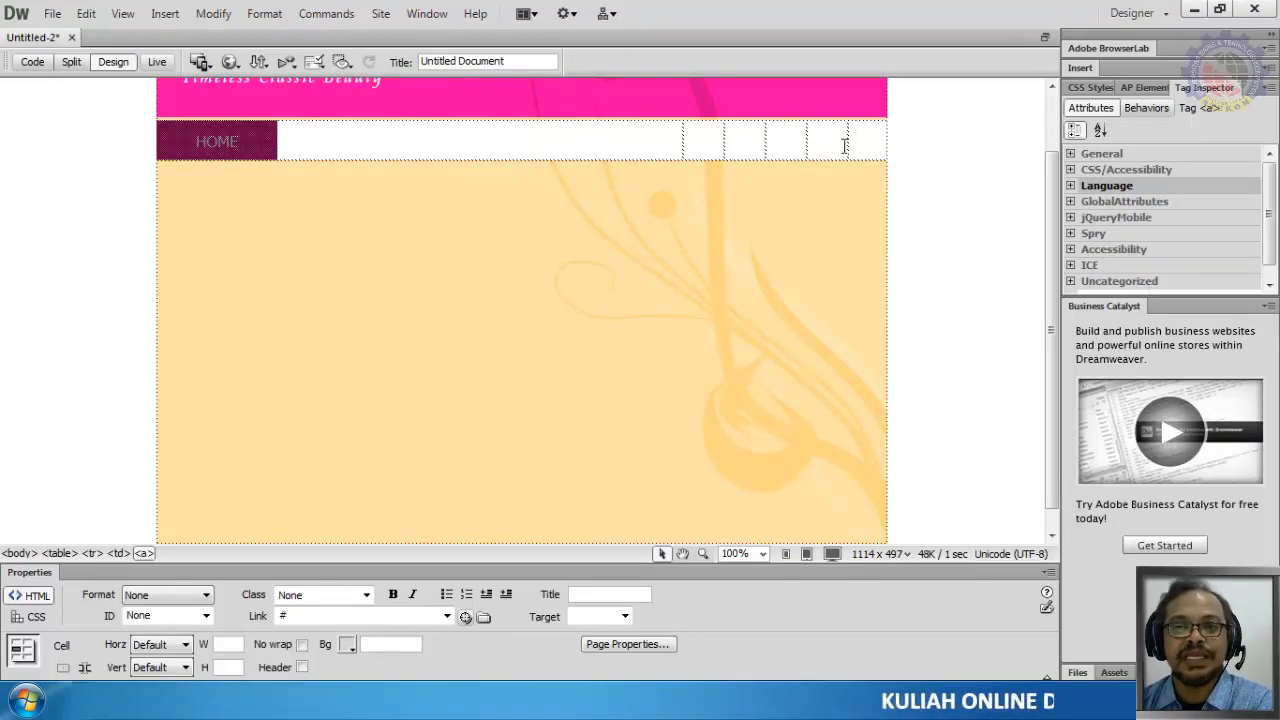
Start inserting a rollover image in the menu row's second cell and name it dua
{"action": "left_click", "coordinate": [696, 144]}
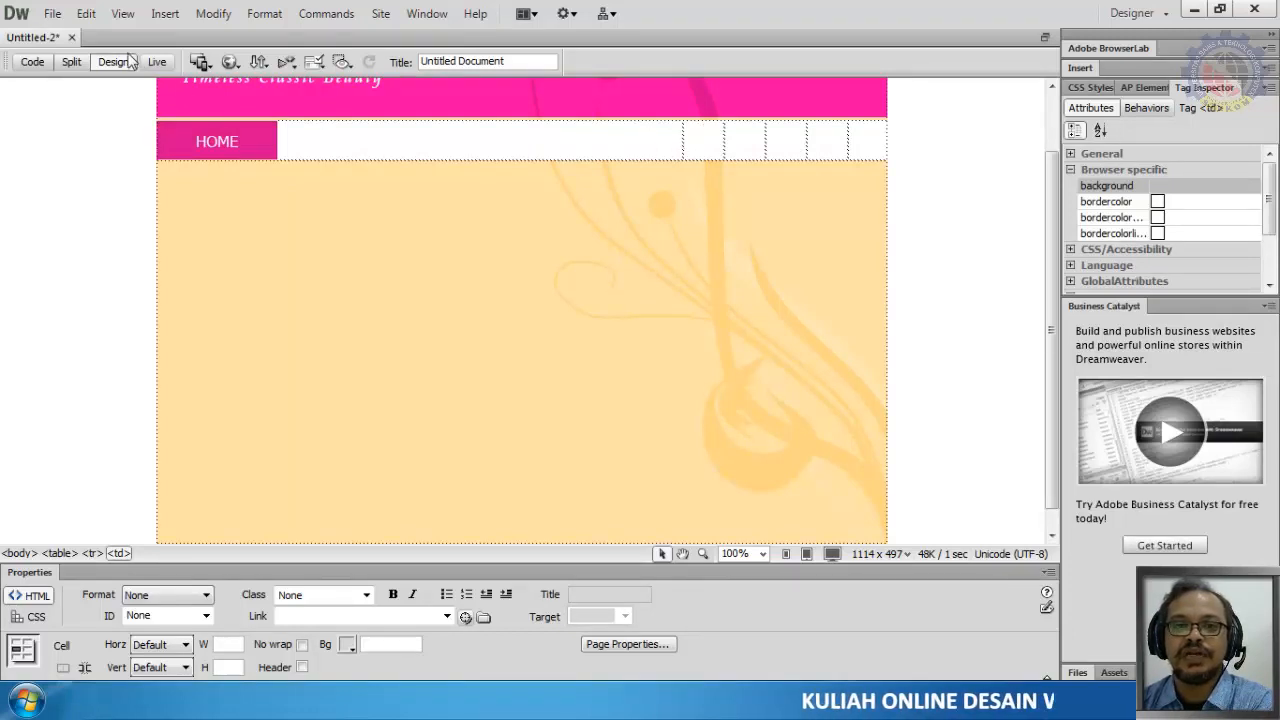
{"action": "left_click", "coordinate": [163, 14]}
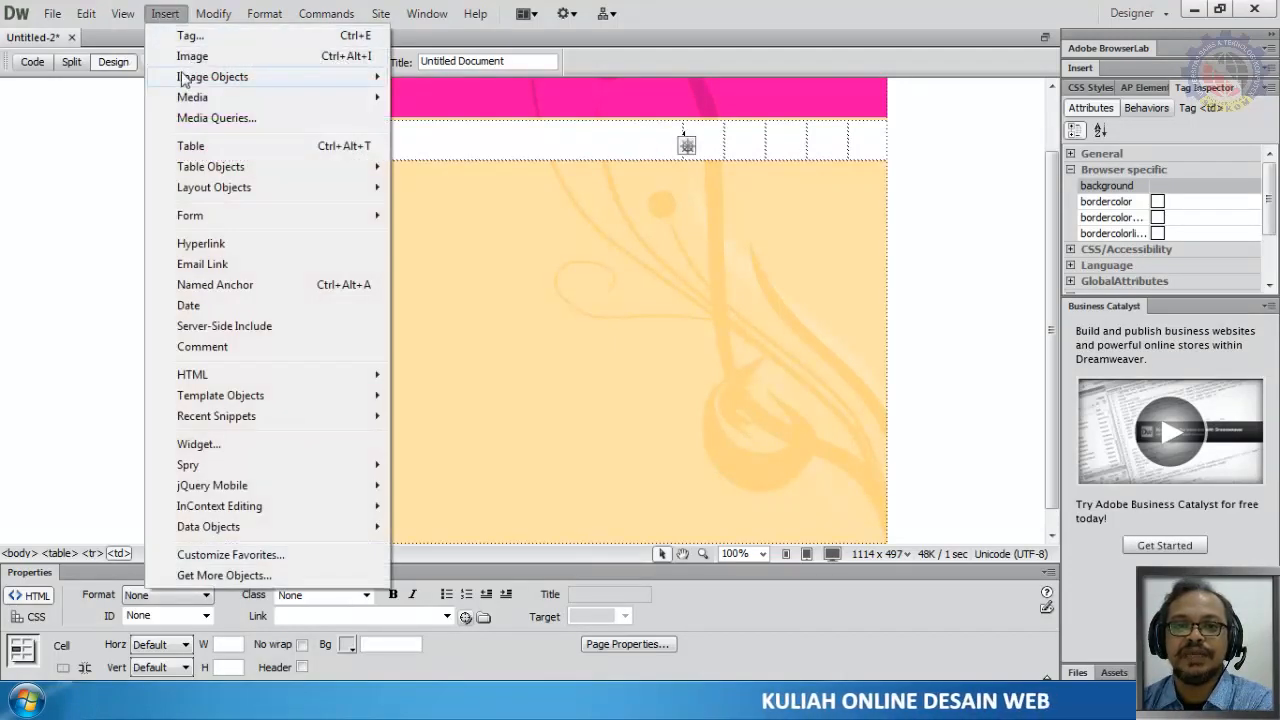
{"action": "mouse_move", "coordinate": [200, 77]}
{"action": "left_click", "coordinate": [458, 101]}
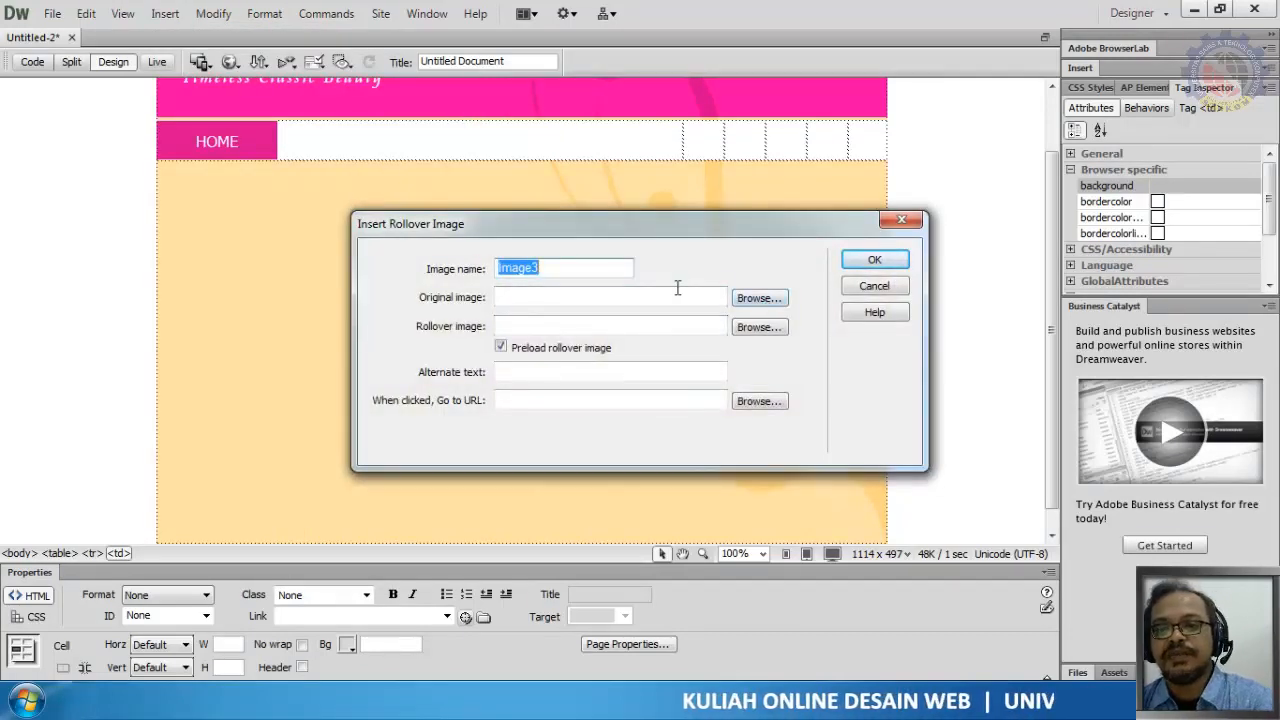
{"action": "type", "text": "dua"}
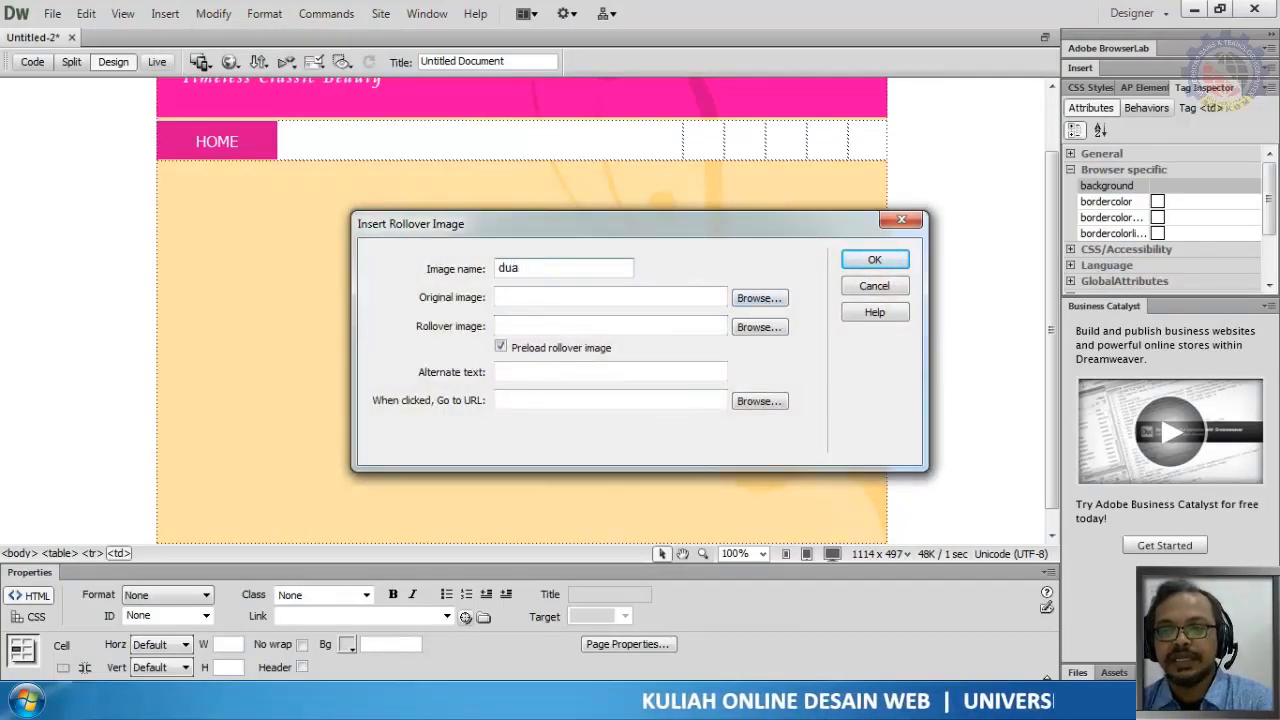
Choose the ABOUT US image Web_03.jpg as the original image for the dua rollover
{"action": "left_click", "coordinate": [757, 305]}
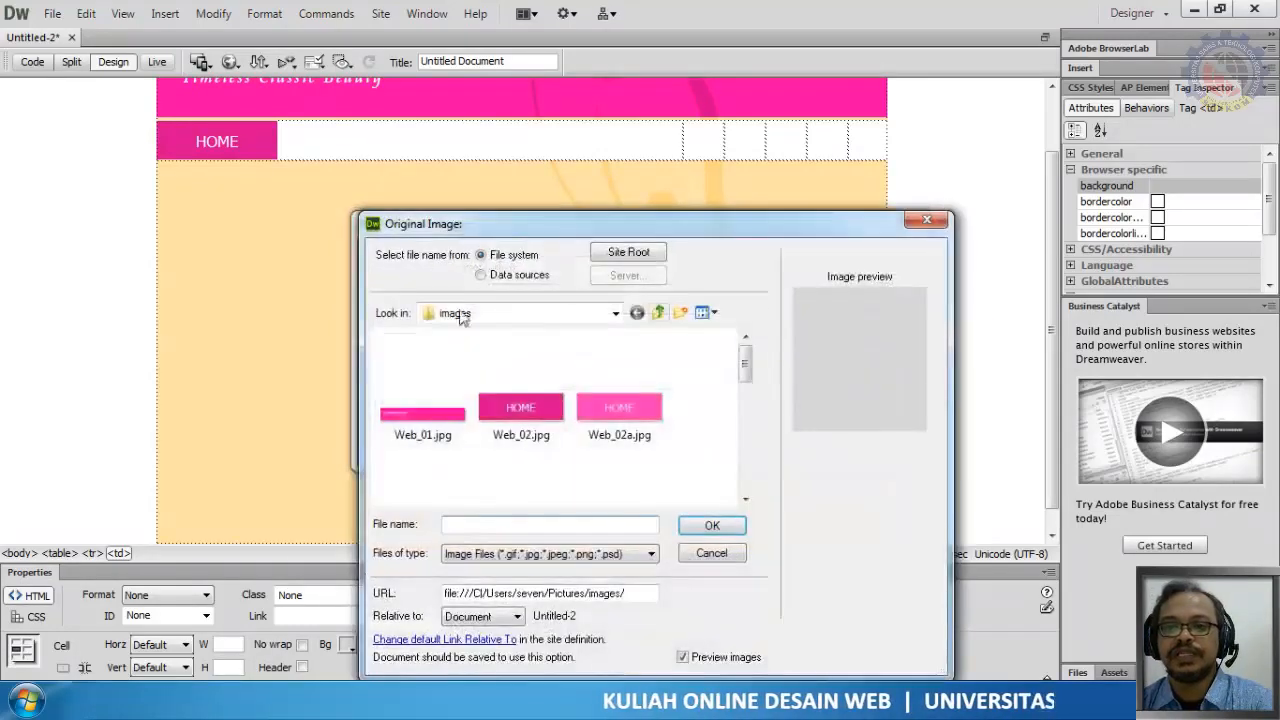
{"action": "left_click", "coordinate": [745, 498]}
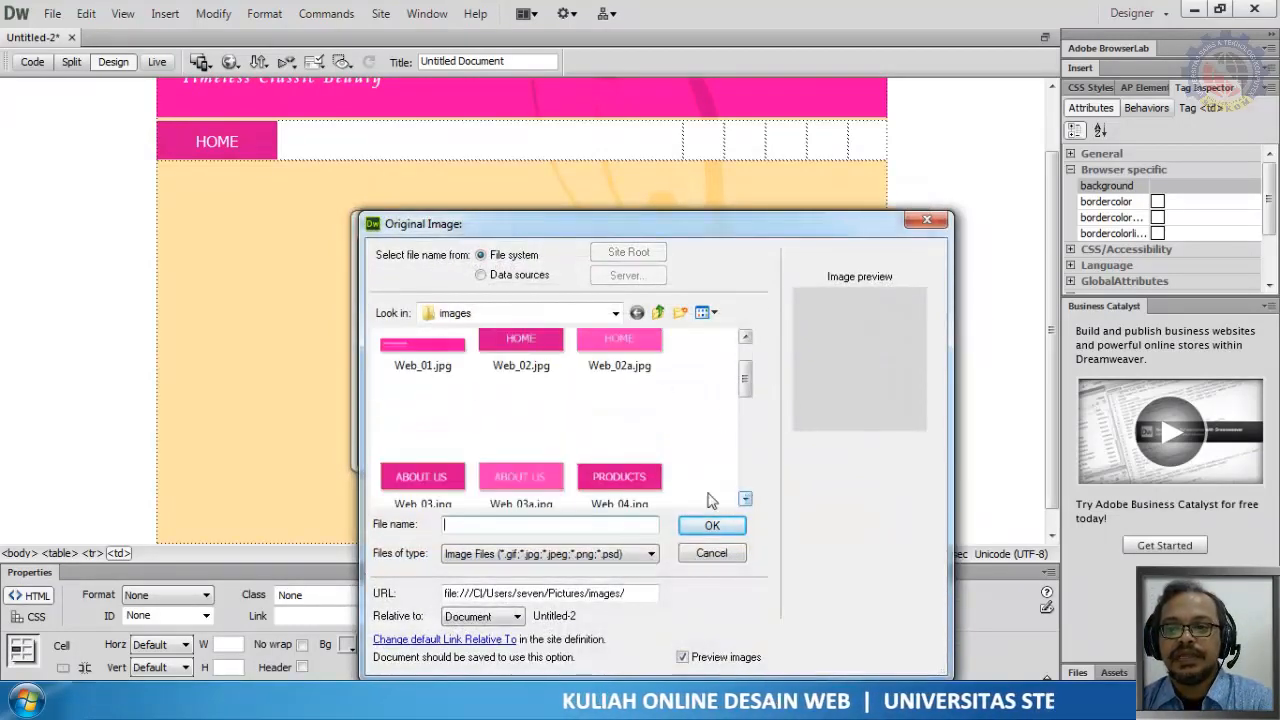
{"action": "left_click", "coordinate": [422, 460]}
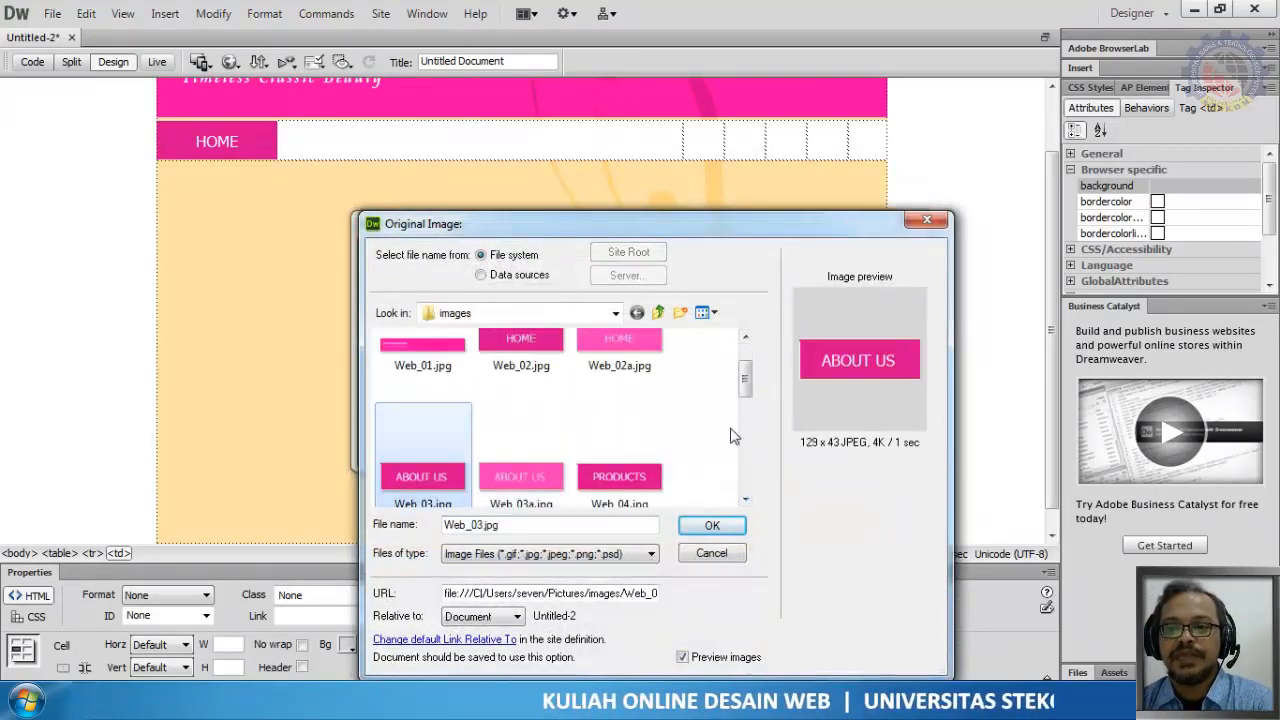
{"action": "left_click", "coordinate": [712, 526]}
{"action": "left_click", "coordinate": [651, 404]}
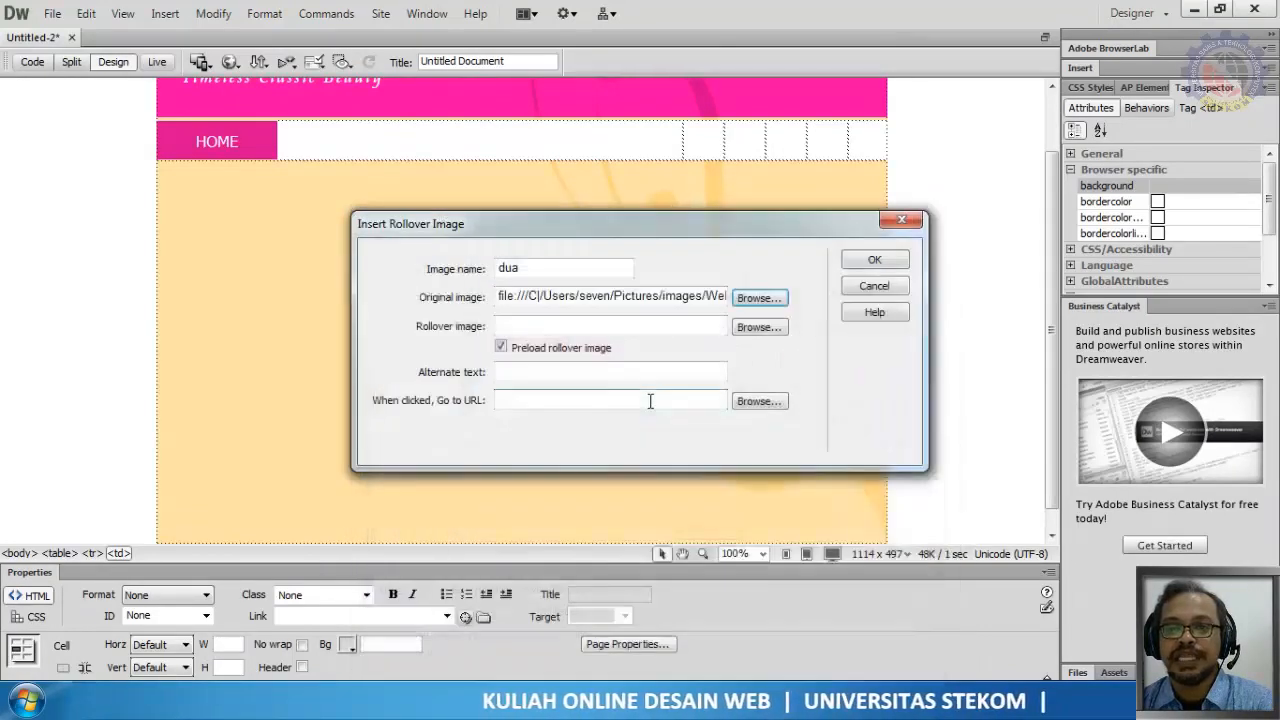
Choose Web_03a.jpg as the rollover image for dua and insert the ABOUT US button in the second menu cell
{"action": "left_click", "coordinate": [759, 327]}
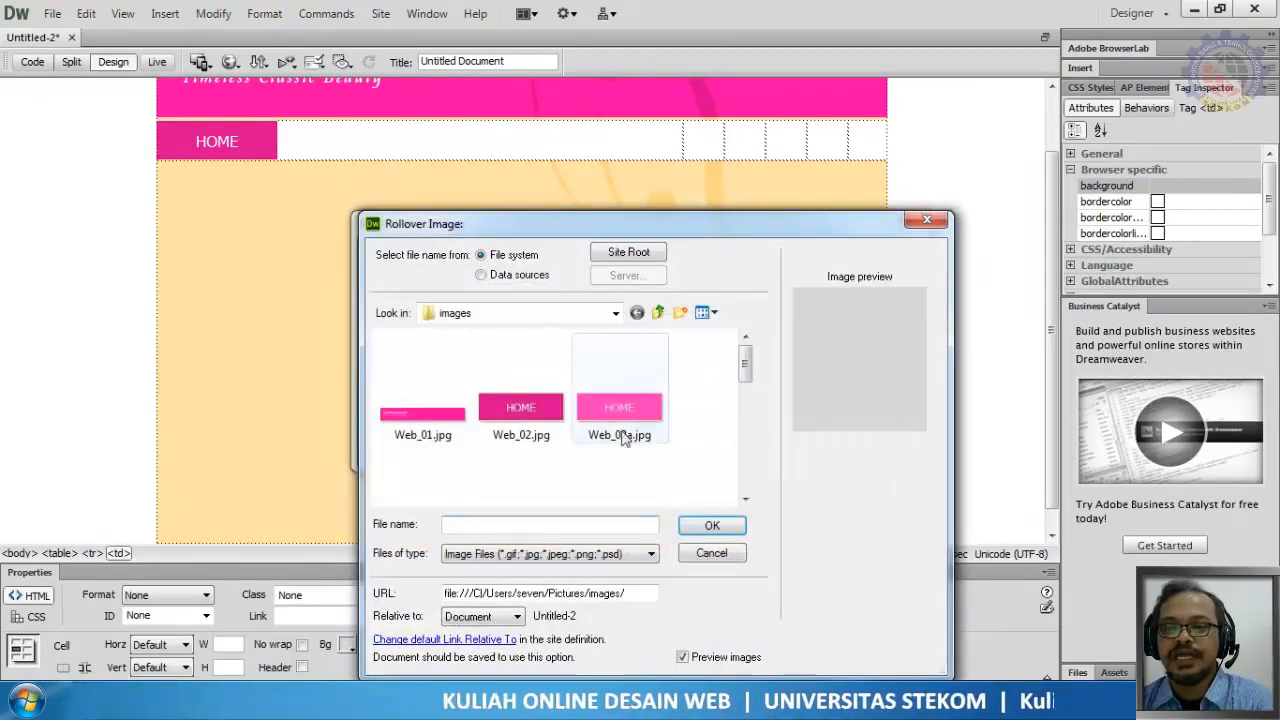
{"action": "left_click", "coordinate": [745, 497]}
{"action": "left_click", "coordinate": [745, 497]}
{"action": "left_click", "coordinate": [533, 423]}
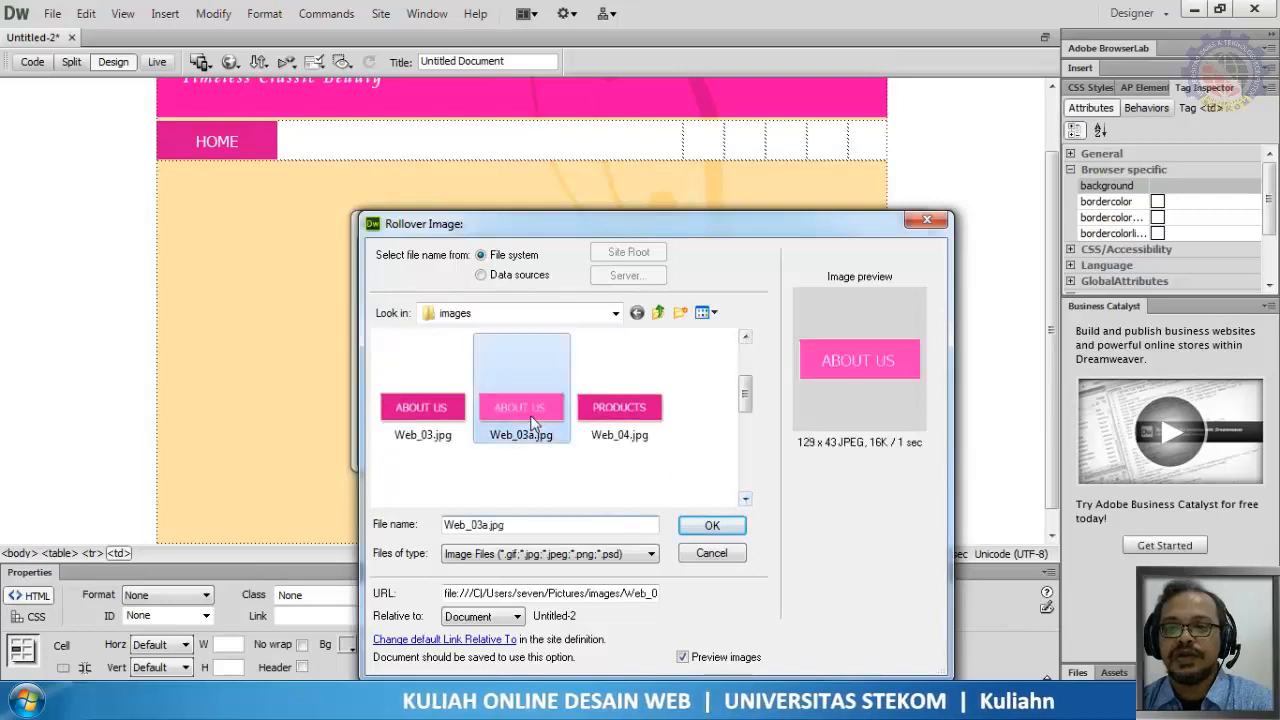
{"action": "left_click", "coordinate": [711, 526]}
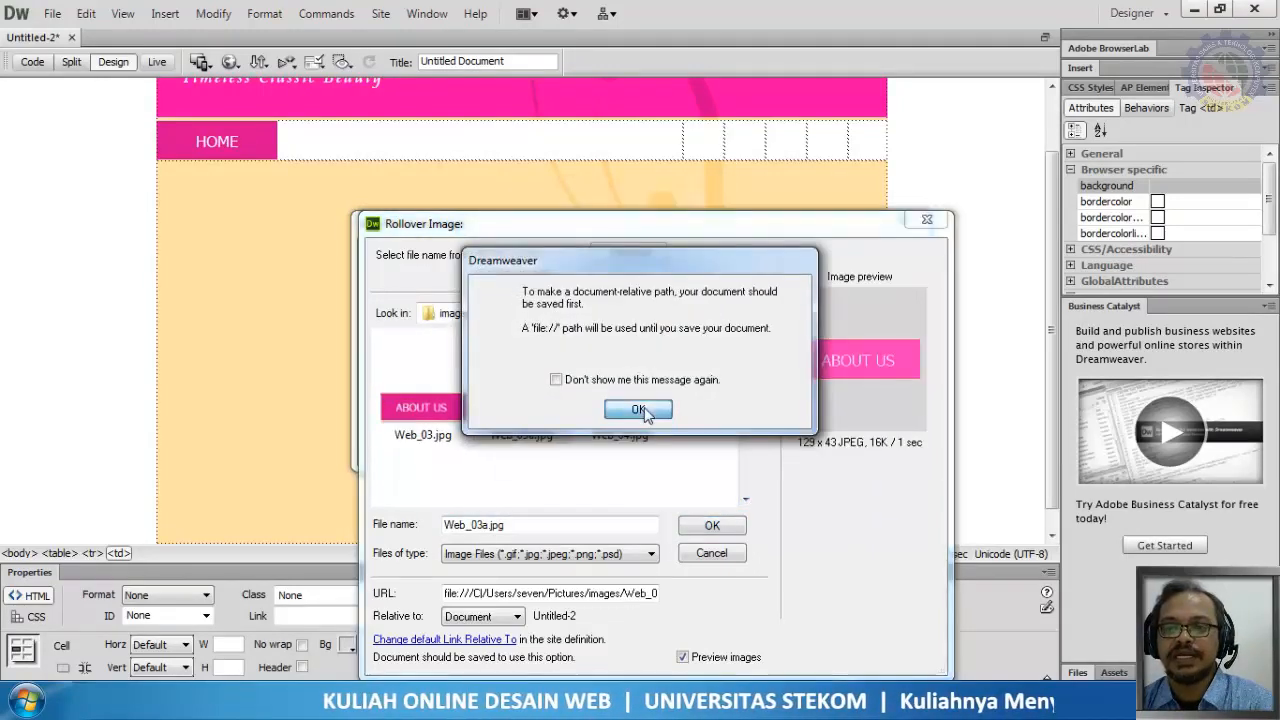
{"action": "left_click", "coordinate": [638, 410]}
{"action": "left_click", "coordinate": [876, 263]}
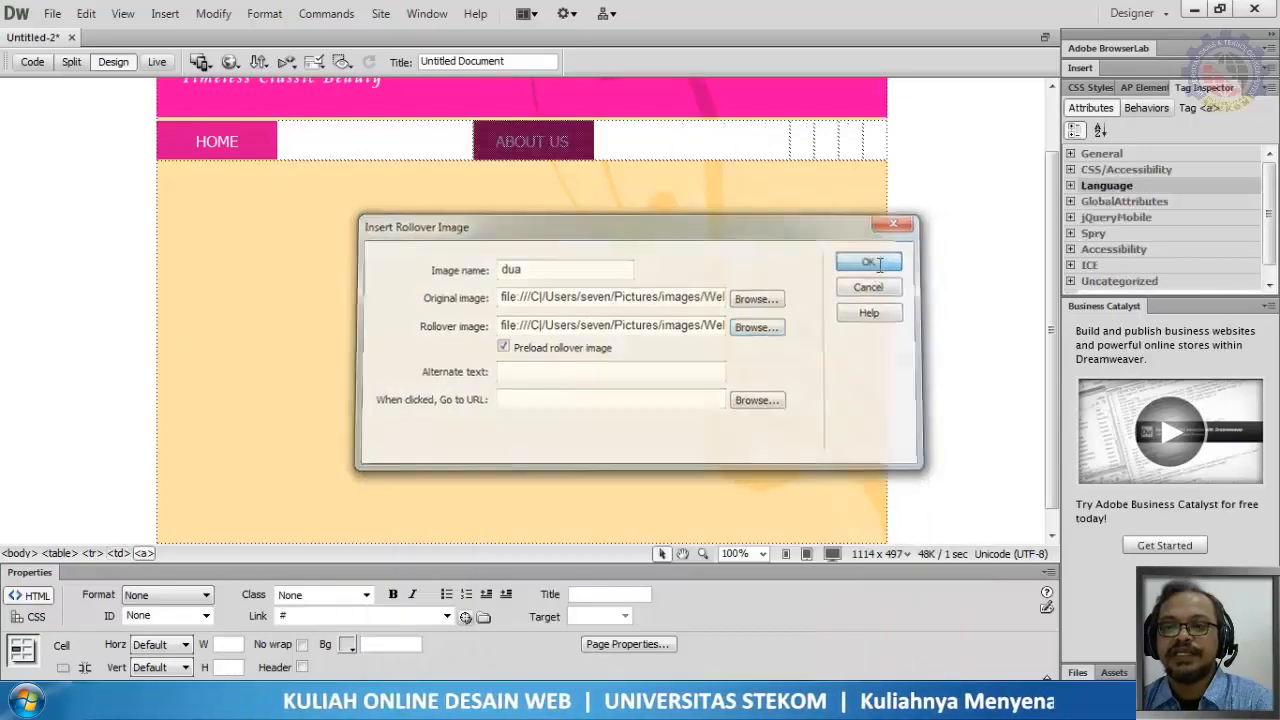
Start inserting a rollover image in the menu row's third cell and name it tiga
{"action": "left_click", "coordinate": [801, 140]}
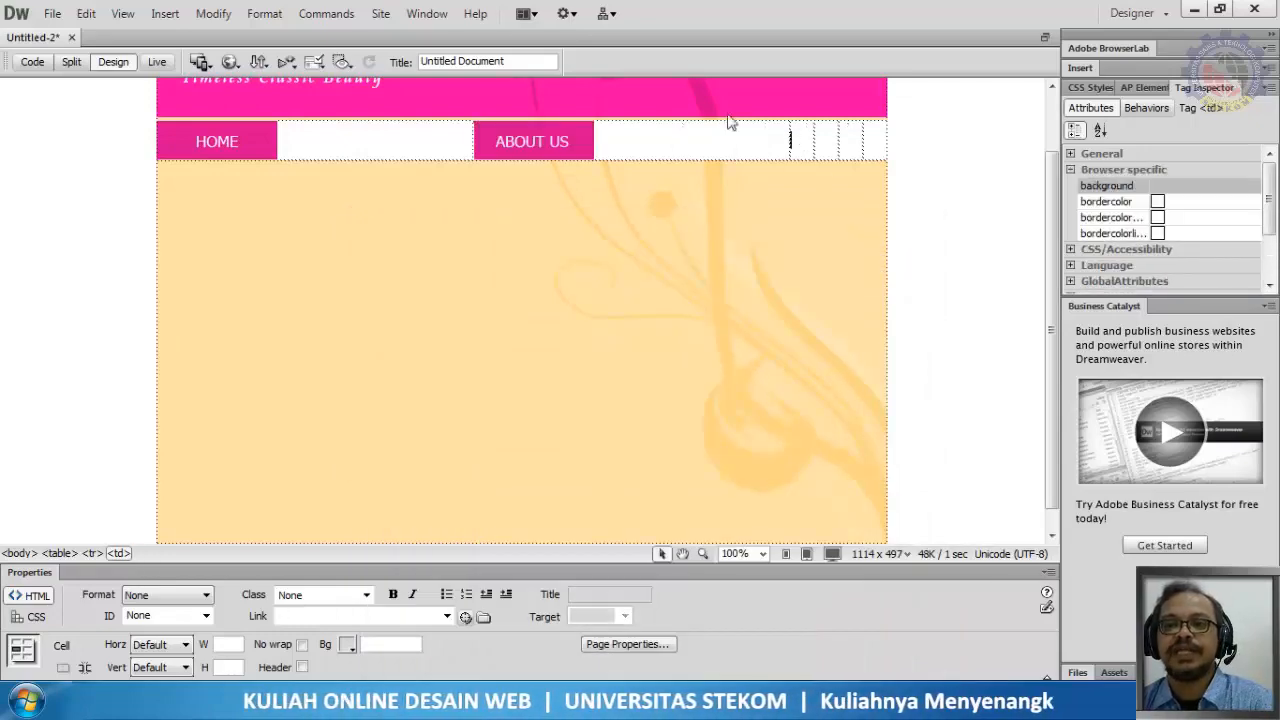
{"action": "left_click", "coordinate": [165, 13]}
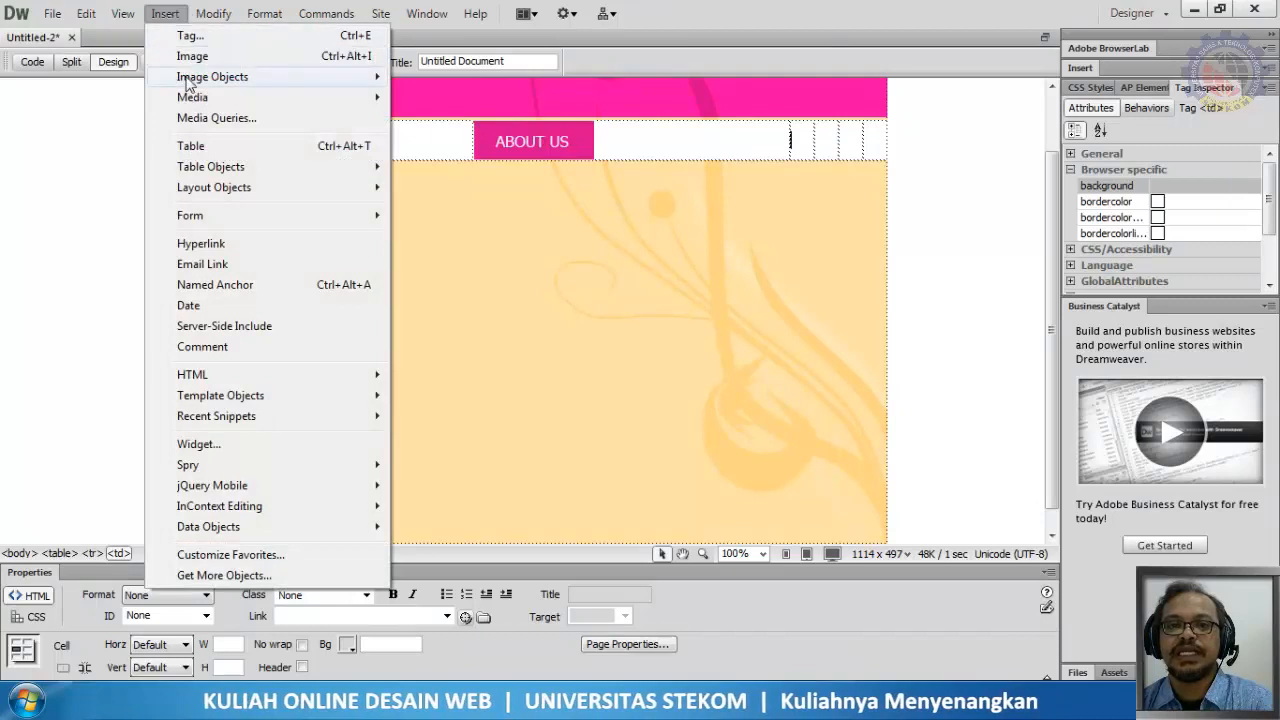
{"action": "mouse_move", "coordinate": [187, 83]}
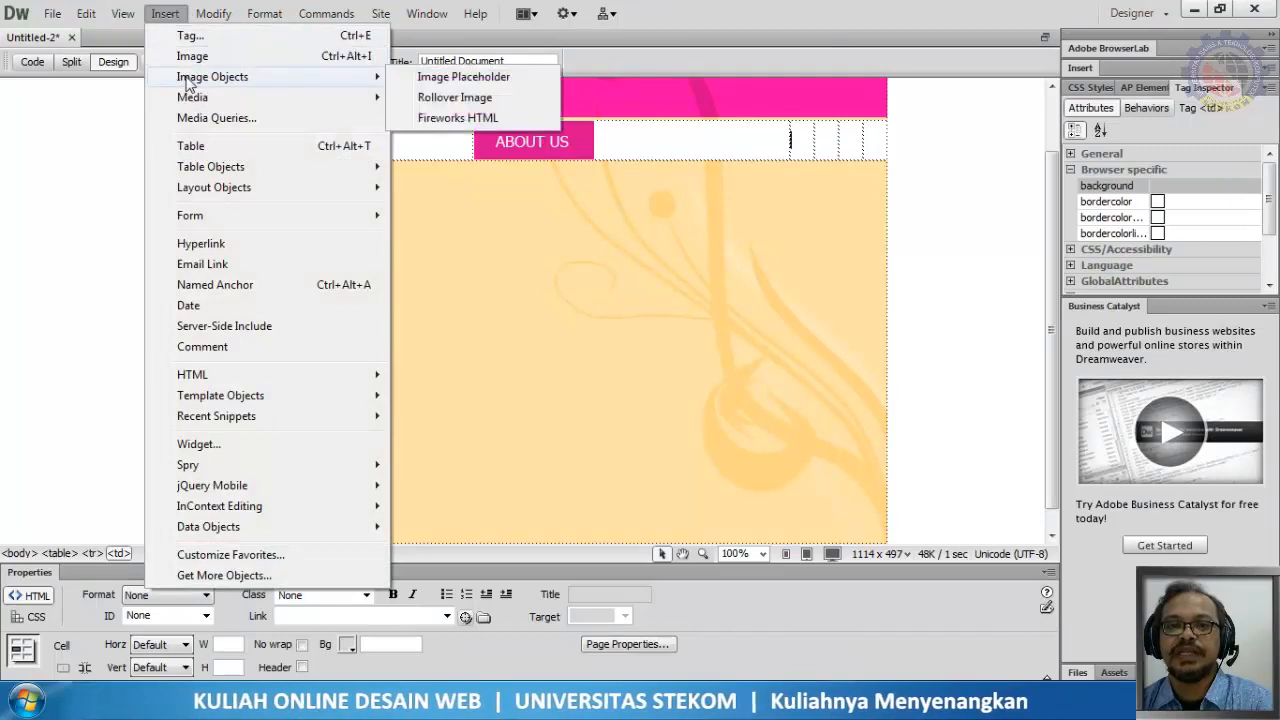
{"action": "left_click", "coordinate": [456, 97]}
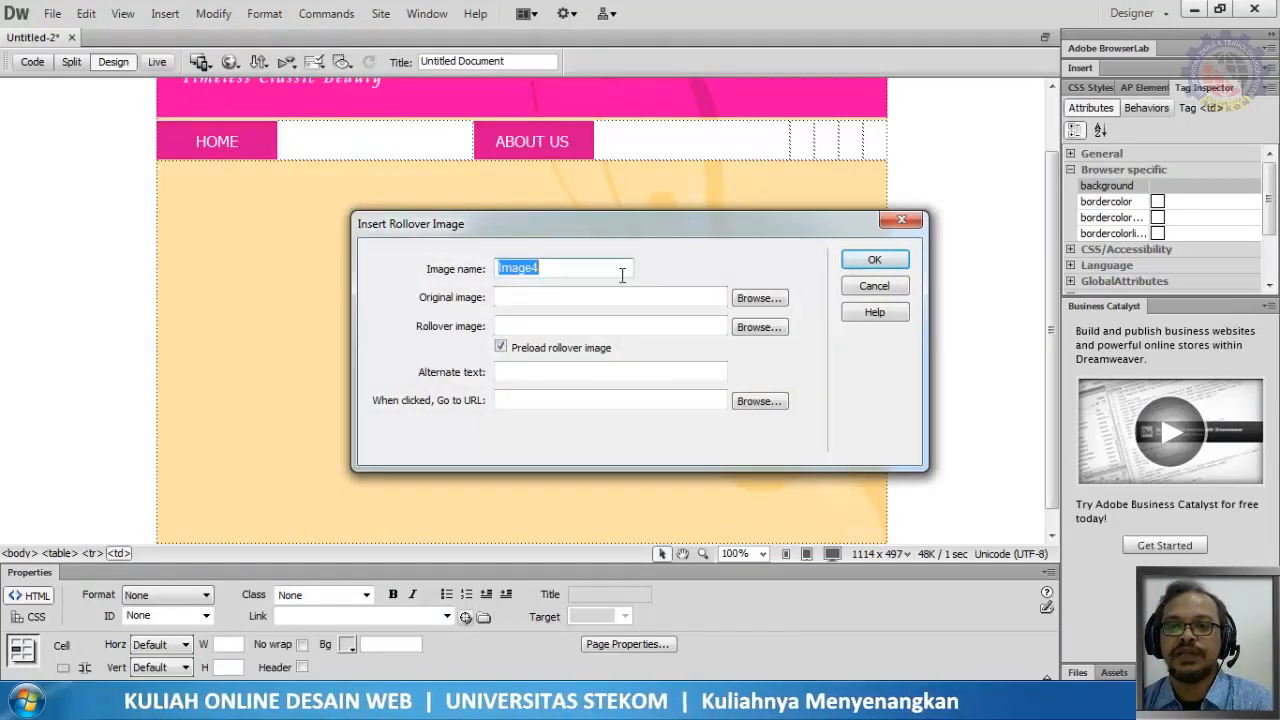
{"action": "type", "text": "tiga"}
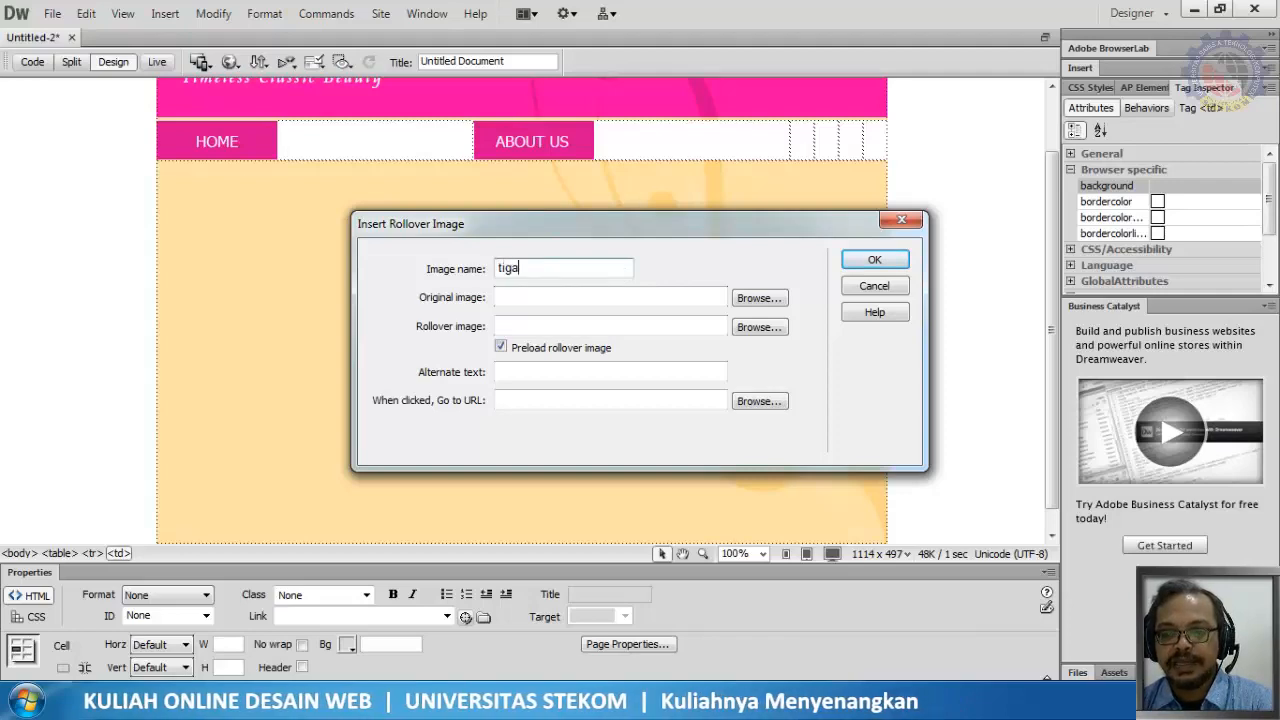
Choose the PRODUCTS image Web_04.jpg as the original image for the tiga rollover
{"action": "left_click", "coordinate": [771, 297]}
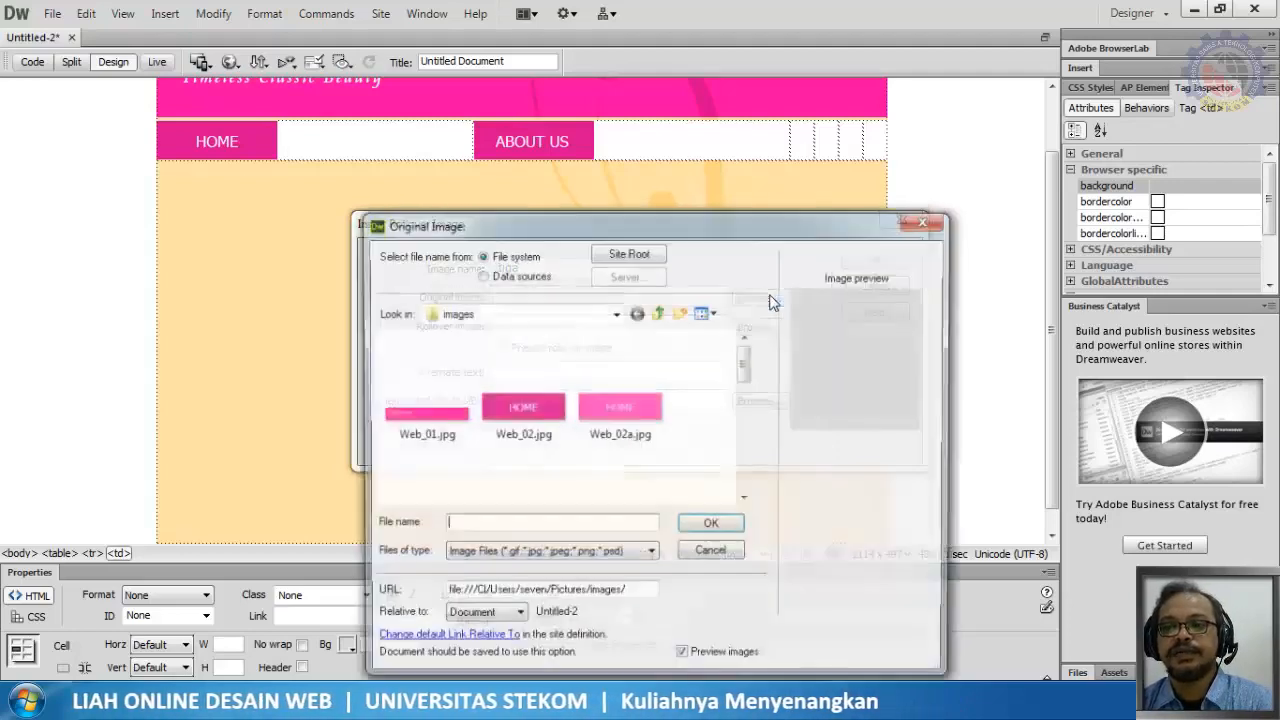
{"action": "left_click", "coordinate": [745, 499]}
{"action": "left_click", "coordinate": [745, 499]}
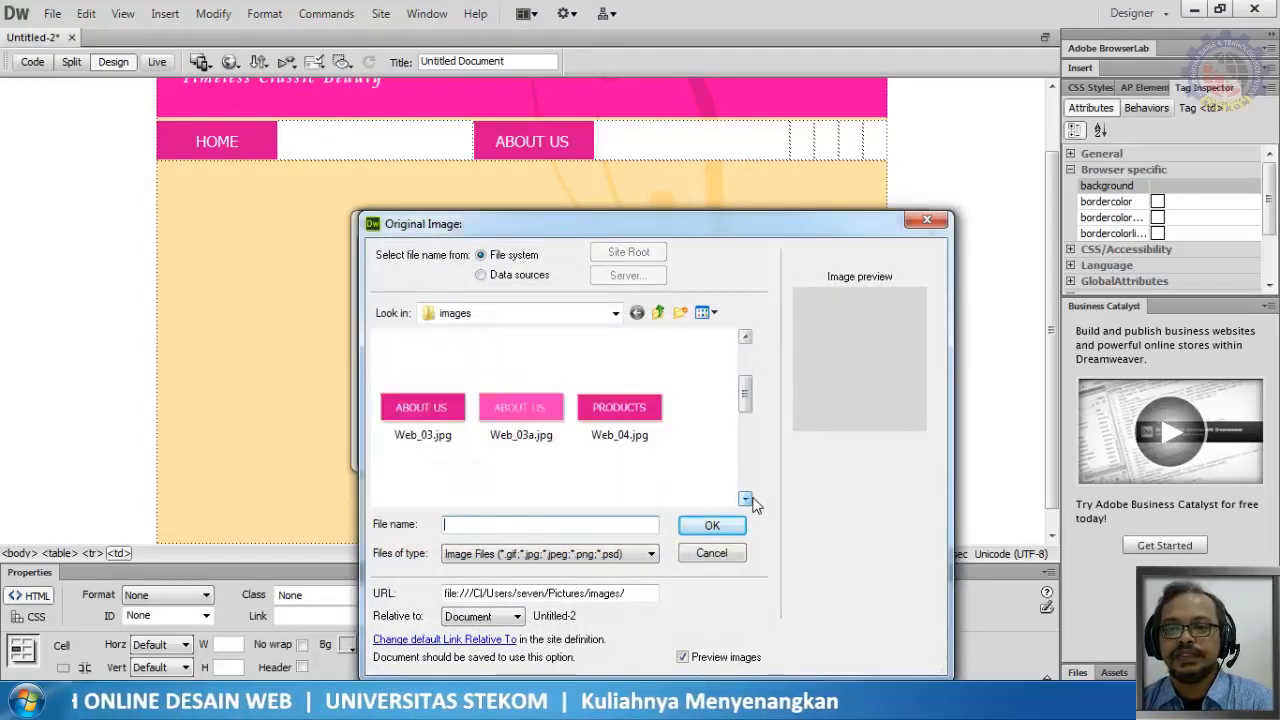
{"action": "left_click", "coordinate": [655, 430]}
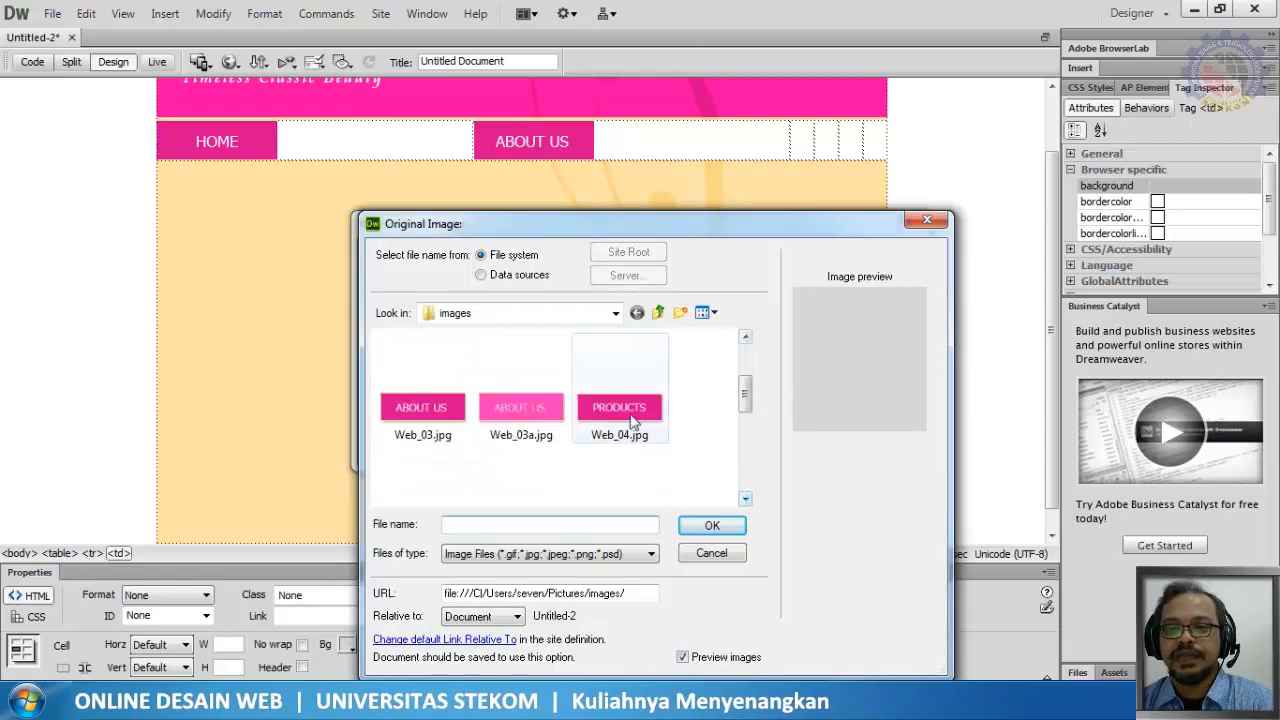
{"action": "left_click", "coordinate": [716, 530]}
{"action": "left_click", "coordinate": [629, 411]}
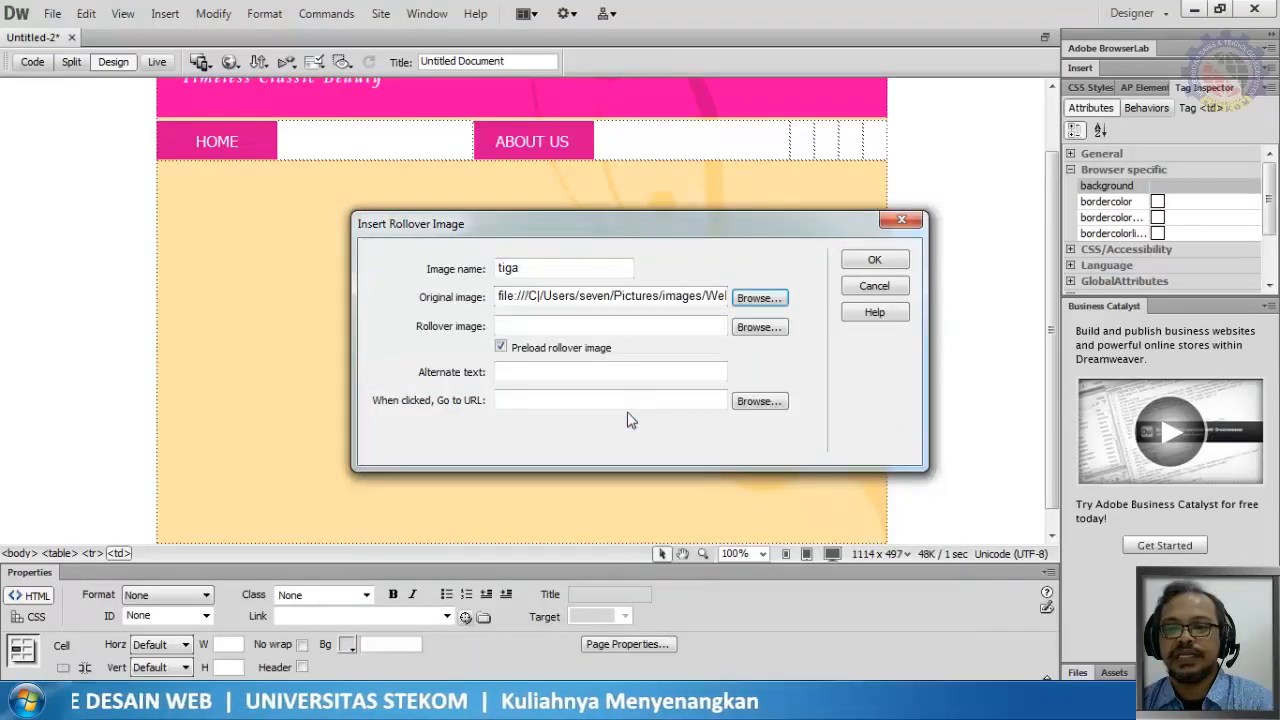
Choose Web_04a.jpg as the rollover image for tiga and insert the PRODUCTS button in the third menu cell
{"action": "left_click", "coordinate": [760, 327]}
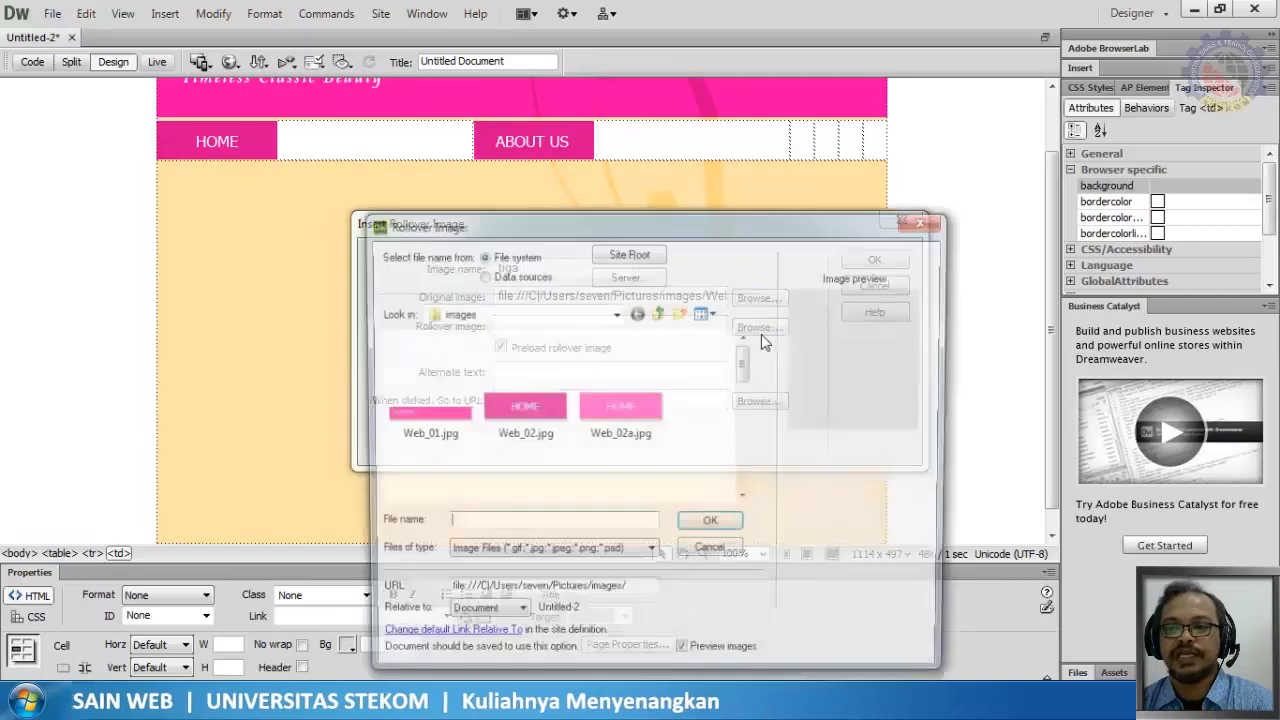
{"action": "left_click", "coordinate": [744, 500]}
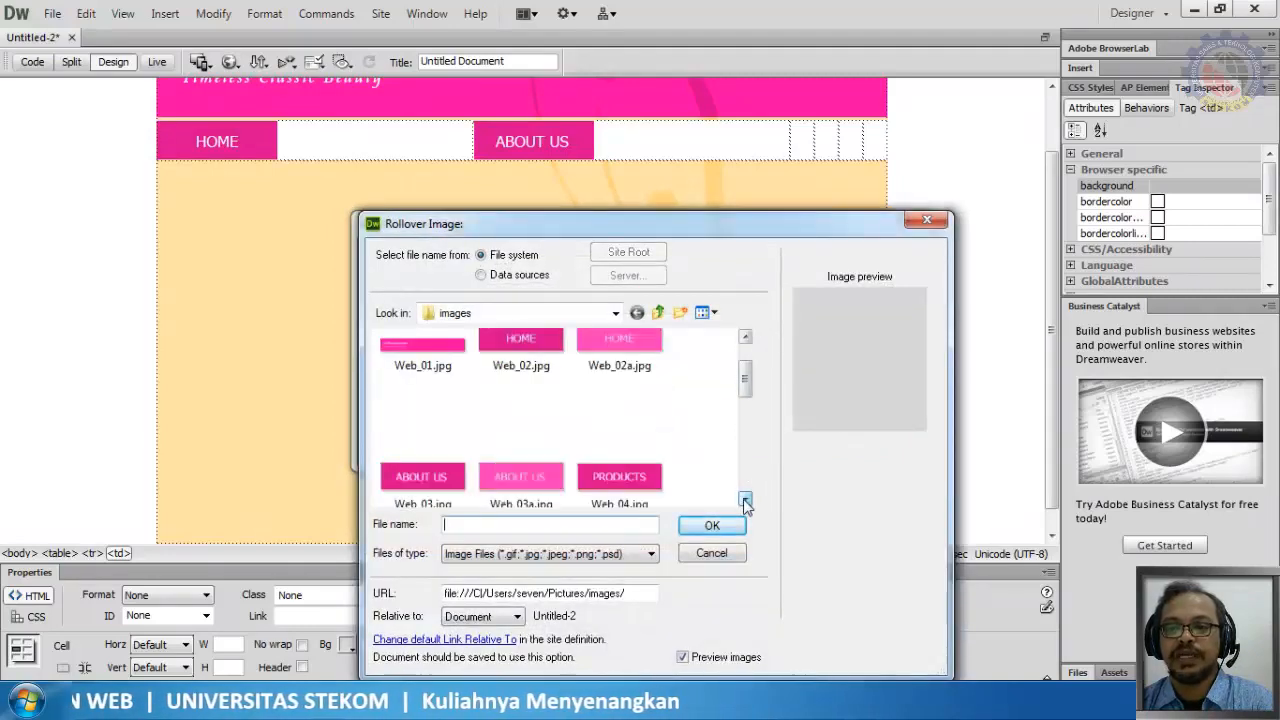
{"action": "left_click", "coordinate": [744, 500]}
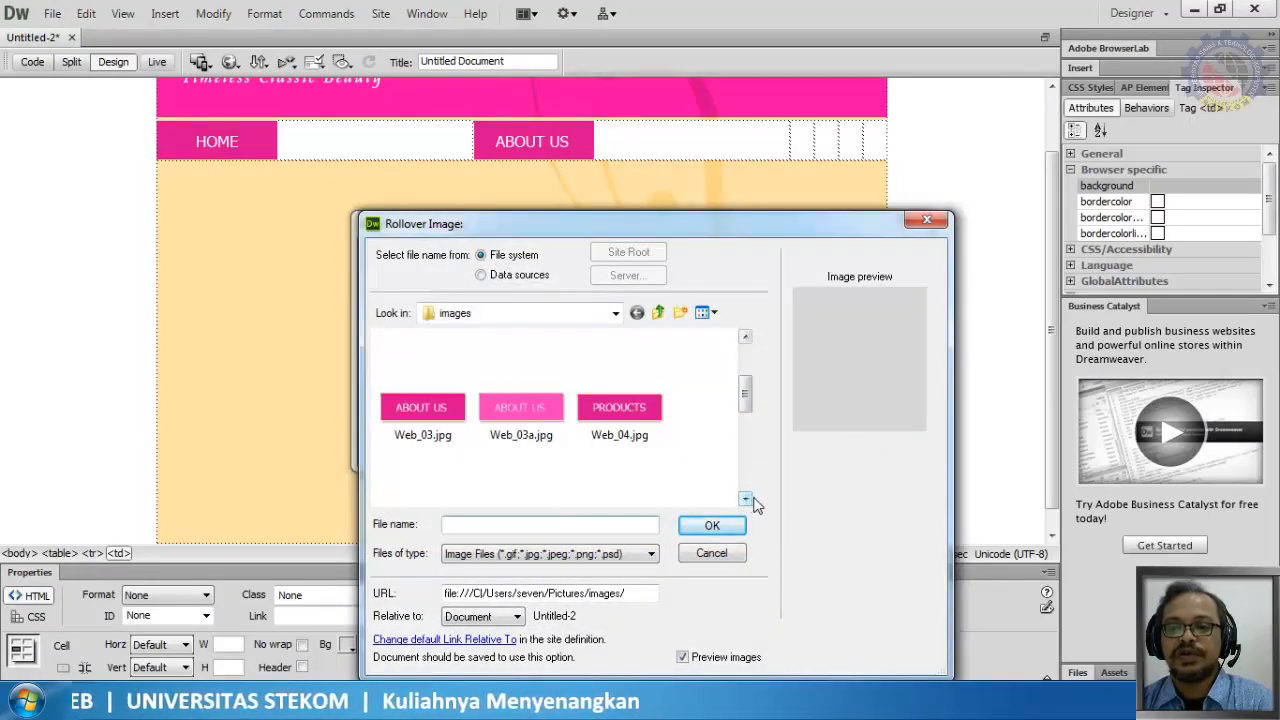
{"action": "left_click", "coordinate": [744, 500]}
{"action": "left_click", "coordinate": [431, 476]}
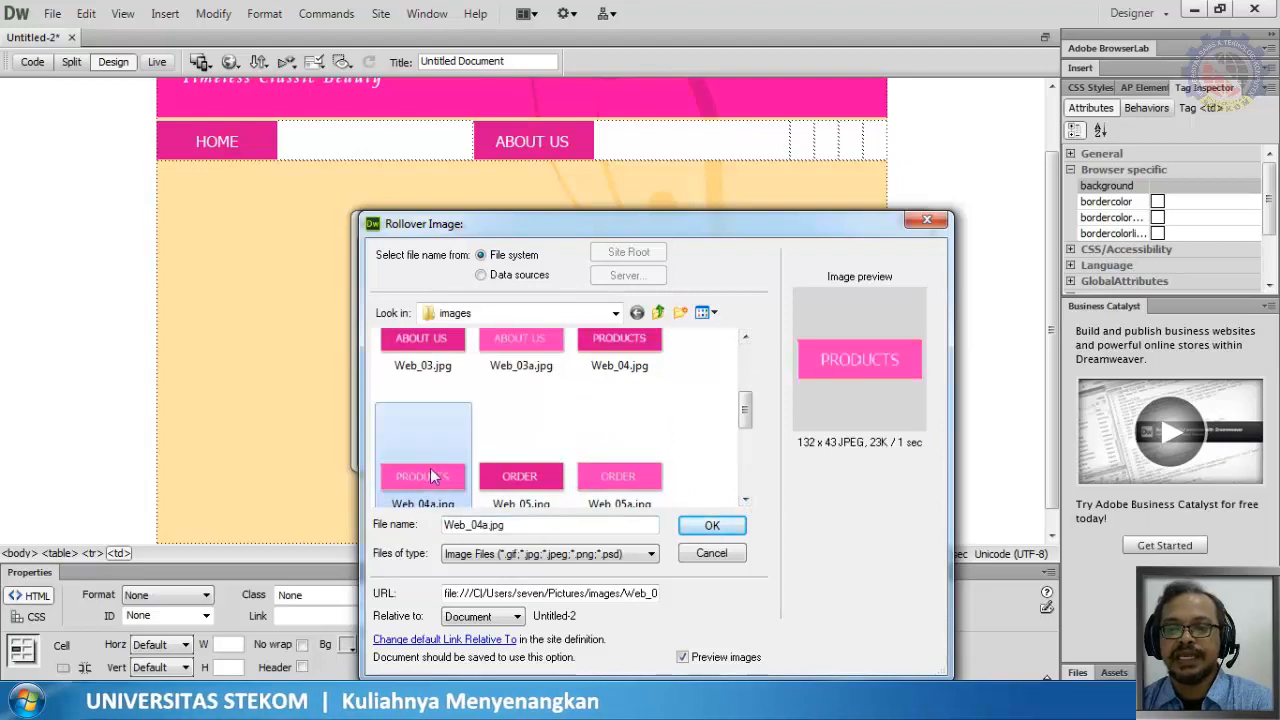
{"action": "left_click", "coordinate": [712, 527]}
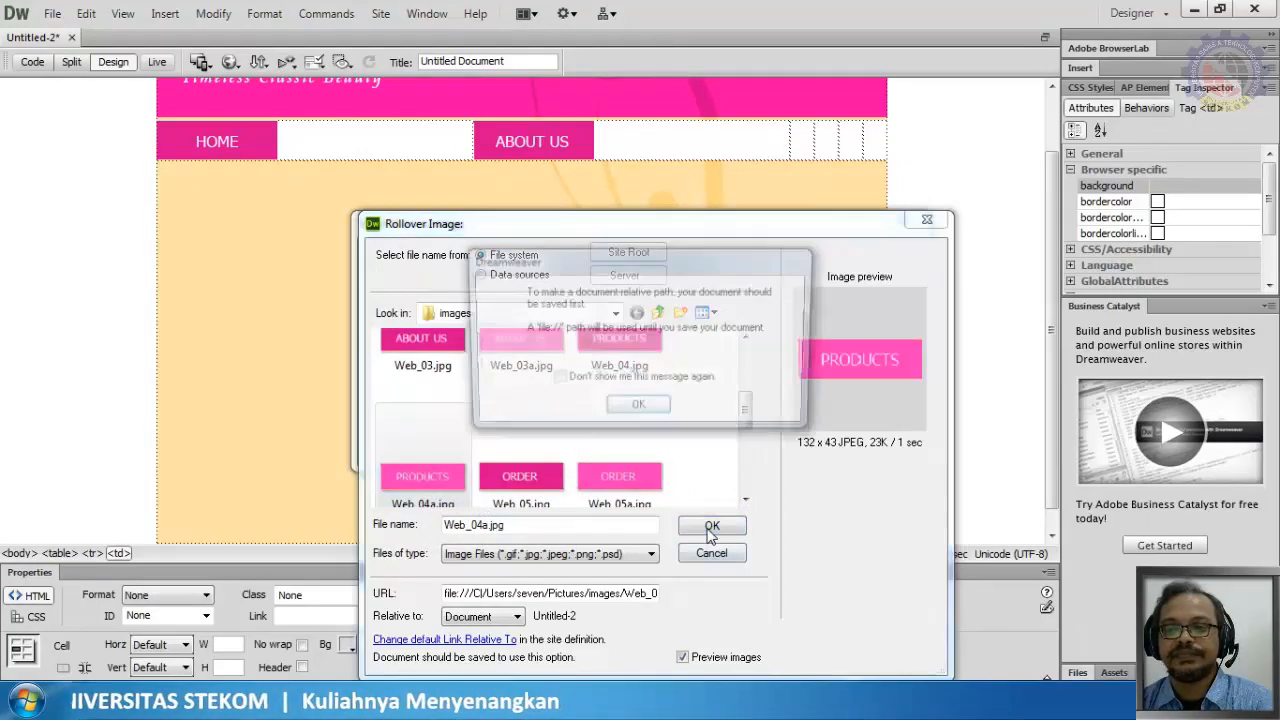
{"action": "left_click", "coordinate": [640, 409]}
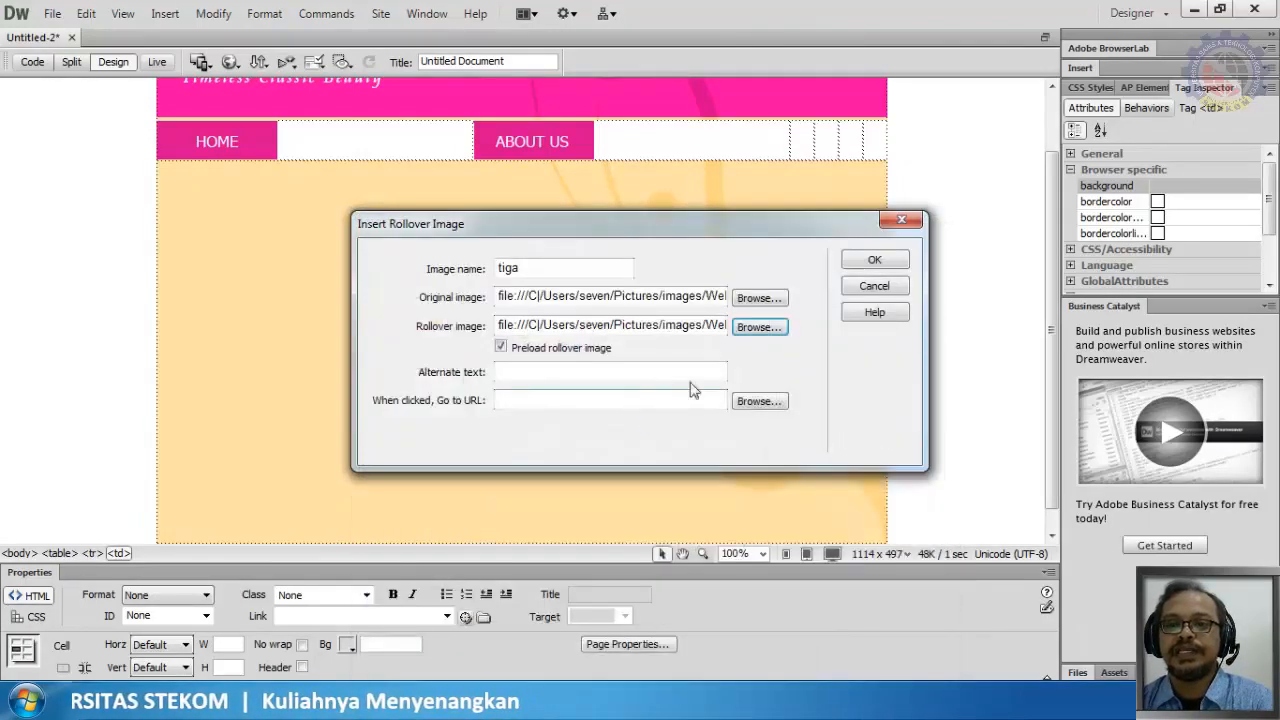
{"action": "left_click", "coordinate": [875, 262]}
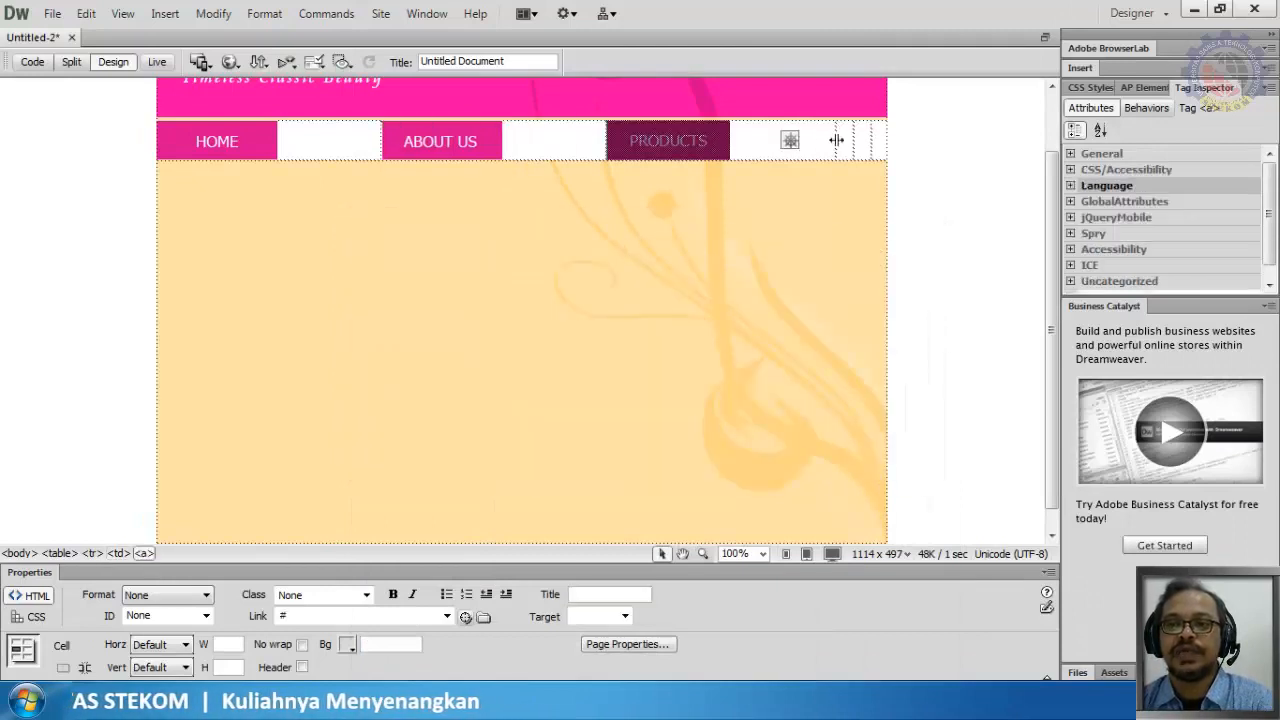
Start inserting a rollover image in the menu row's fourth cell and name it empat
{"action": "left_click", "coordinate": [165, 13]}
{"action": "mouse_move", "coordinate": [190, 80]}
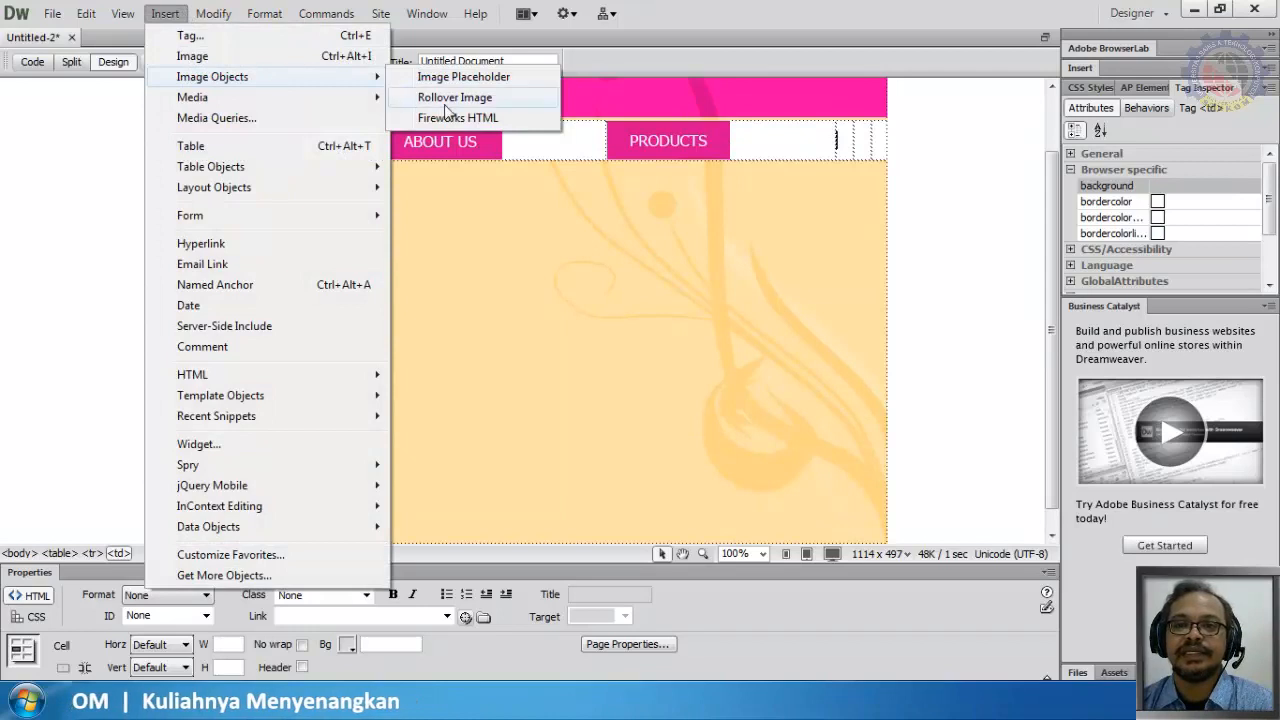
{"action": "left_click", "coordinate": [450, 99]}
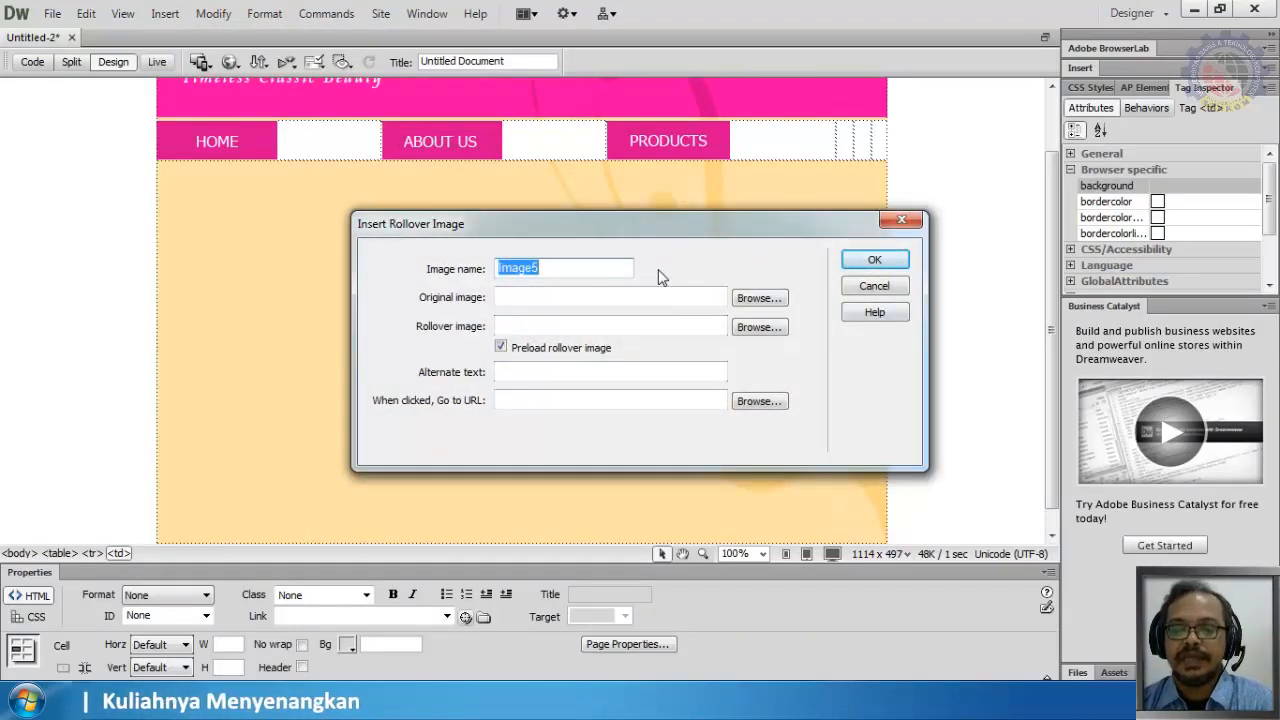
{"action": "type", "text": "empat"}
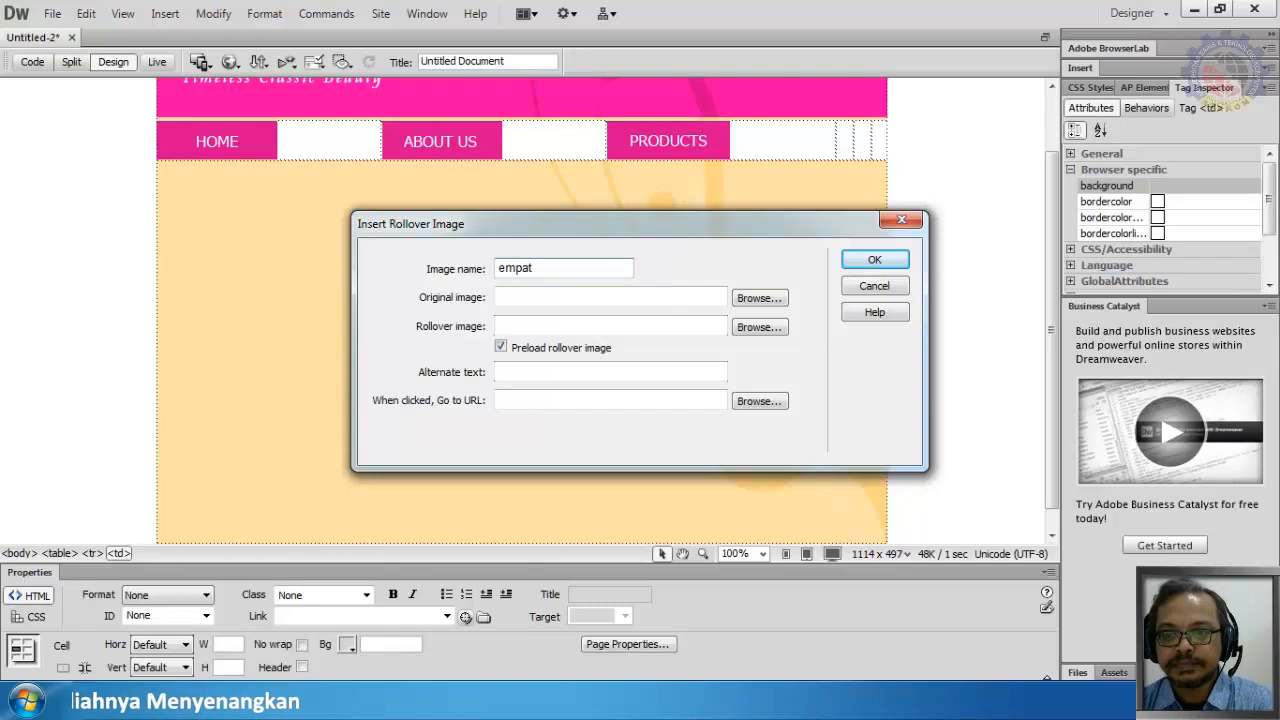
Choose the ORDER image Web_05.jpg as the original image for the empat rollover
{"action": "left_click", "coordinate": [766, 298]}
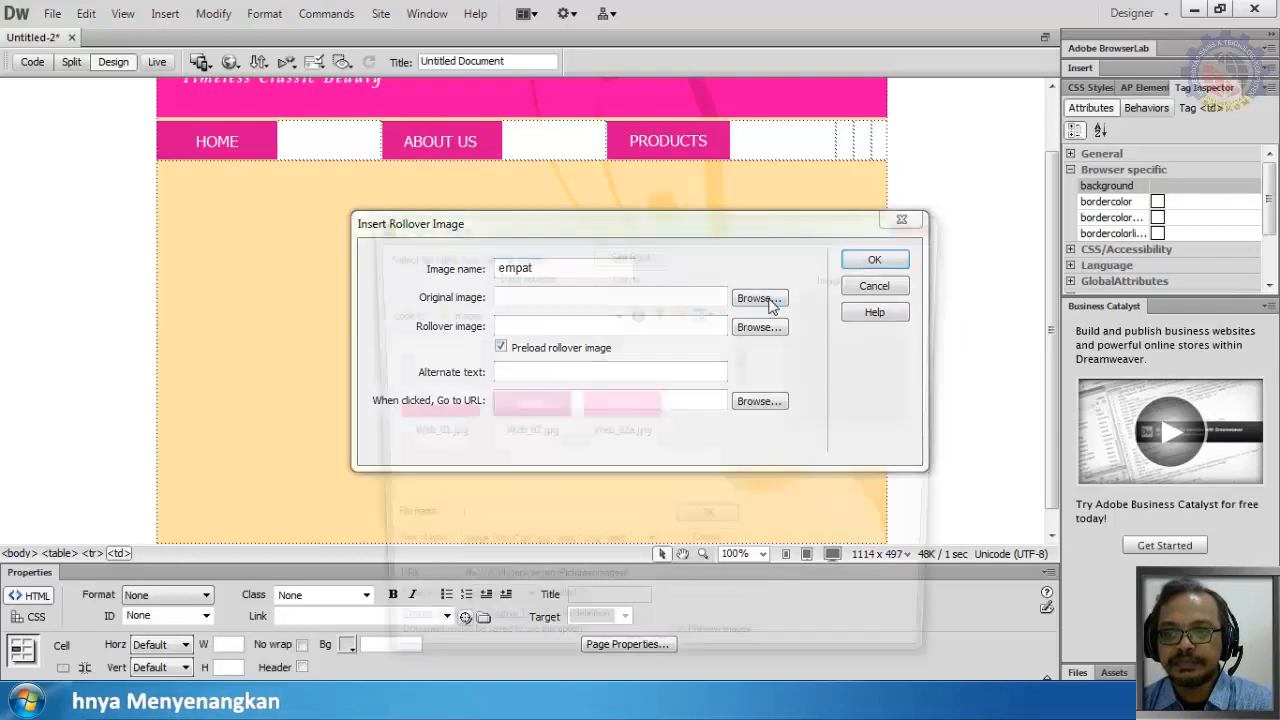
{"action": "scroll", "coordinate": [750, 470], "scroll_direction": "down", "scroll_amount": 3}
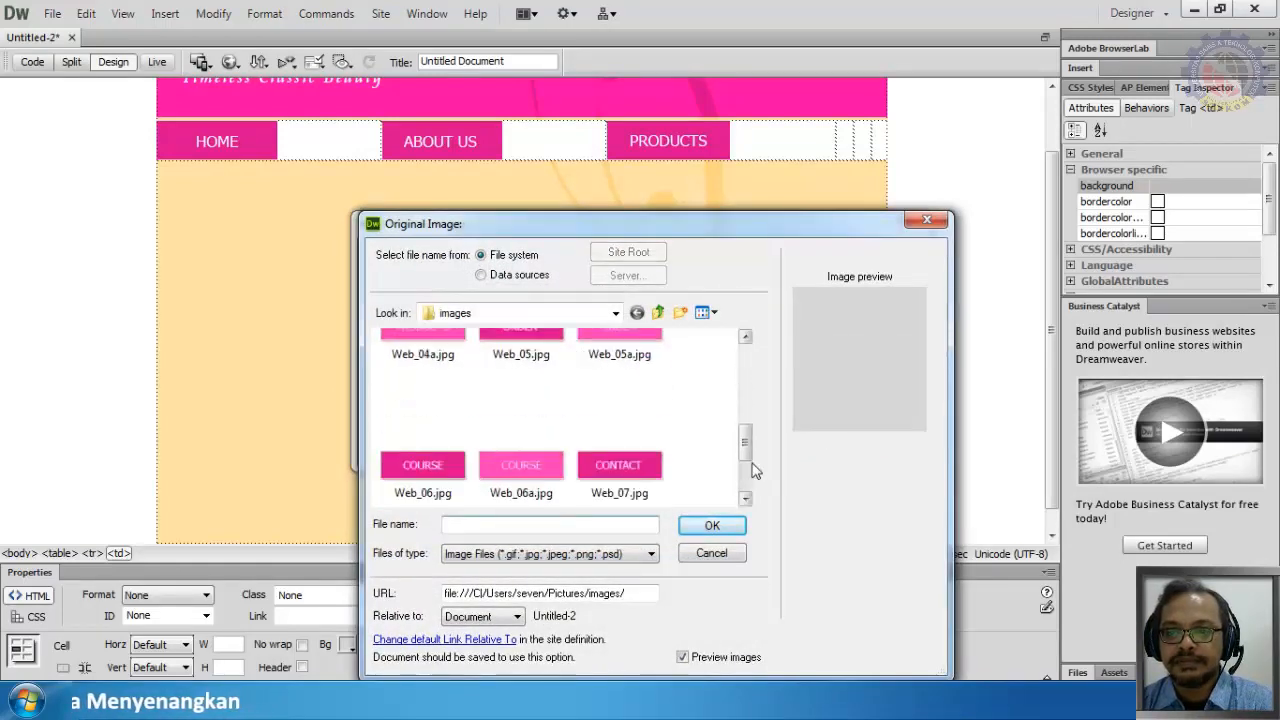
{"action": "left_click", "coordinate": [745, 337]}
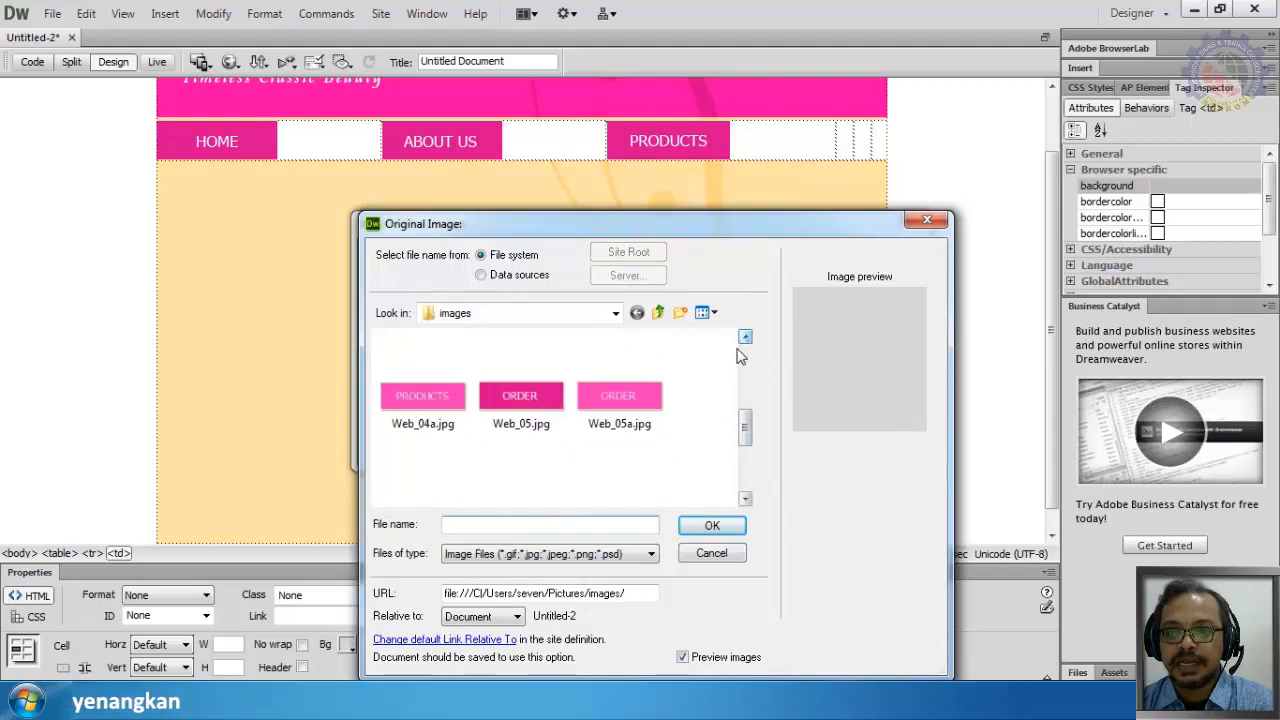
{"action": "left_click", "coordinate": [520, 405]}
{"action": "left_click", "coordinate": [712, 527]}
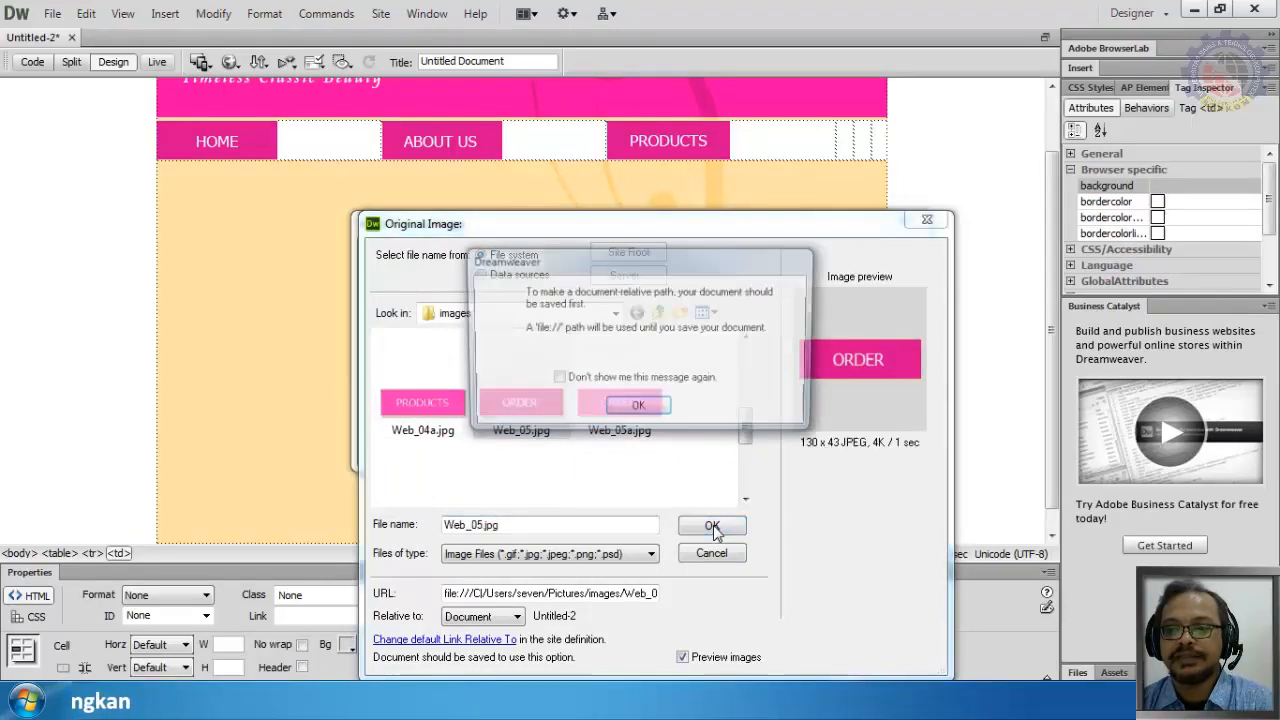
{"action": "left_click", "coordinate": [642, 412]}
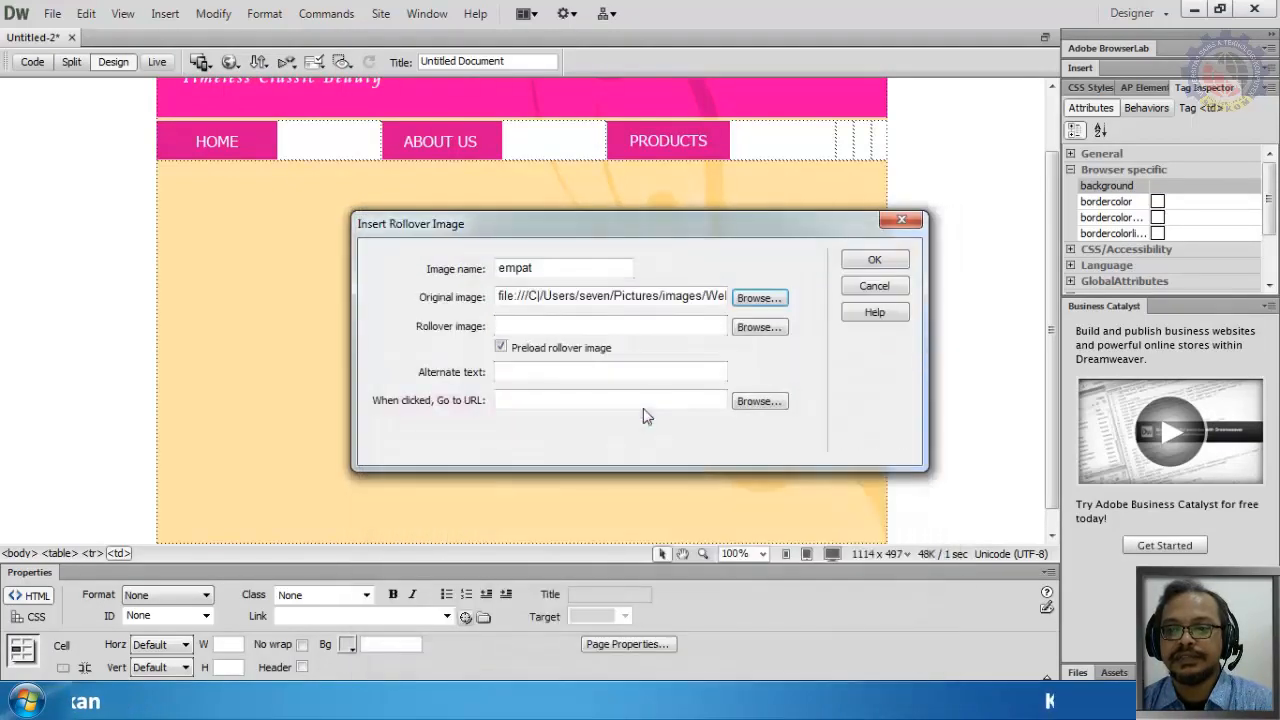
Choose Web_05a.jpg as the rollover image for empat and insert the ORDER button in the fourth menu cell
{"action": "left_click", "coordinate": [759, 327]}
{"action": "scroll", "coordinate": [750, 458], "scroll_direction": "down", "scroll_amount": 5}
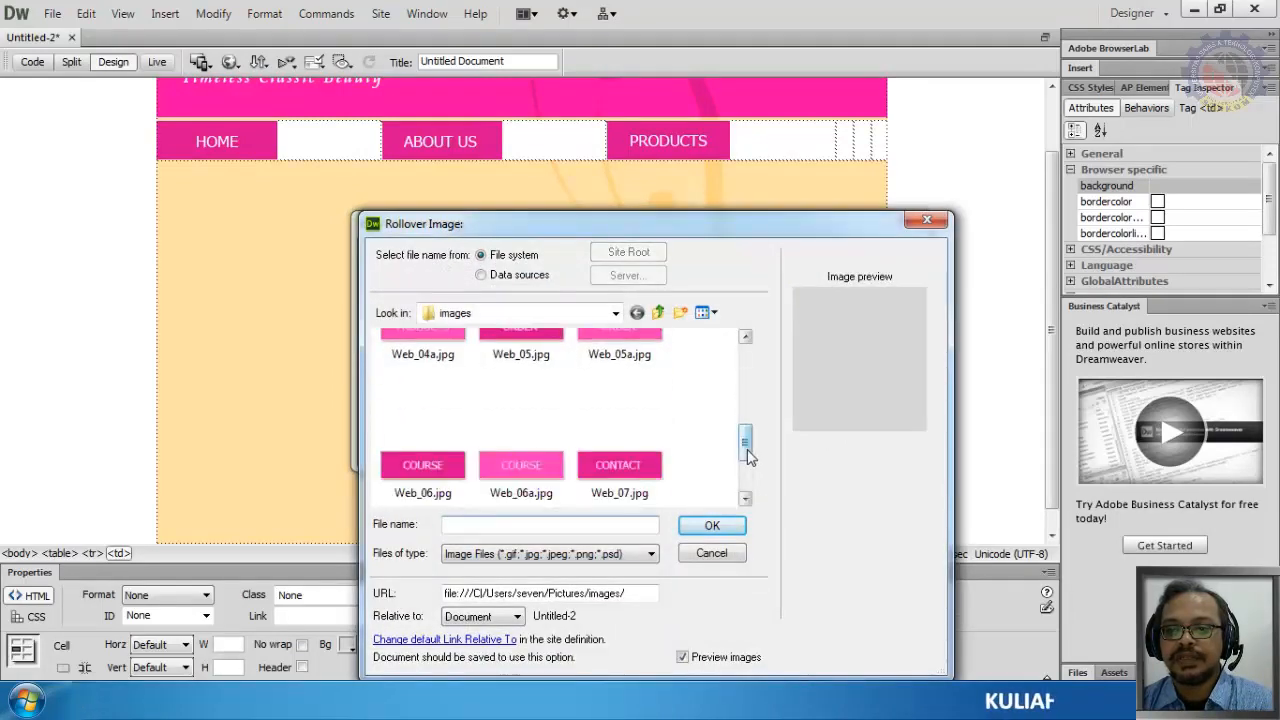
{"action": "left_click", "coordinate": [745, 337]}
{"action": "left_click", "coordinate": [619, 400]}
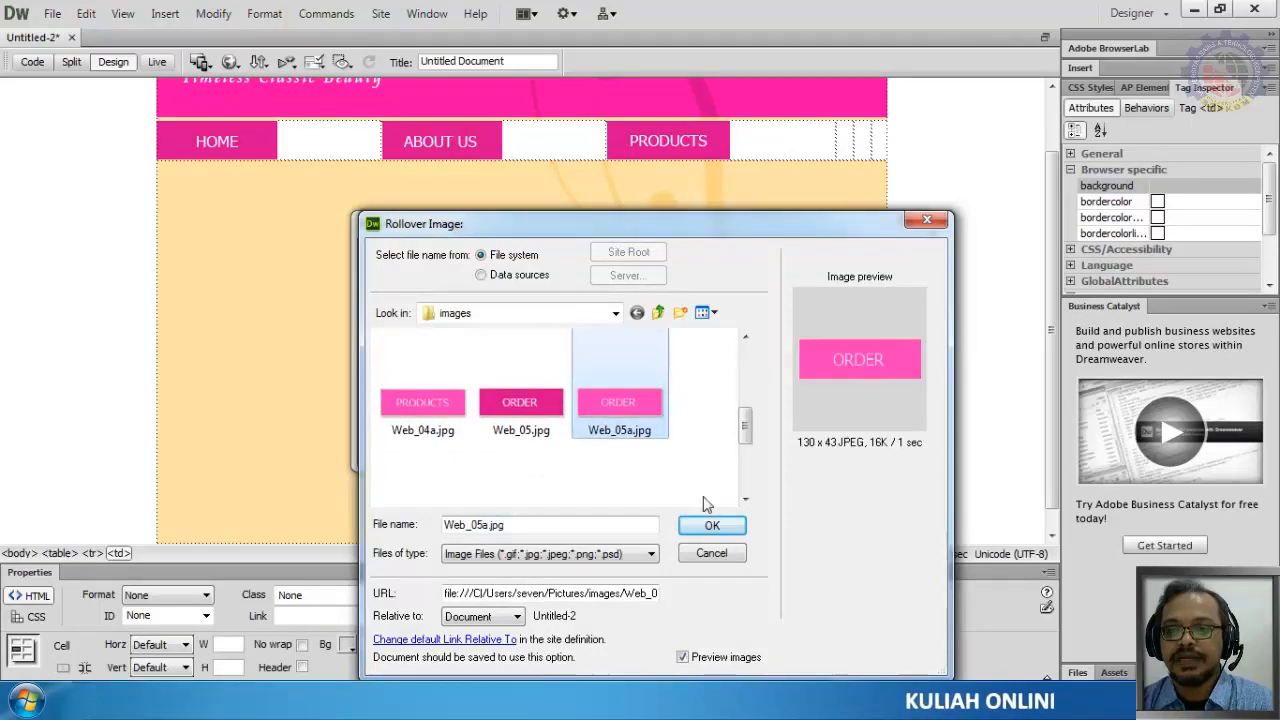
{"action": "left_click", "coordinate": [712, 525]}
{"action": "left_click", "coordinate": [628, 409]}
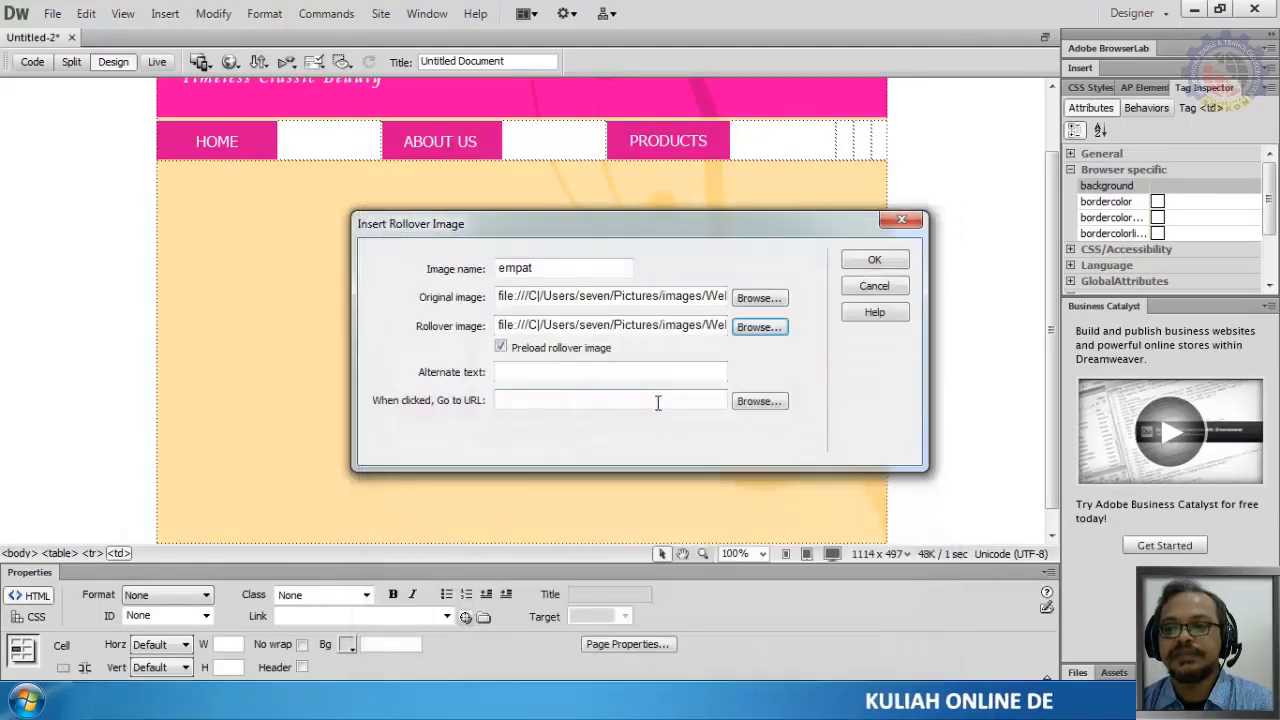
{"action": "left_click", "coordinate": [864, 260]}
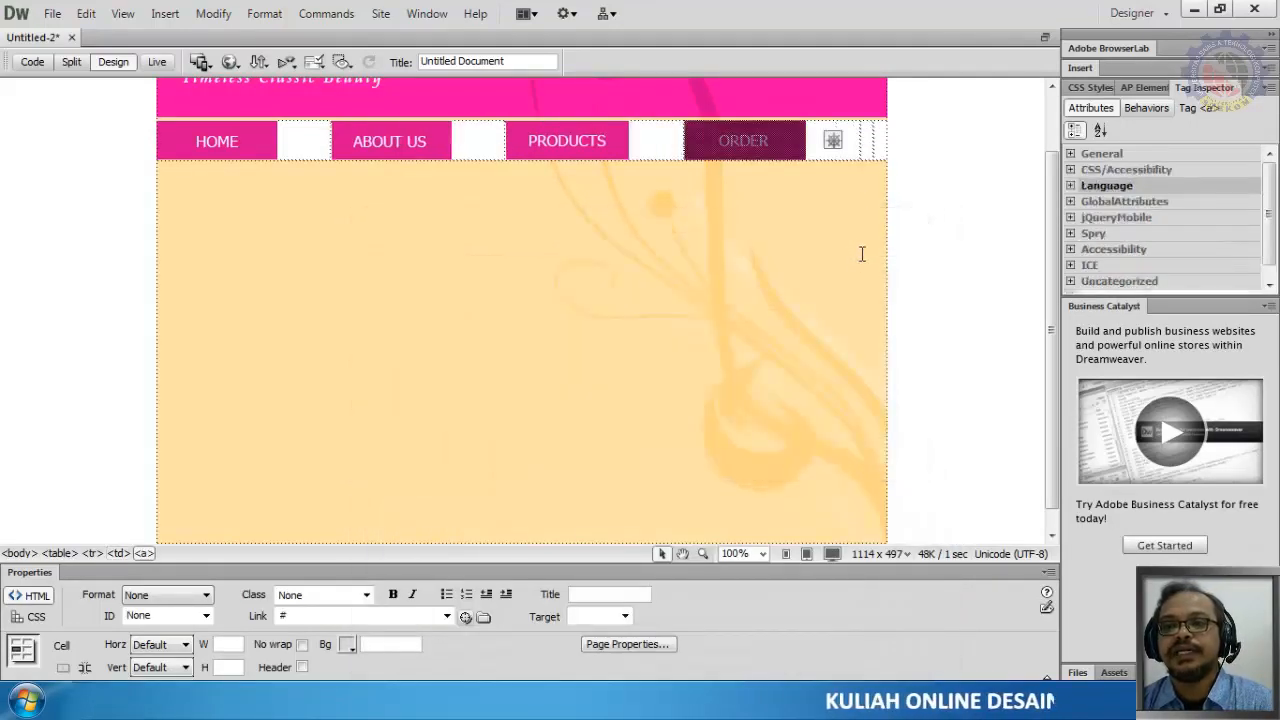
Start inserting a rollover image in the menu row's fifth cell and name it lima
{"action": "left_click", "coordinate": [868, 146]}
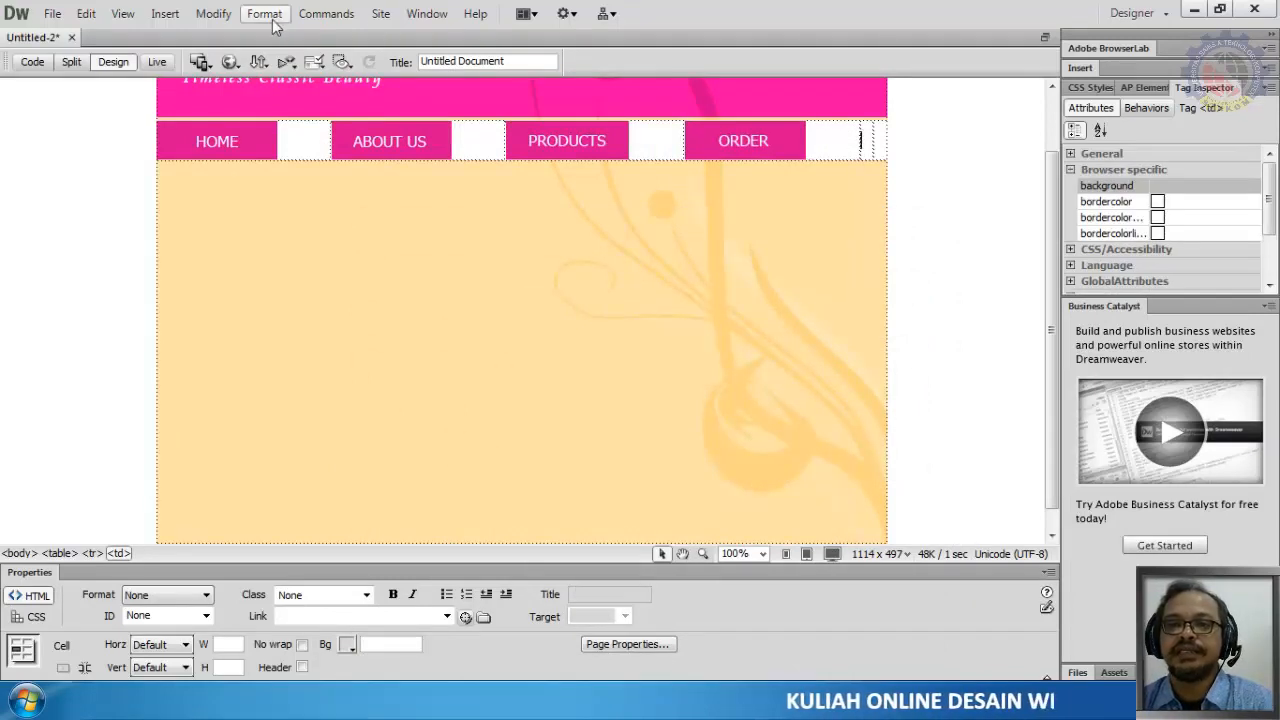
{"action": "left_click", "coordinate": [170, 14]}
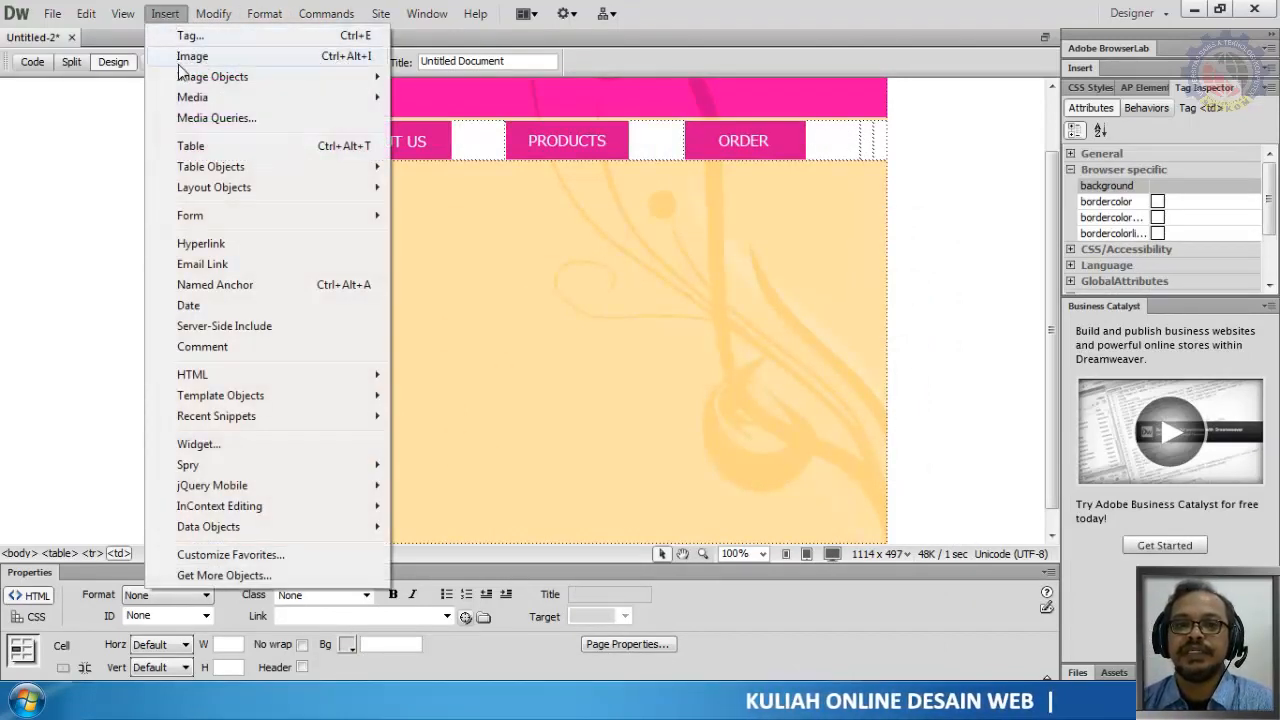
{"action": "mouse_move", "coordinate": [357, 78]}
{"action": "left_click", "coordinate": [460, 96]}
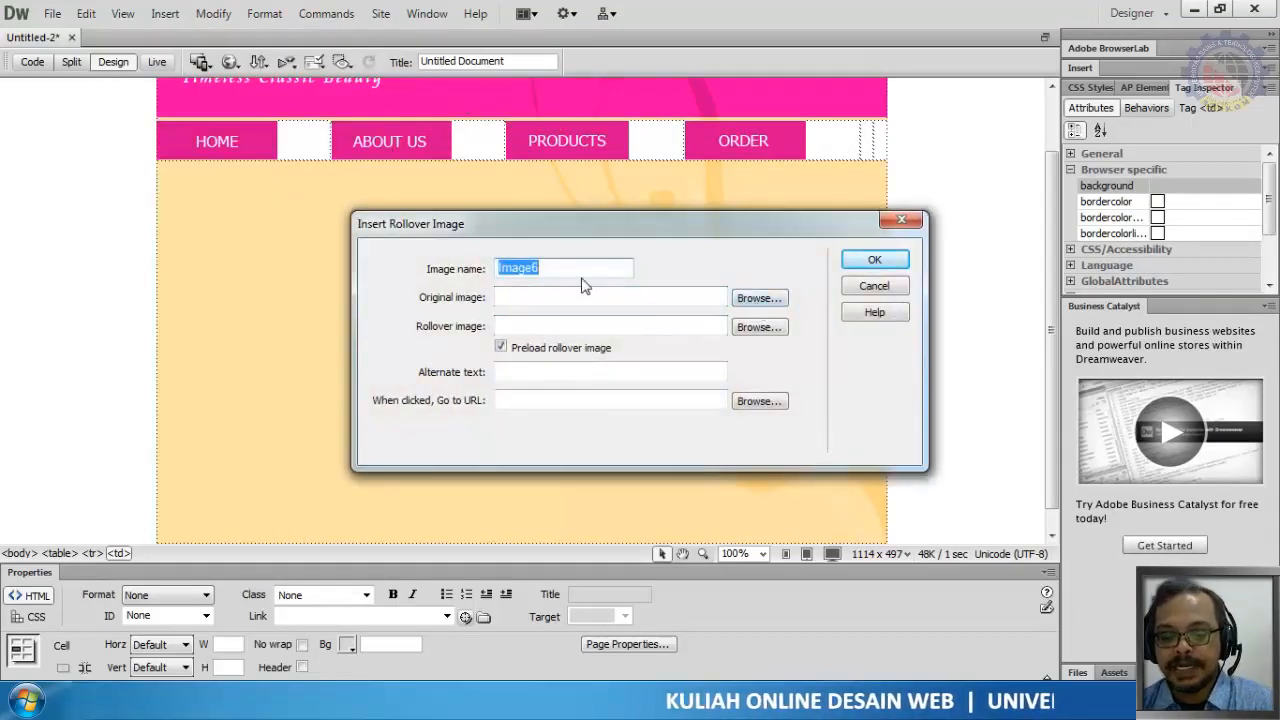
{"action": "type", "text": "lima"}
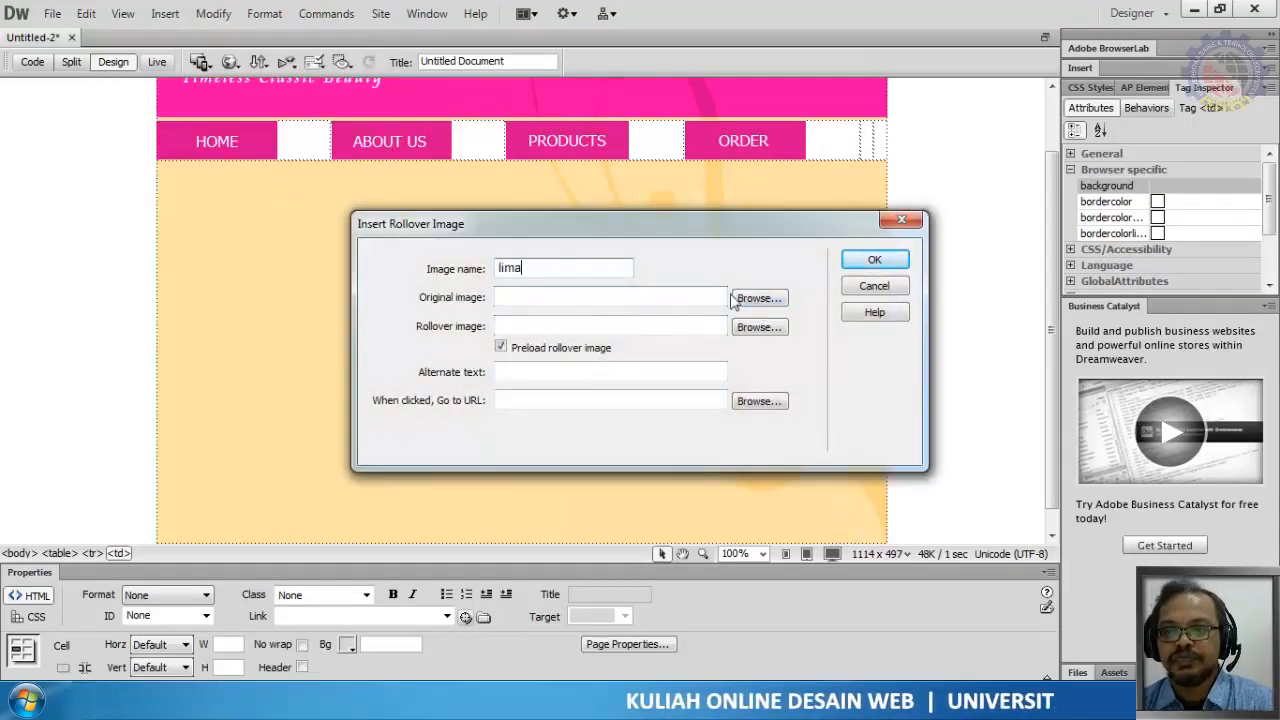
Choose the COURSE image Web_06.jpg as the original image for the lima rollover
{"action": "left_click", "coordinate": [740, 299]}
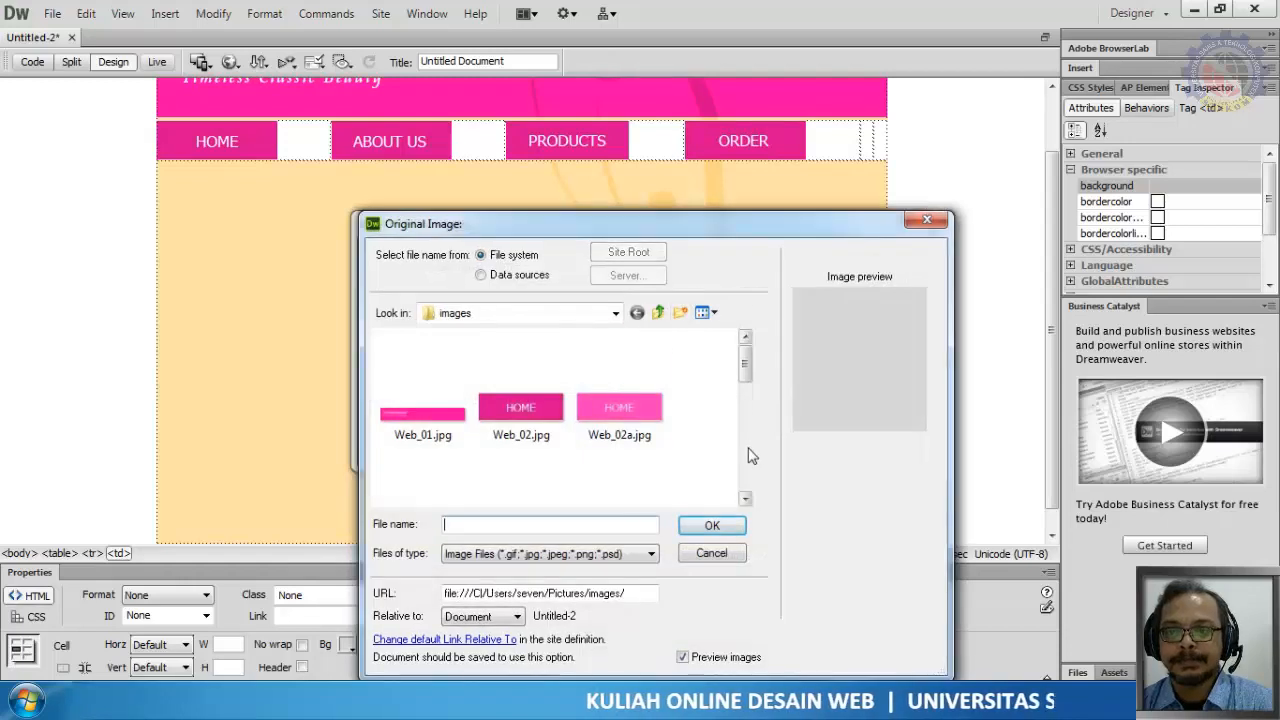
{"action": "scroll", "coordinate": [752, 455], "scroll_direction": "down", "scroll_amount": 3}
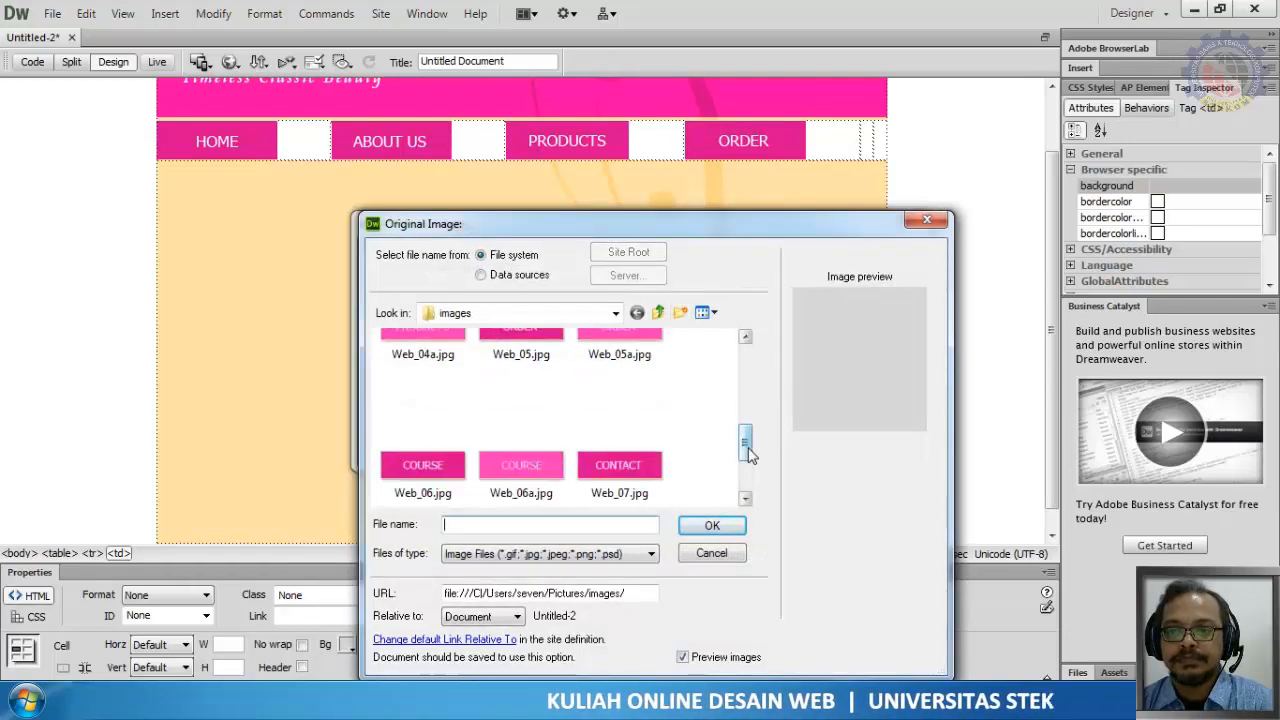
{"action": "left_click", "coordinate": [449, 460]}
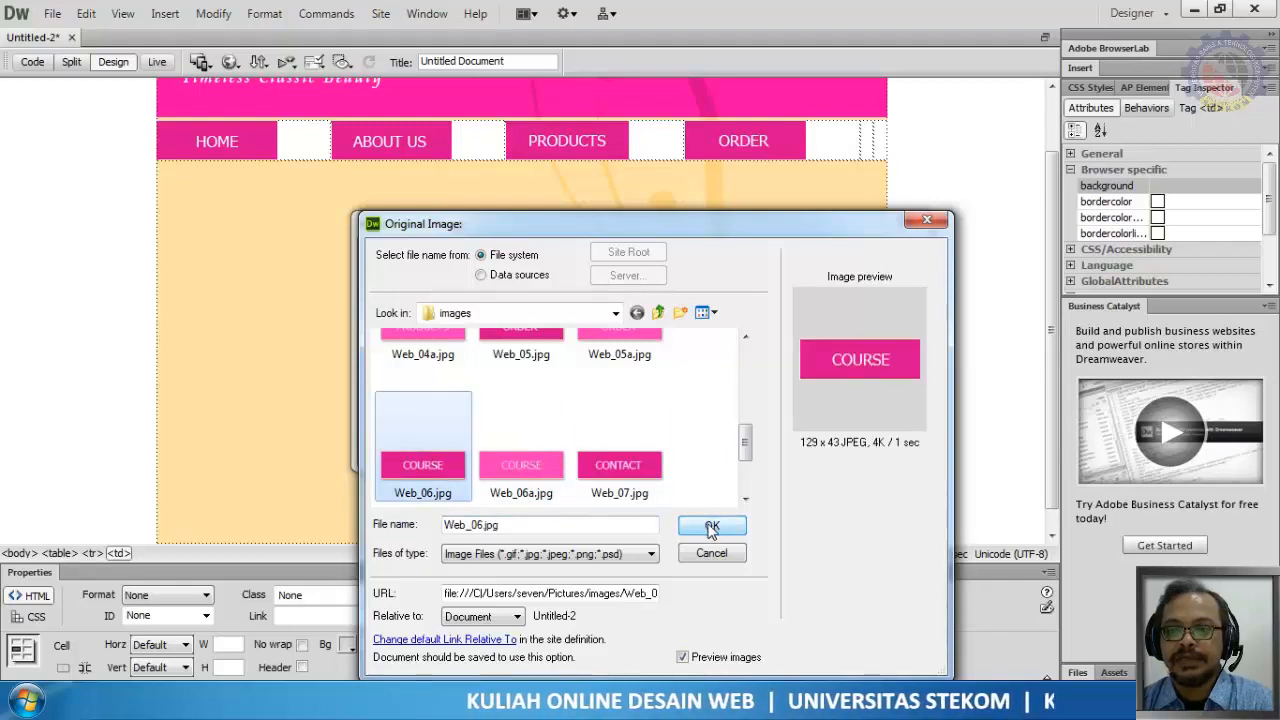
{"action": "left_click", "coordinate": [424, 493]}
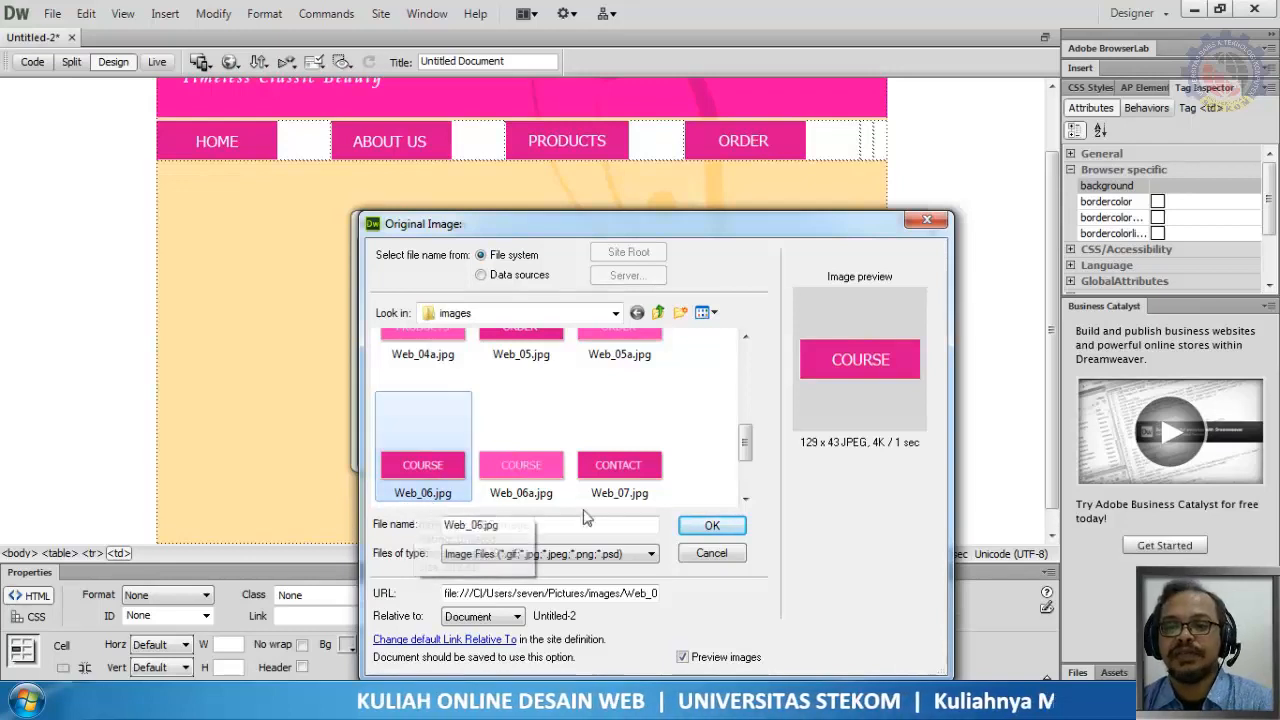
{"action": "left_click", "coordinate": [712, 527]}
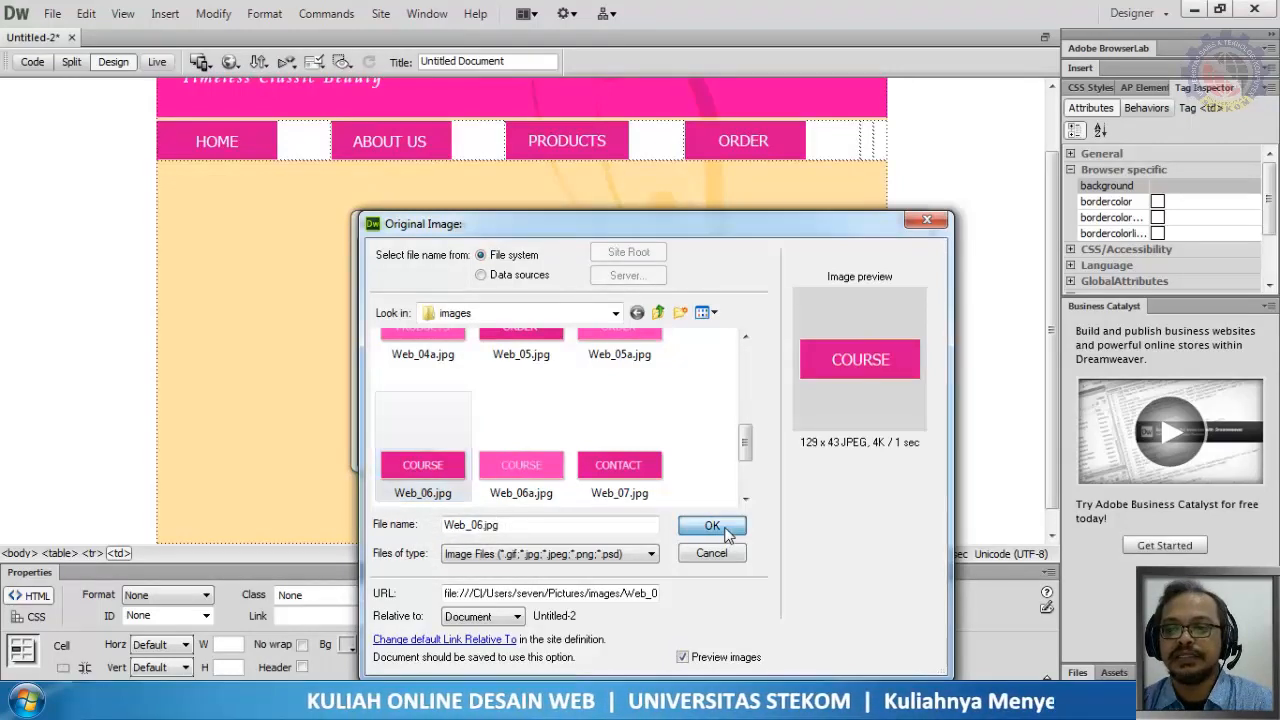
{"action": "left_click", "coordinate": [638, 410]}
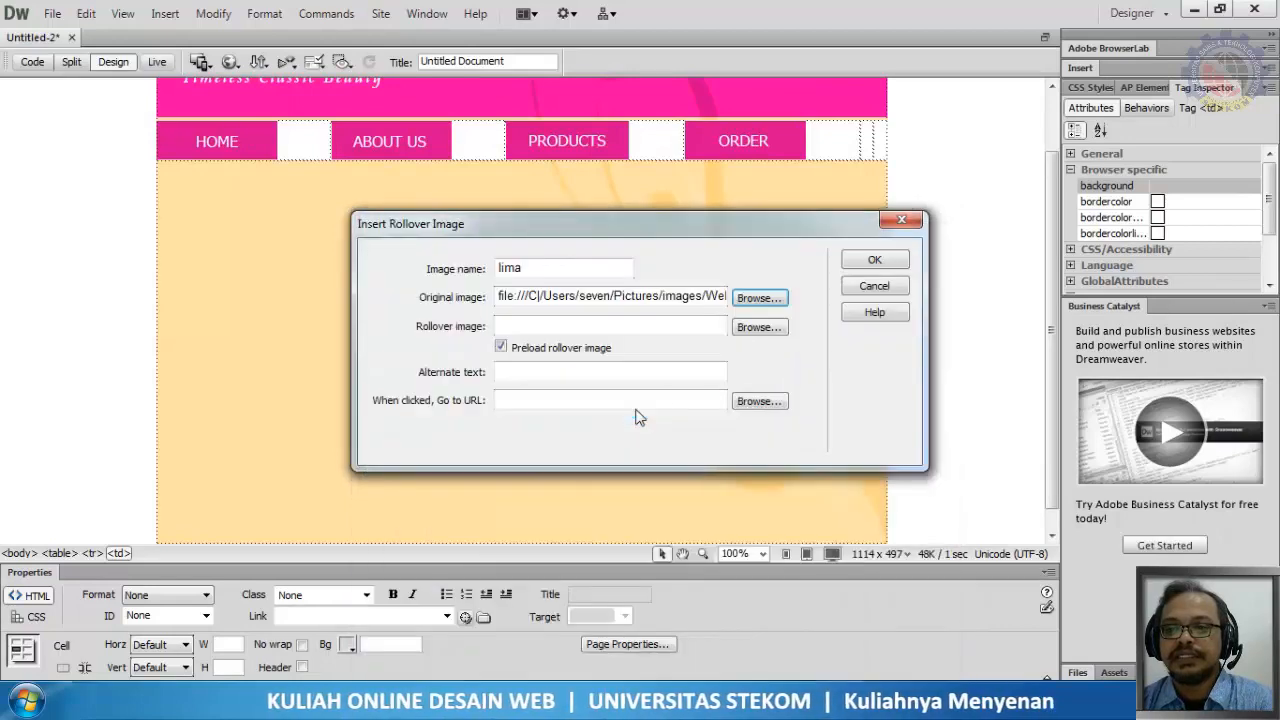
Choose Web_06a.jpg as the rollover image for lima and insert the COURSE button in the fifth menu cell
{"action": "left_click", "coordinate": [749, 331]}
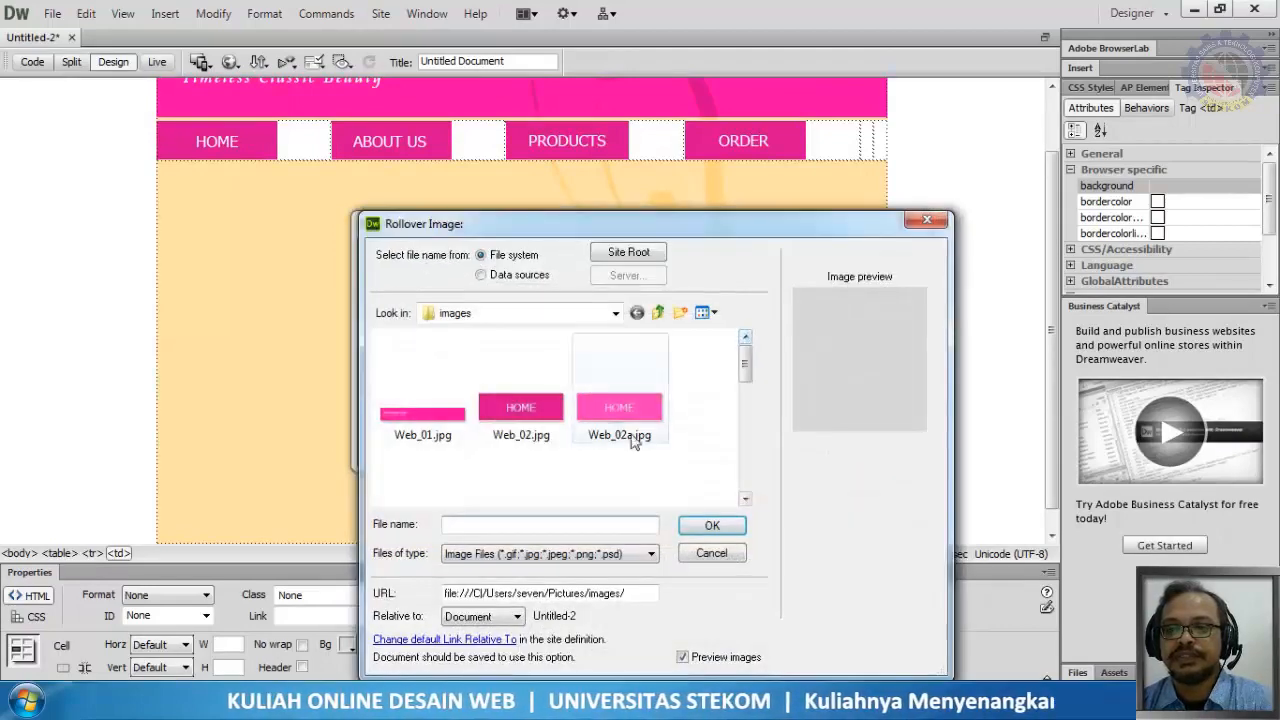
{"action": "left_click", "coordinate": [746, 458]}
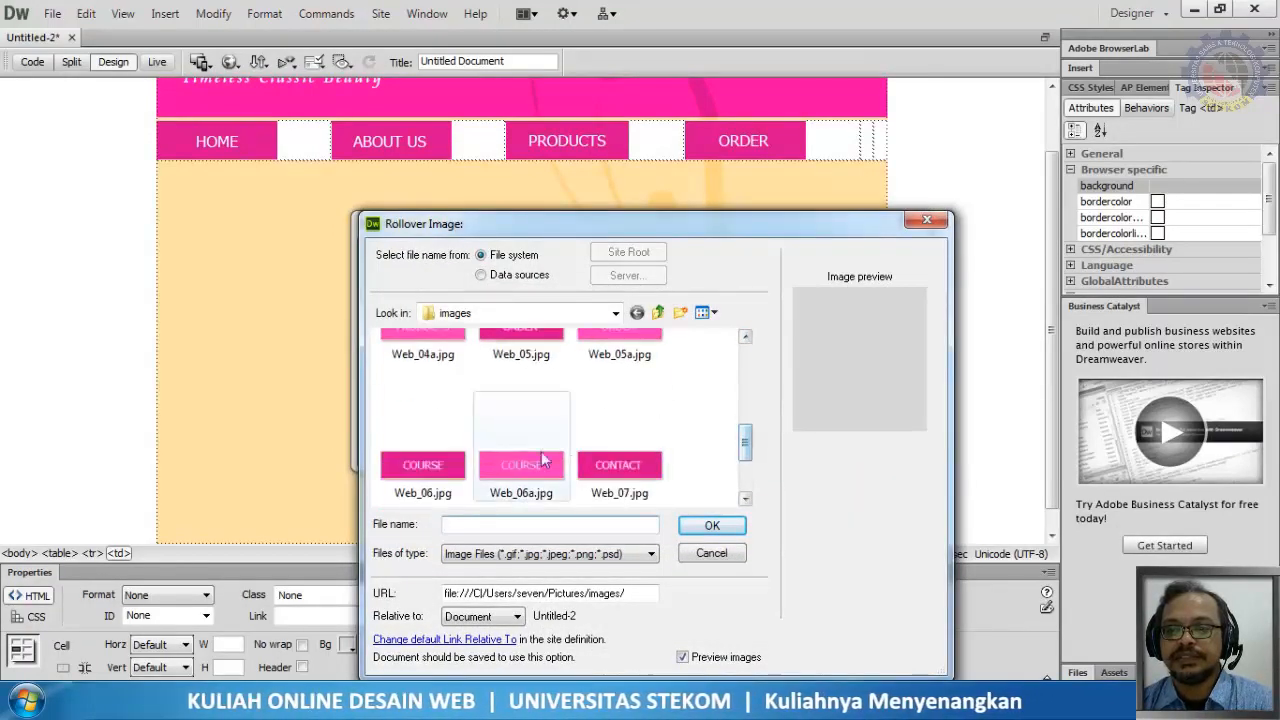
{"action": "left_click", "coordinate": [489, 459]}
{"action": "left_click", "coordinate": [697, 525]}
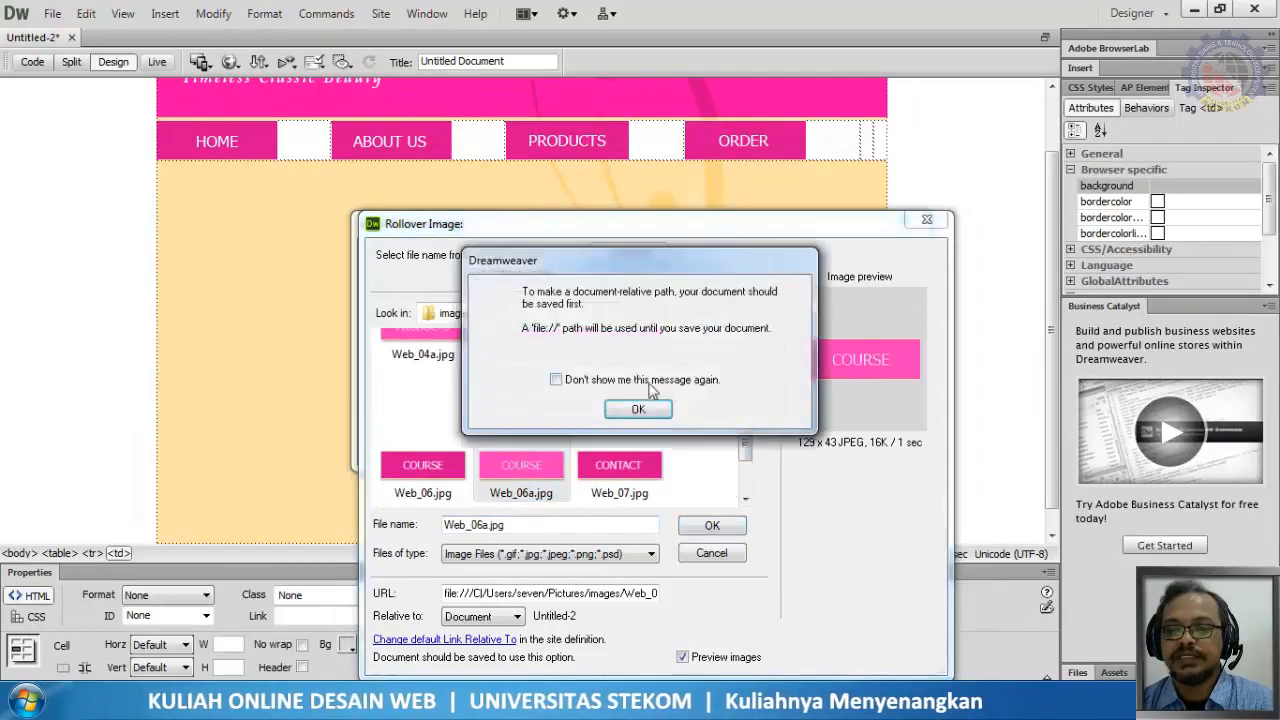
{"action": "left_click", "coordinate": [638, 405]}
{"action": "left_click", "coordinate": [869, 260]}
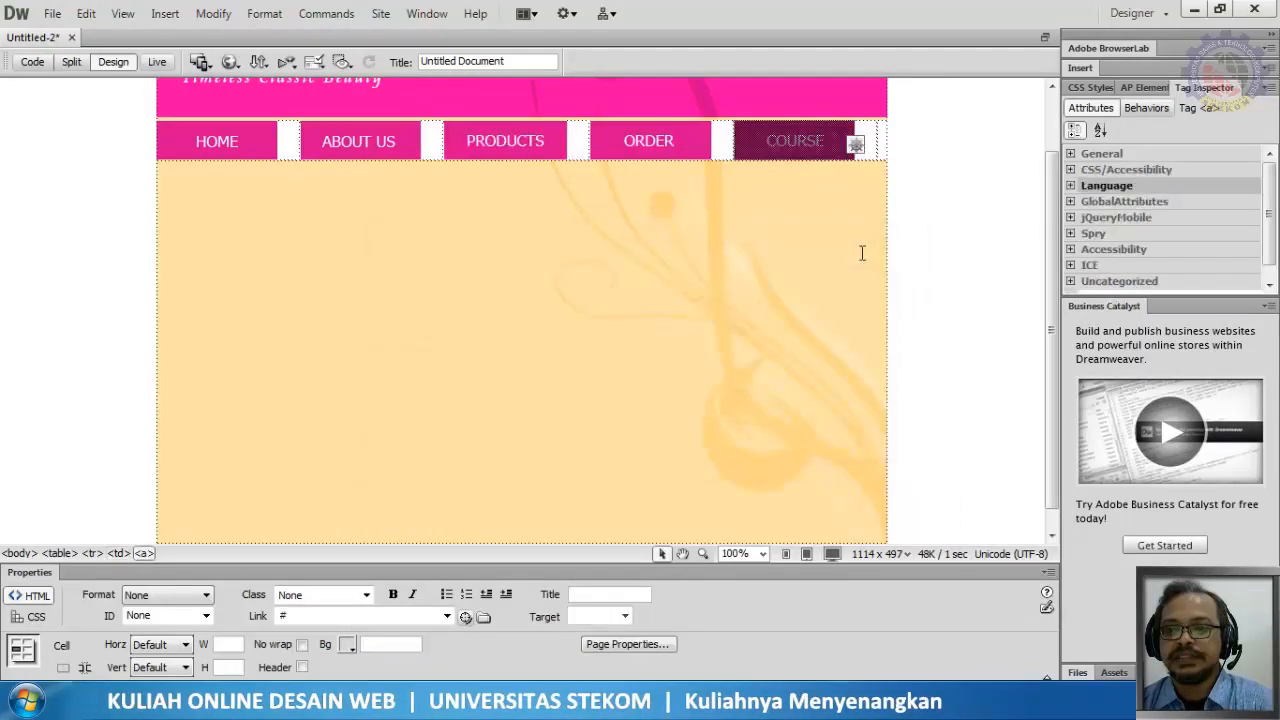
Start inserting a rollover image in the menu row's sixth cell and name it enam
{"action": "left_click", "coordinate": [880, 147]}
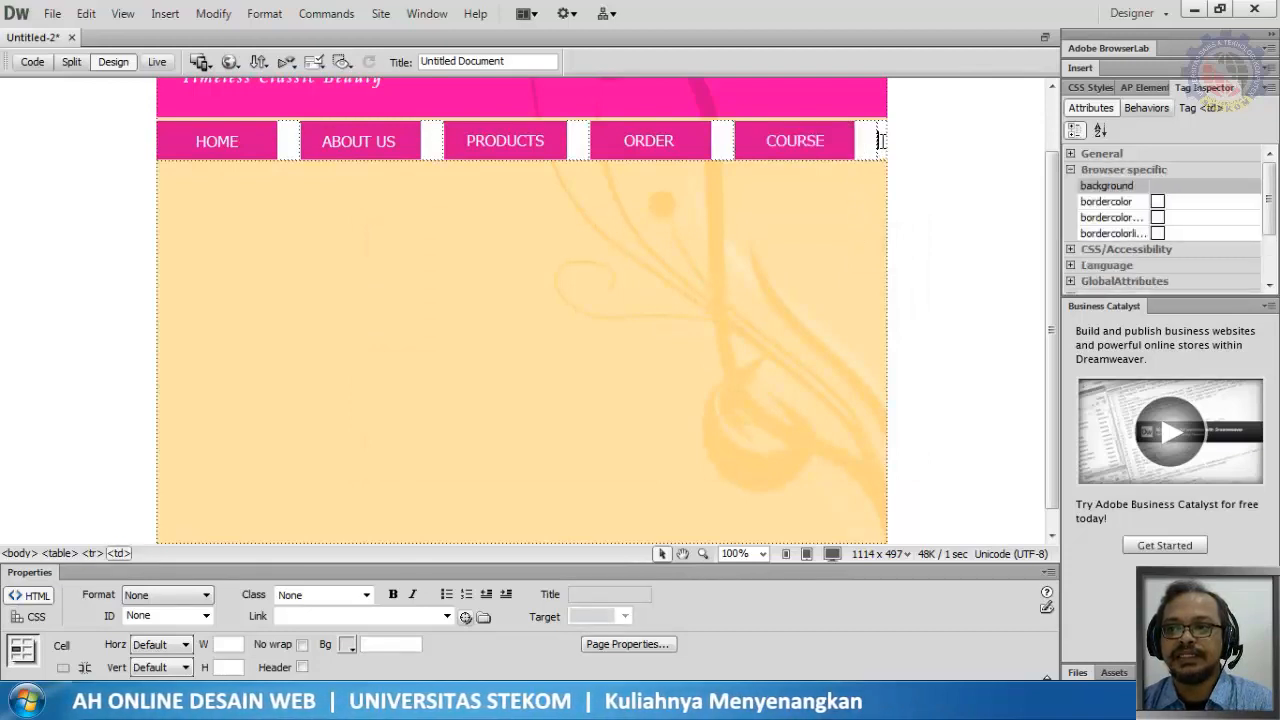
{"action": "left_click", "coordinate": [165, 13]}
{"action": "mouse_move", "coordinate": [190, 84]}
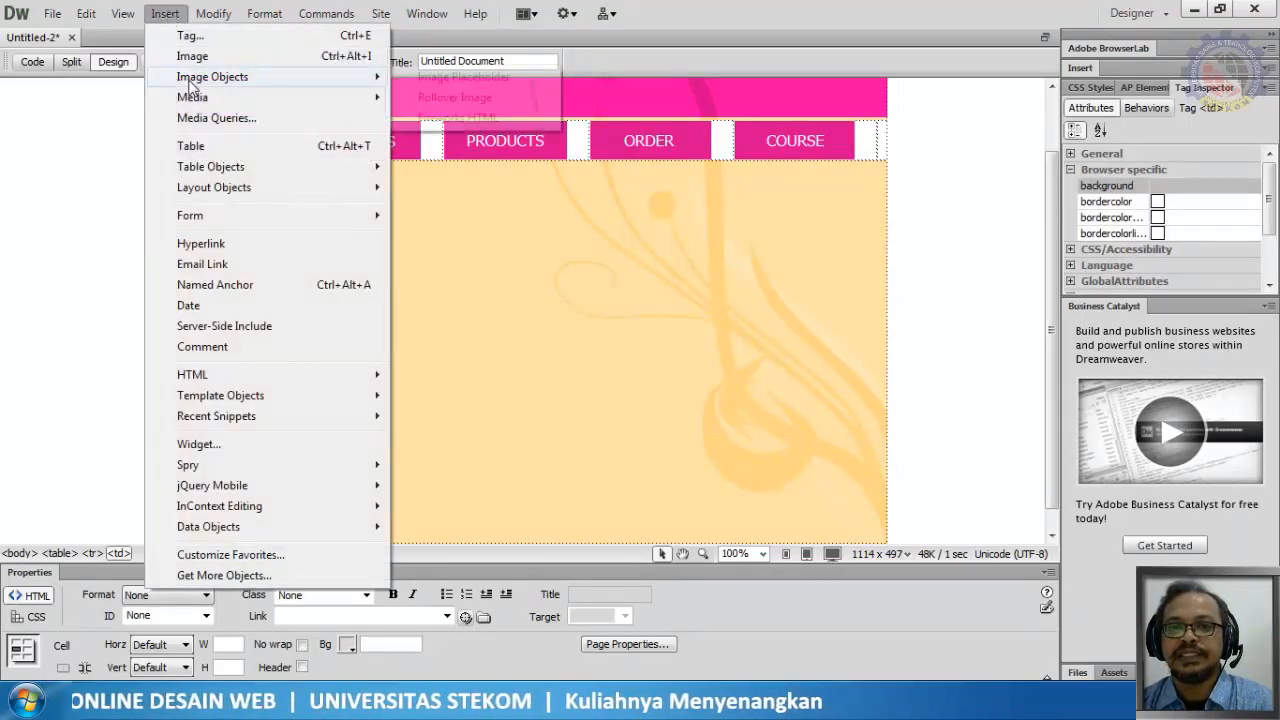
{"action": "left_click", "coordinate": [460, 98]}
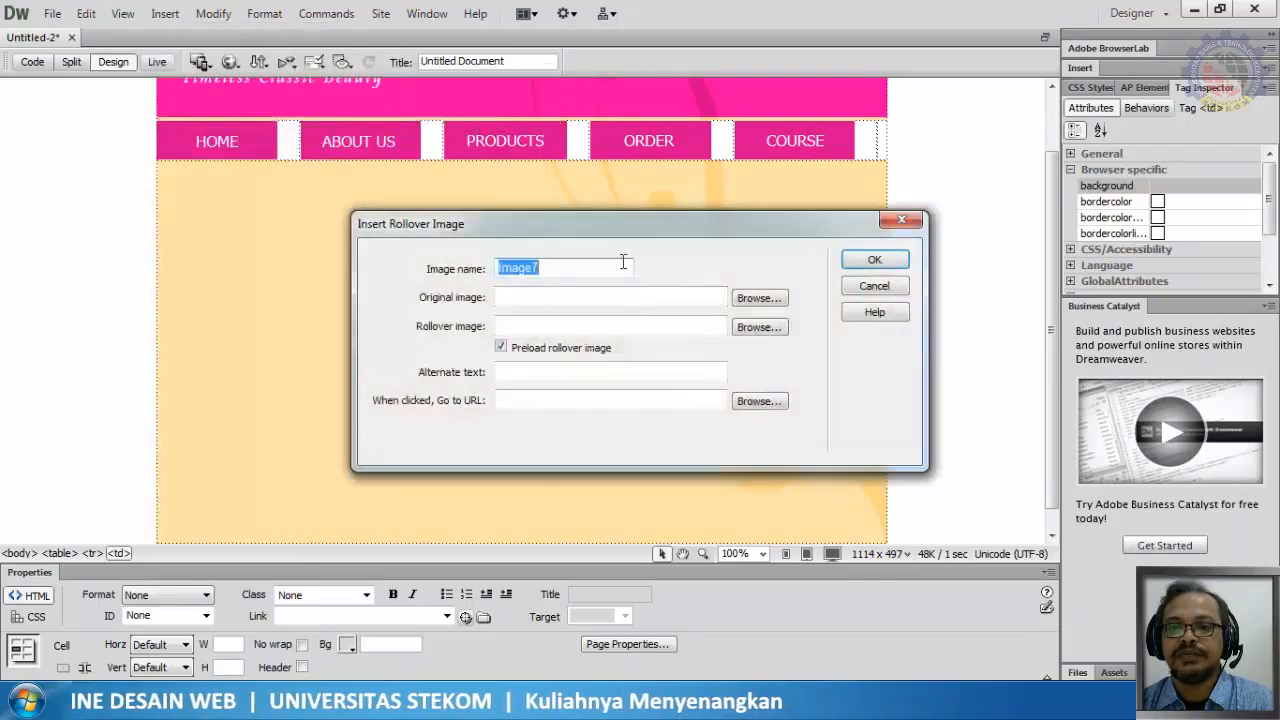
{"action": "type", "text": "enam"}
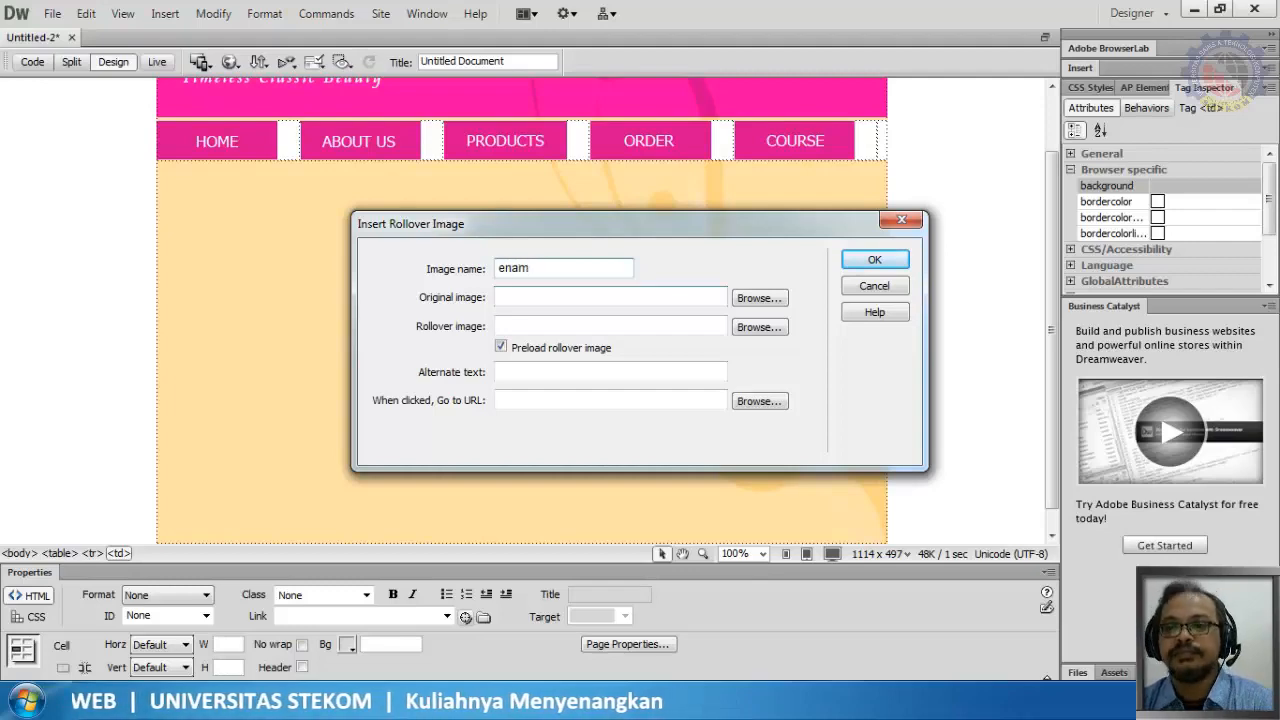
Choose the CONTACT image Web_07.jpg as the original image for the enam rollover
{"action": "left_click", "coordinate": [760, 298]}
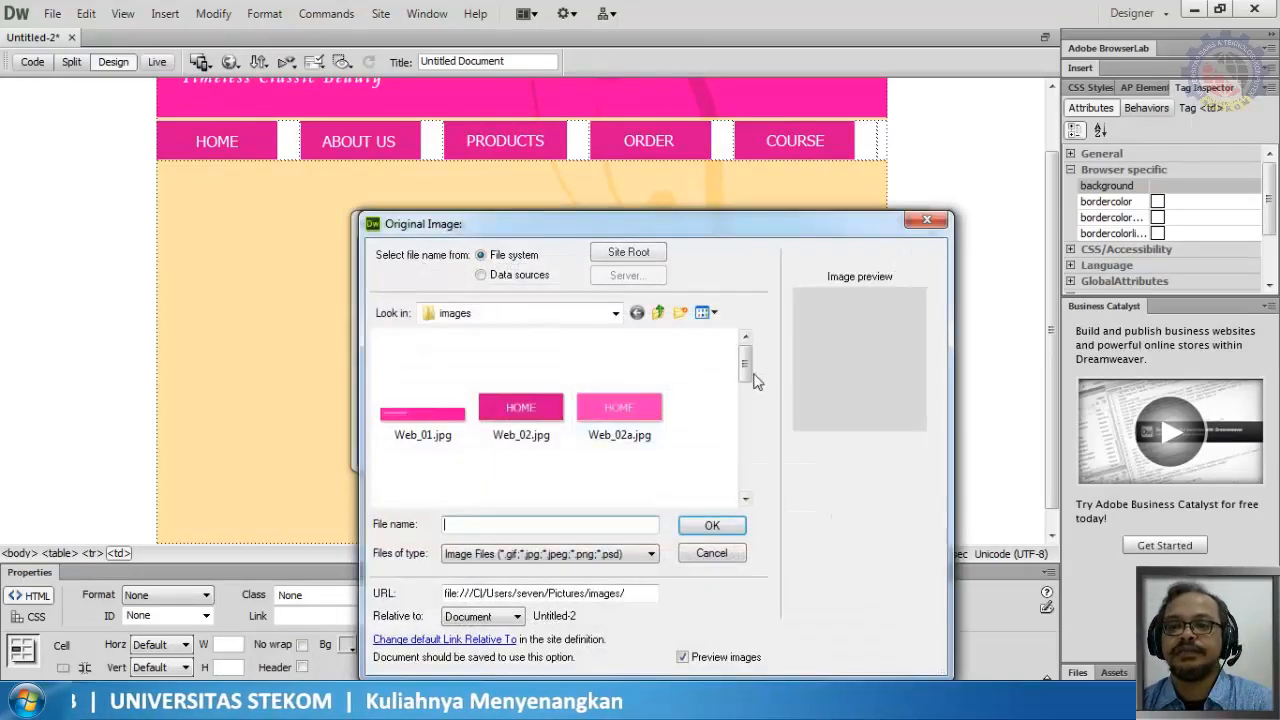
{"action": "left_click_drag", "start_coordinate": [746, 372], "coordinate": [743, 457]}
{"action": "left_click", "coordinate": [618, 385]}
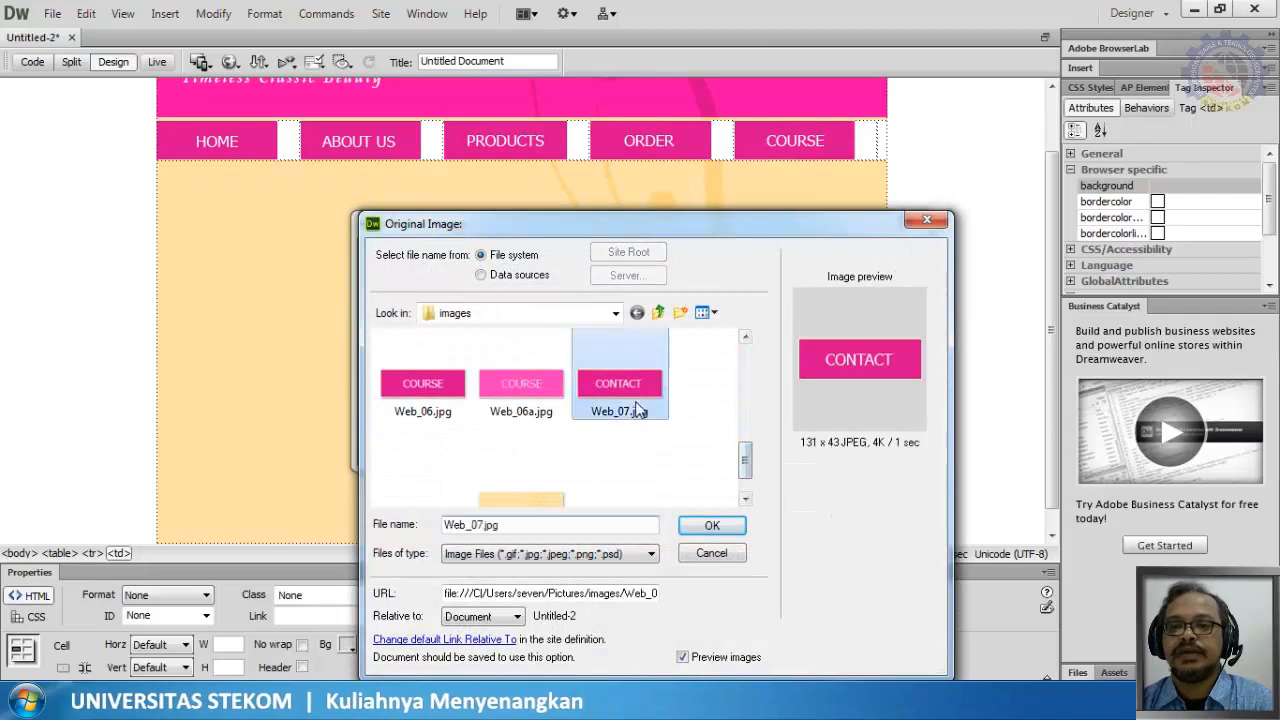
{"action": "left_click", "coordinate": [712, 526]}
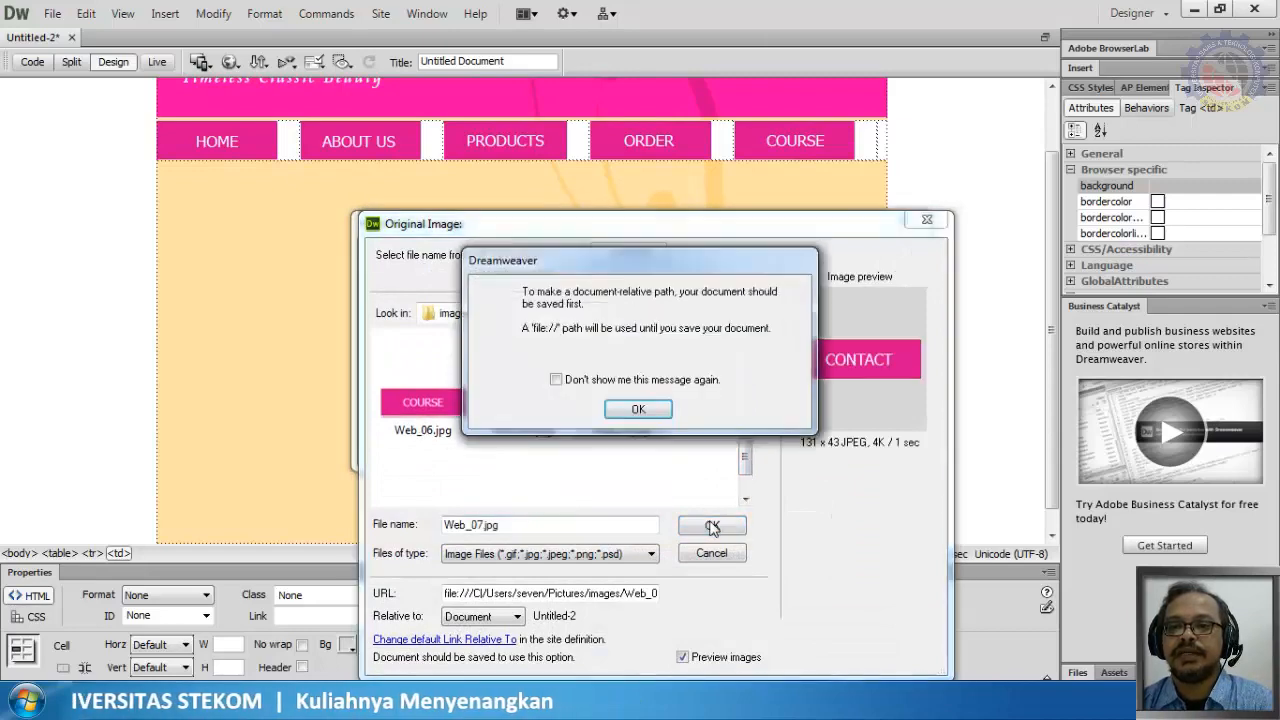
{"action": "left_click", "coordinate": [637, 407]}
Choose Web_07a.jpg as the rollover image for enam and insert the CONTACT button in the sixth menu cell
{"action": "left_click", "coordinate": [760, 331]}
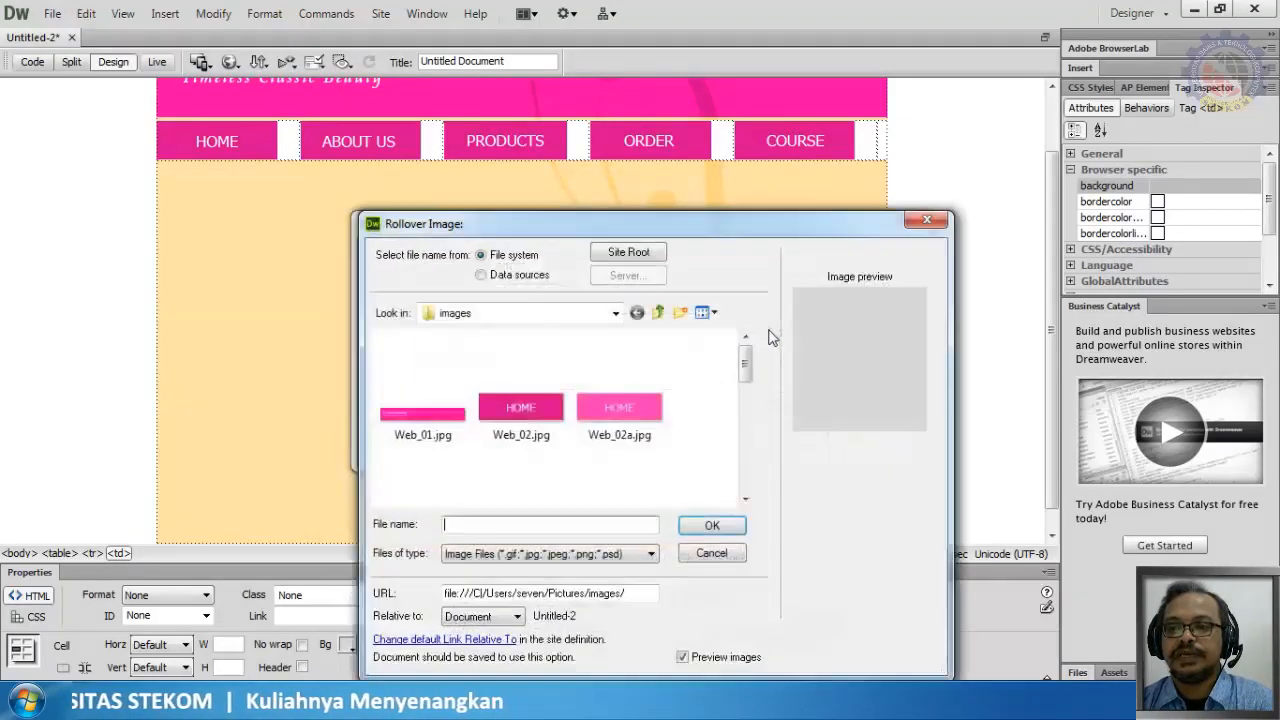
{"action": "left_click_drag", "start_coordinate": [746, 362], "coordinate": [745, 470]}
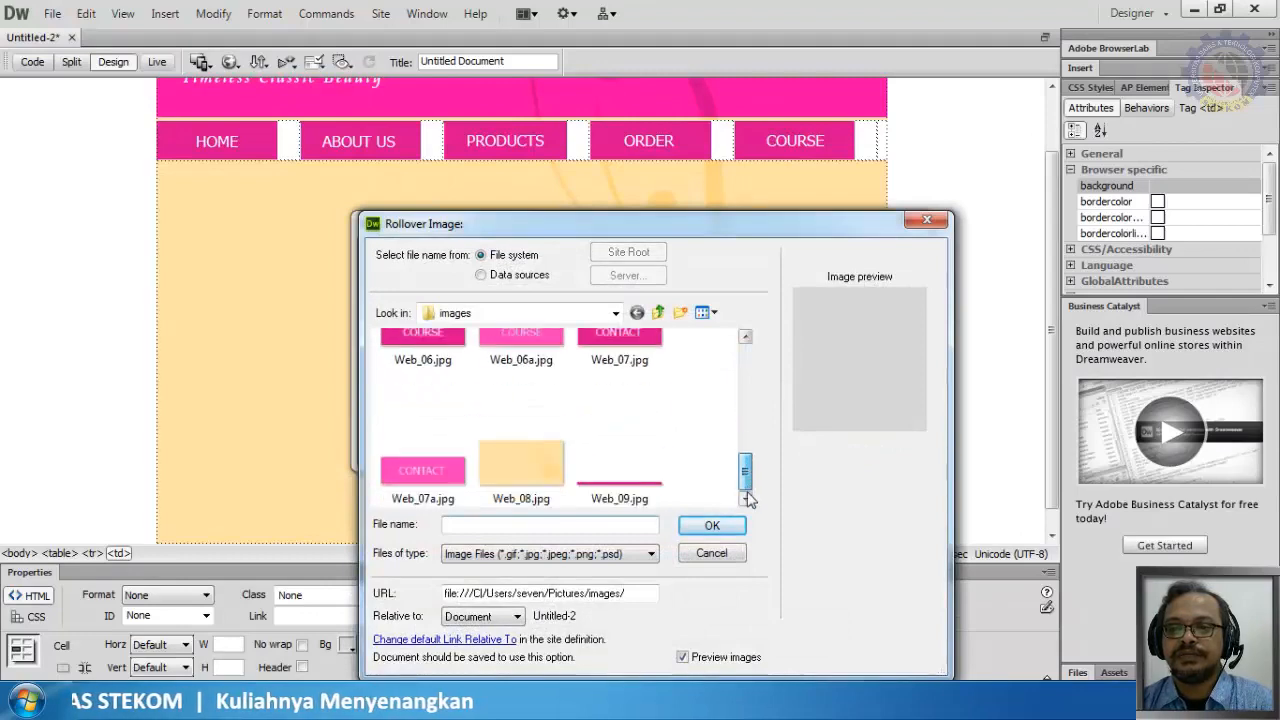
{"action": "left_click", "coordinate": [451, 464]}
{"action": "left_click", "coordinate": [708, 528]}
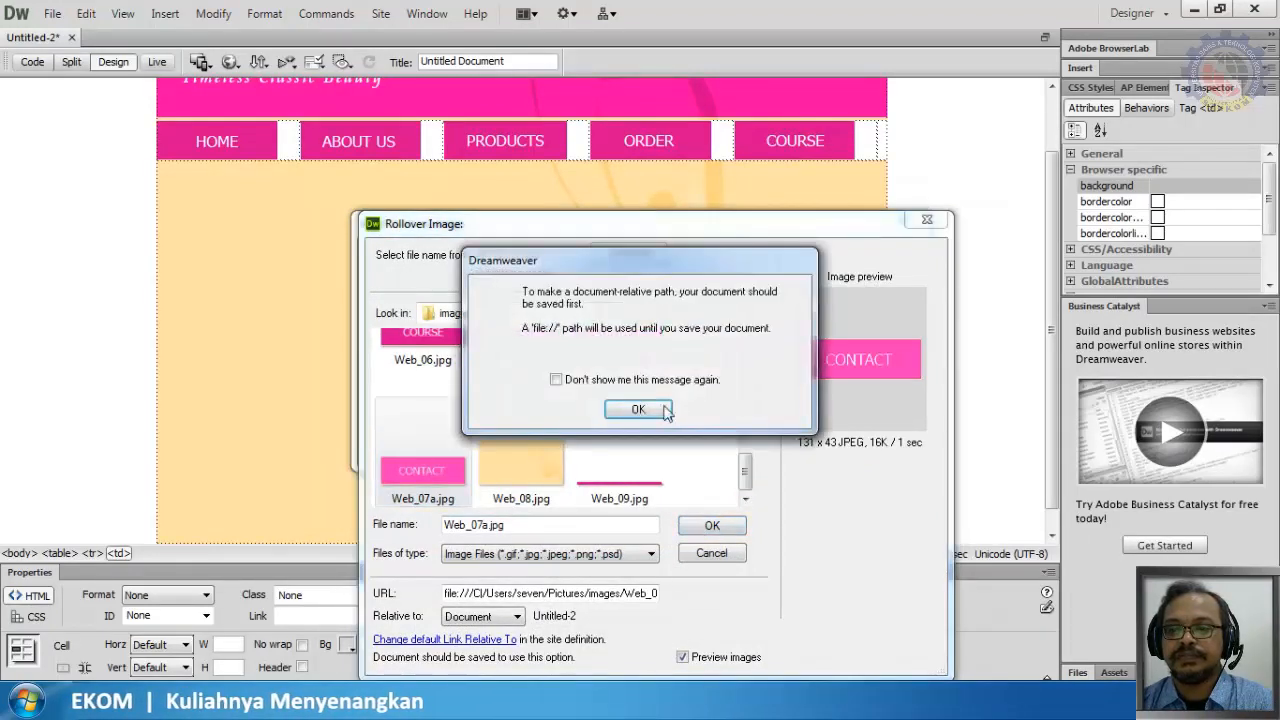
{"action": "left_click", "coordinate": [666, 411]}
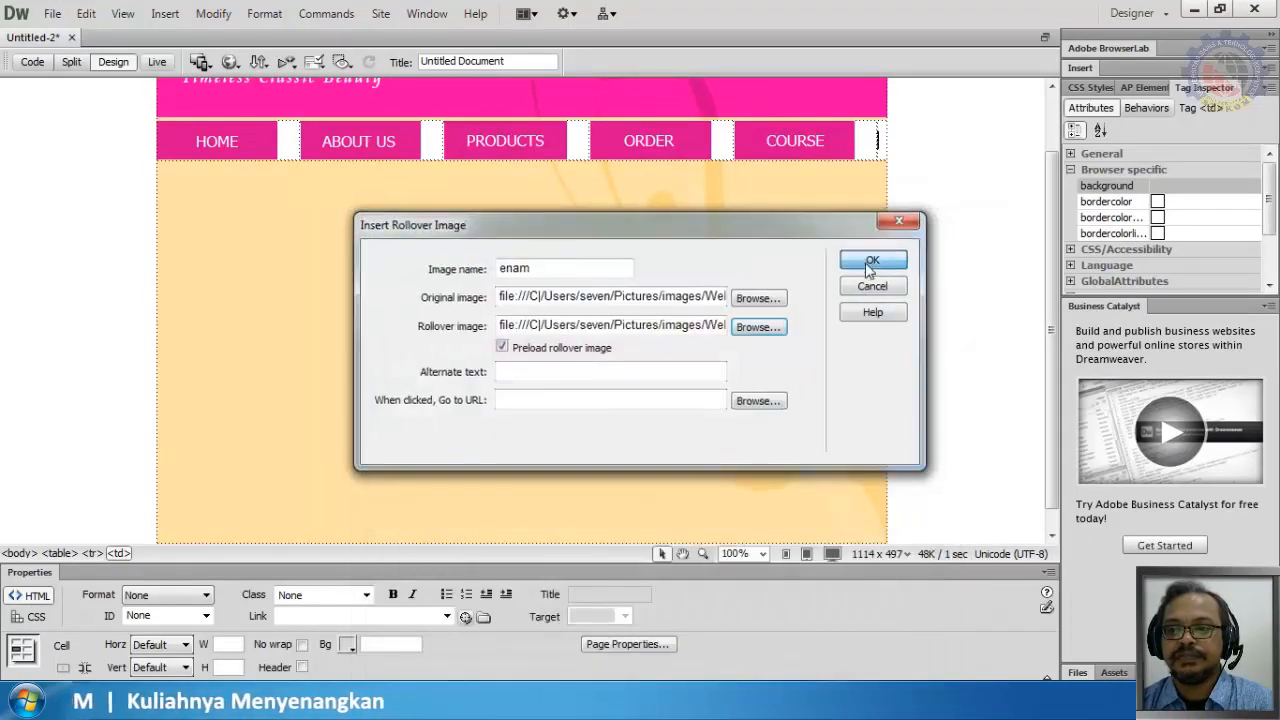
{"action": "left_click", "coordinate": [870, 262]}
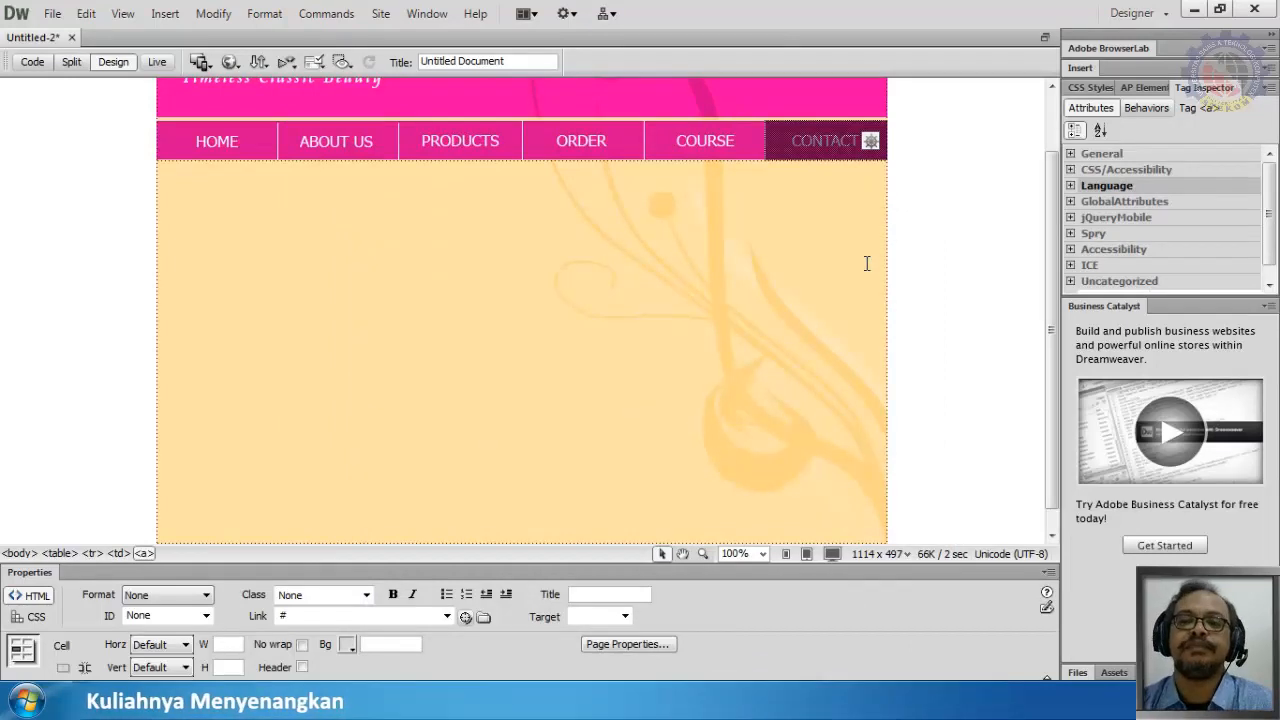
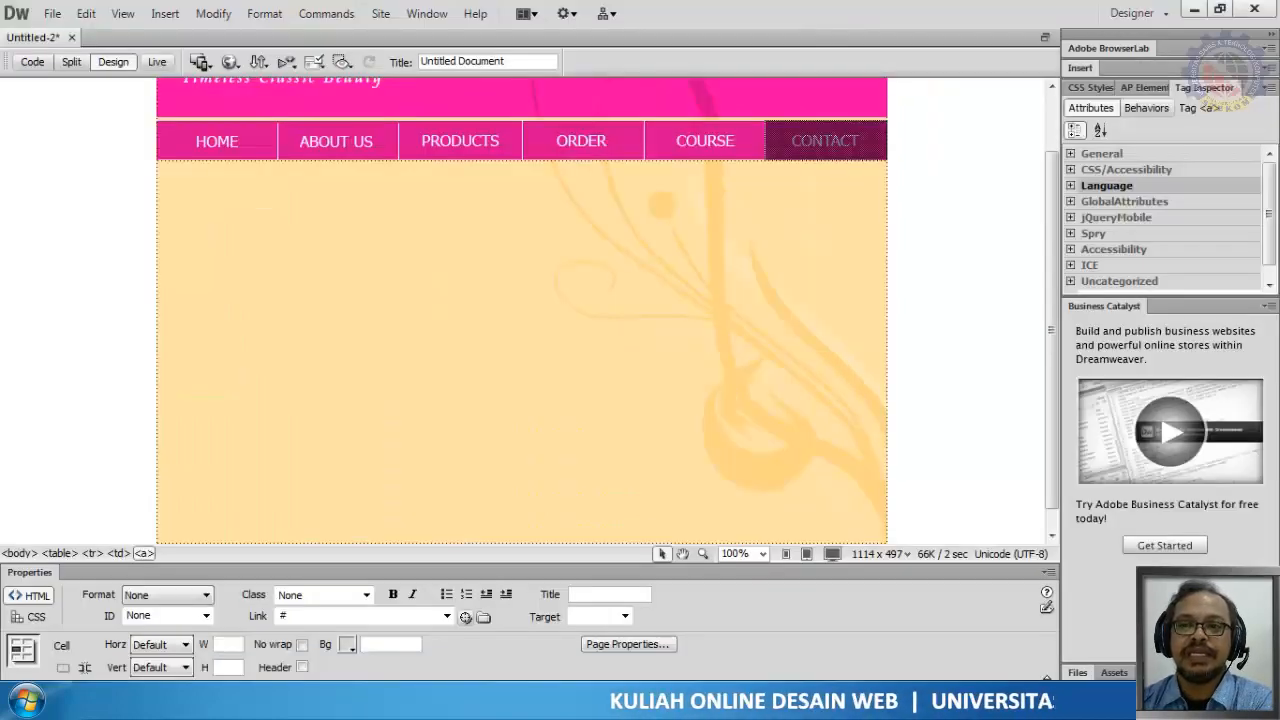
{"action": "left_click", "coordinate": [998, 322]}
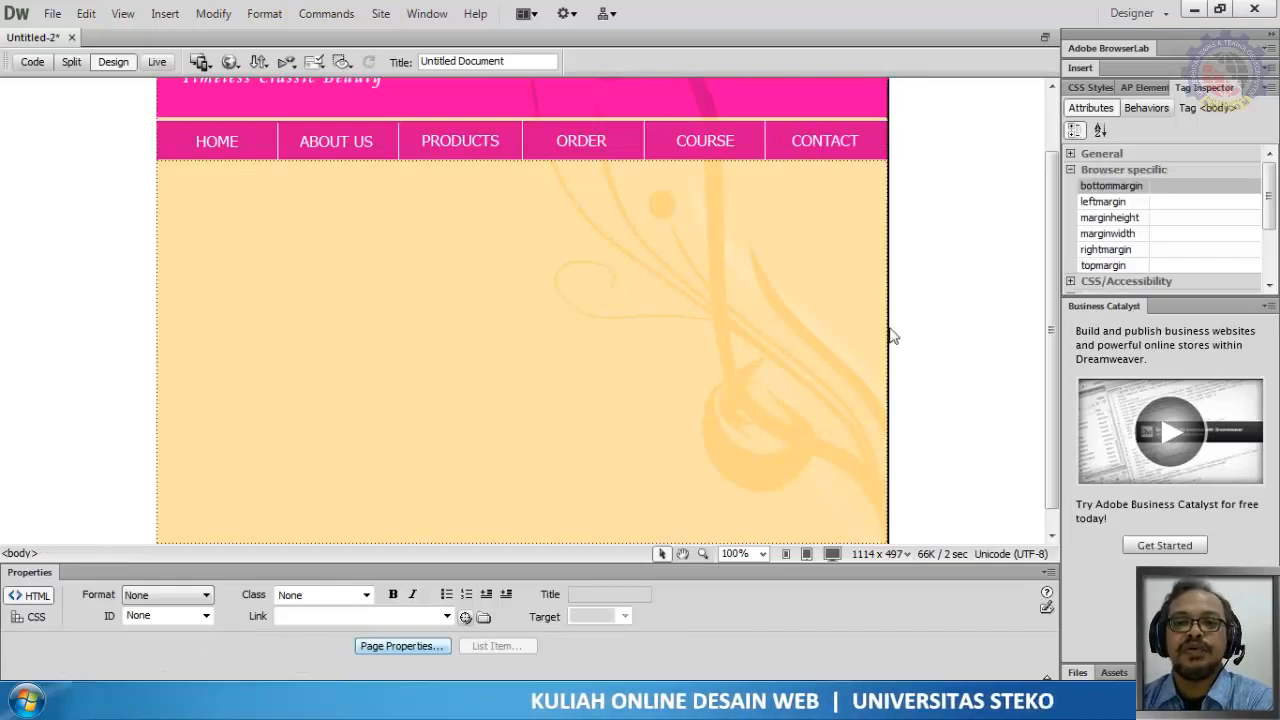
{"action": "left_click", "coordinate": [204, 150]}
{"action": "left_click", "coordinate": [340, 146]}
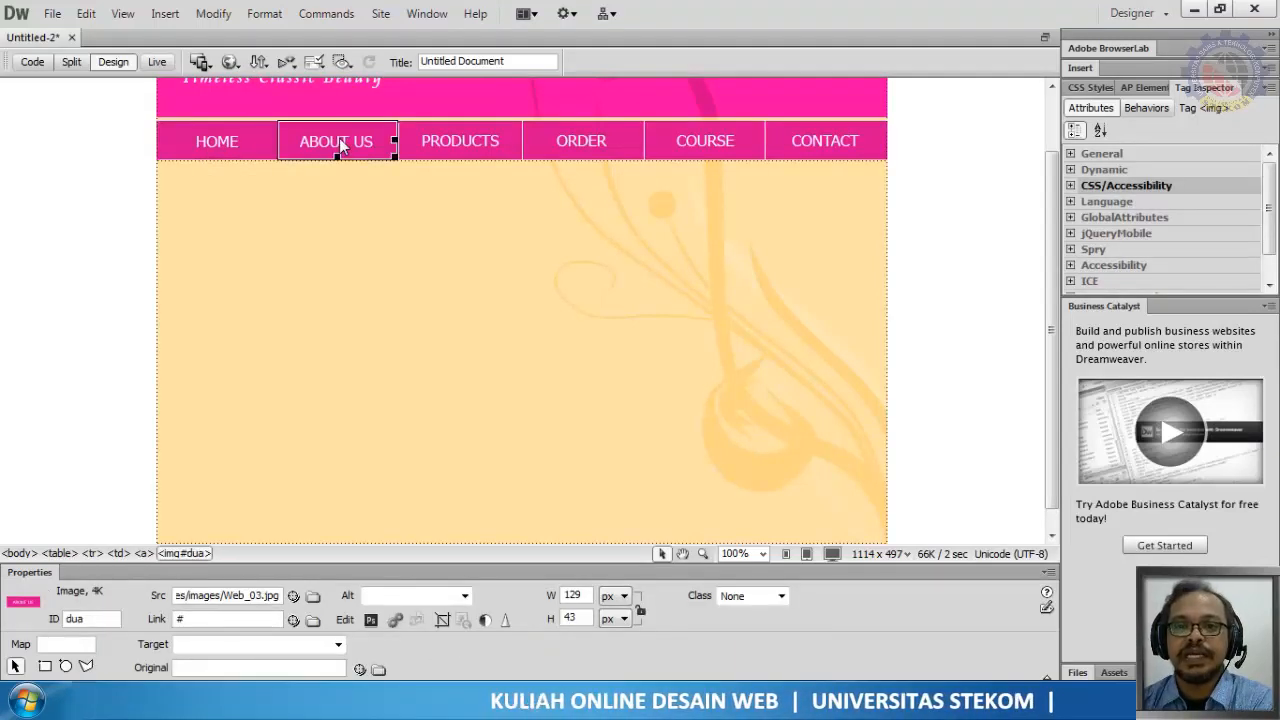
{"action": "left_click", "coordinate": [477, 147]}
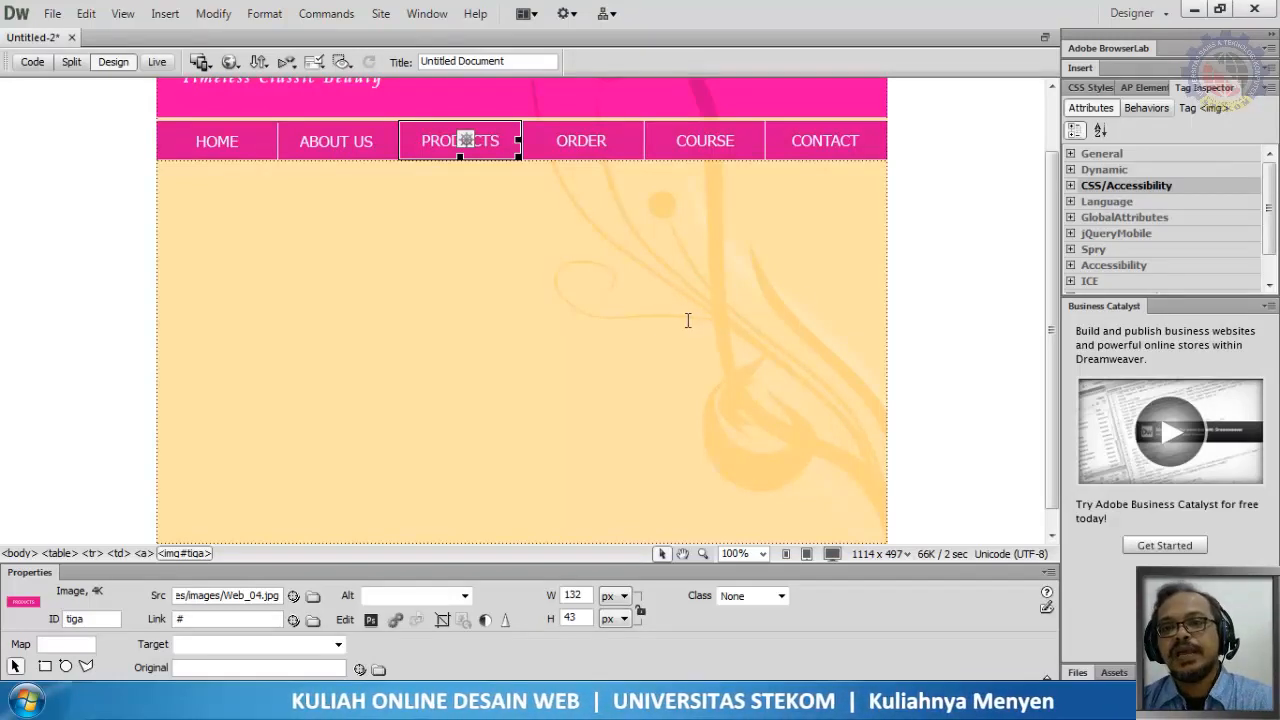
{"action": "scroll", "coordinate": [1008, 340], "scroll_direction": "down", "scroll_amount": 1}
{"action": "scroll", "coordinate": [1008, 340], "scroll_direction": "up", "scroll_amount": 4}
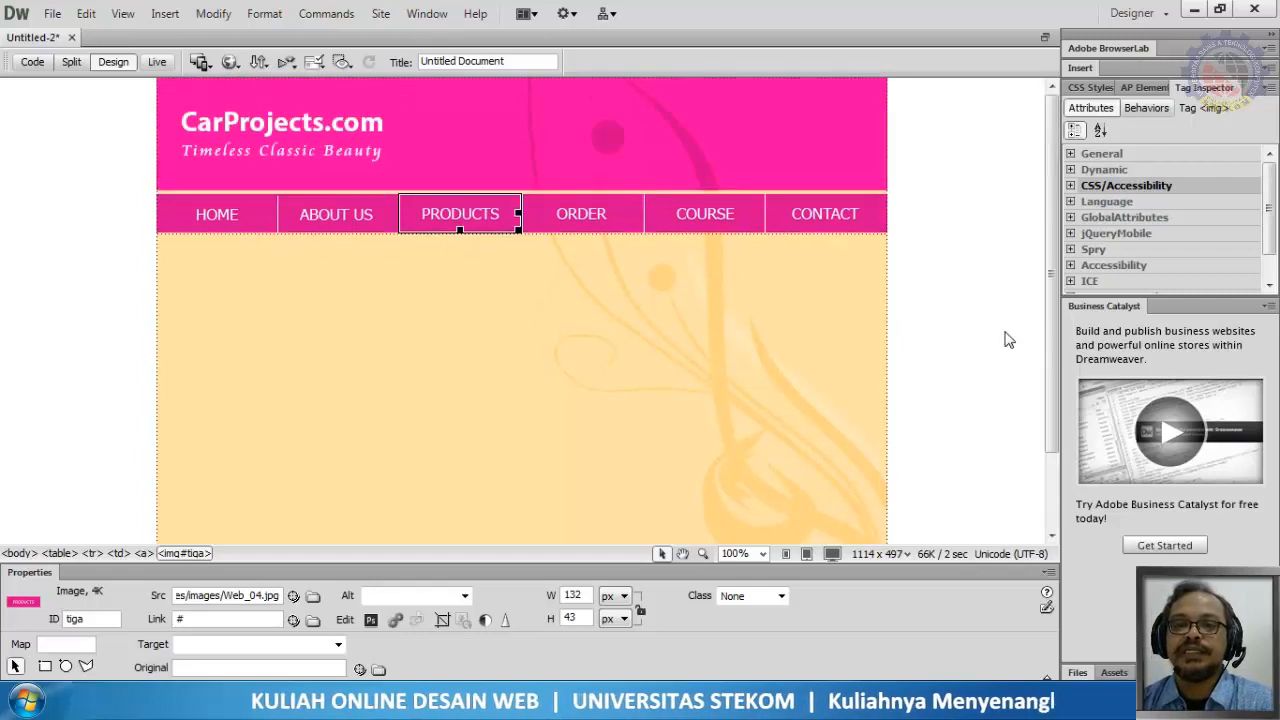
Save the page as SampleWeb2.html in the My Pictures folder
{"action": "left_click", "coordinate": [52, 14]}
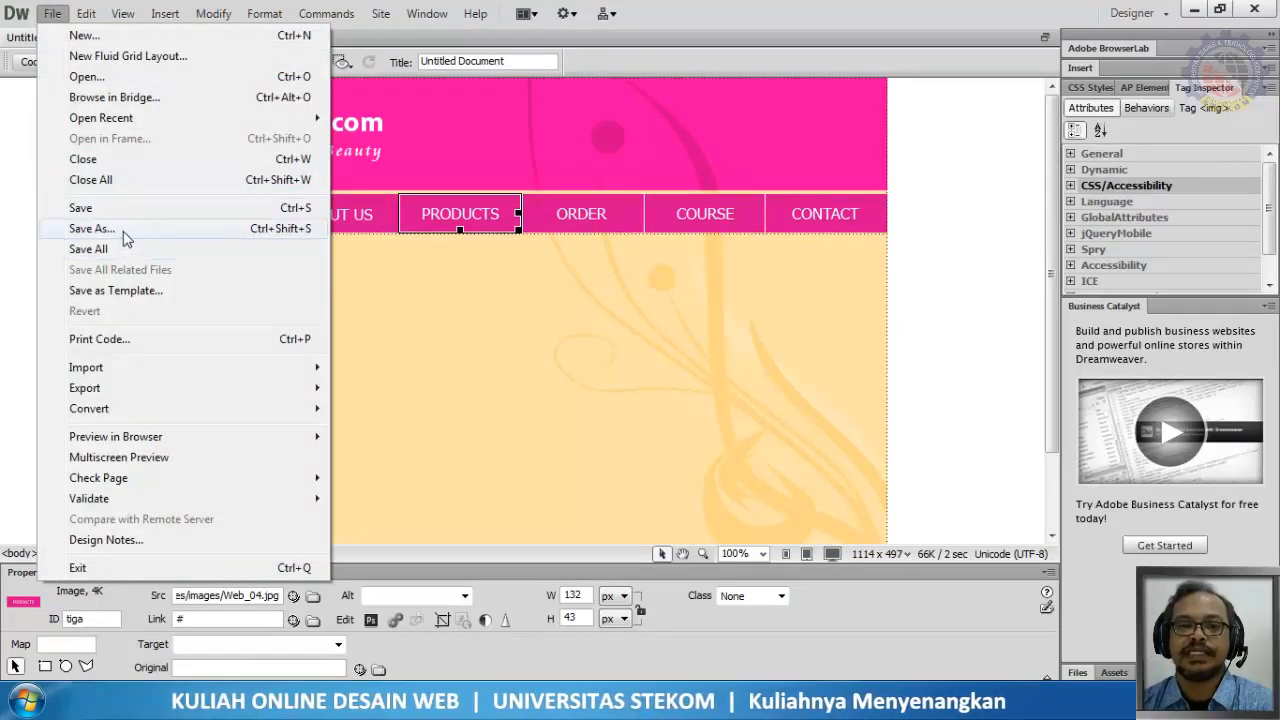
{"action": "left_click", "coordinate": [89, 231]}
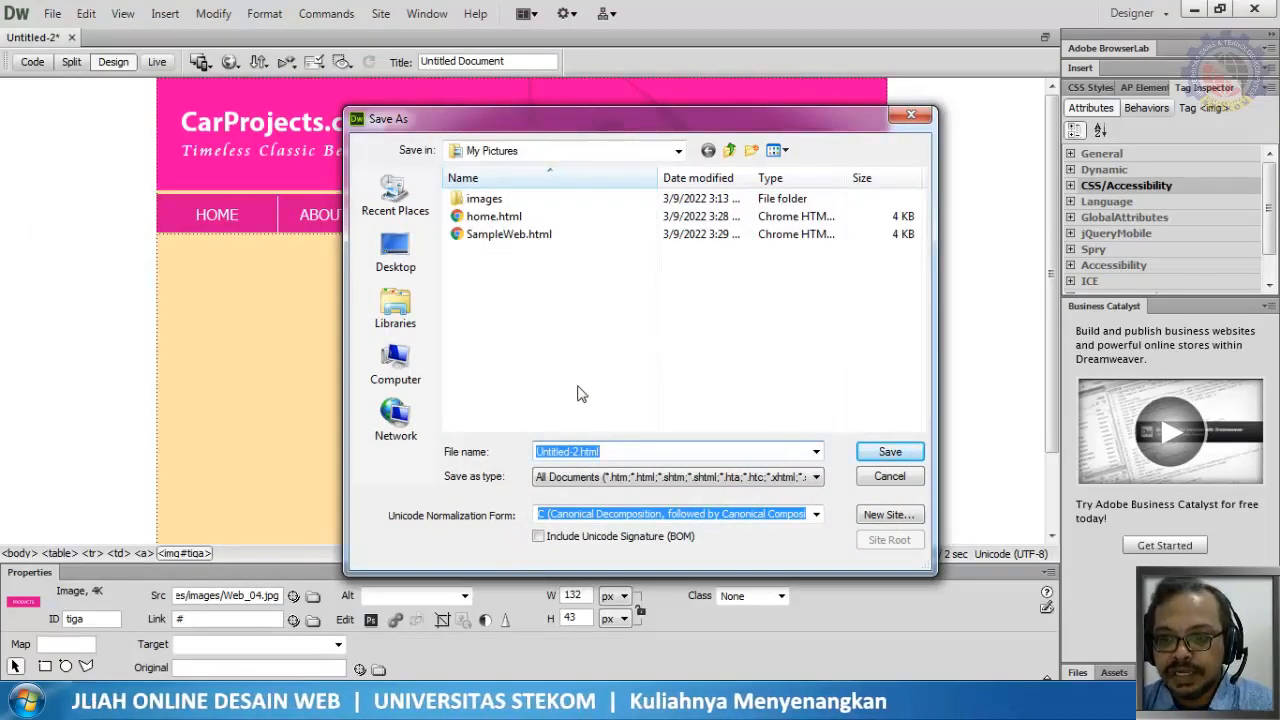
{"action": "left_click_drag", "start_coordinate": [536, 452], "coordinate": [582, 452]}
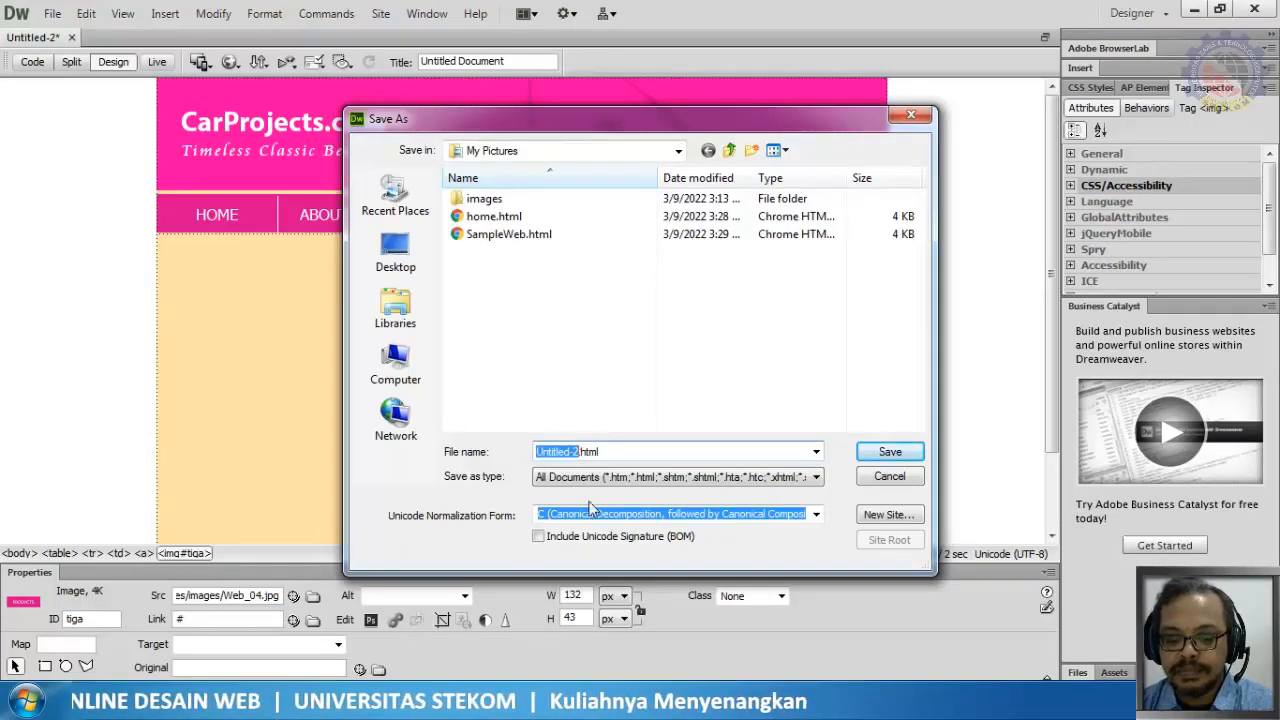
{"action": "type", "text": "Sample"}
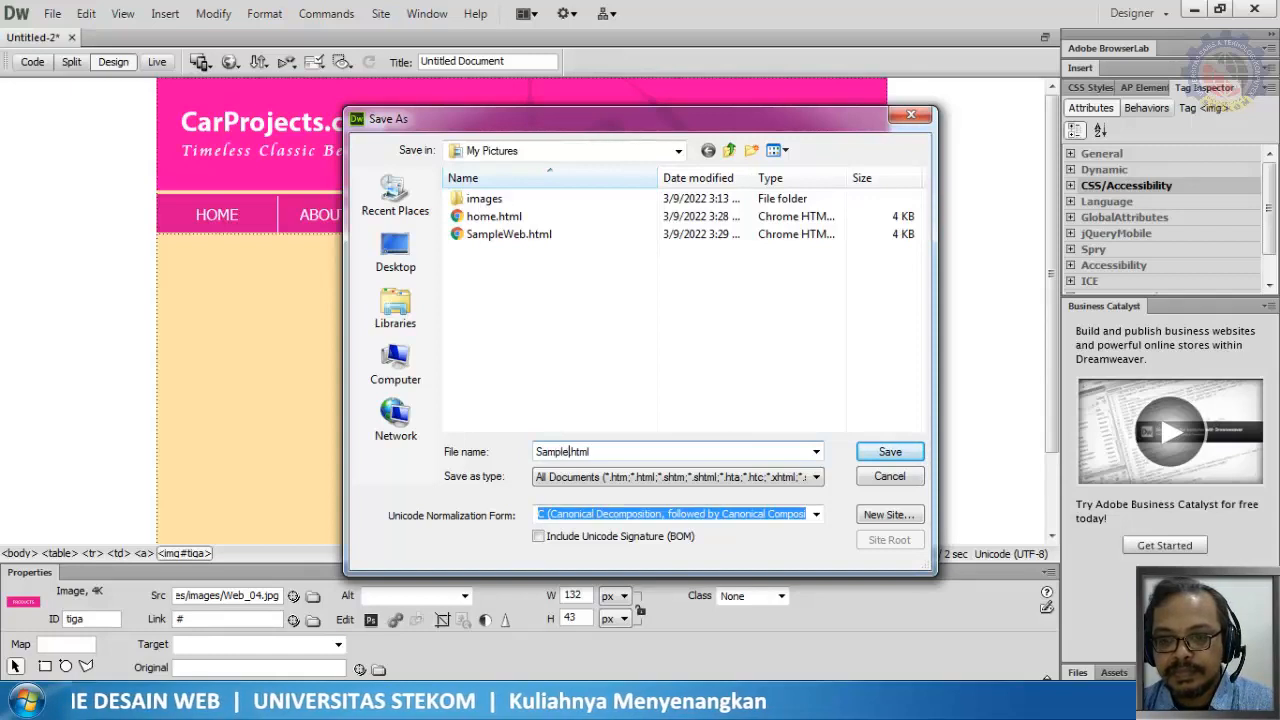
{"action": "type", "text": "Web2"}
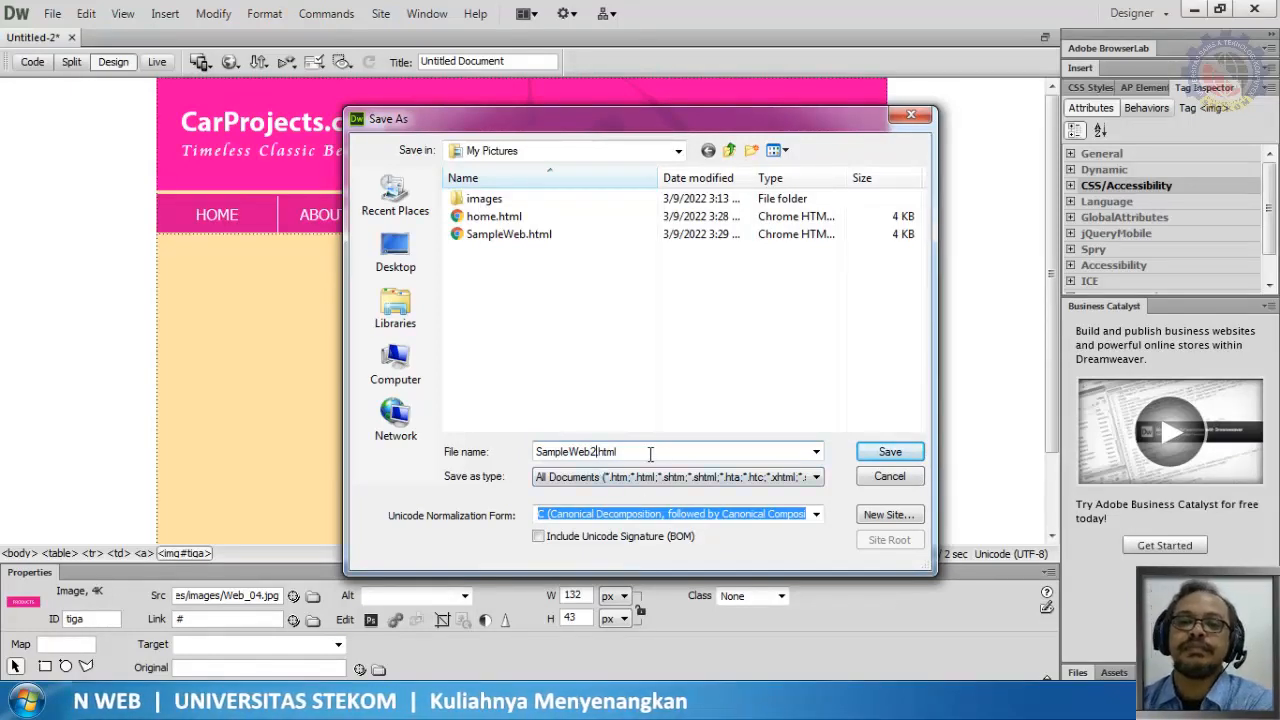
{"action": "left_click", "coordinate": [889, 452]}
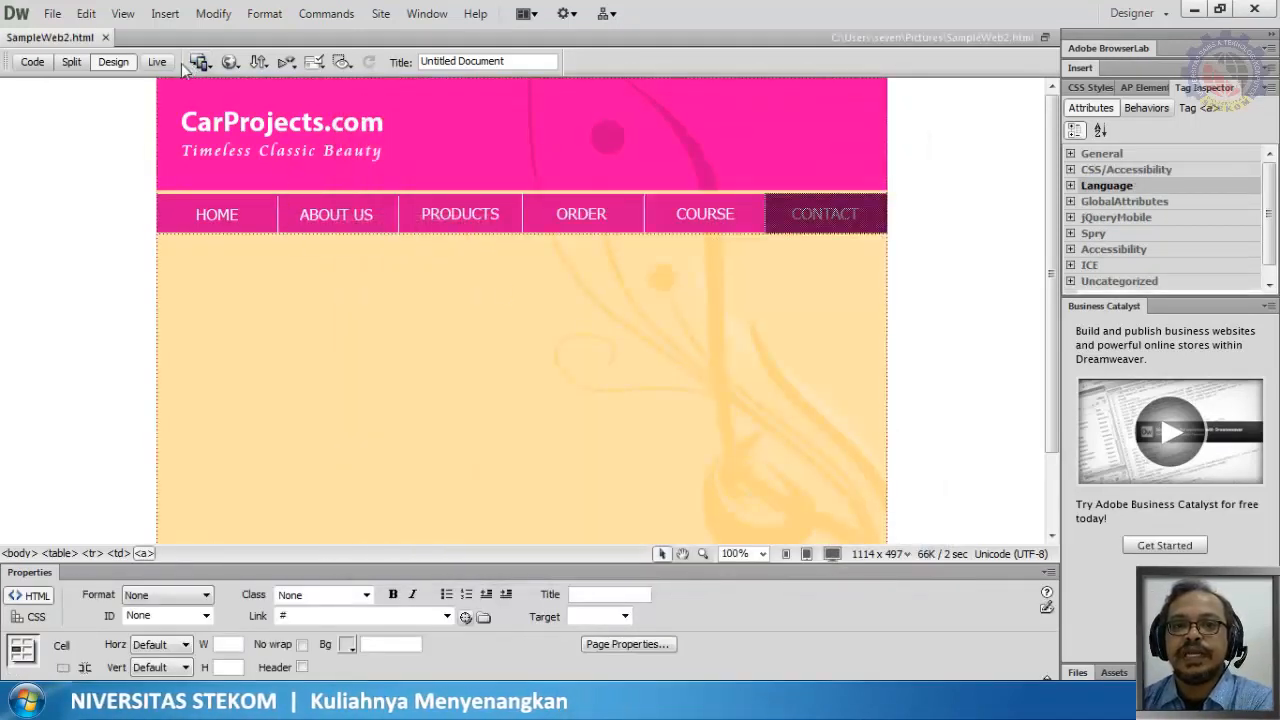
Preview the page in Chrome, check the menu rollovers, close the Background Web4 page and return to Dreamweaver
{"action": "left_click", "coordinate": [234, 66]}
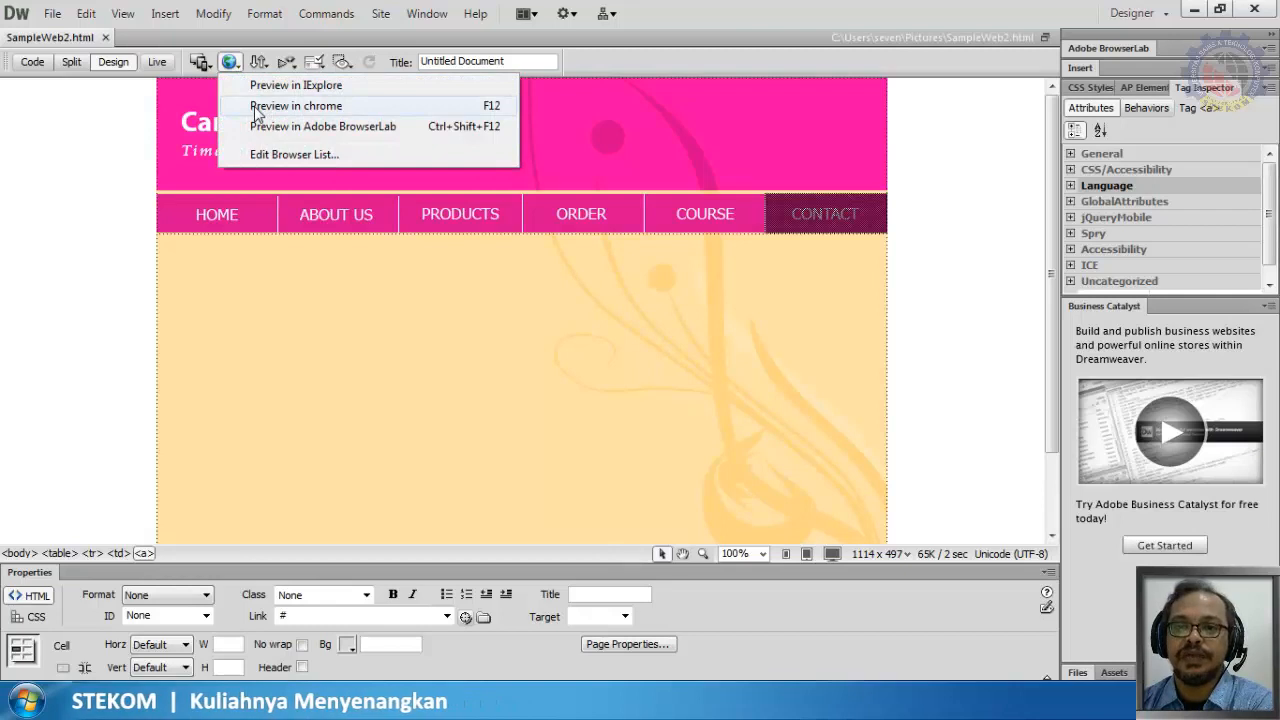
{"action": "left_click", "coordinate": [257, 106]}
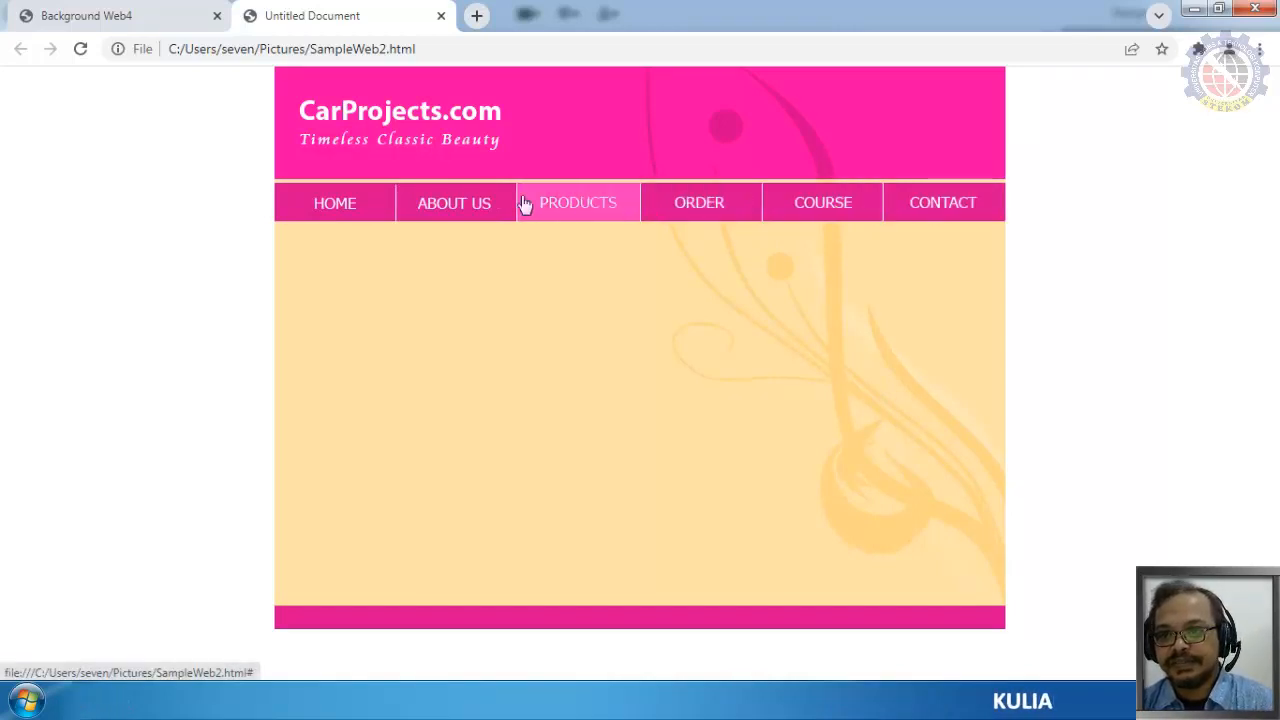
{"action": "left_click", "coordinate": [217, 16]}
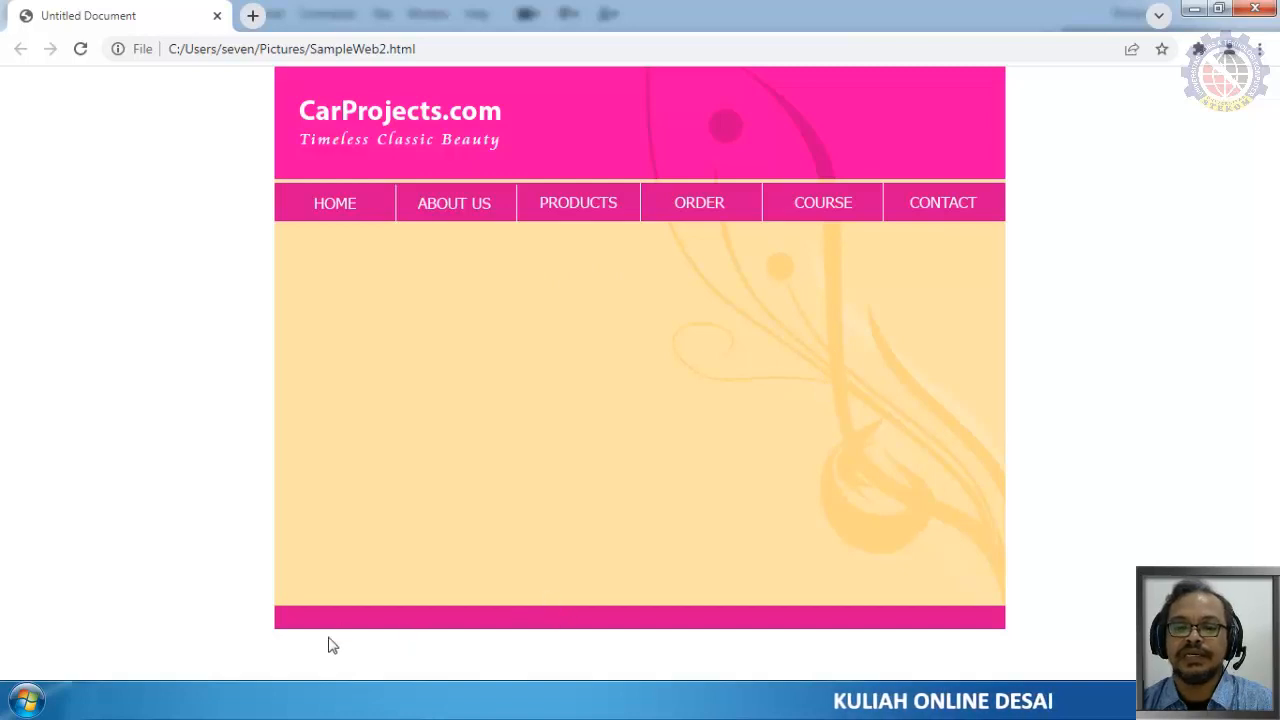
{"action": "key", "text": "alt+Tab"}
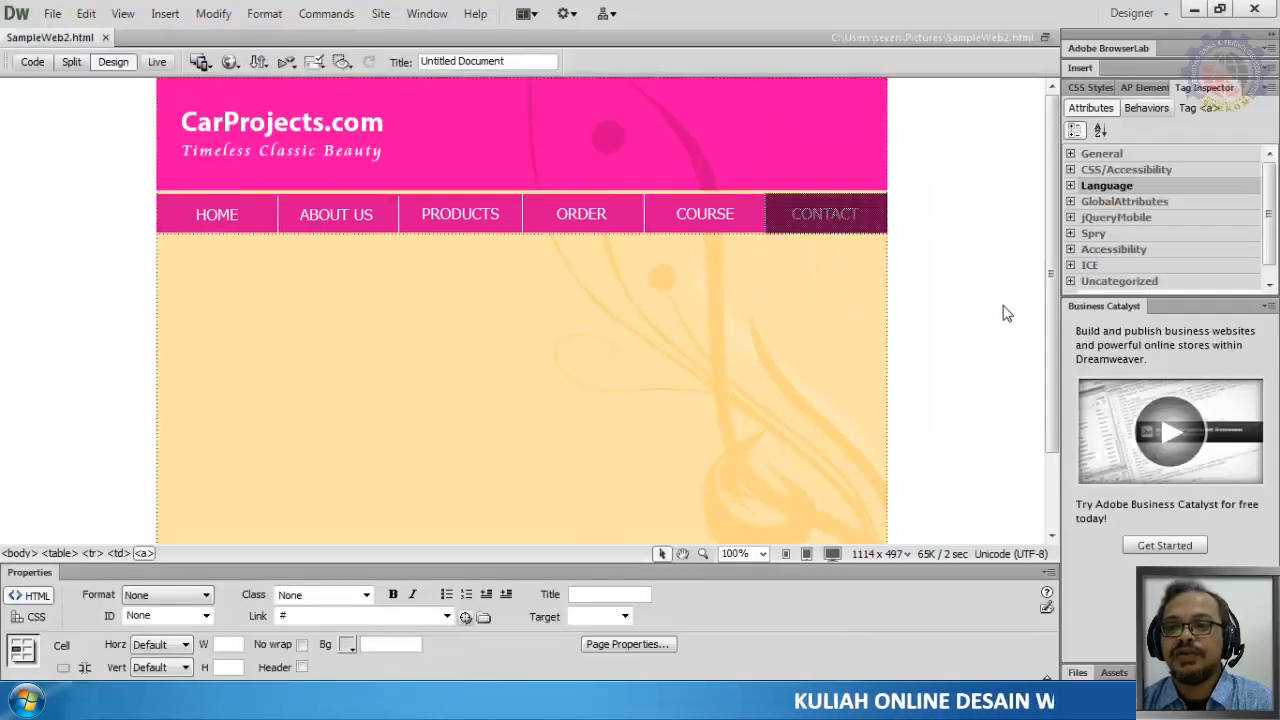
{"action": "scroll", "coordinate": [985, 330], "scroll_direction": "down", "scroll_amount": 2}
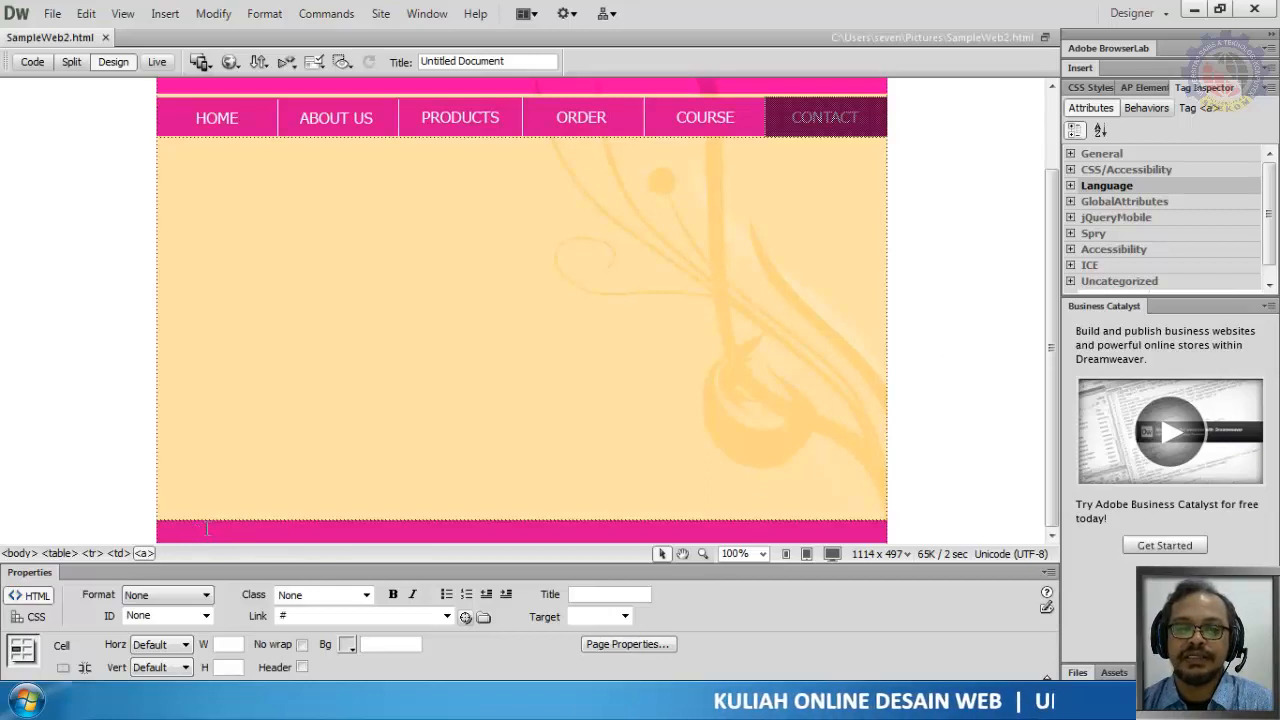
{"action": "left_click", "coordinate": [205, 530]}
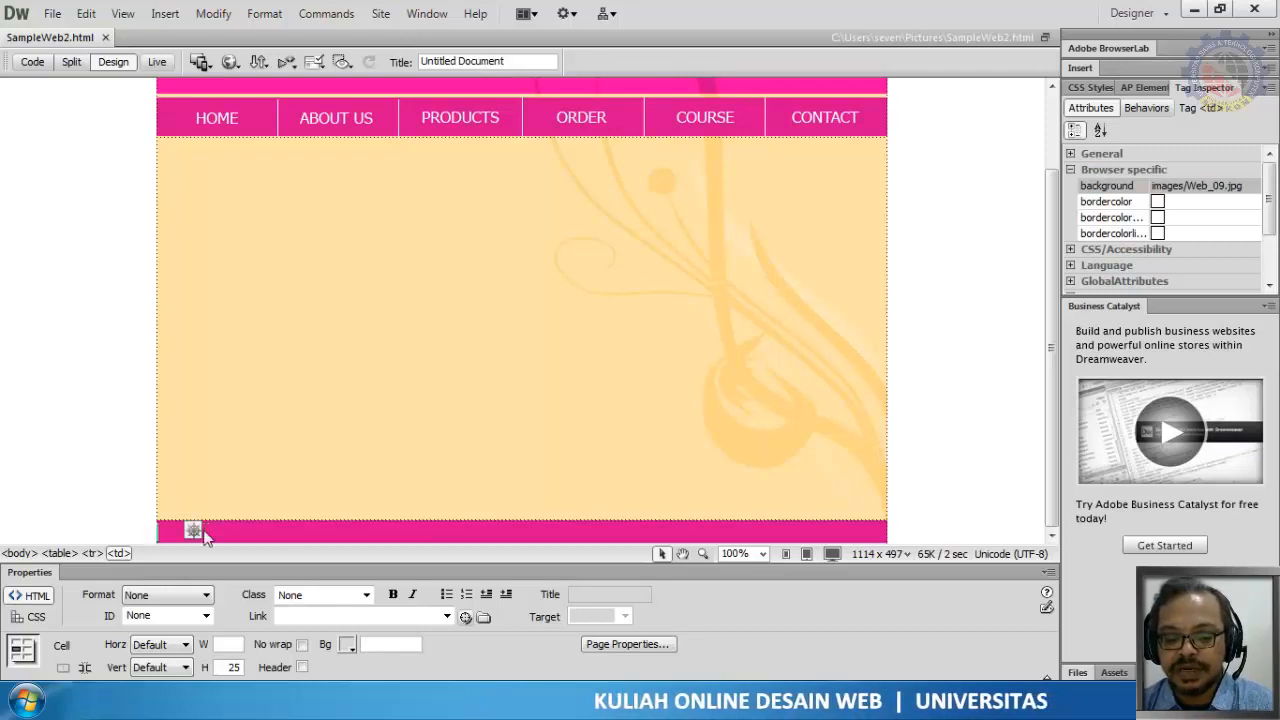
{"action": "type", "text": "Copy"}
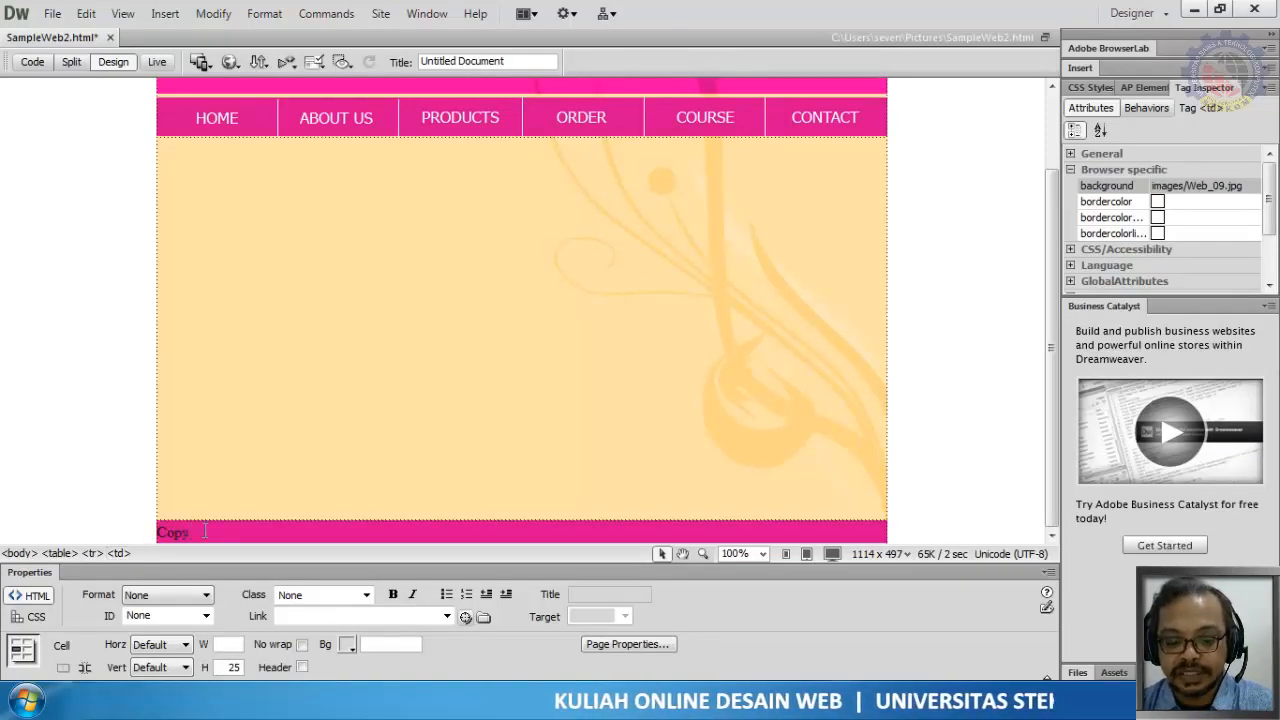
{"action": "type", "text": "right"}
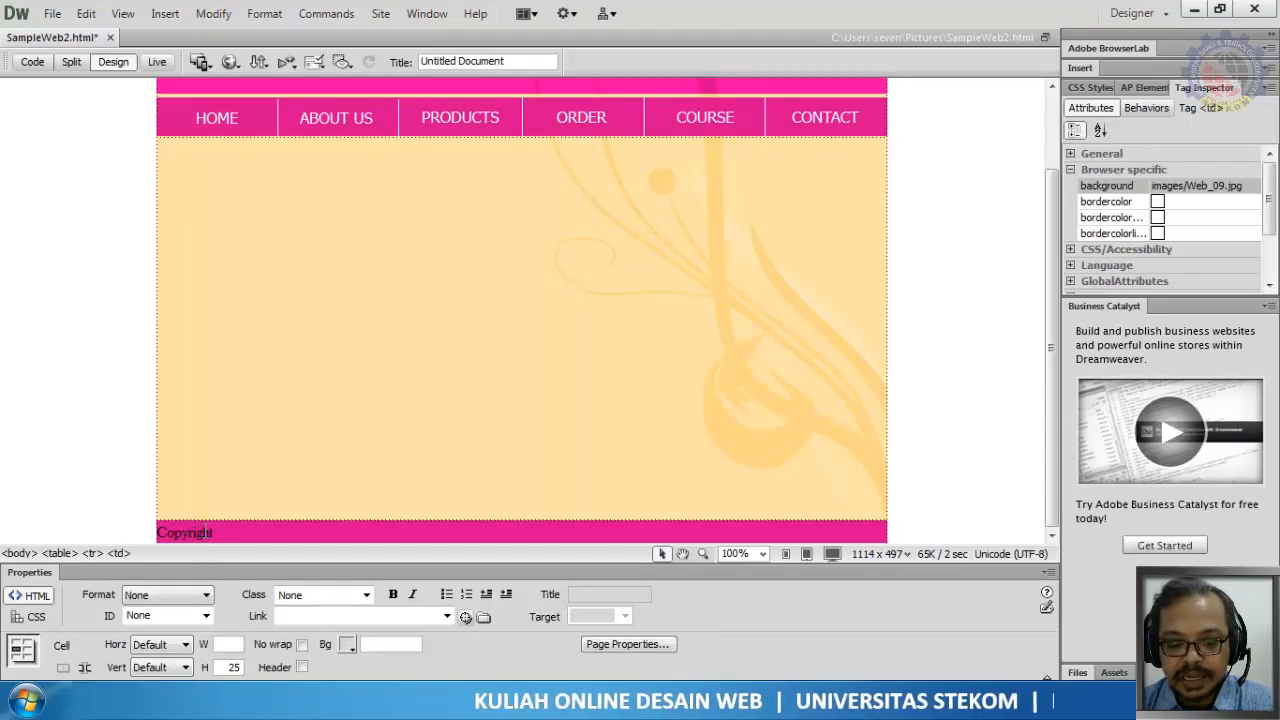
{"action": "type", "text": " ©"}
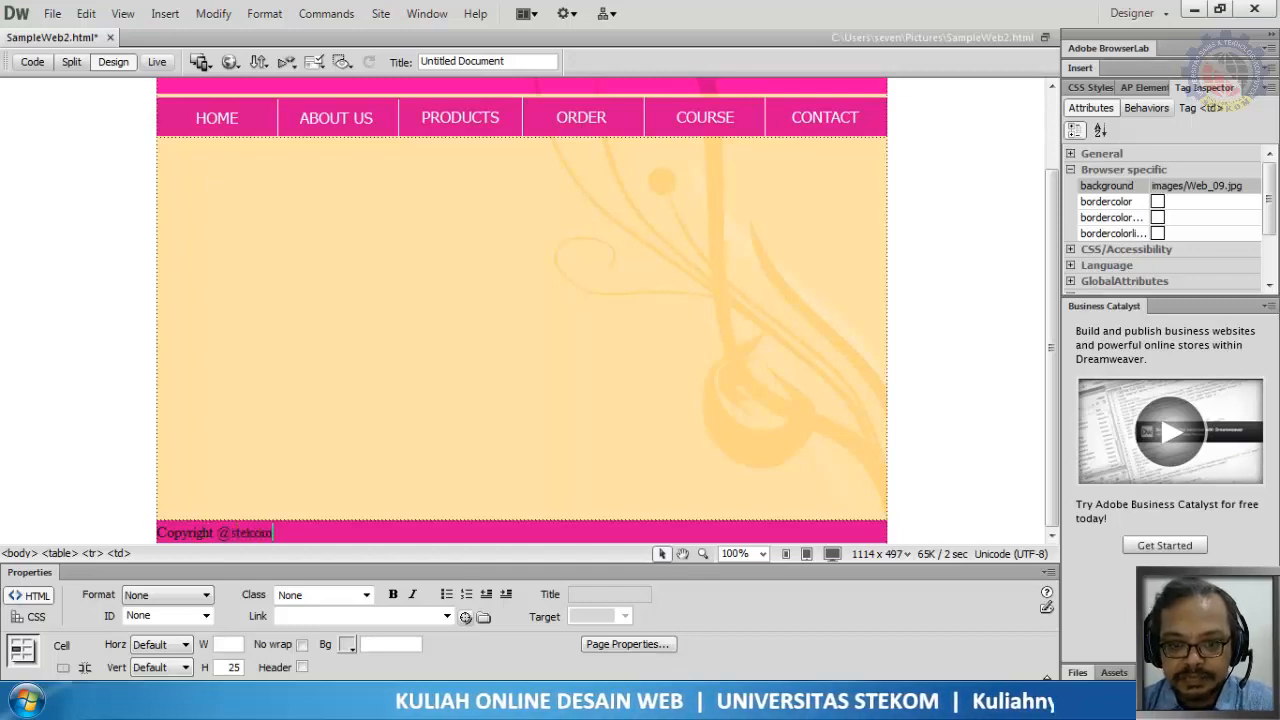
{"action": "type", "text": "stekom "}
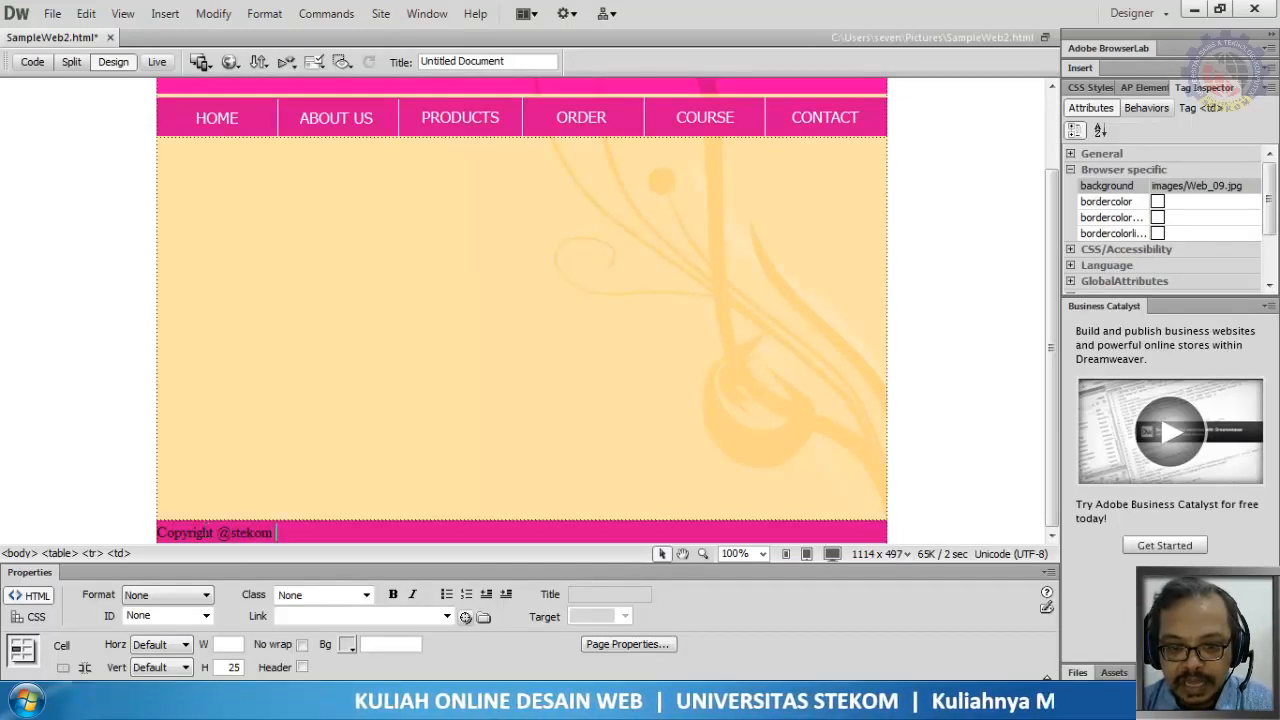
{"action": "type", "text": "2022"}
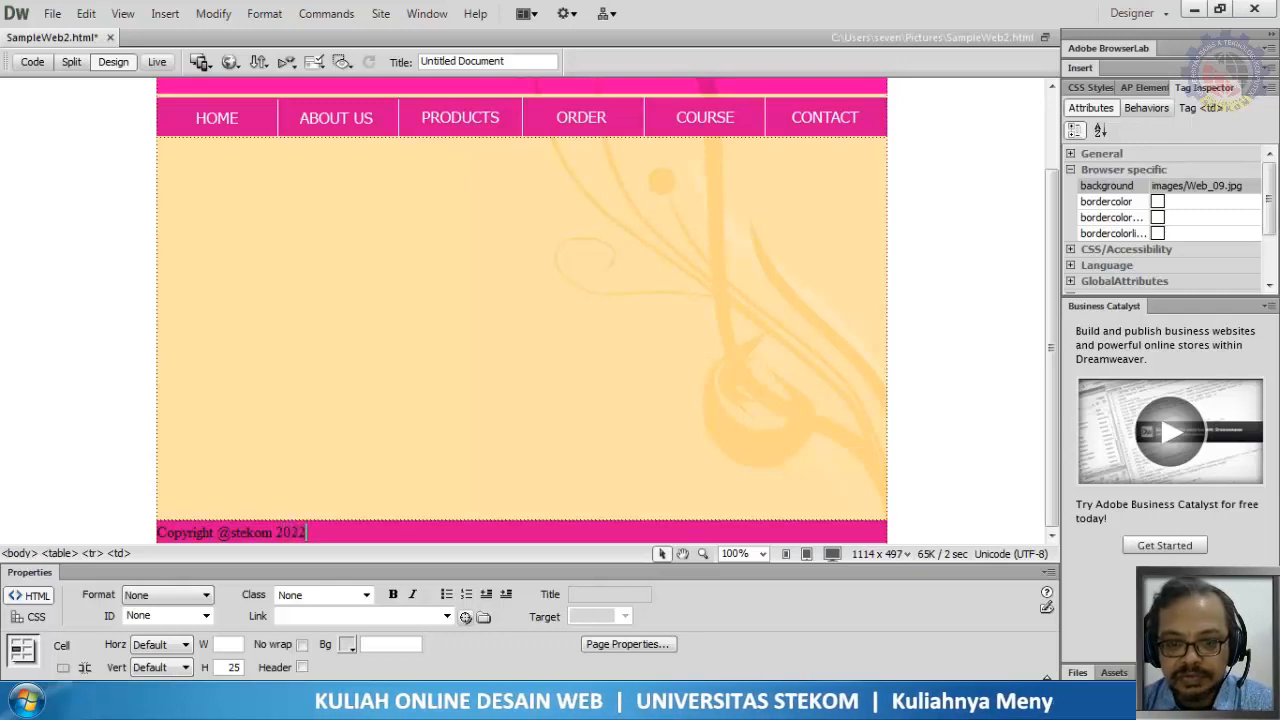
Set the font of the footer's copyright text to Trebuchet MS, Arial, Helvetica, sans-serif through a new CSS rule
{"action": "left_click_drag", "start_coordinate": [307, 532], "coordinate": [218, 532]}
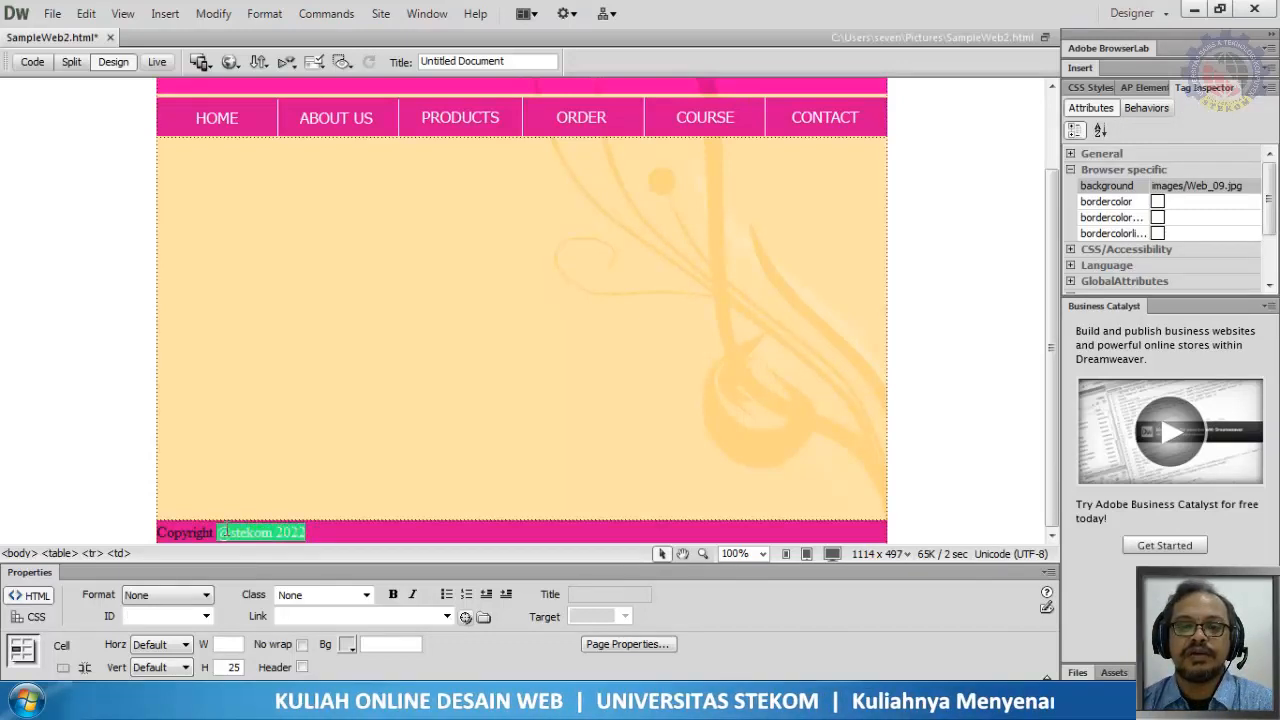
{"action": "triple_click", "coordinate": [226, 532]}
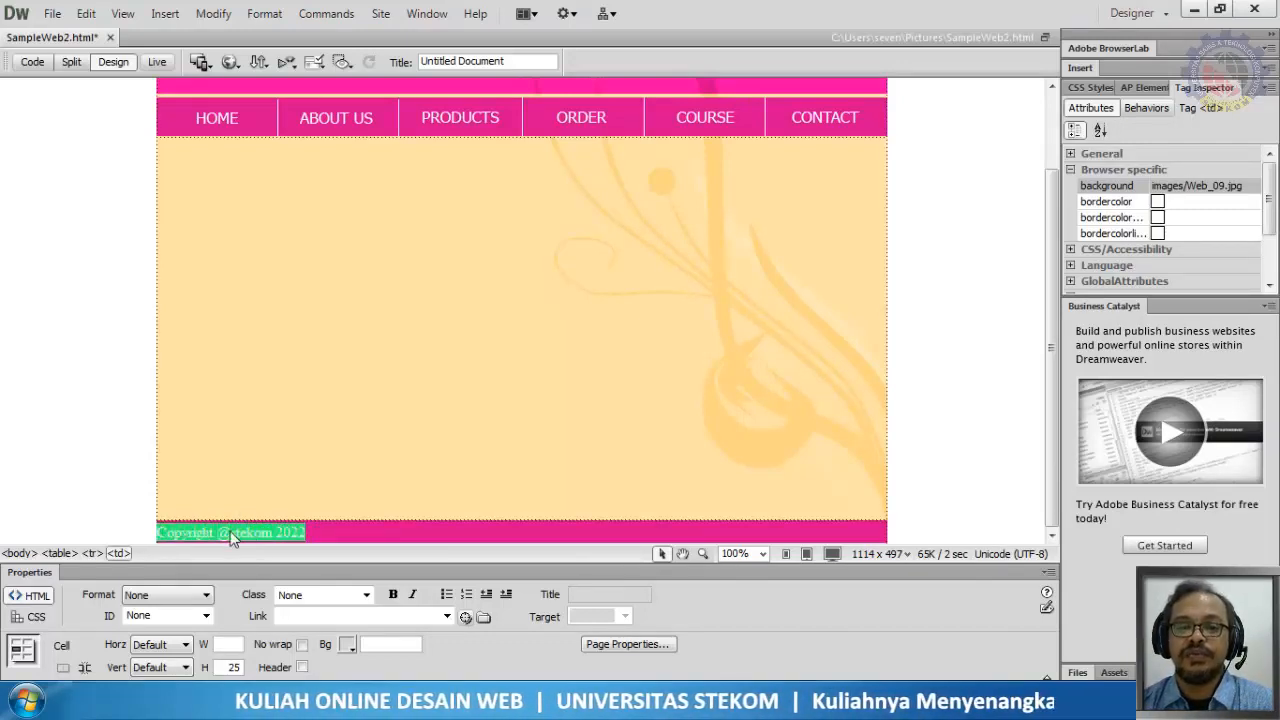
{"action": "left_click", "coordinate": [311, 531]}
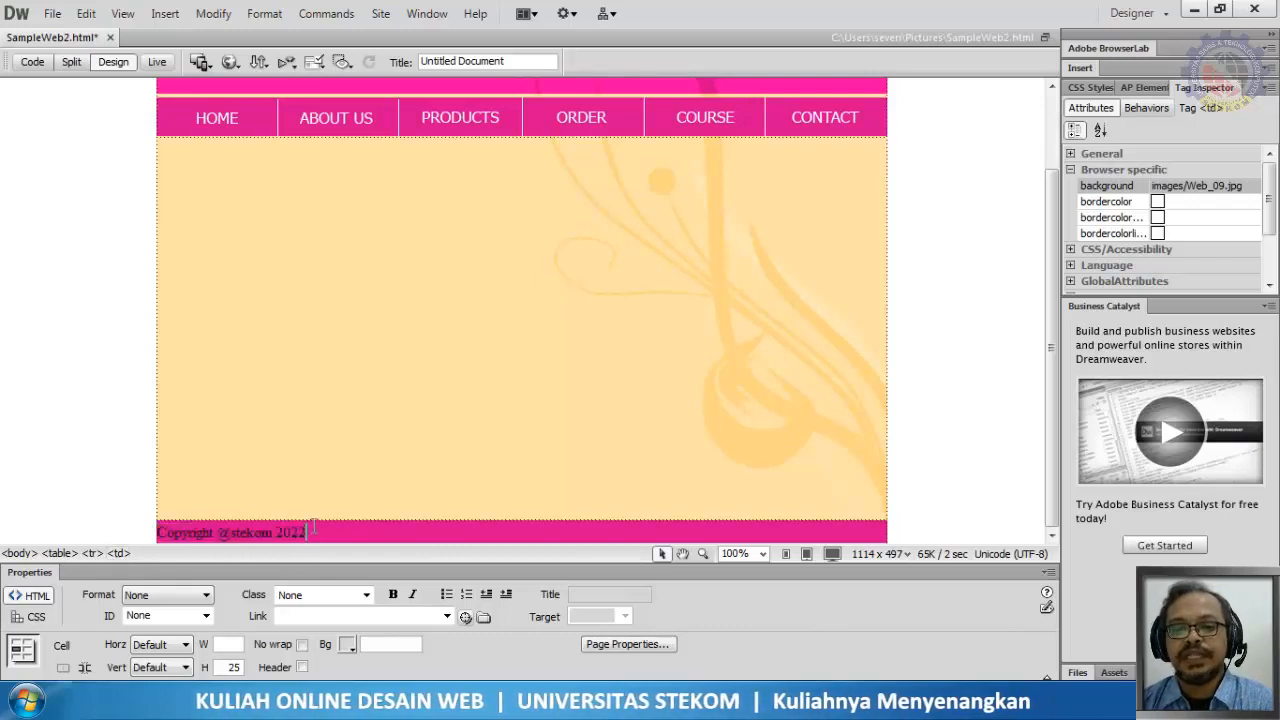
{"action": "triple_click", "coordinate": [312, 531]}
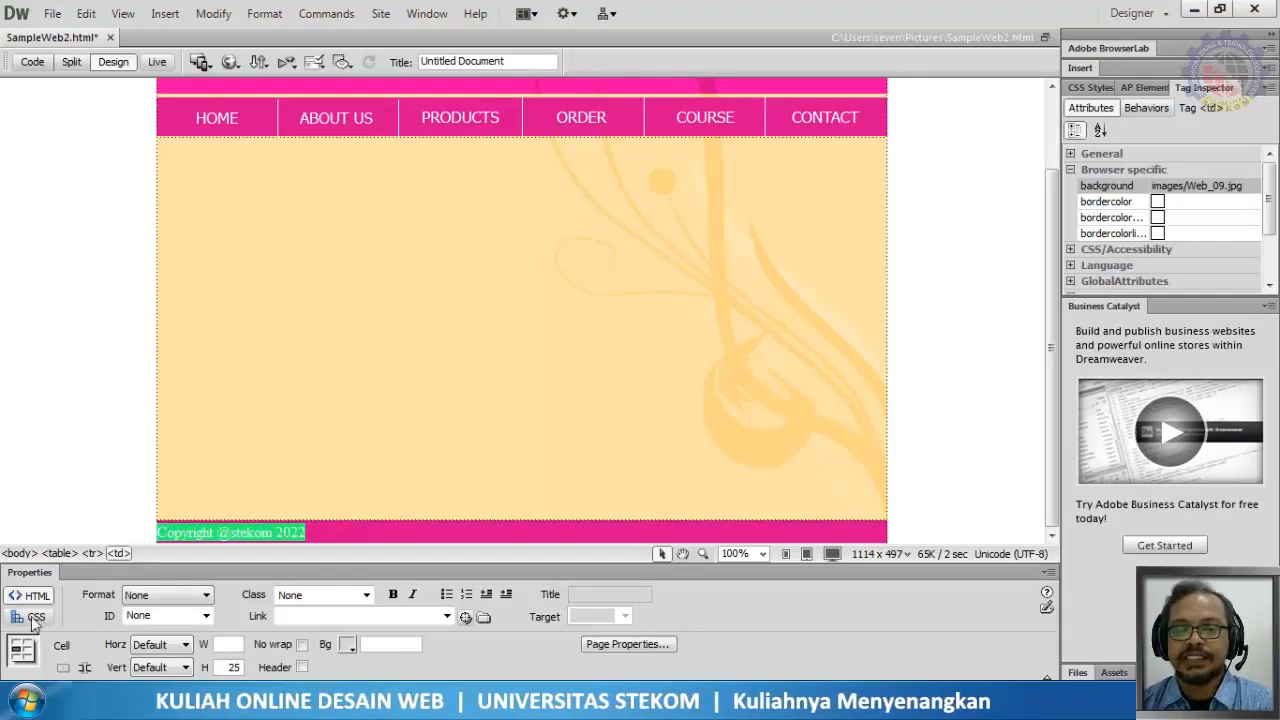
{"action": "left_click", "coordinate": [34, 618]}
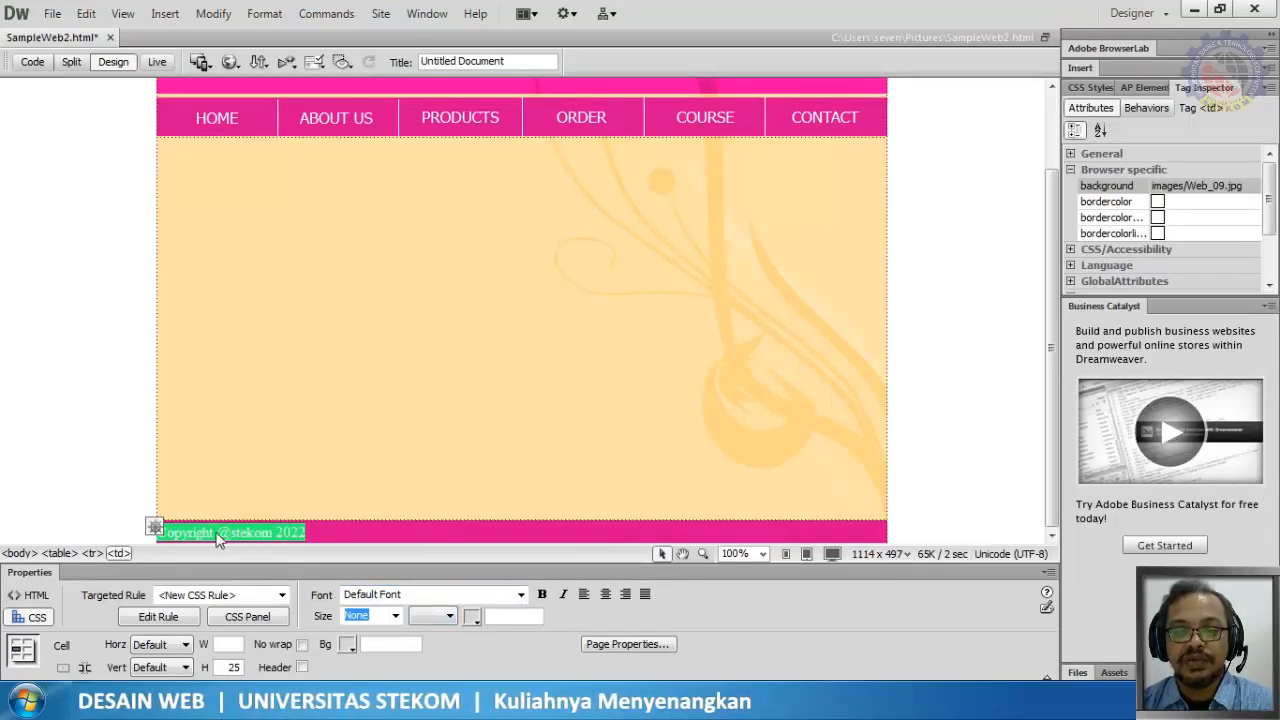
{"action": "left_click", "coordinate": [521, 594]}
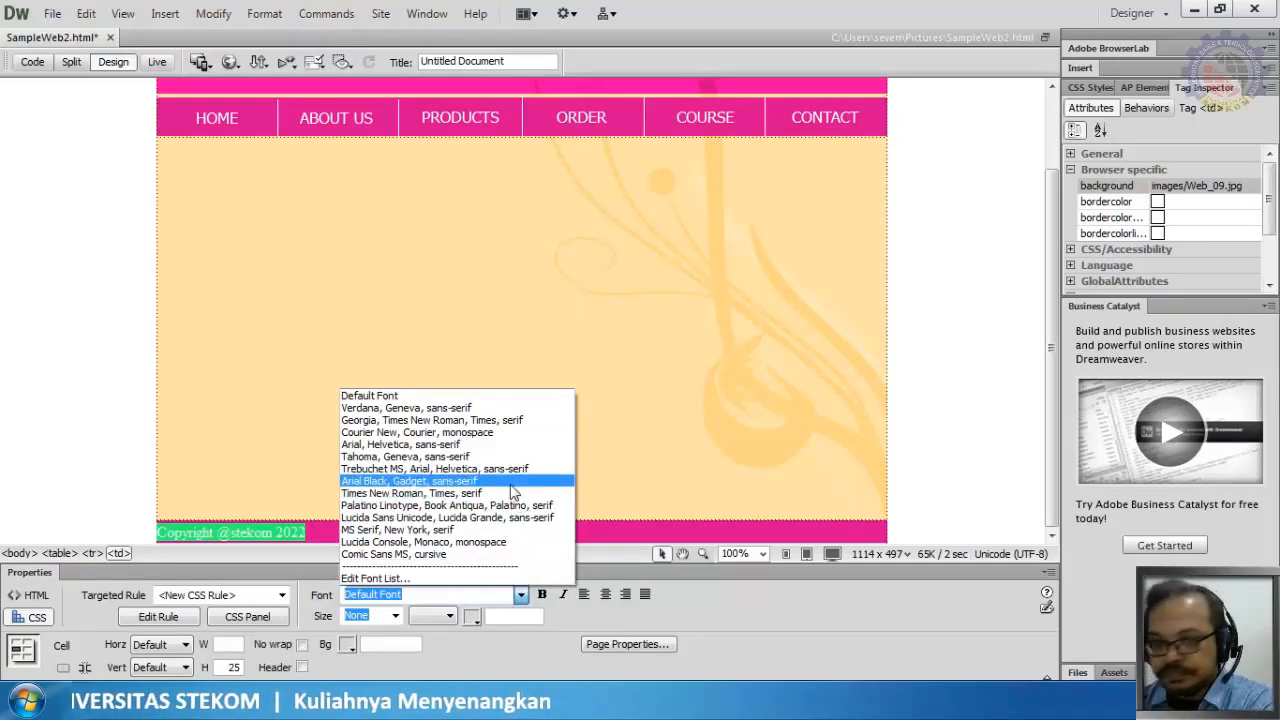
{"action": "left_click", "coordinate": [451, 469]}
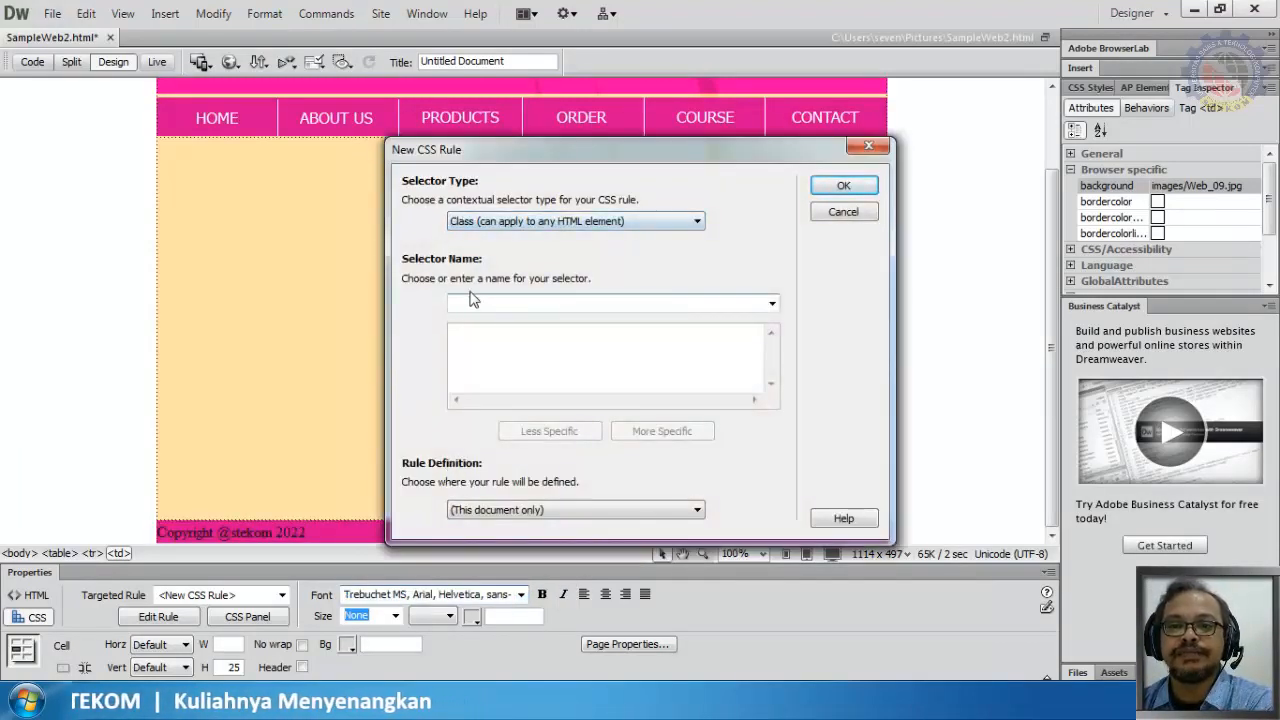
{"action": "type", "text": "footerTitle"}
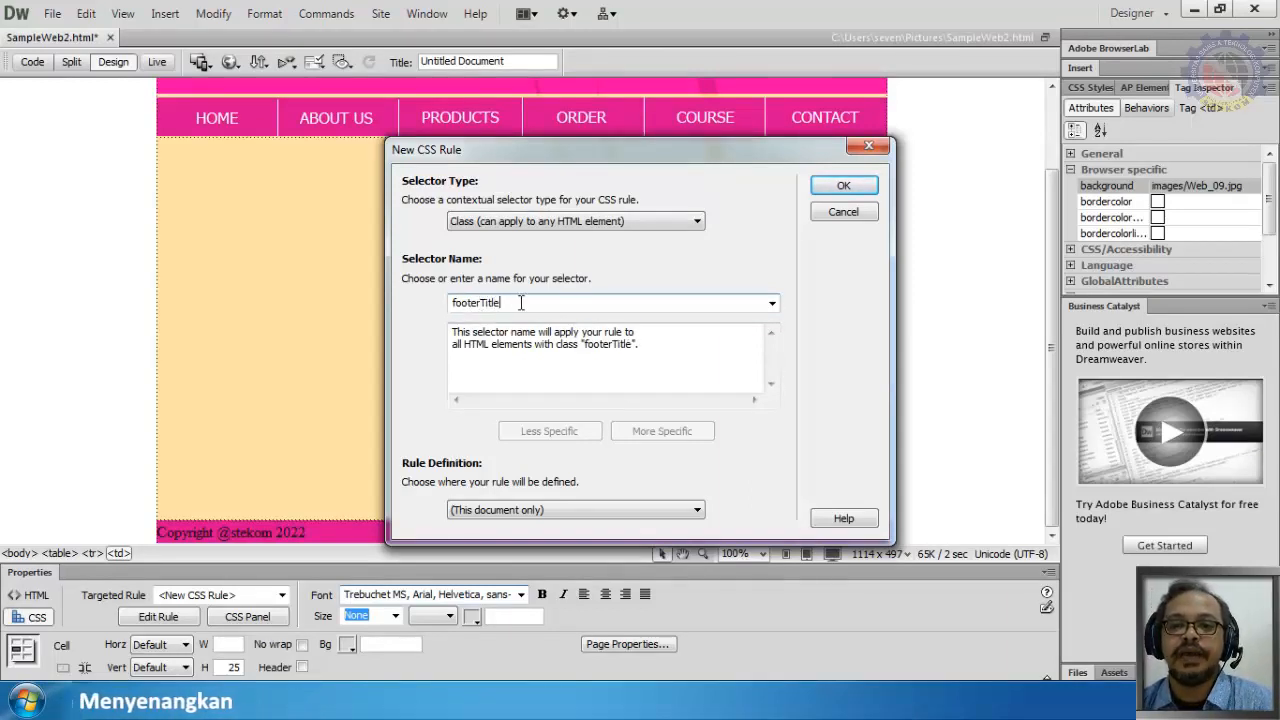
{"action": "left_click_drag", "start_coordinate": [520, 302], "coordinate": [432, 304]}
{"action": "type", "text": "cop"}
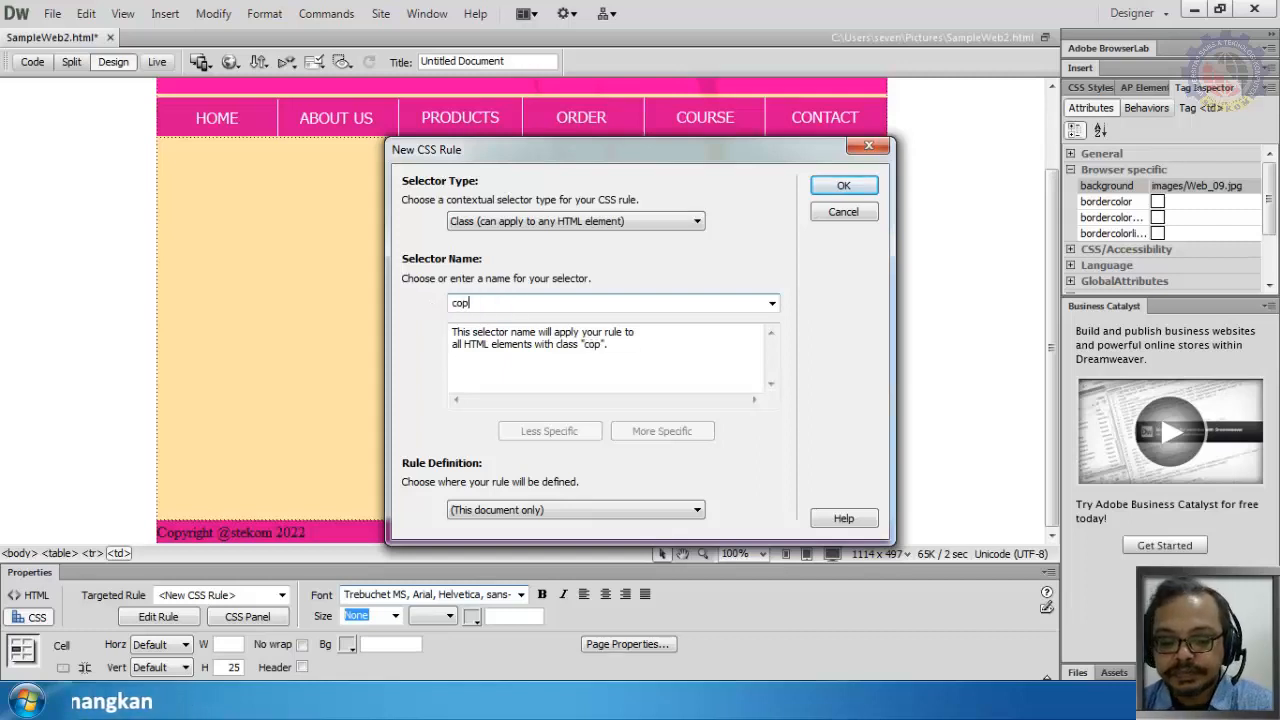
{"action": "type", "text": "yright"}
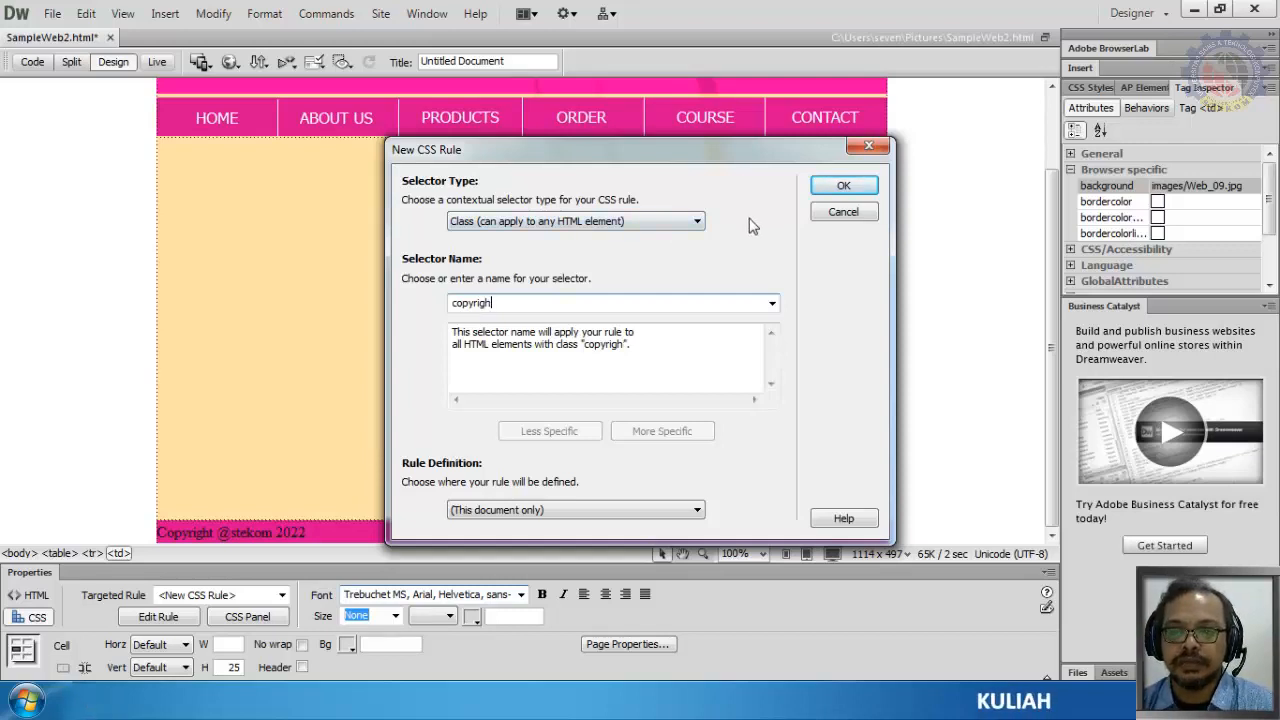
{"action": "key", "text": "BackSpace"}
{"action": "key", "text": "BackSpace"}
{"action": "key", "text": "BackSpace"}
{"action": "key", "text": "BackSpace"}
{"action": "key", "text": "BackSpace"}
{"action": "key", "text": "BackSpace"}
{"action": "key", "text": "BackSpace"}
{"action": "key", "text": "BackSpace"}
Create the new class rule with the selector name footerTitle and set its text color to white (#FFF)
{"action": "type", "text": "footerTitle"}
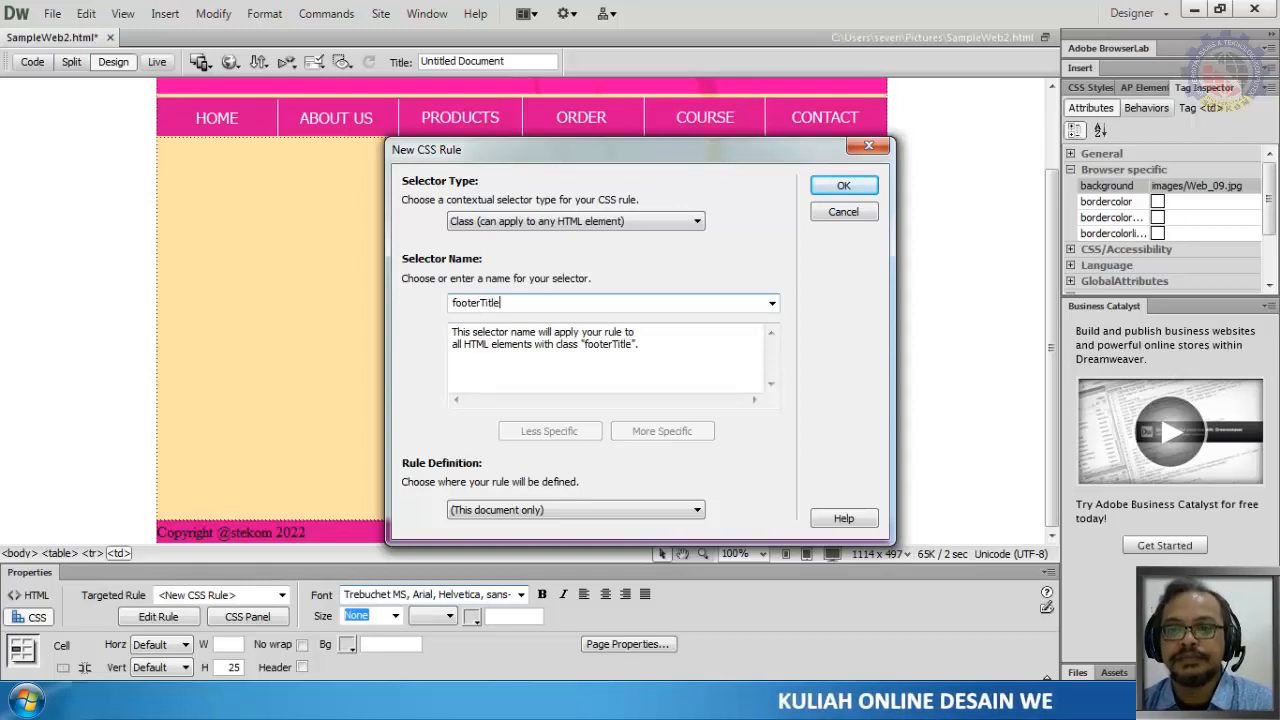
{"action": "left_click", "coordinate": [834, 187]}
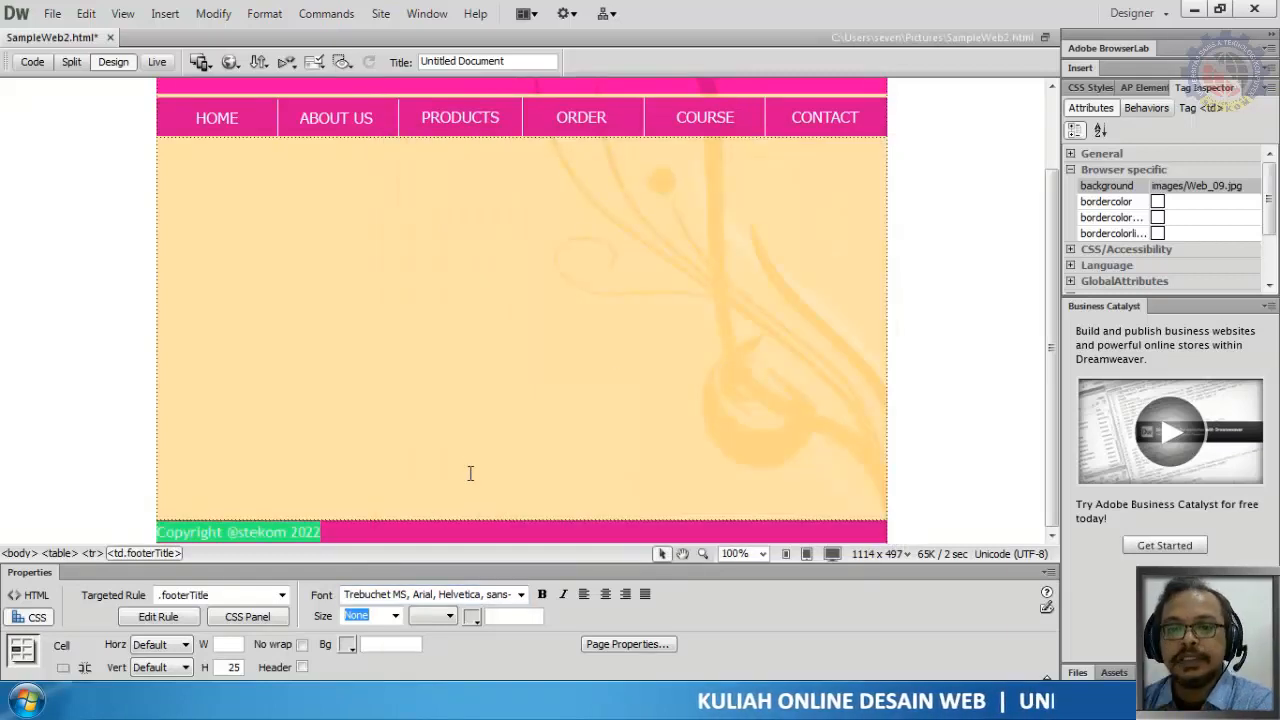
{"action": "left_click", "coordinate": [473, 618]}
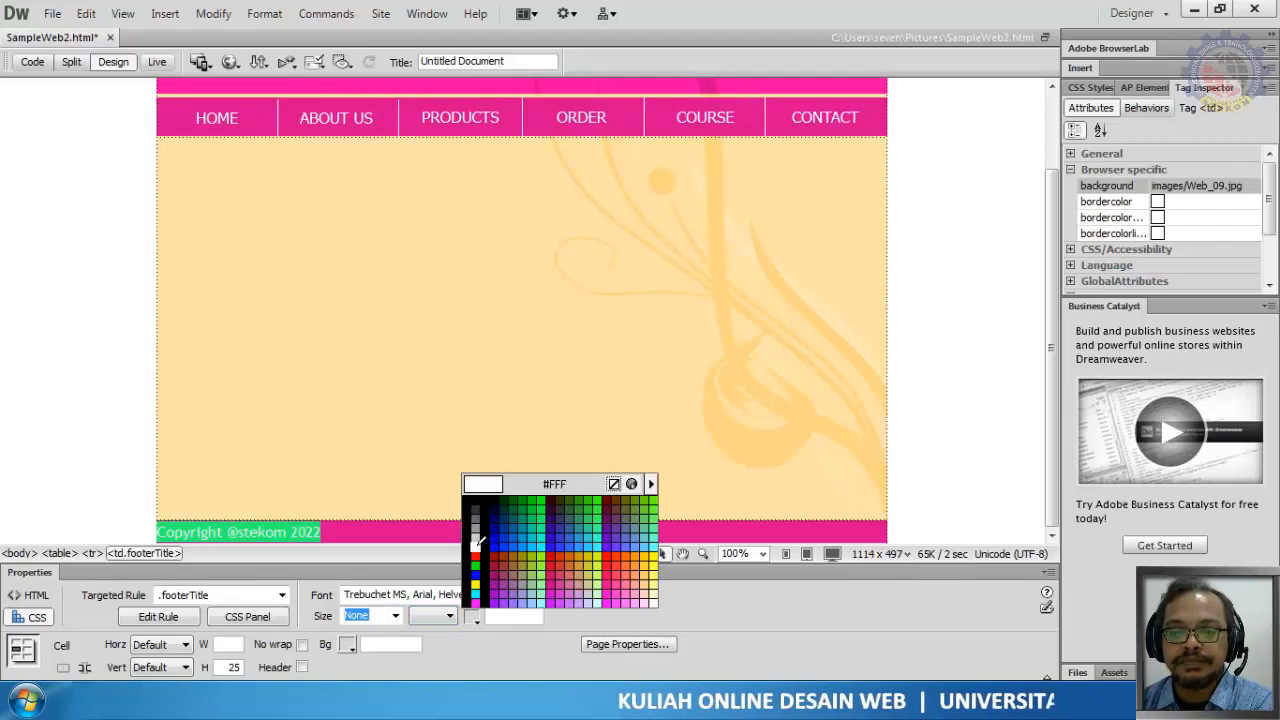
{"action": "left_click", "coordinate": [477, 543]}
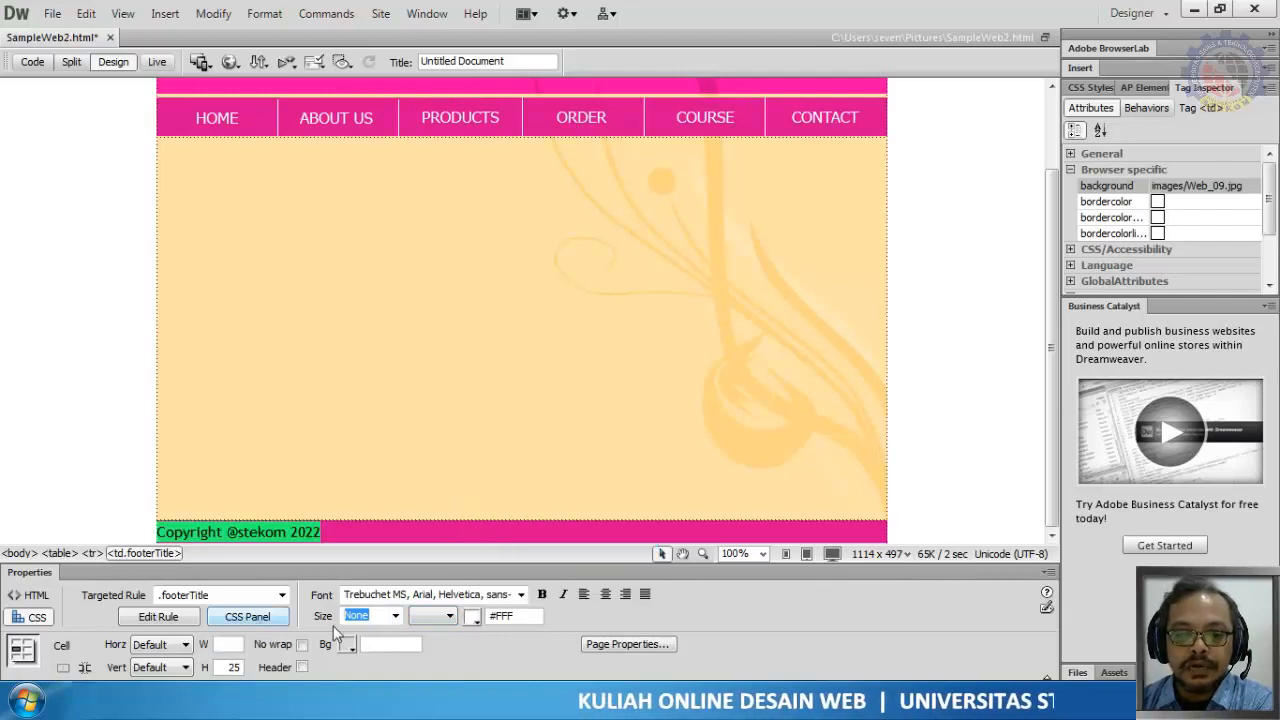
Set the footer copyright text's size to 10 px and center it in the footer cell
{"action": "left_click", "coordinate": [395, 616]}
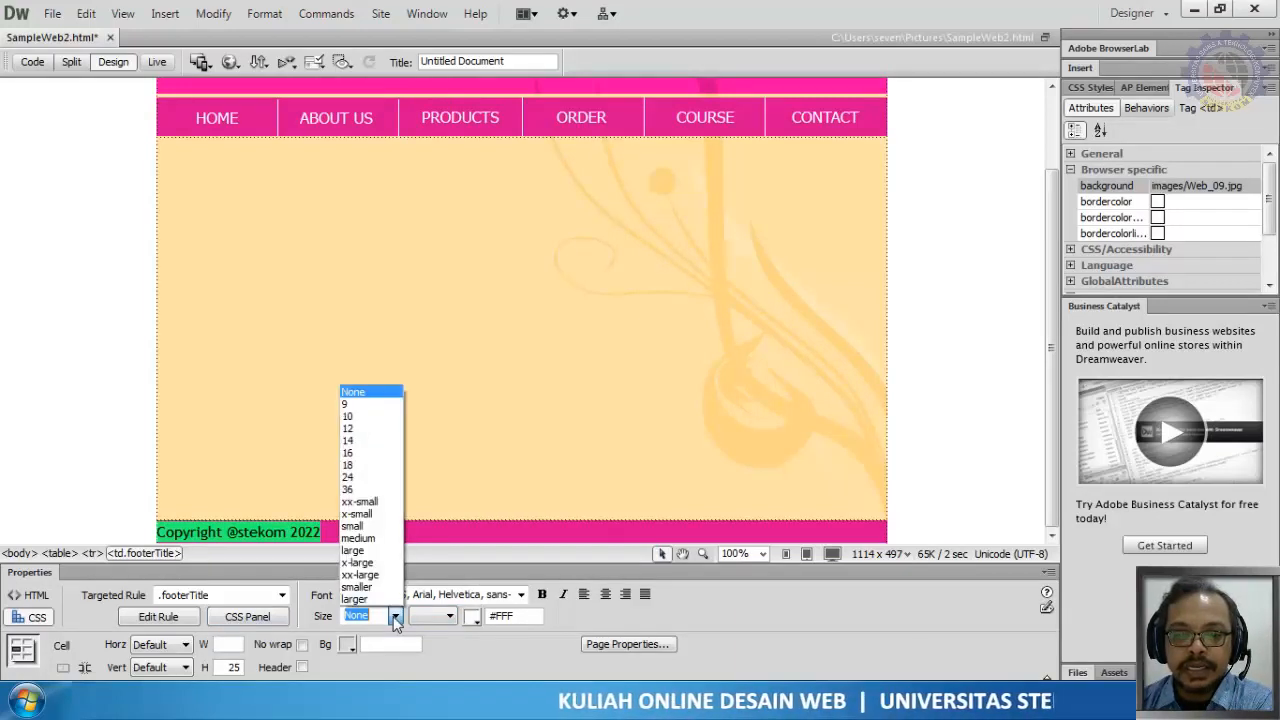
{"action": "left_click", "coordinate": [372, 417]}
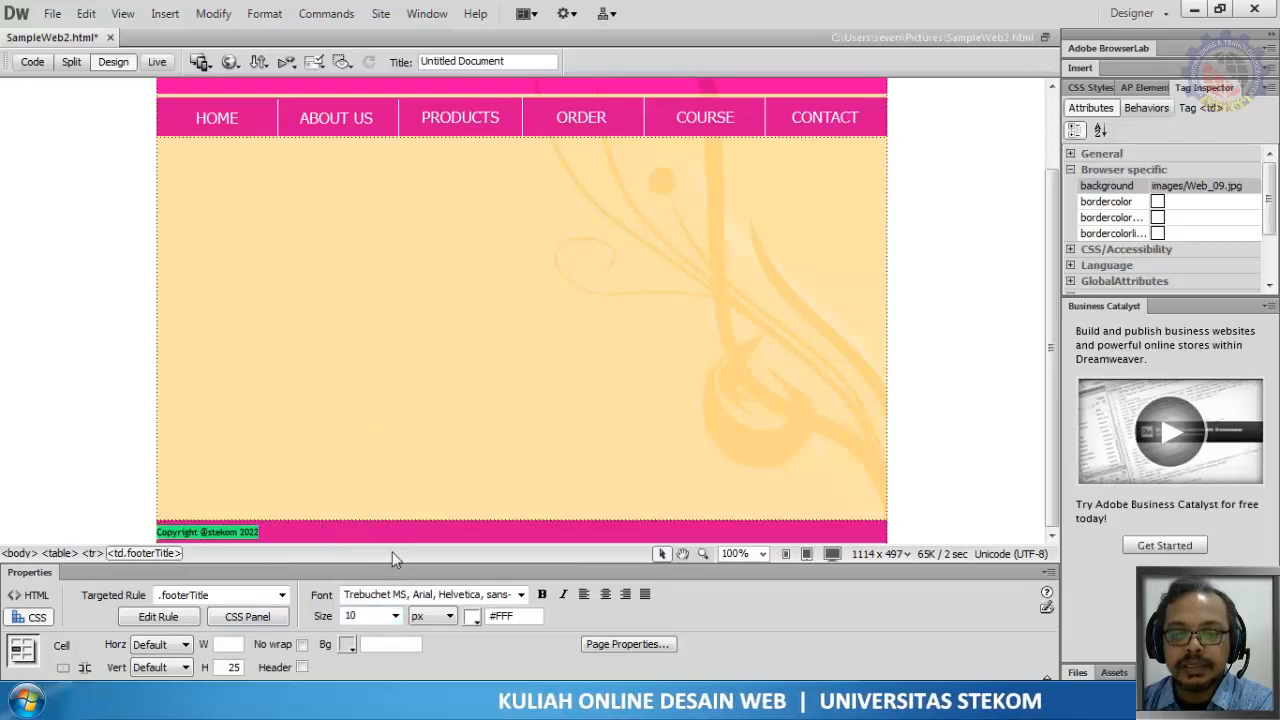
{"action": "left_click", "coordinate": [605, 594]}
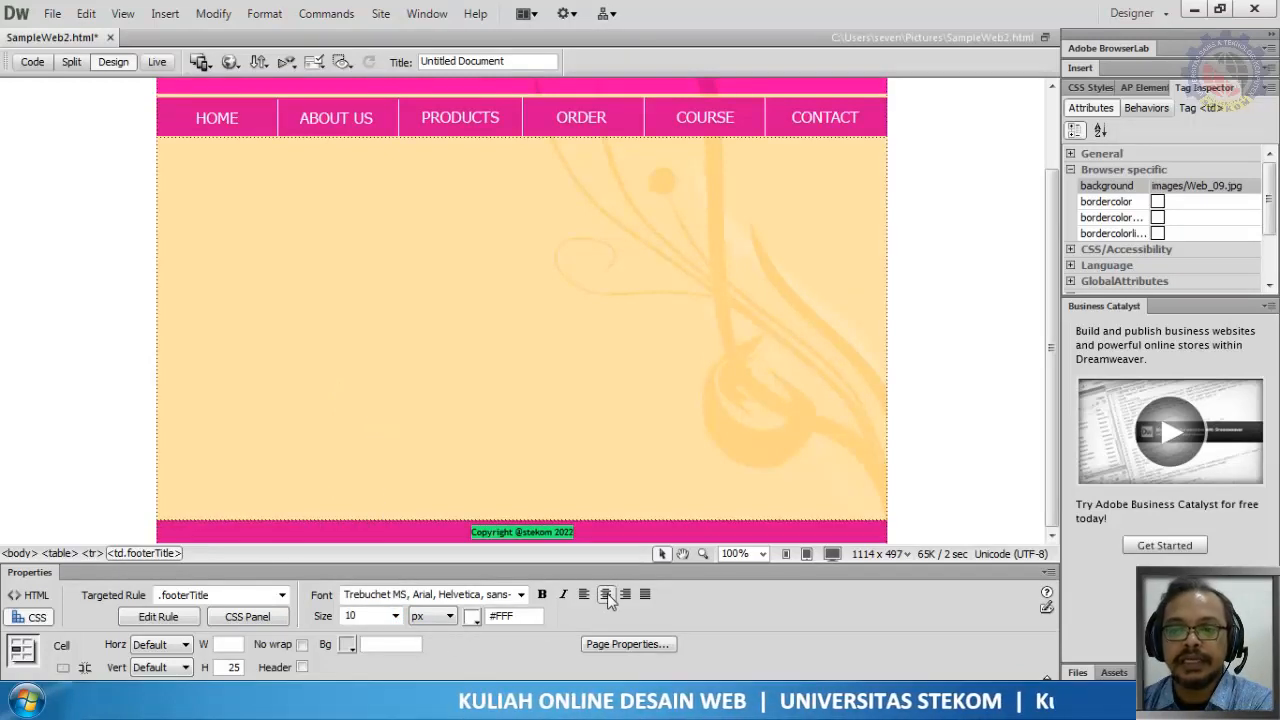
{"action": "left_click", "coordinate": [284, 432]}
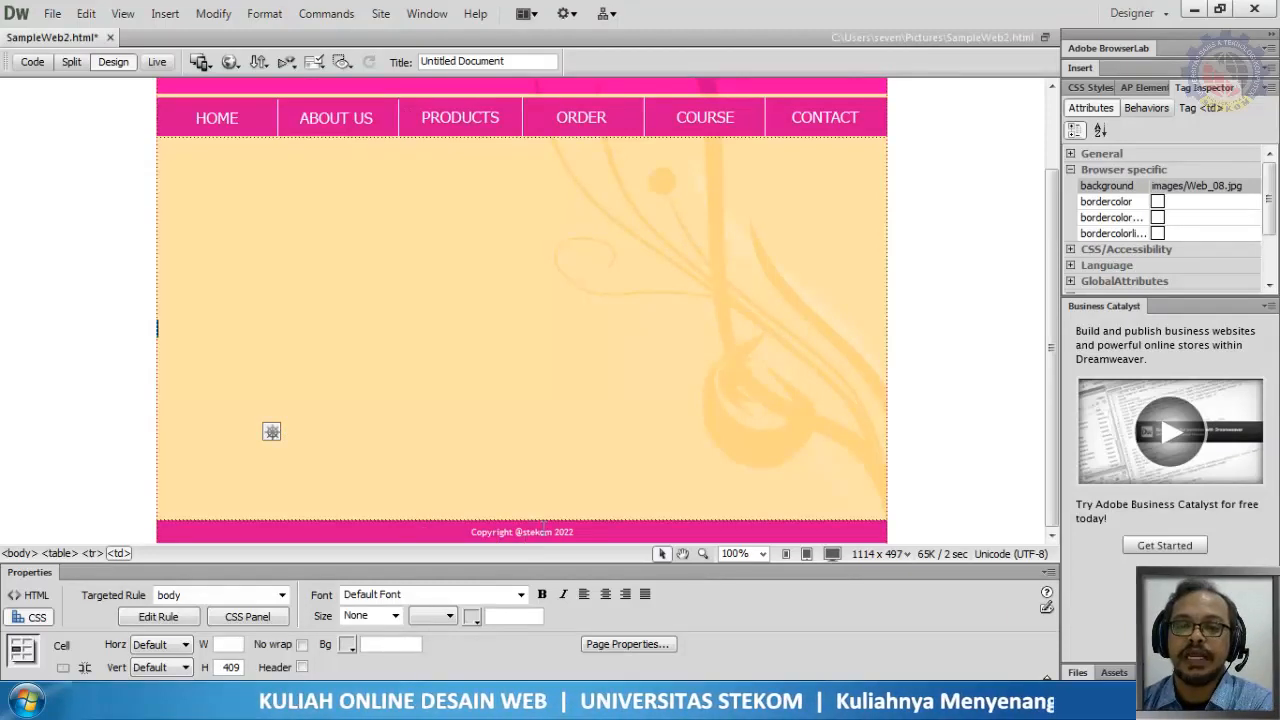
{"action": "left_click_drag", "start_coordinate": [472, 532], "coordinate": [574, 532]}
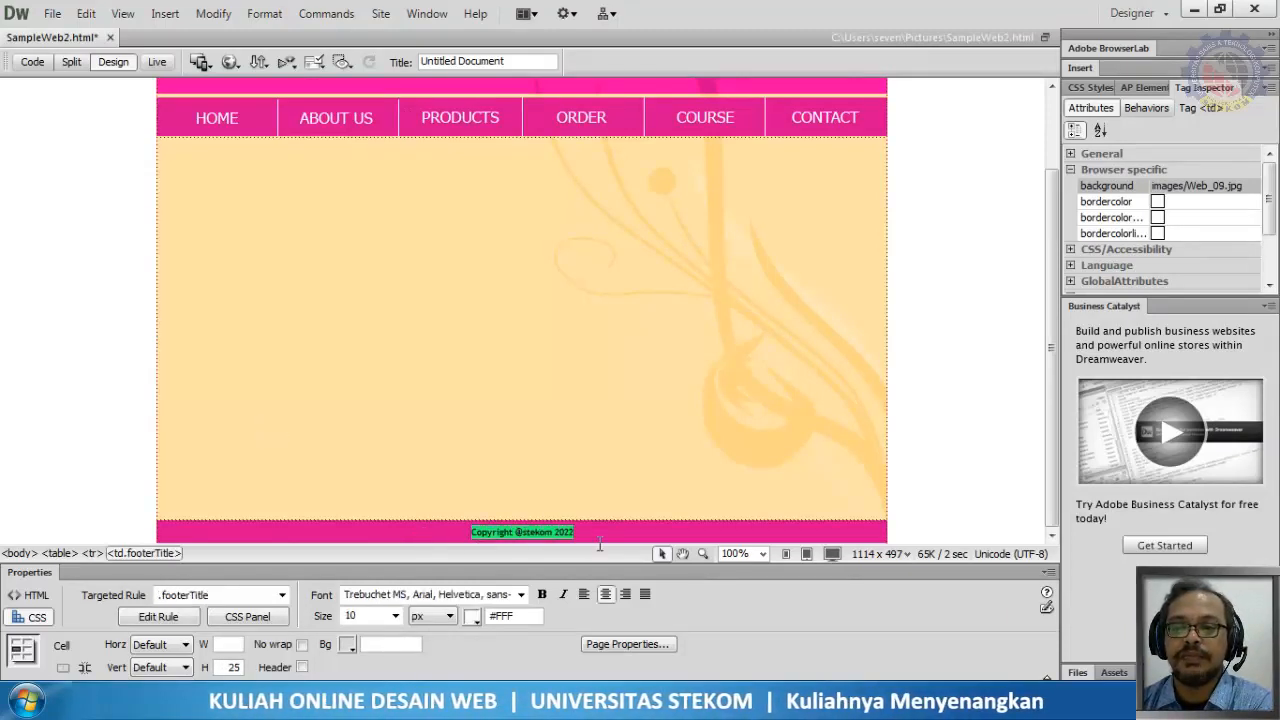
{"action": "left_click", "coordinate": [606, 595]}
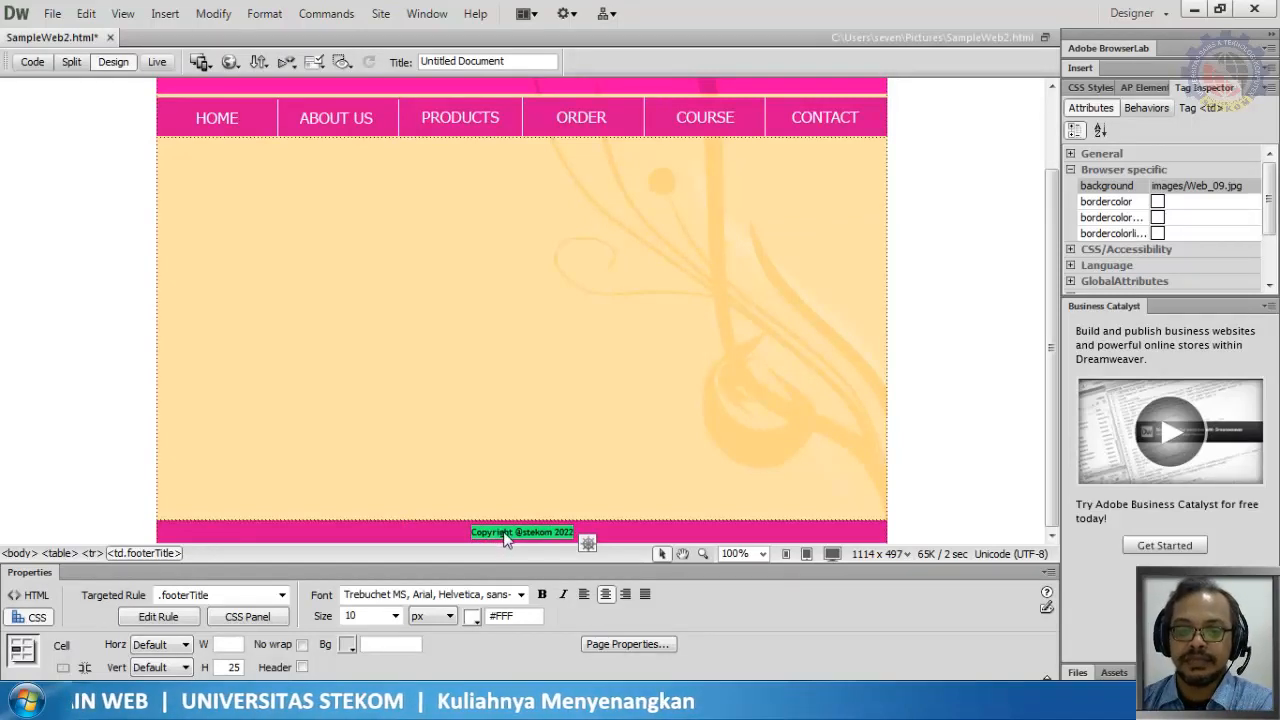
{"action": "left_click", "coordinate": [284, 311]}
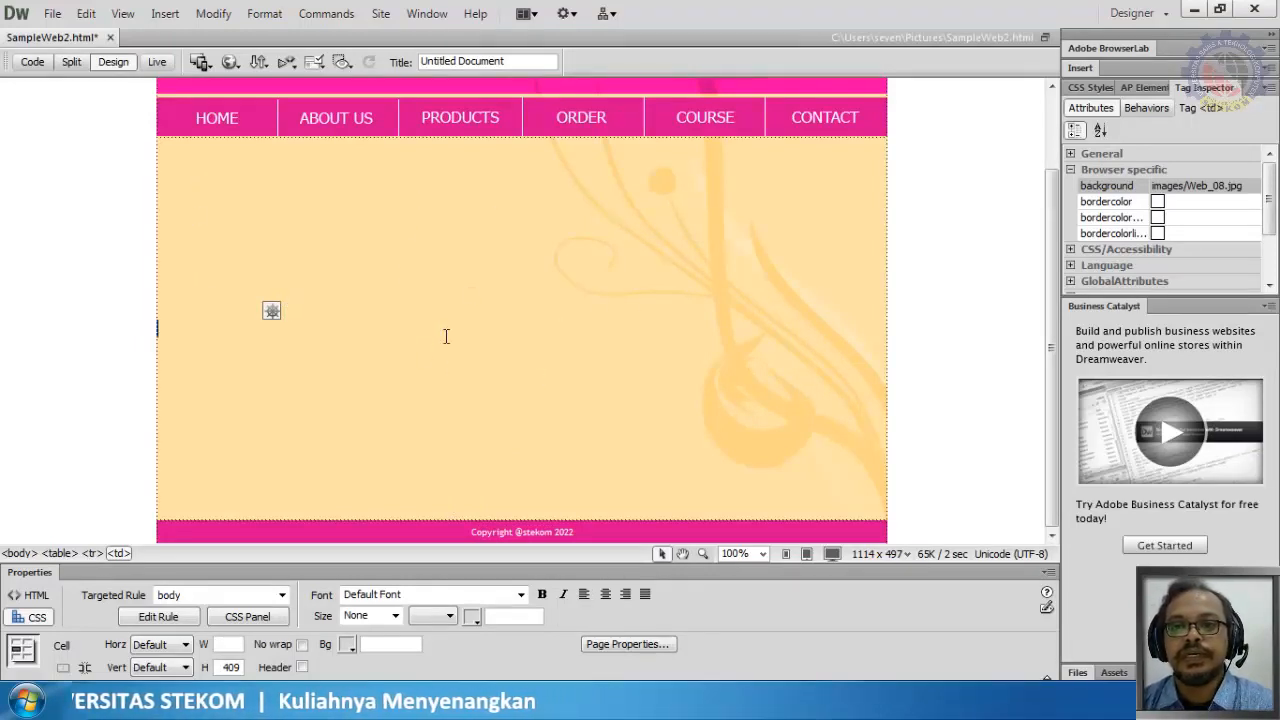
{"action": "scroll", "coordinate": [518, 303], "scroll_direction": "up", "scroll_amount": 2}
{"action": "scroll", "coordinate": [518, 345], "scroll_direction": "down", "scroll_amount": 2}
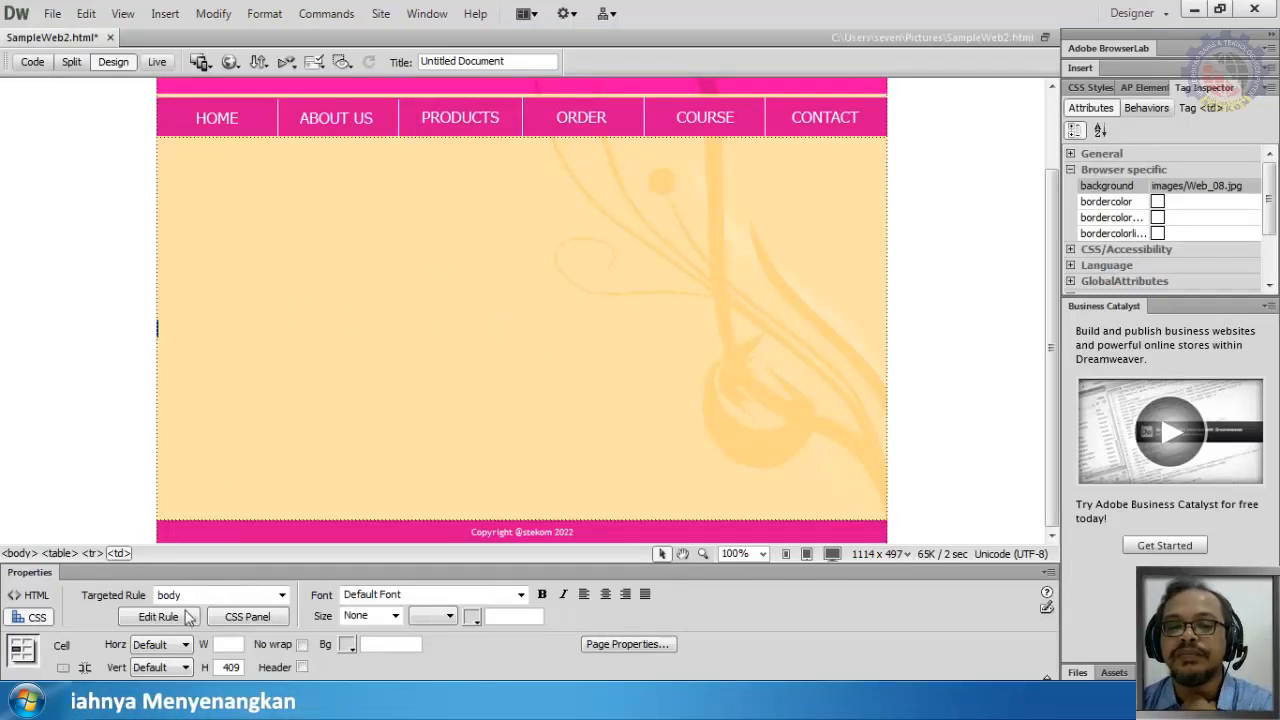
Switch to Windows Explorer, go up to the Pictures folder and look through the four small car photos
{"action": "left_click", "coordinate": [125, 700]}
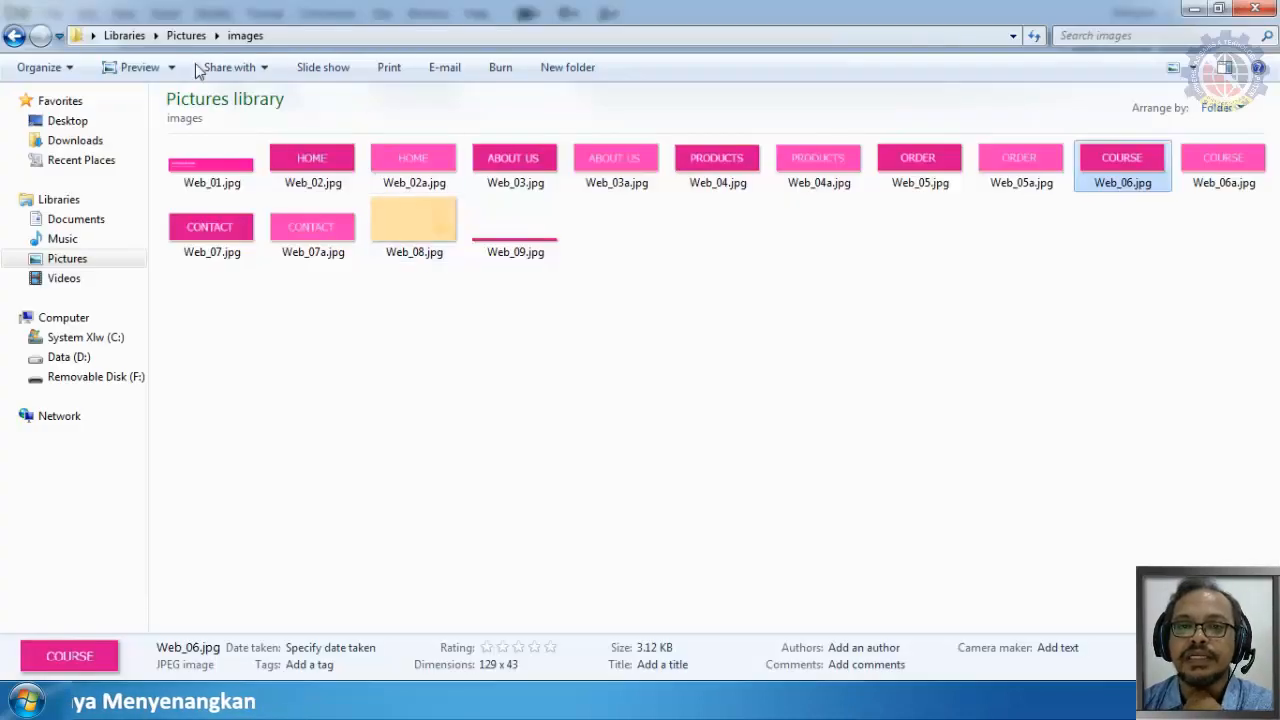
{"action": "left_click", "coordinate": [180, 36]}
{"action": "left_click", "coordinate": [442, 208]}
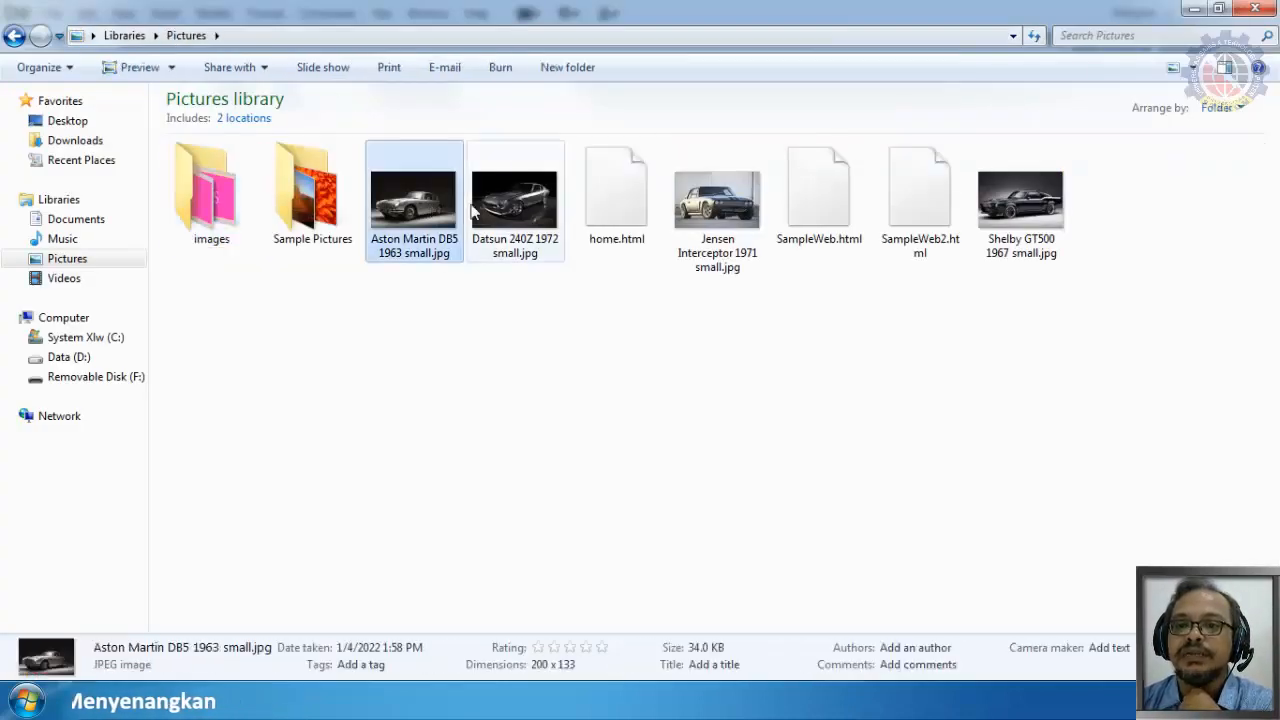
{"action": "left_click", "coordinate": [505, 214]}
{"action": "left_click", "coordinate": [717, 205]}
{"action": "left_click", "coordinate": [993, 218]}
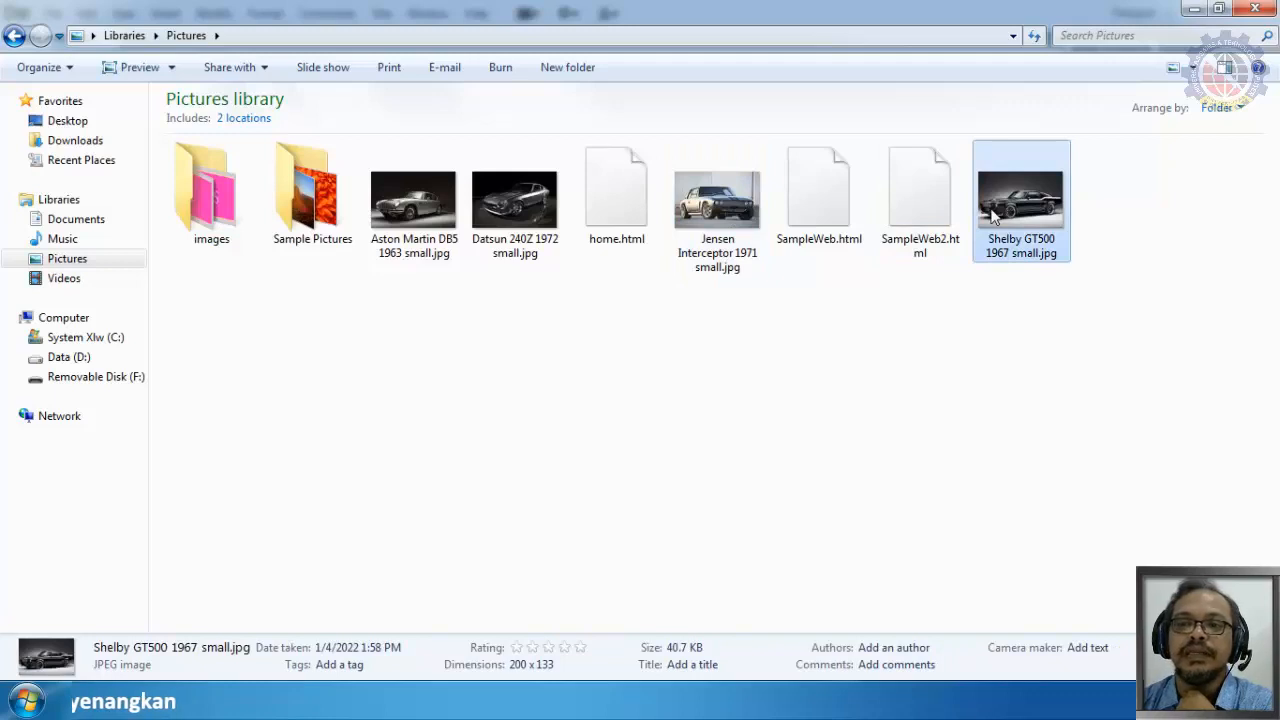
{"action": "left_click", "coordinate": [400, 210]}
{"action": "left_click", "coordinate": [495, 210]}
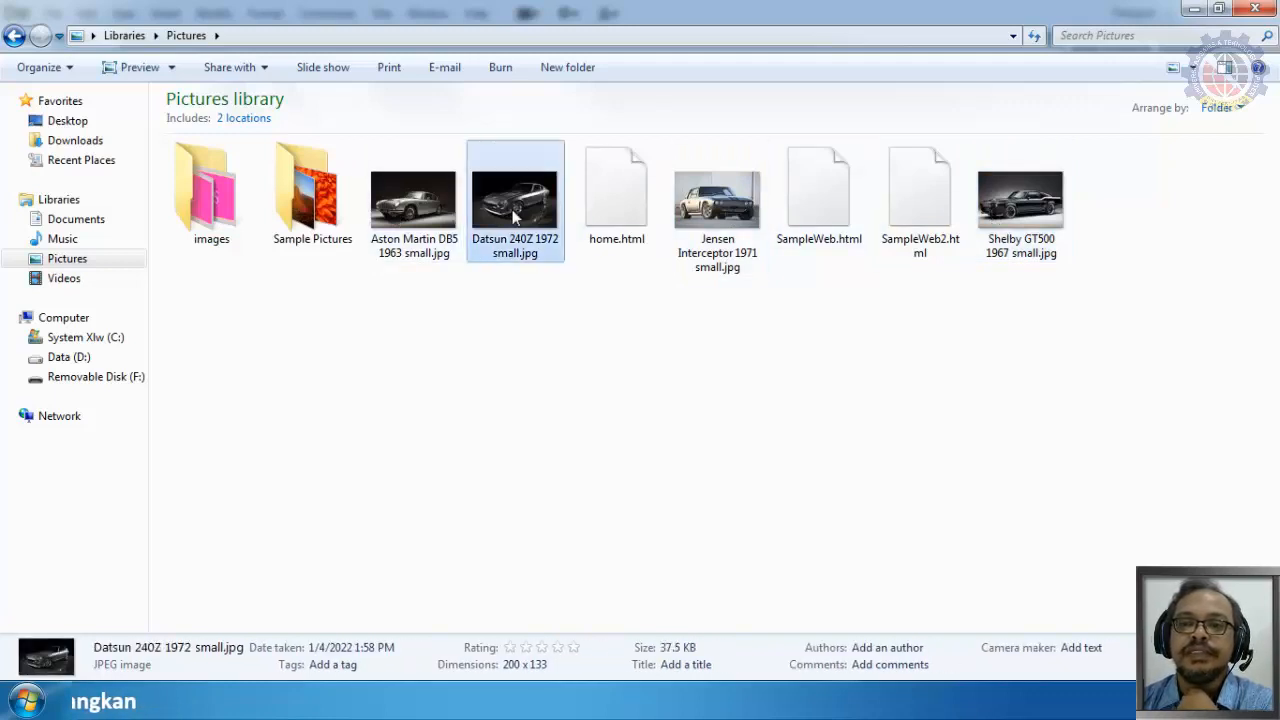
{"action": "left_click", "coordinate": [710, 207]}
{"action": "left_click", "coordinate": [1025, 213]}
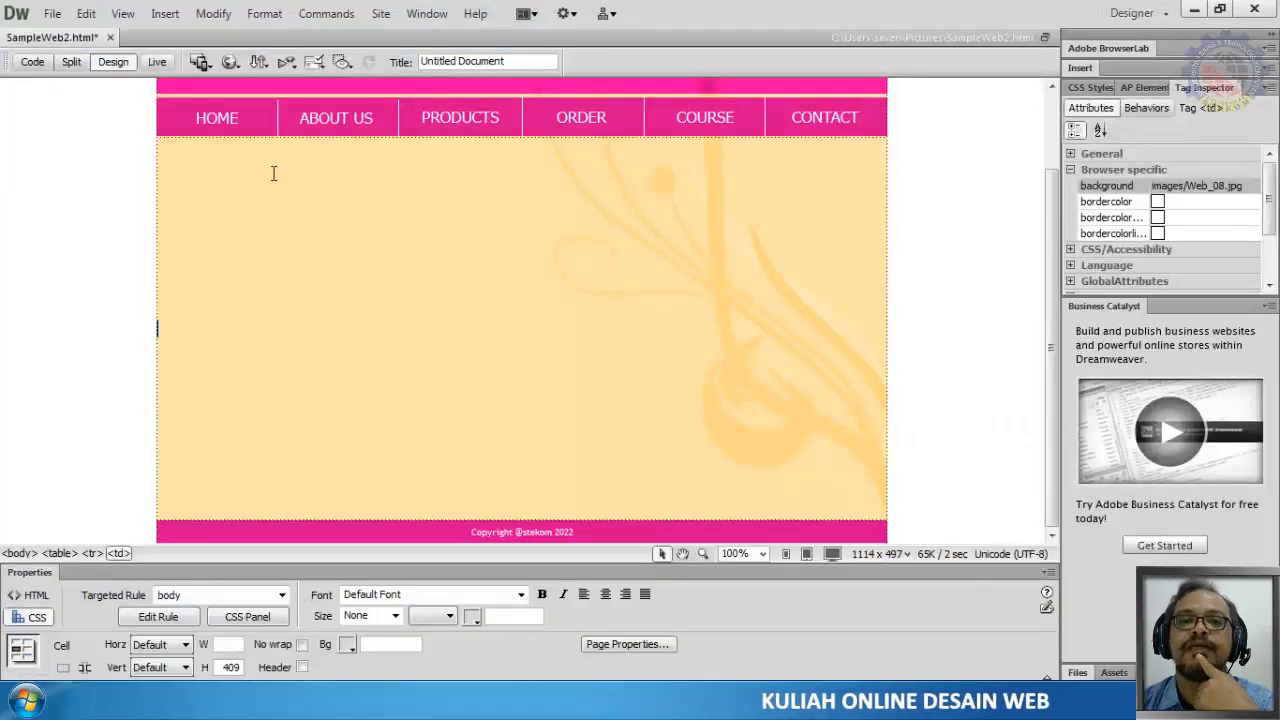
Test the text position in the large content cell by entering sample characters and erase them again
{"action": "left_click", "coordinate": [242, 311]}
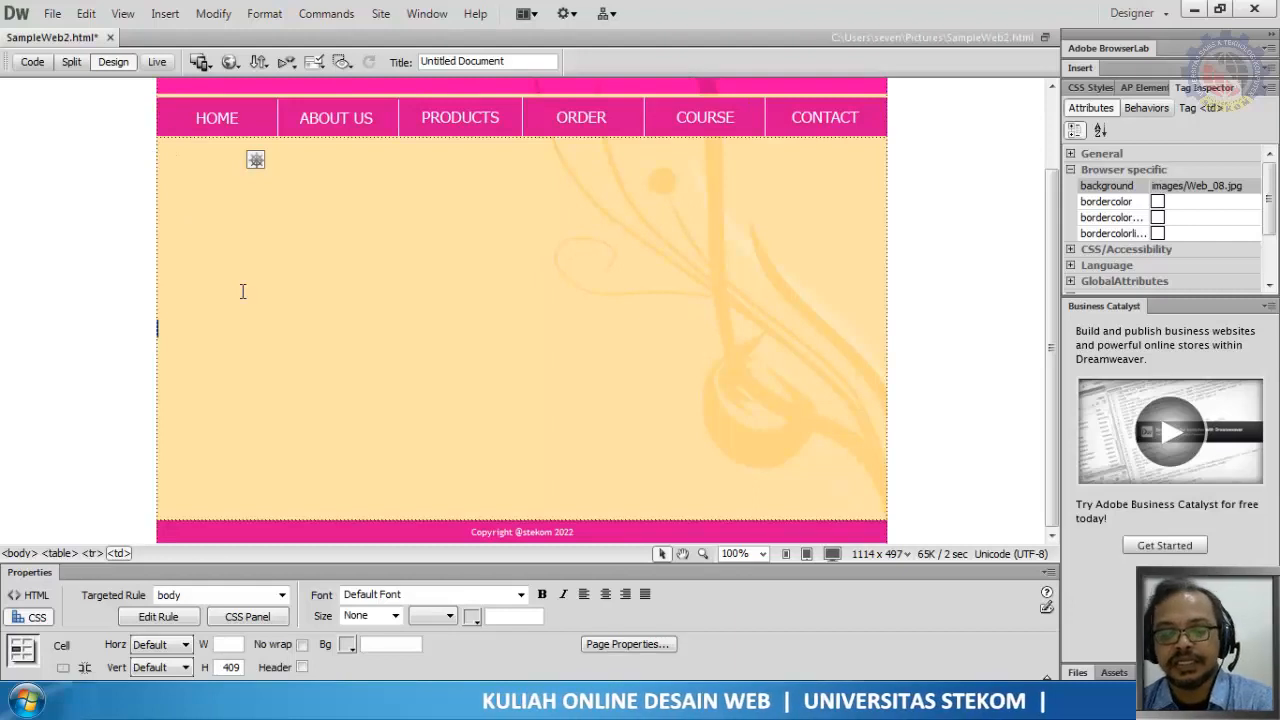
{"action": "type", "text": "ksdjhfk sjdfhksdjfks"}
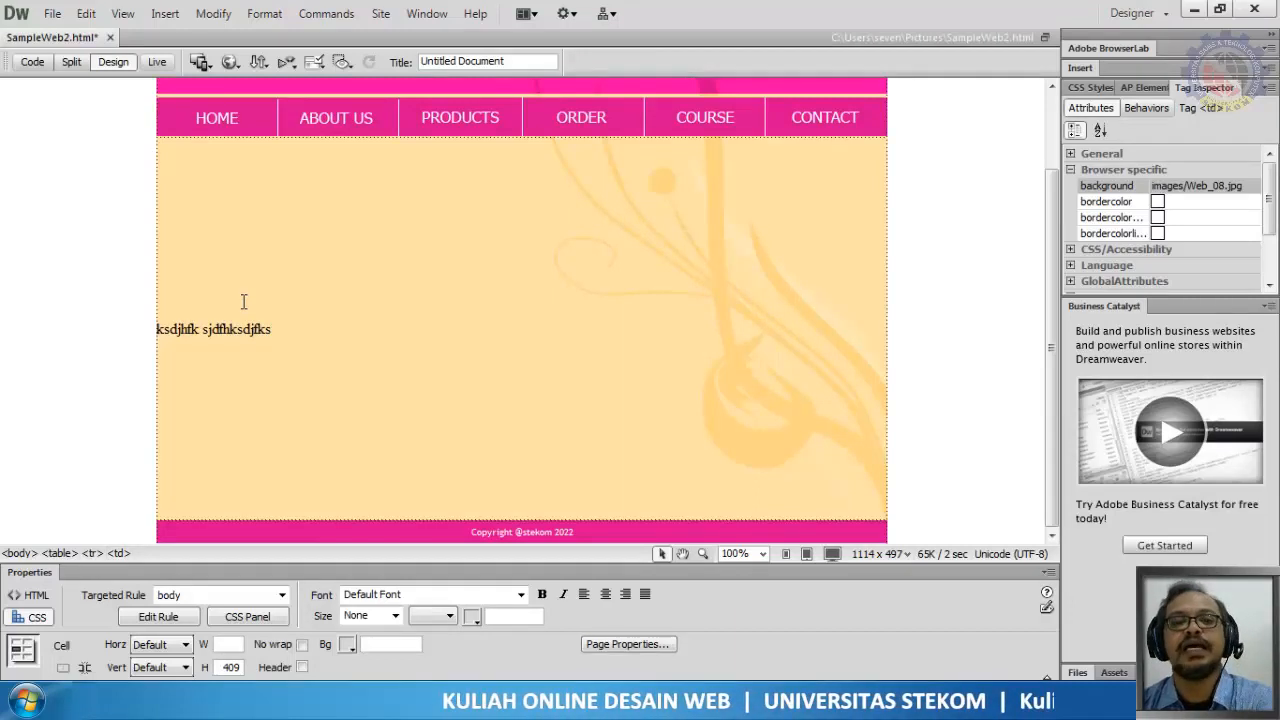
{"action": "key", "text": "BackSpace"}
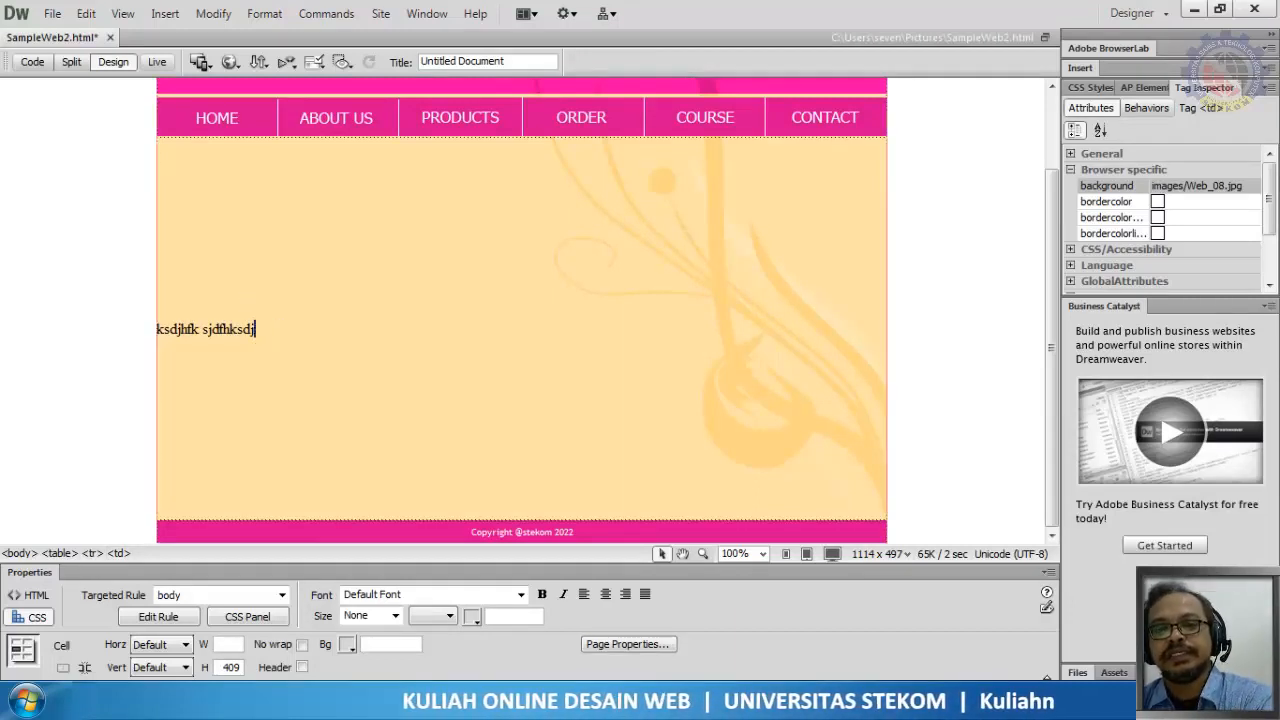
{"action": "key", "text": "BackSpace"}
{"action": "key", "text": "BackSpace"}
{"action": "key", "text": "BackSpace"}
{"action": "key", "text": "BackSpace"}
{"action": "key", "text": "BackSpace"}
{"action": "key", "text": "BackSpace"}
{"action": "key", "text": "BackSpace"}
{"action": "key", "text": "BackSpace"}
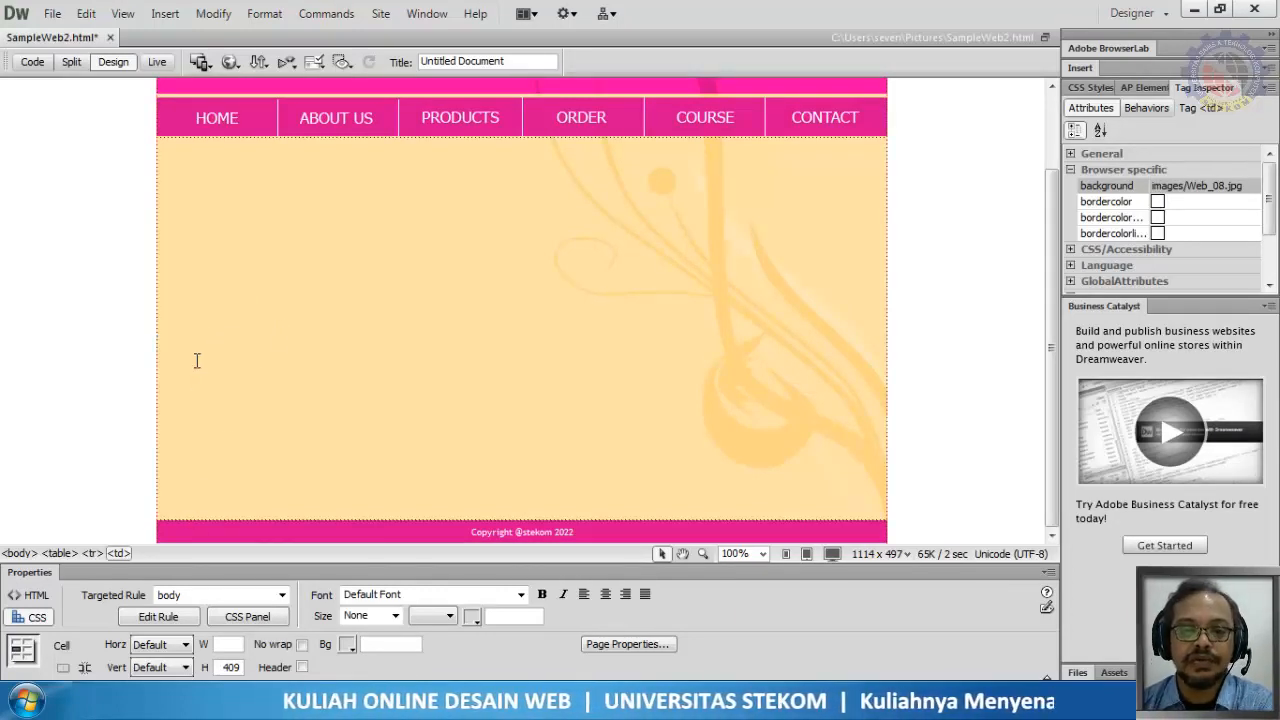
Set the vertical alignment of the large content cell to Top
{"action": "mouse_move", "coordinate": [140, 700]}
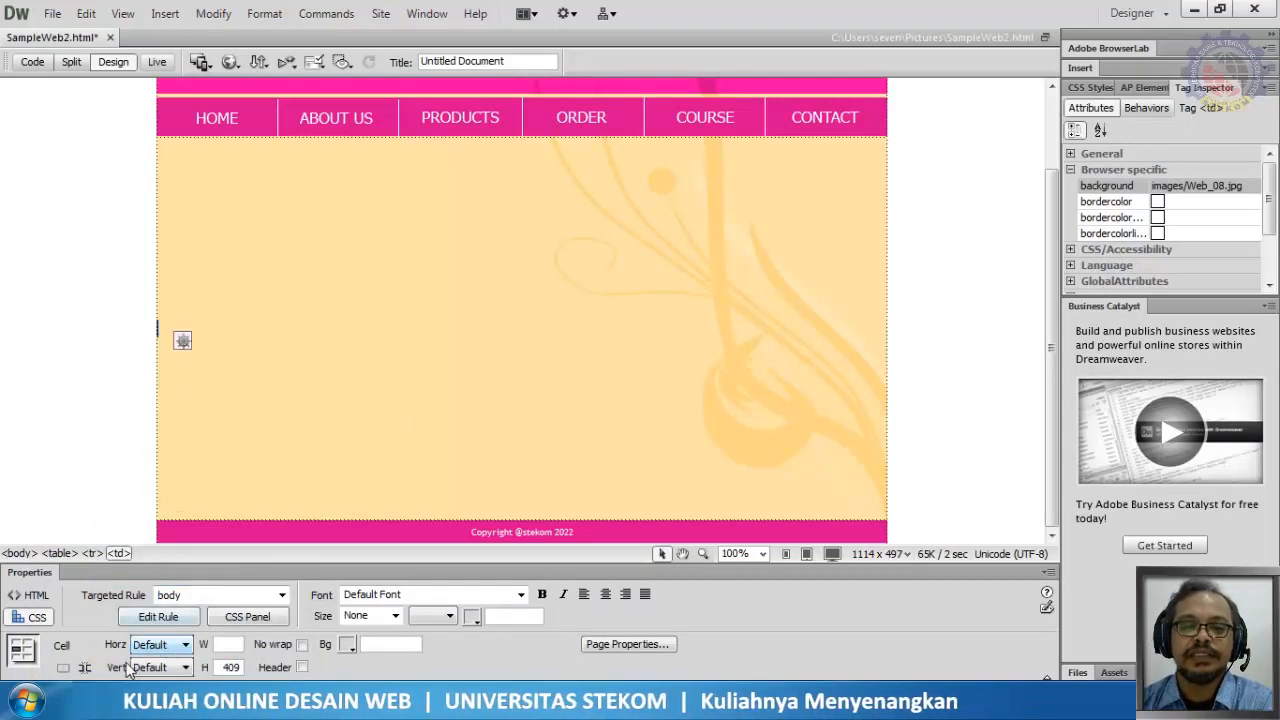
{"action": "left_click", "coordinate": [201, 476]}
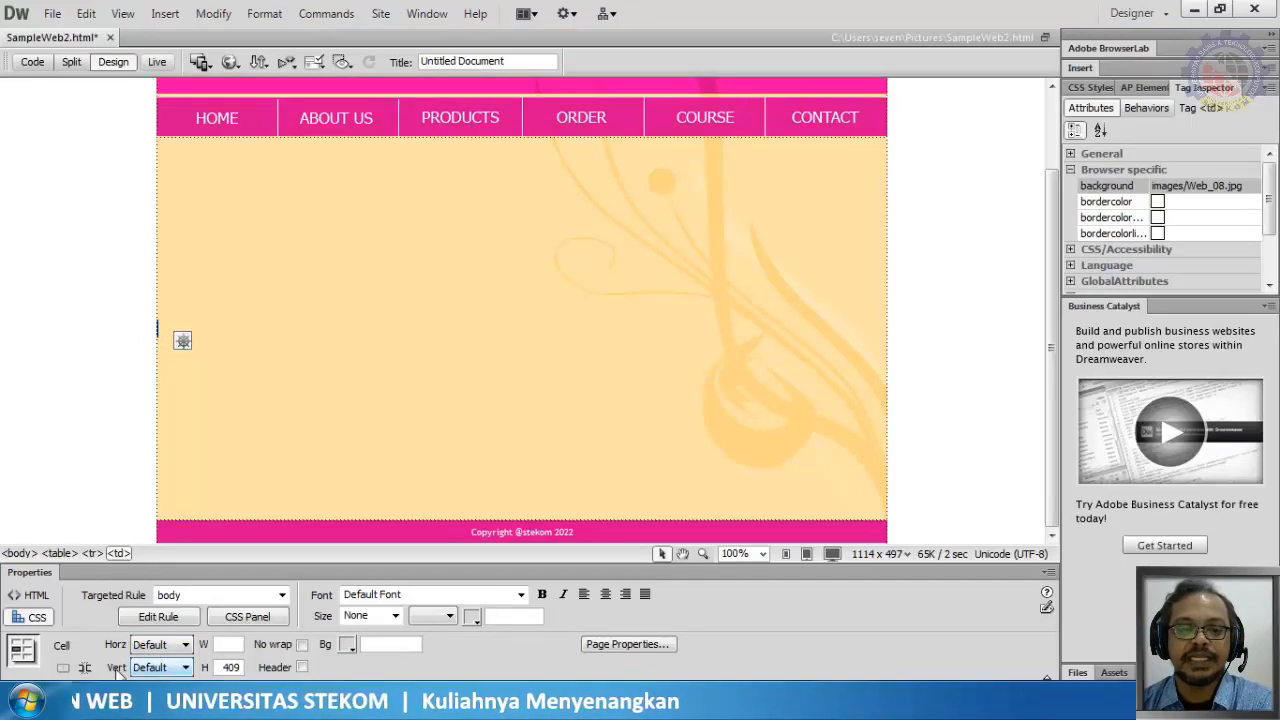
{"action": "left_click", "coordinate": [187, 668]}
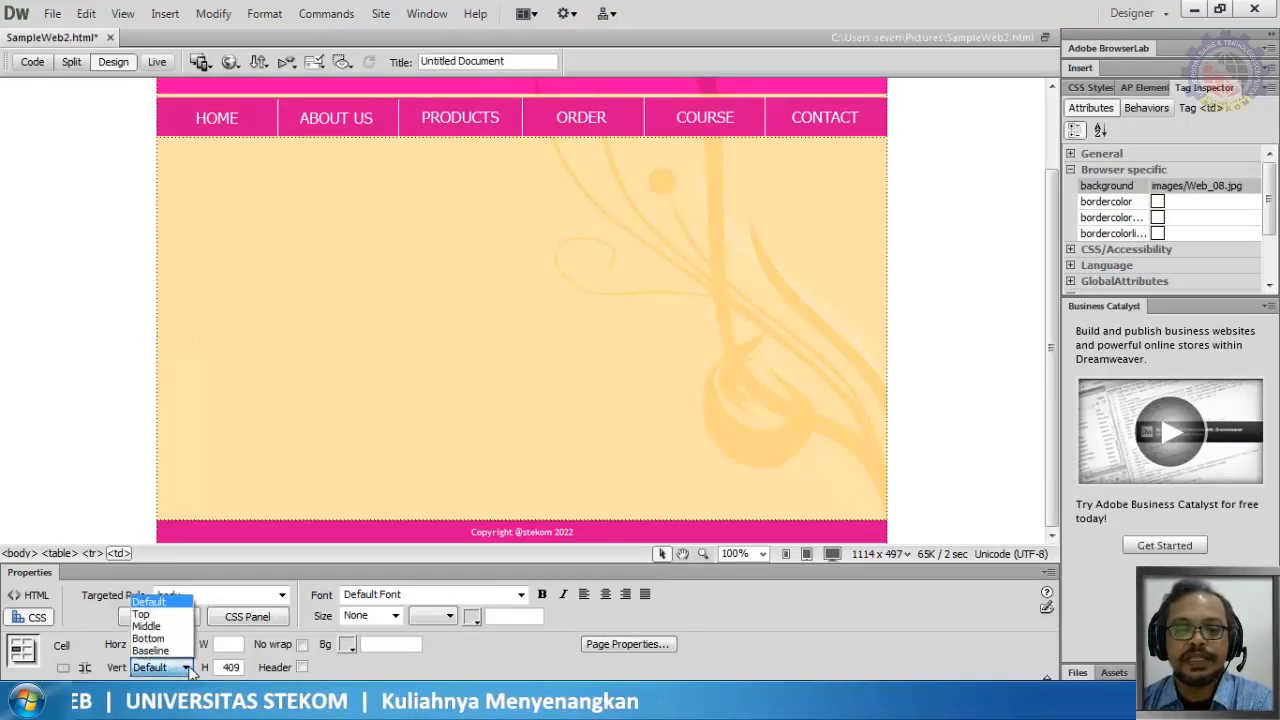
{"action": "left_click", "coordinate": [163, 616]}
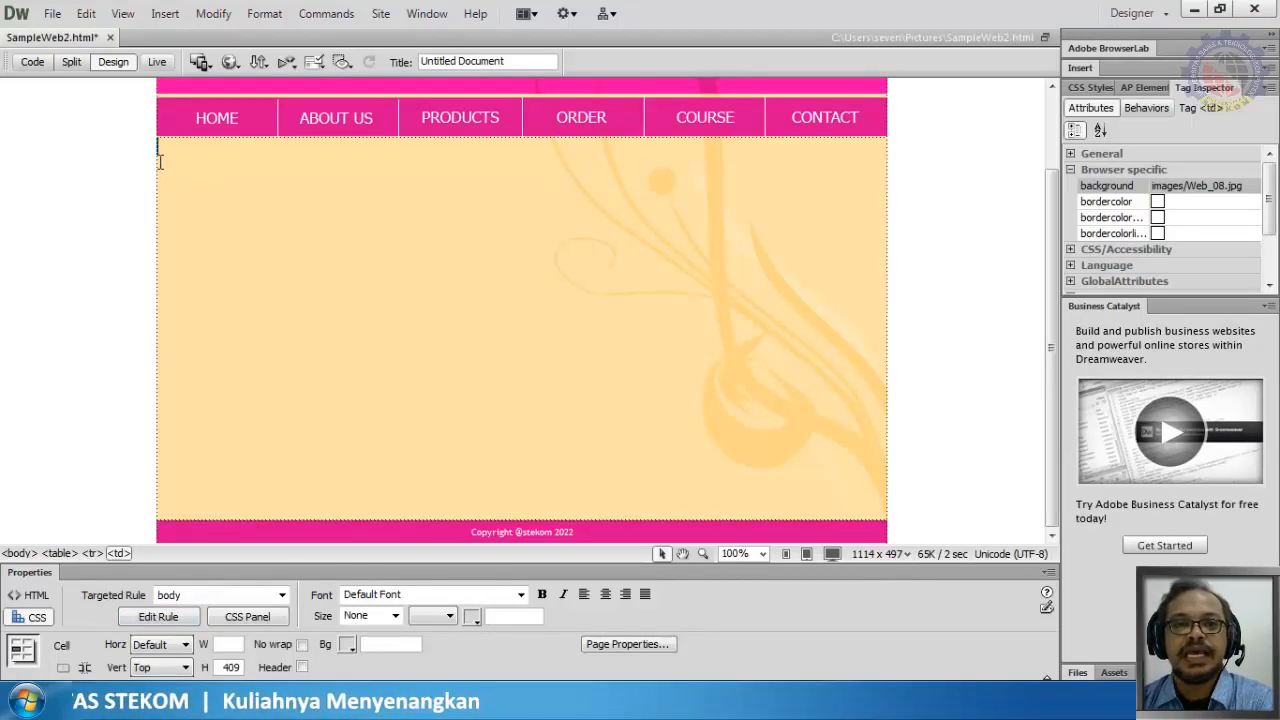
Start a new table in the large content cell and set it to 3 rows and 2 columns
{"action": "left_click", "coordinate": [160, 14]}
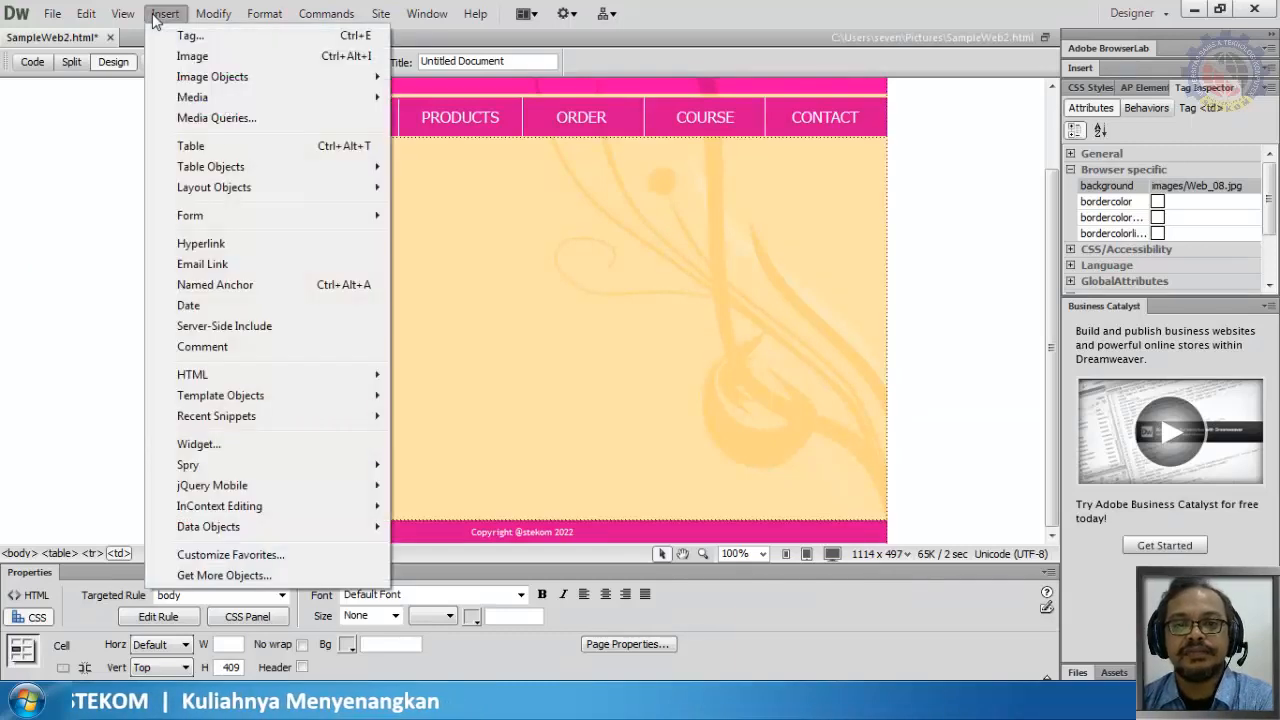
{"action": "left_click", "coordinate": [184, 150]}
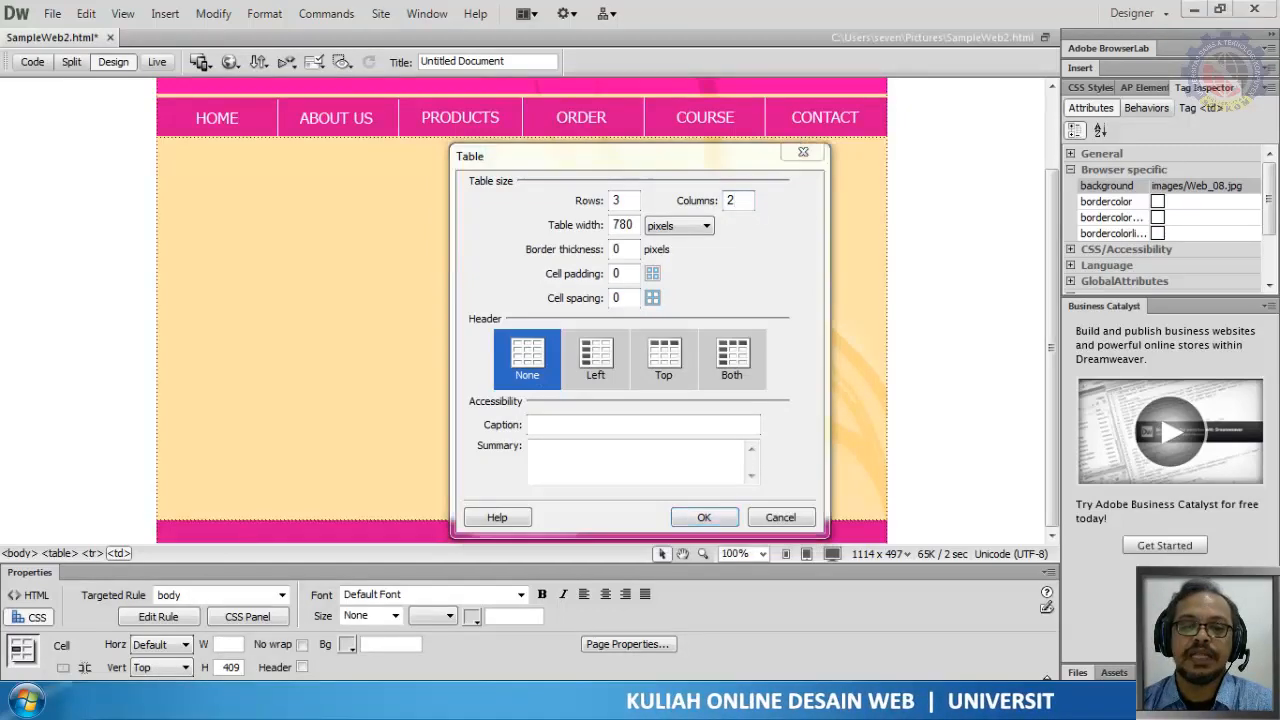
Switch to Windows Explorer, open SampleWeb.html in the browser and examine how its content area scrolls sideways
{"action": "key", "text": "alt+Tab"}
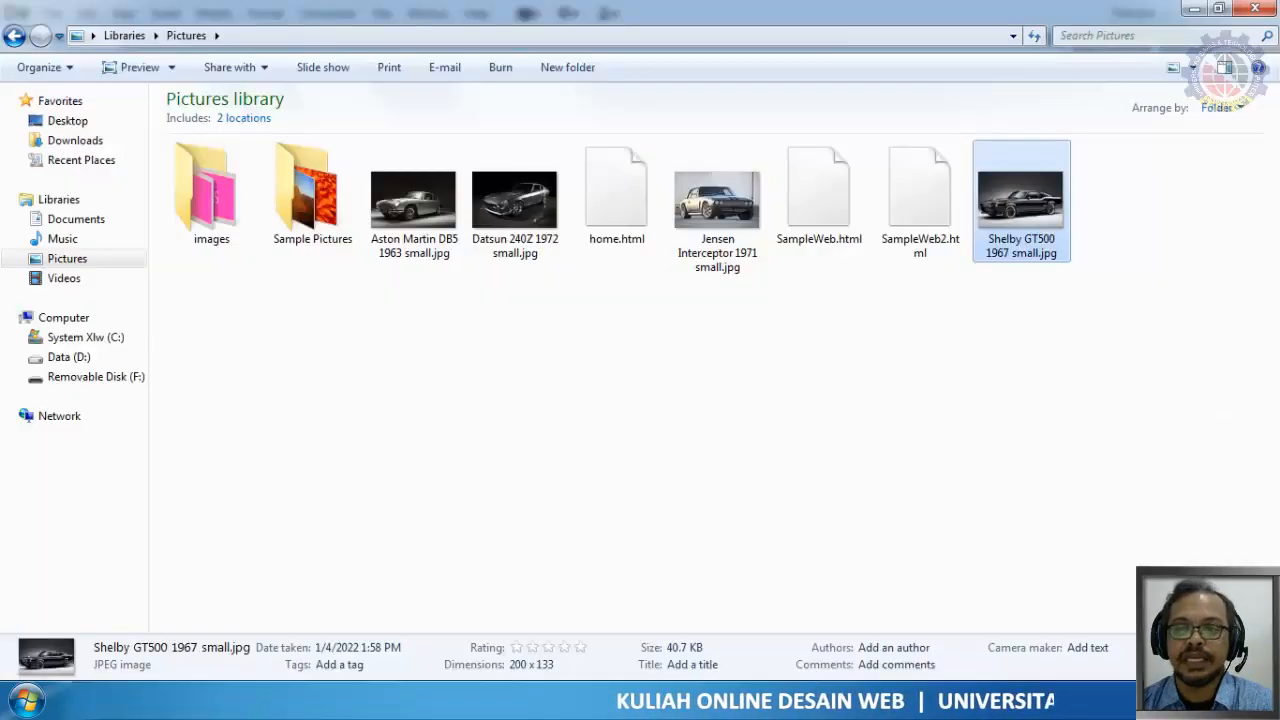
{"action": "double_click", "coordinate": [805, 243]}
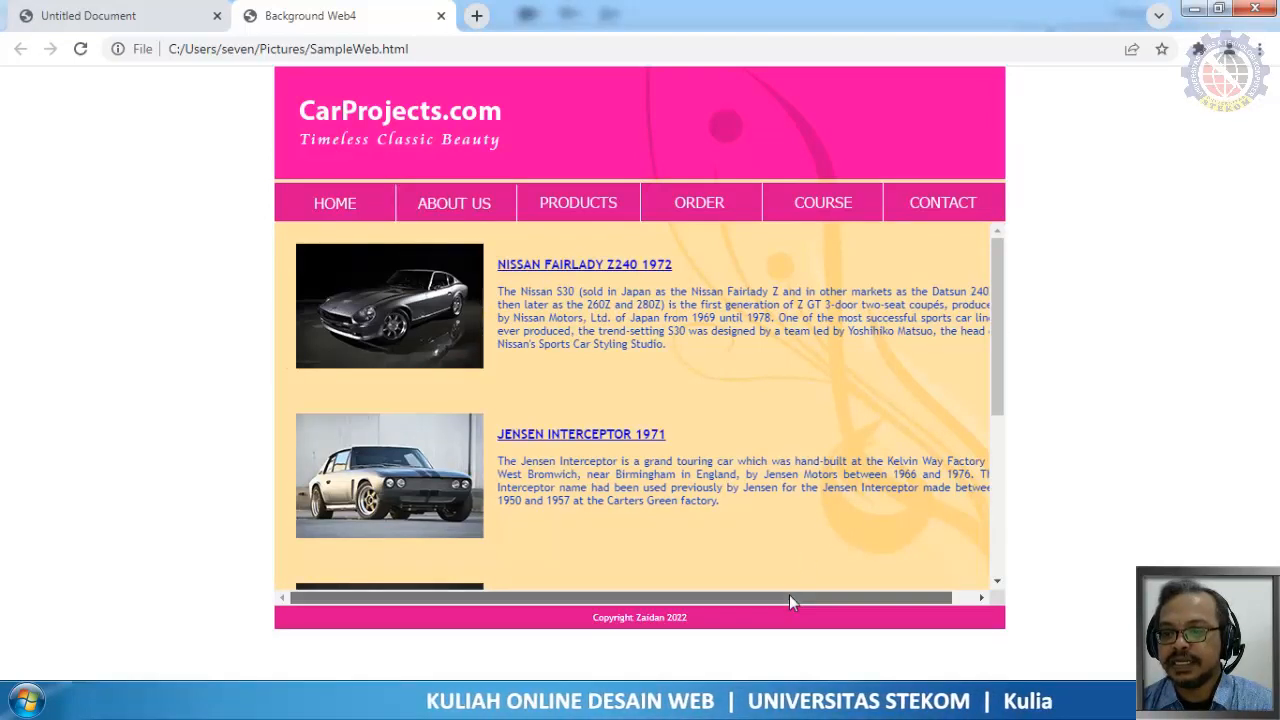
{"action": "left_click_drag", "start_coordinate": [789, 600], "coordinate": [934, 579]}
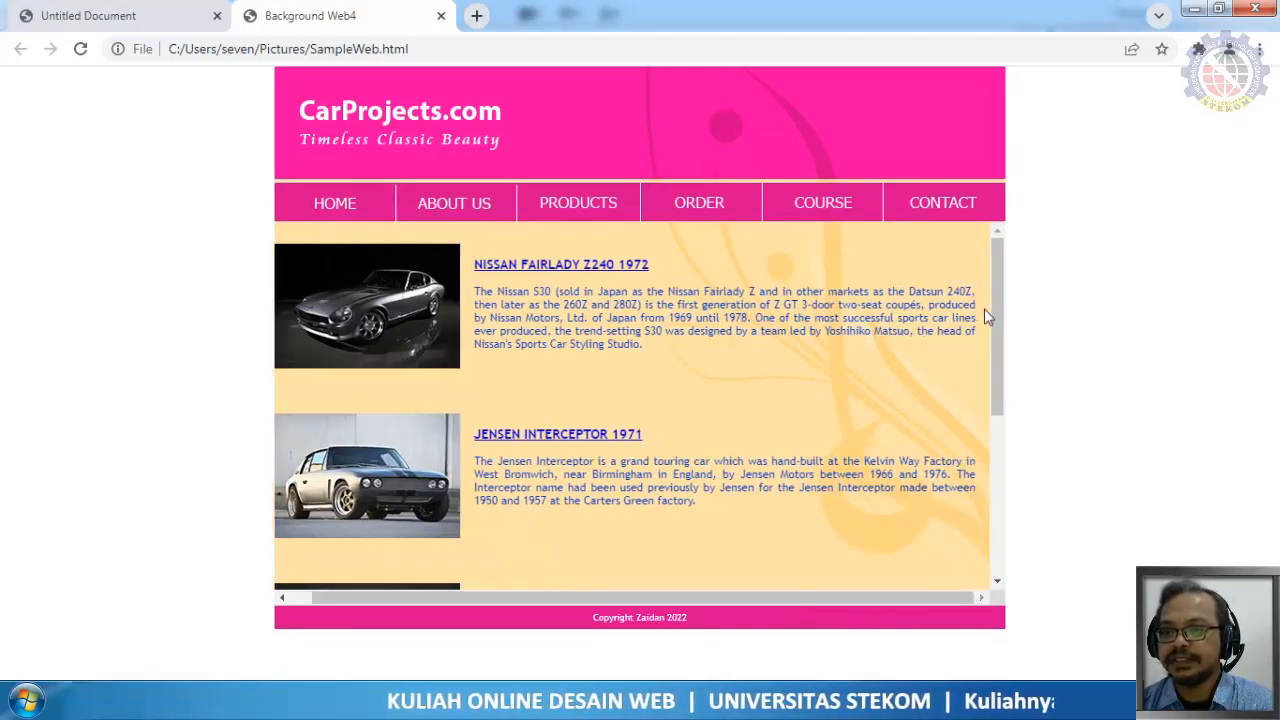
{"action": "left_click_drag", "start_coordinate": [578, 600], "coordinate": [556, 602]}
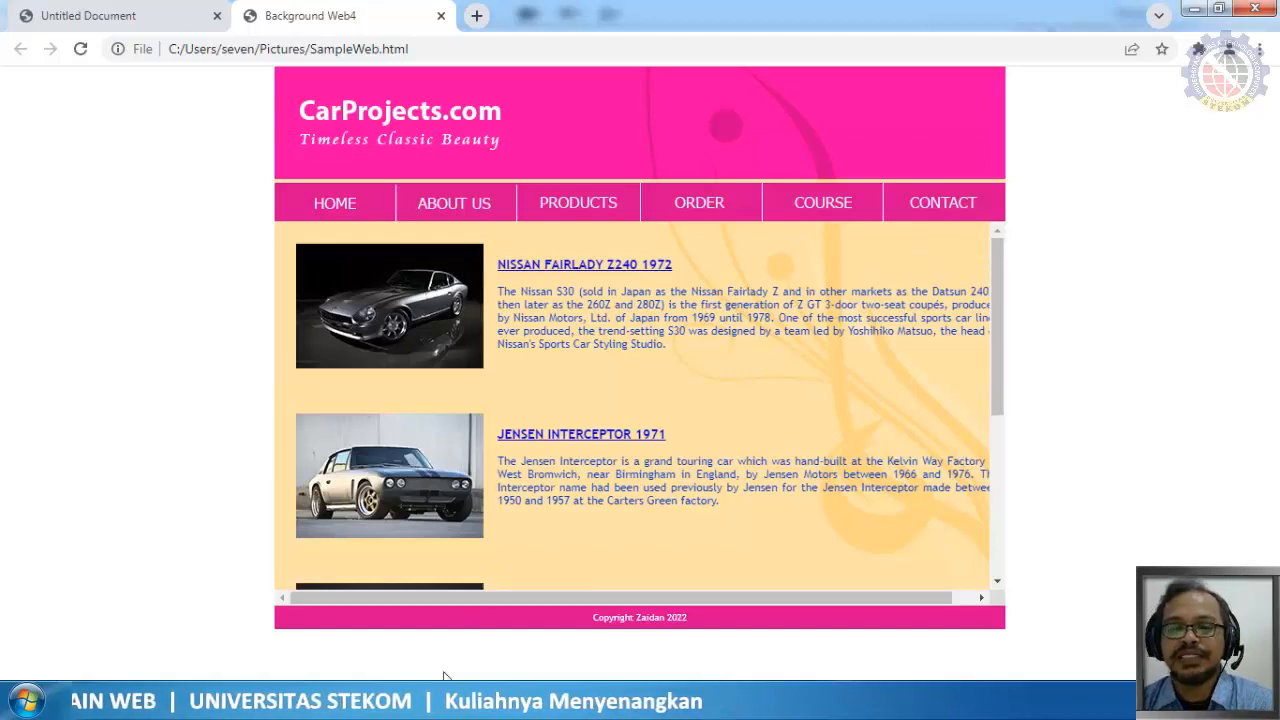
Open the Calculator and compute 780 - 15 for the available table width
{"action": "key", "text": "super+r"}
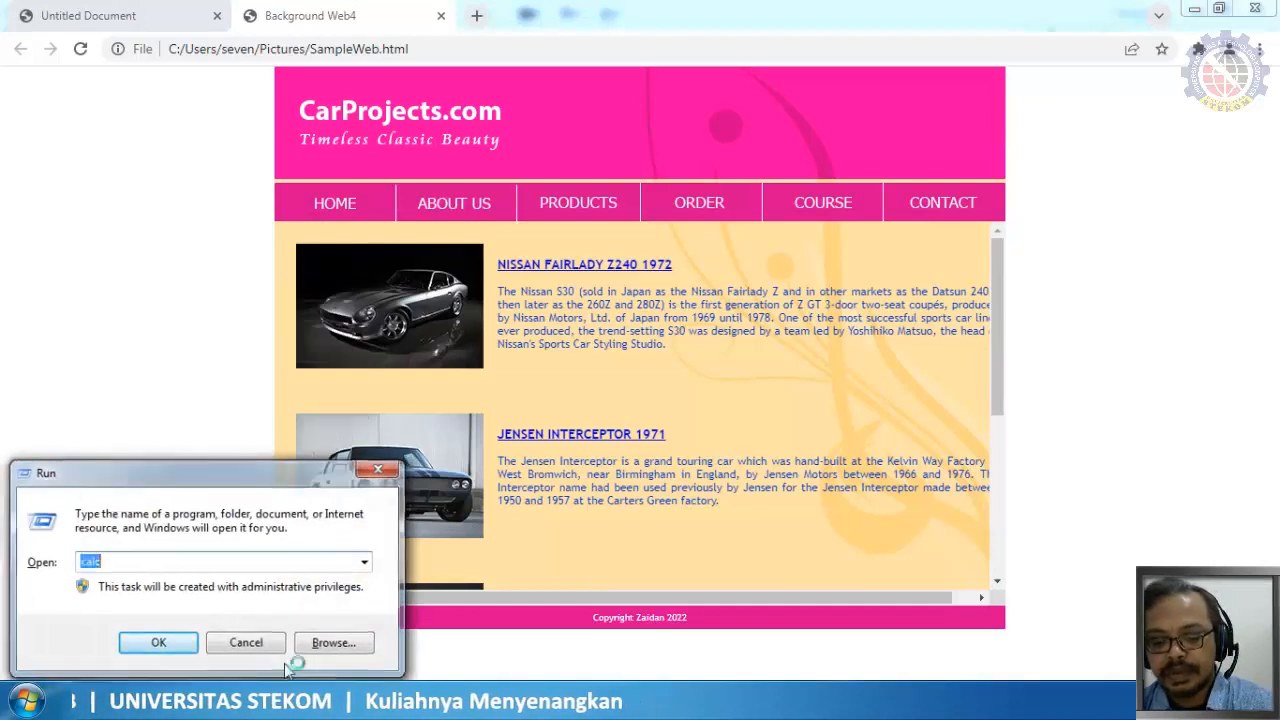
{"action": "key", "text": "Return"}
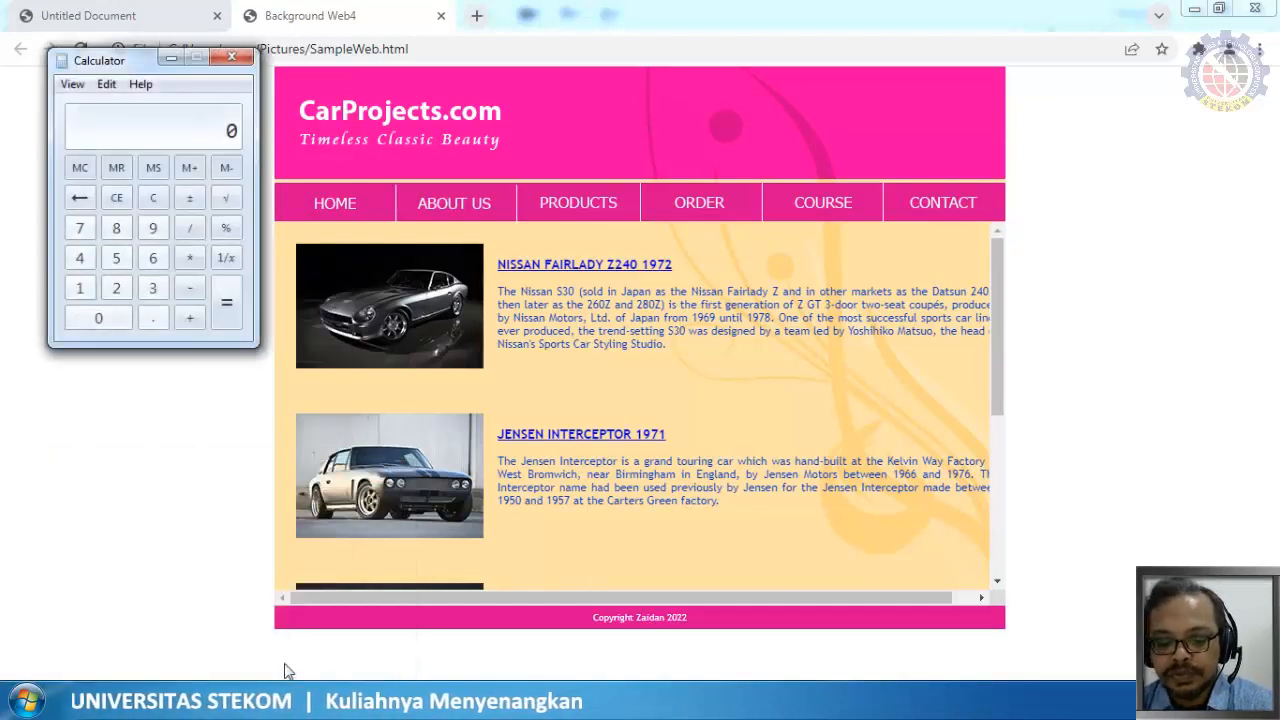
{"action": "type", "text": "780-1"}
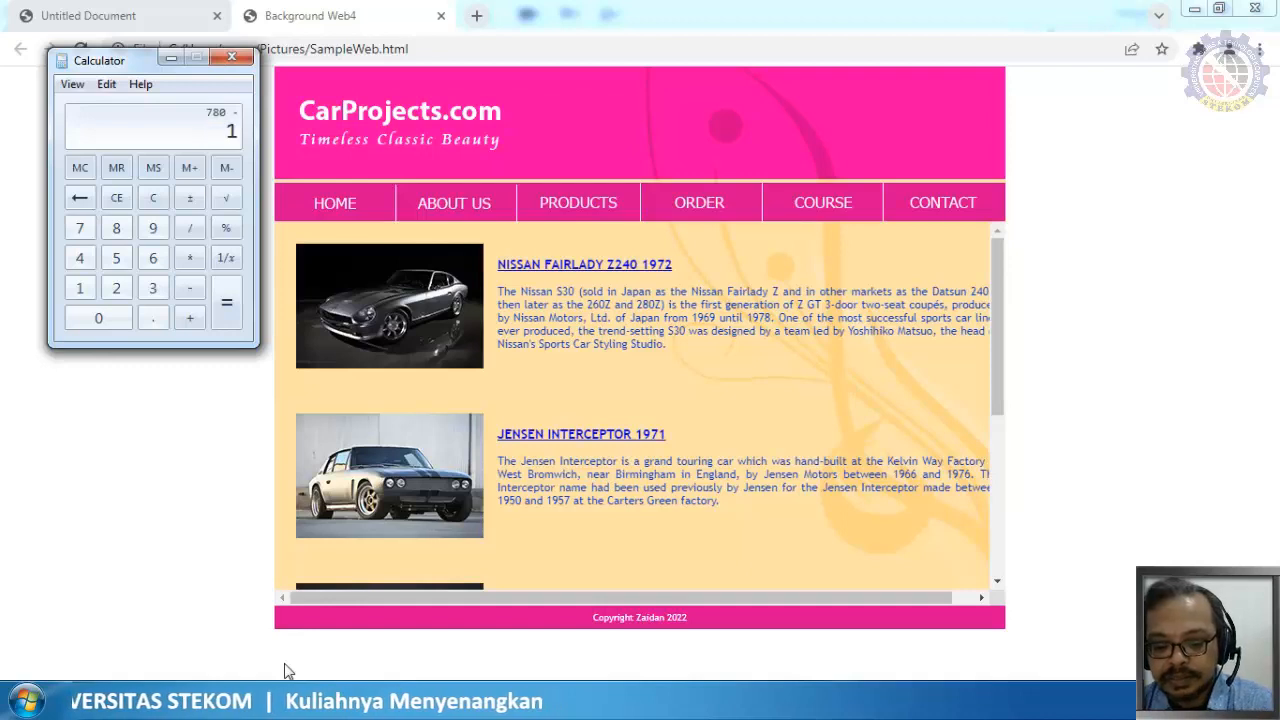
{"action": "type", "text": "5"}
{"action": "key", "text": "Return"}
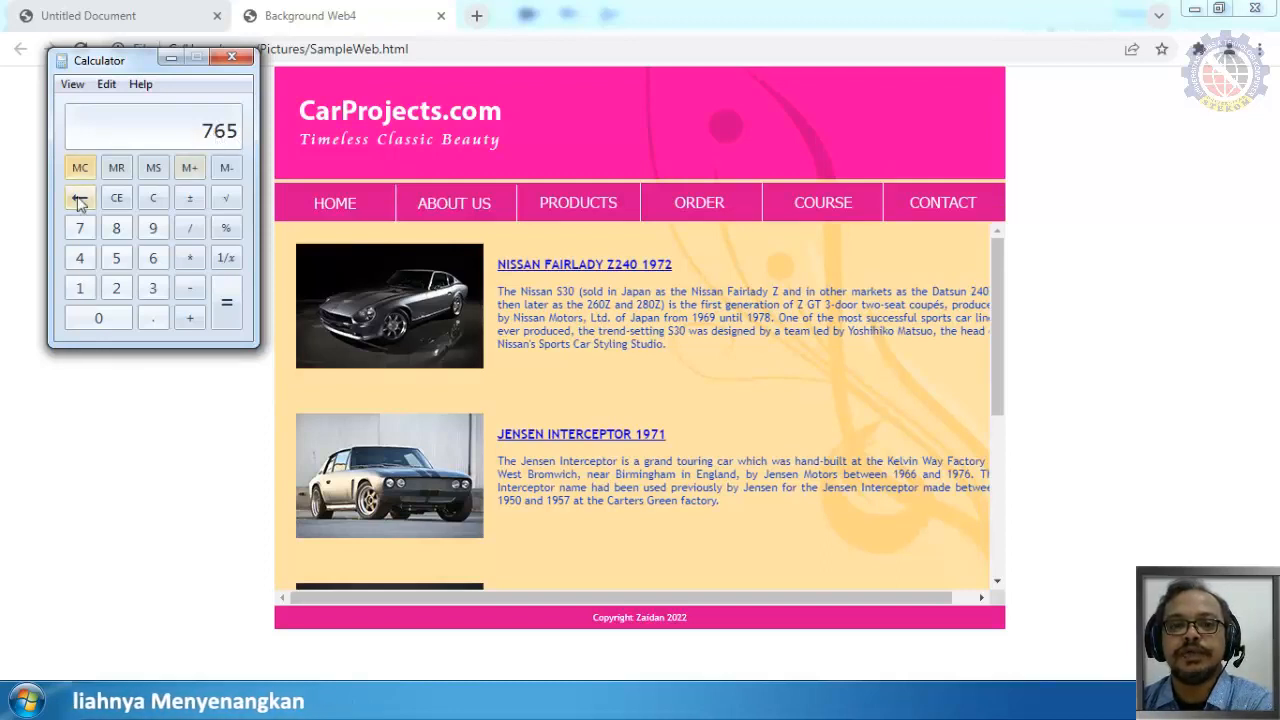
{"action": "left_click", "coordinate": [115, 199]}
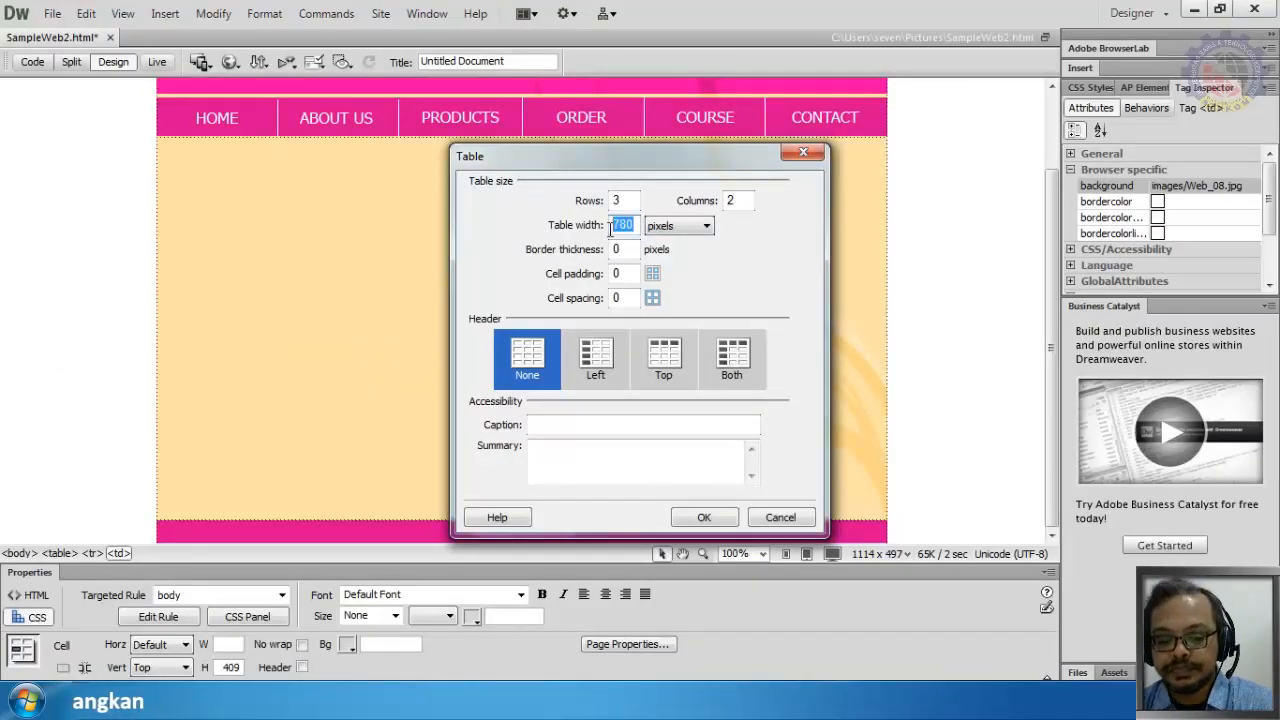
Return to Dreamweaver, insert the table at 750 pixels wide with cell spacing 10, and change its width to 780 pixels
{"action": "type", "text": "7"}
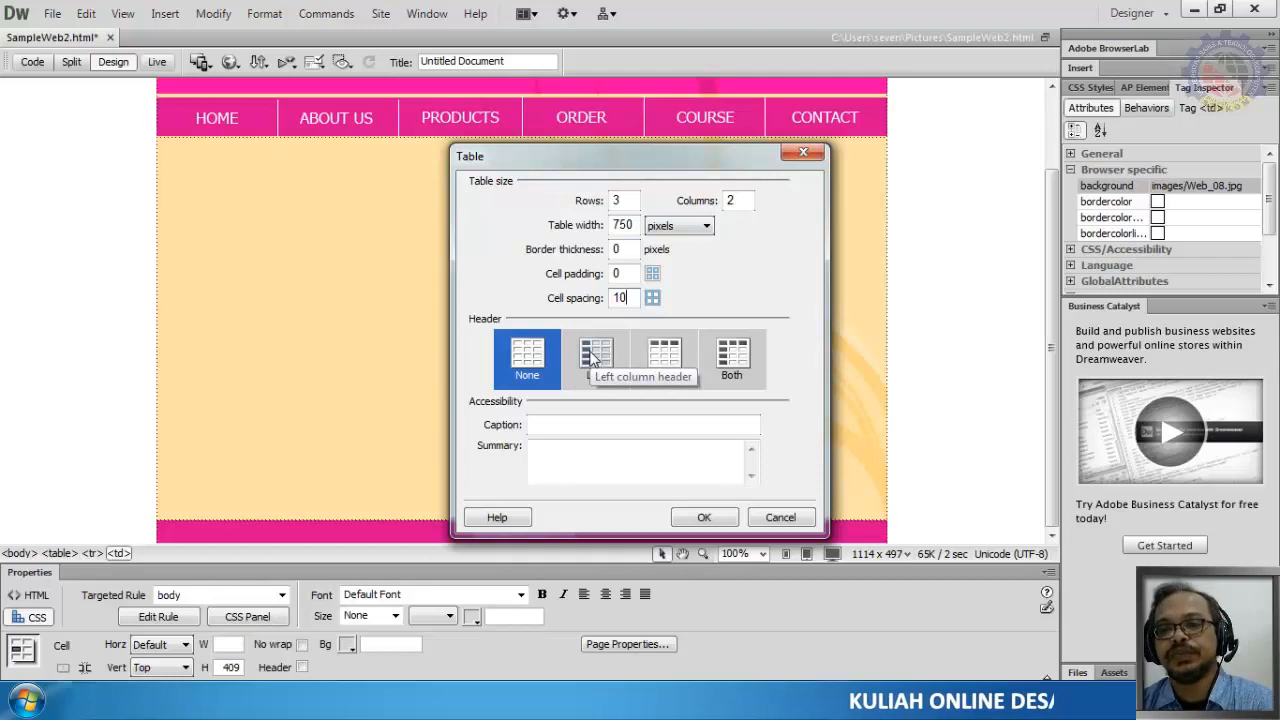
{"action": "left_click", "coordinate": [700, 518]}
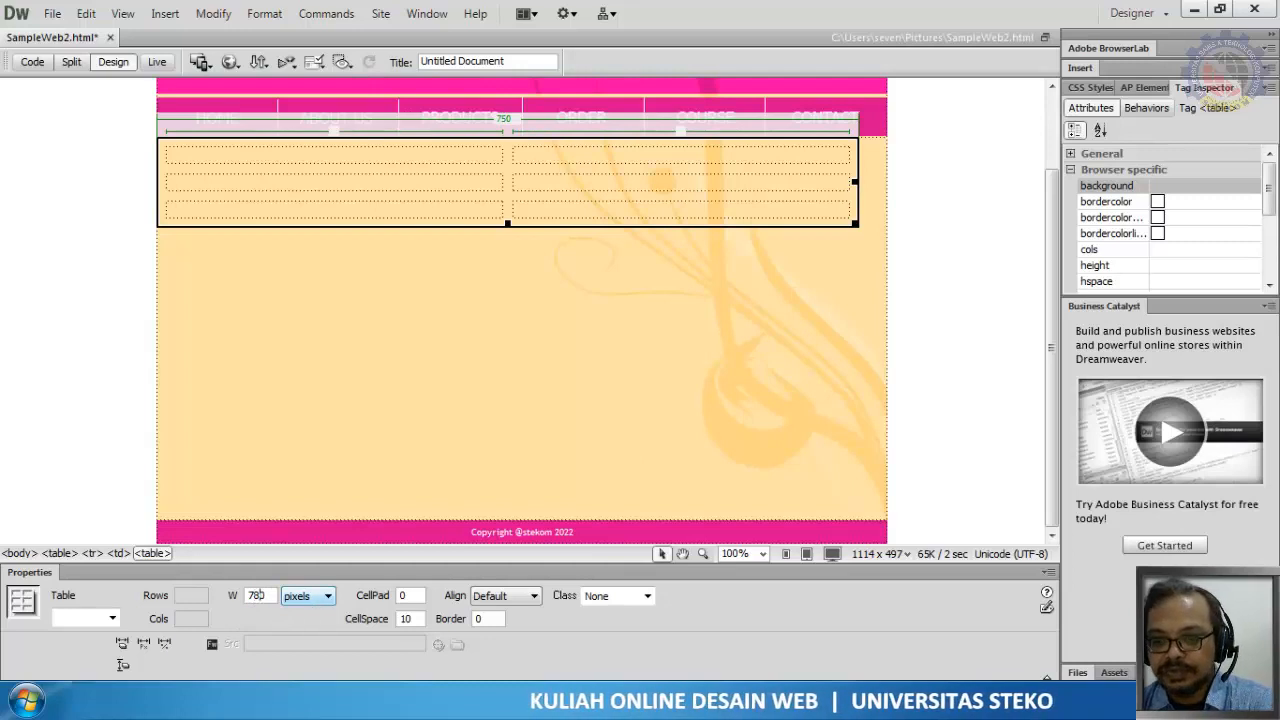
{"action": "key", "text": "Return"}
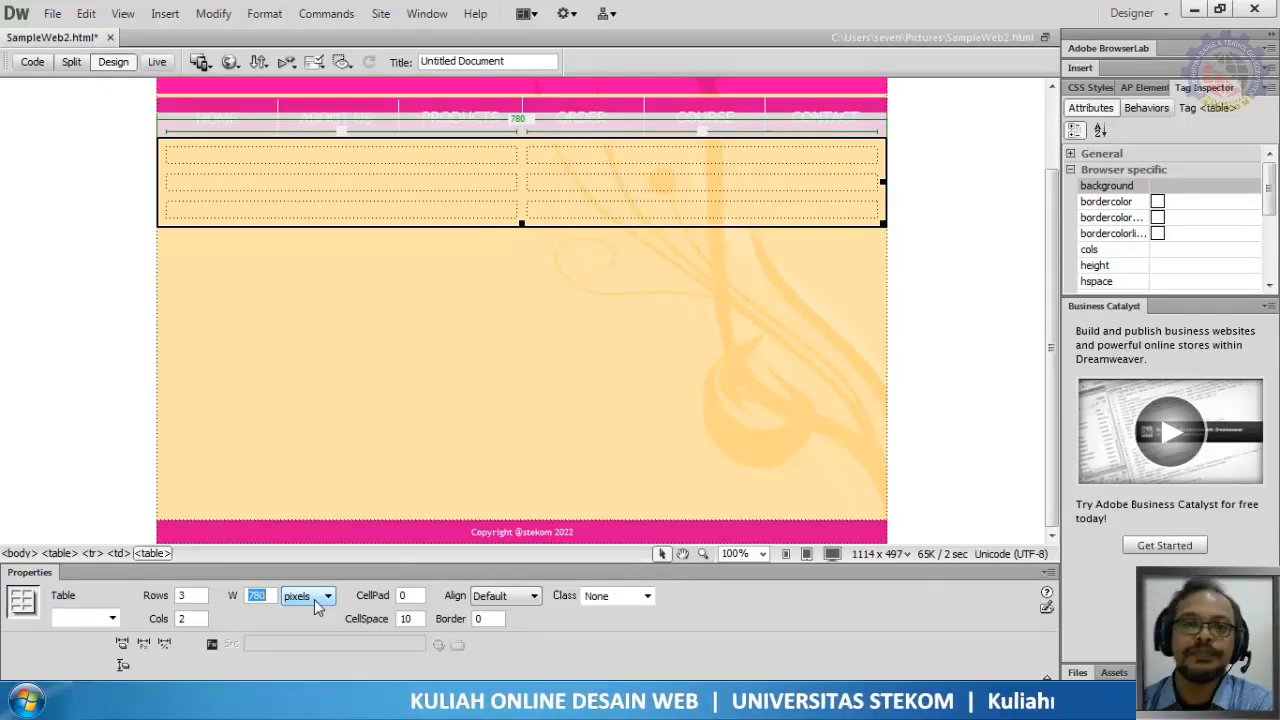
Insert Aston Martin DB5 1963 small.jpg without alternate text into the first row's left cell and narrow that column to about 189 pixels
{"action": "left_click", "coordinate": [215, 157]}
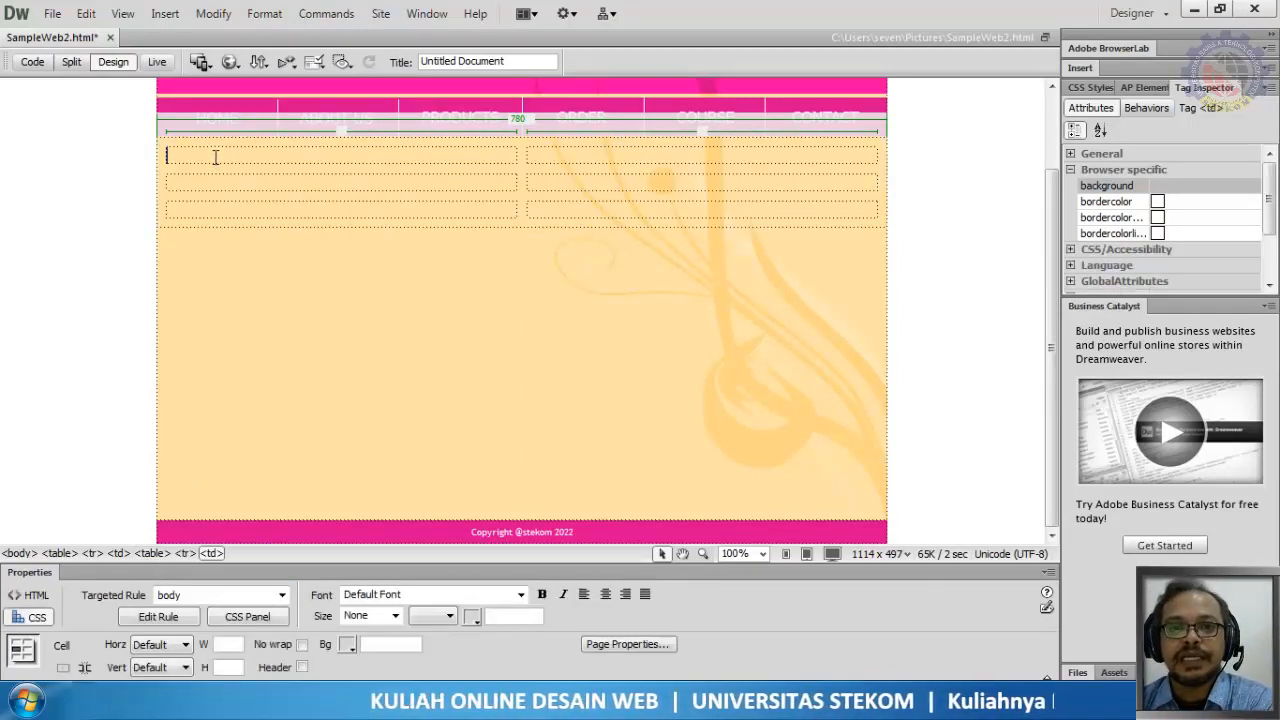
{"action": "left_click", "coordinate": [166, 14]}
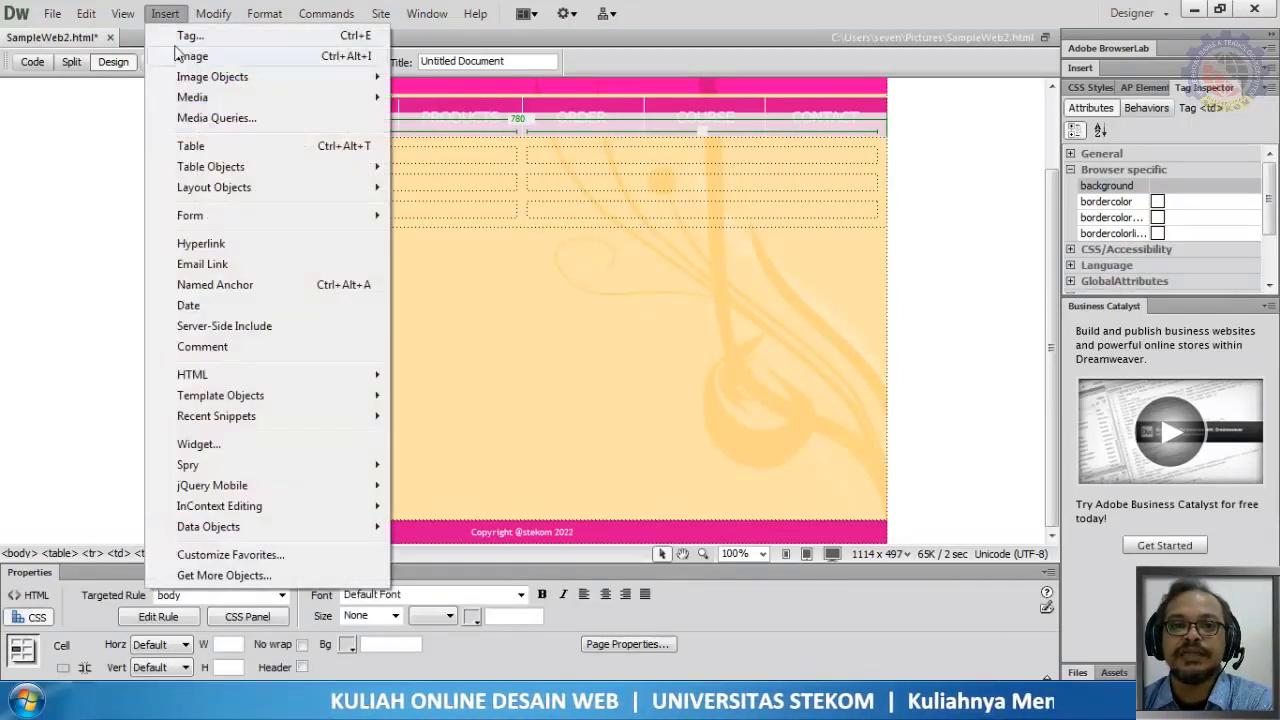
{"action": "left_click", "coordinate": [190, 57]}
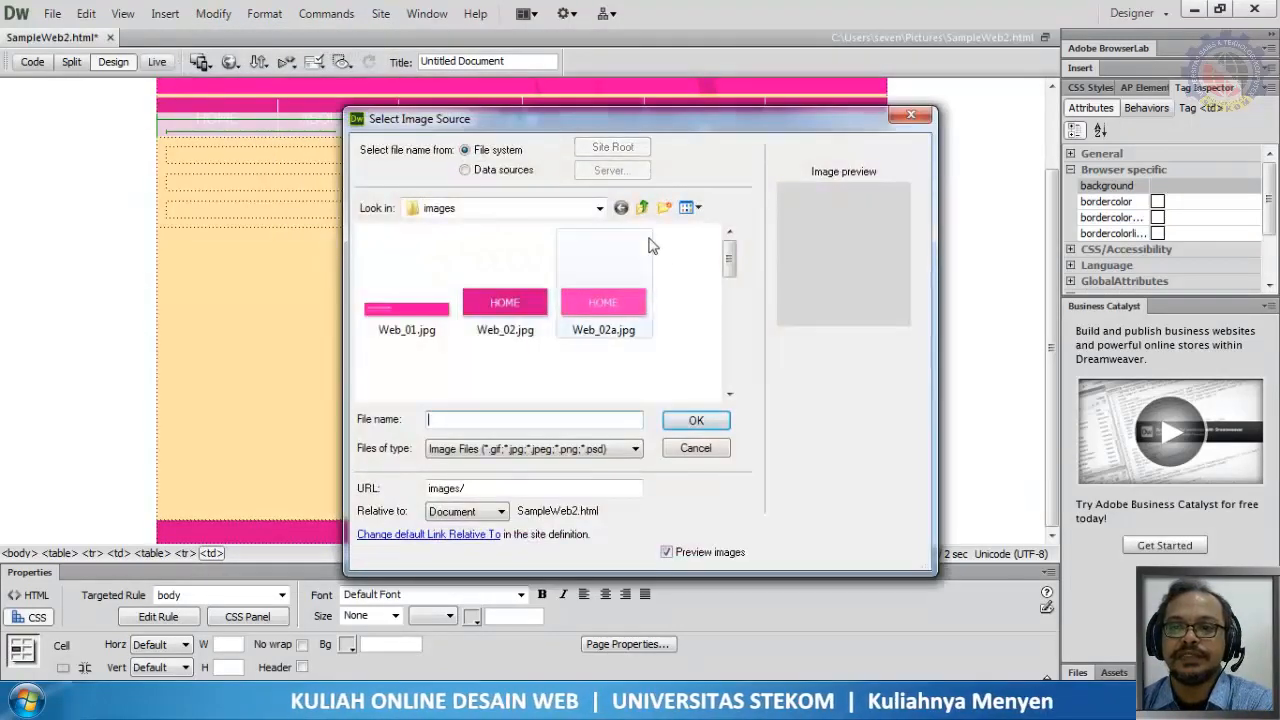
{"action": "left_click", "coordinate": [642, 207]}
{"action": "left_click", "coordinate": [518, 295]}
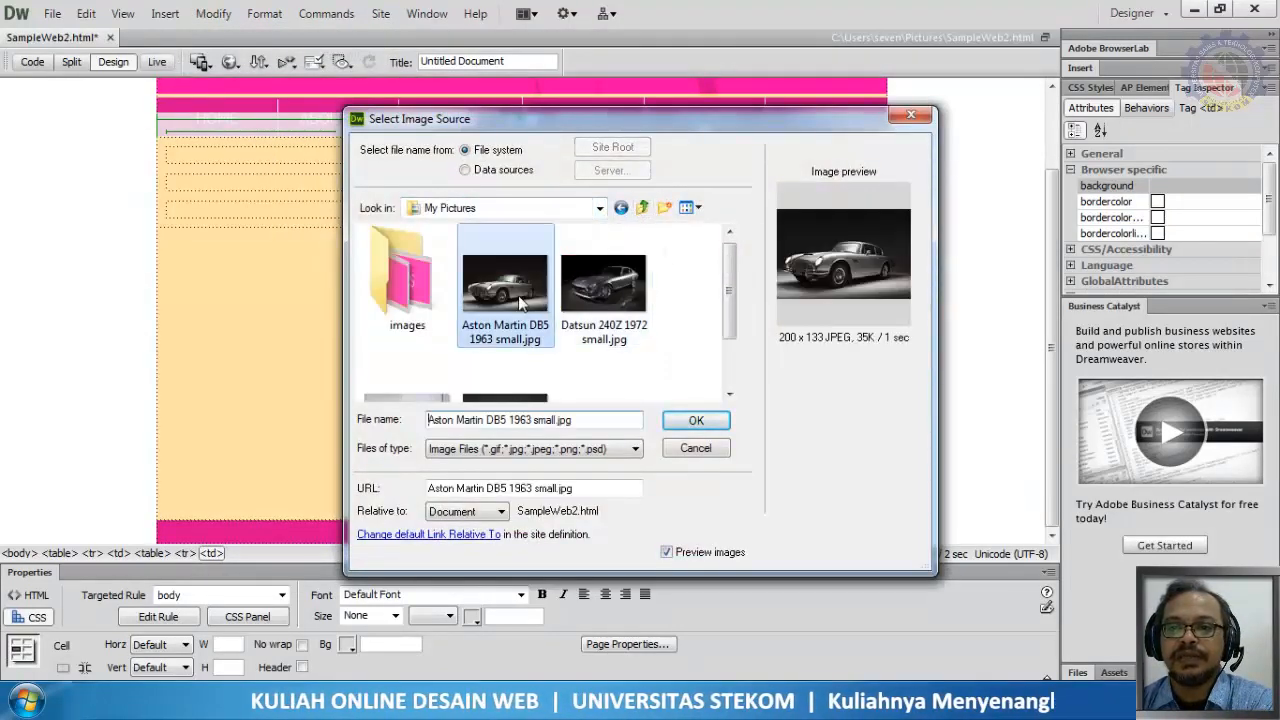
{"action": "left_click", "coordinate": [690, 420]}
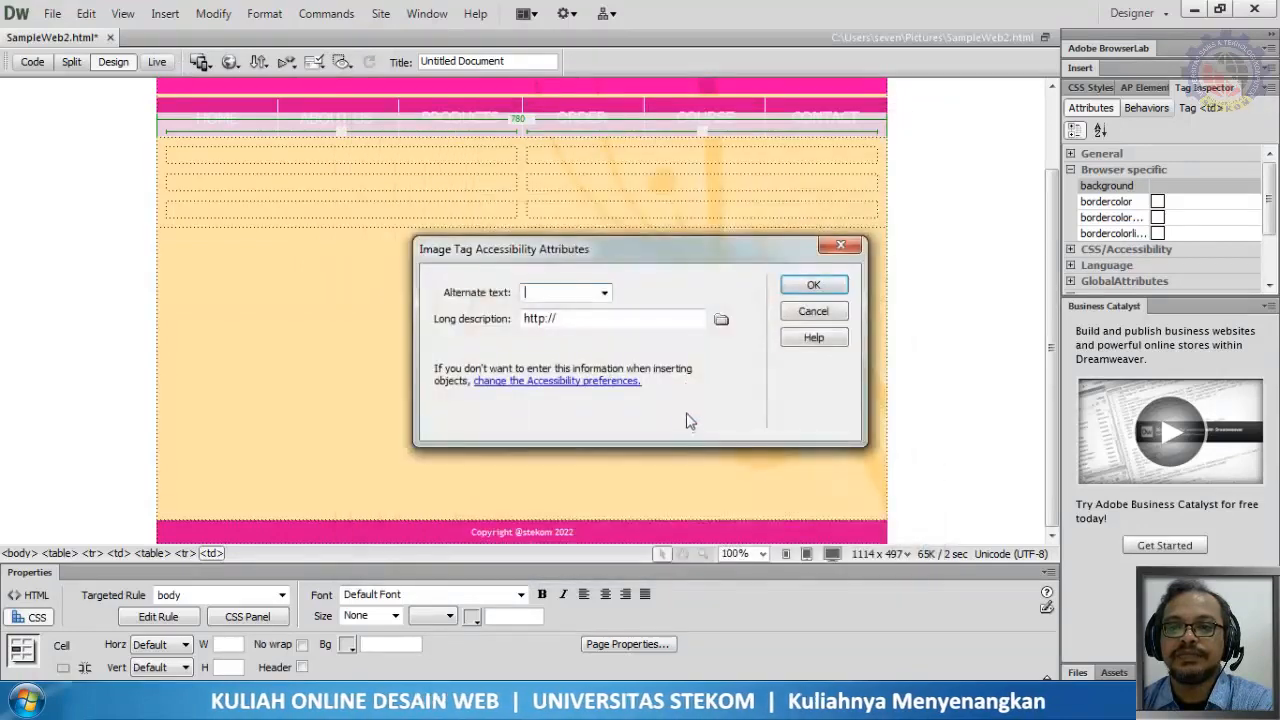
{"action": "left_click", "coordinate": [811, 287]}
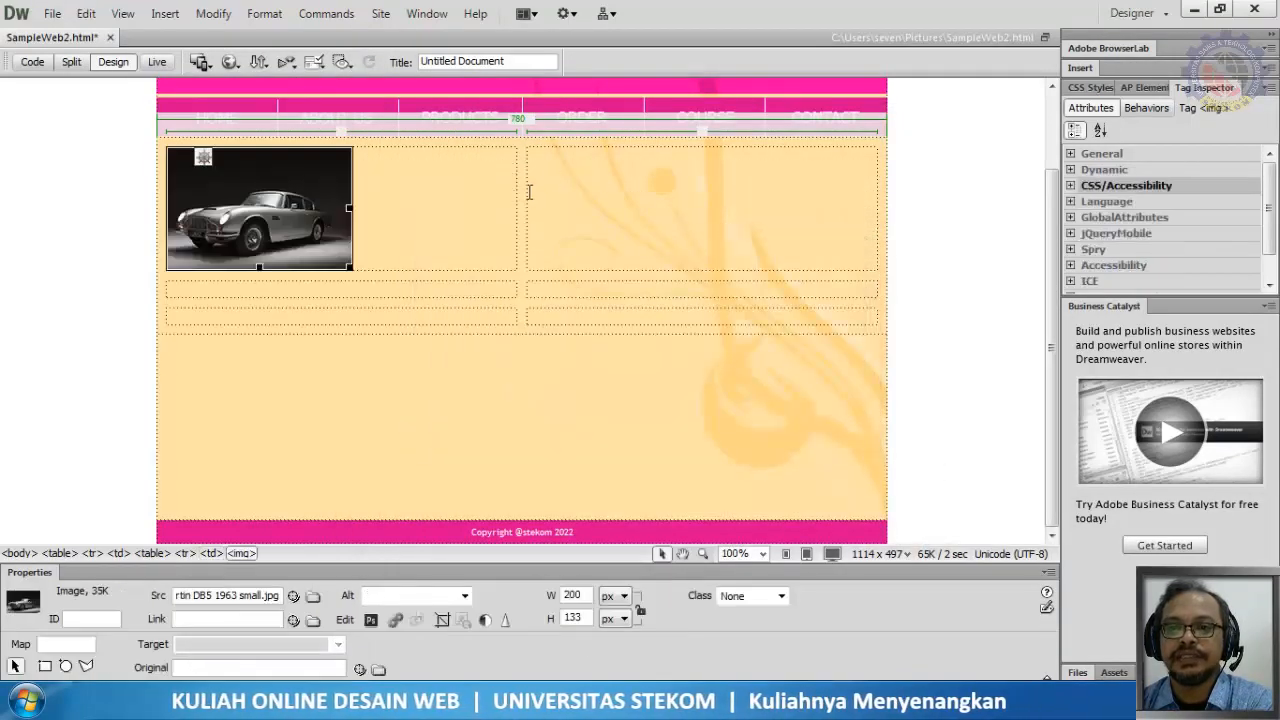
{"action": "left_click_drag", "start_coordinate": [521, 192], "coordinate": [342, 208]}
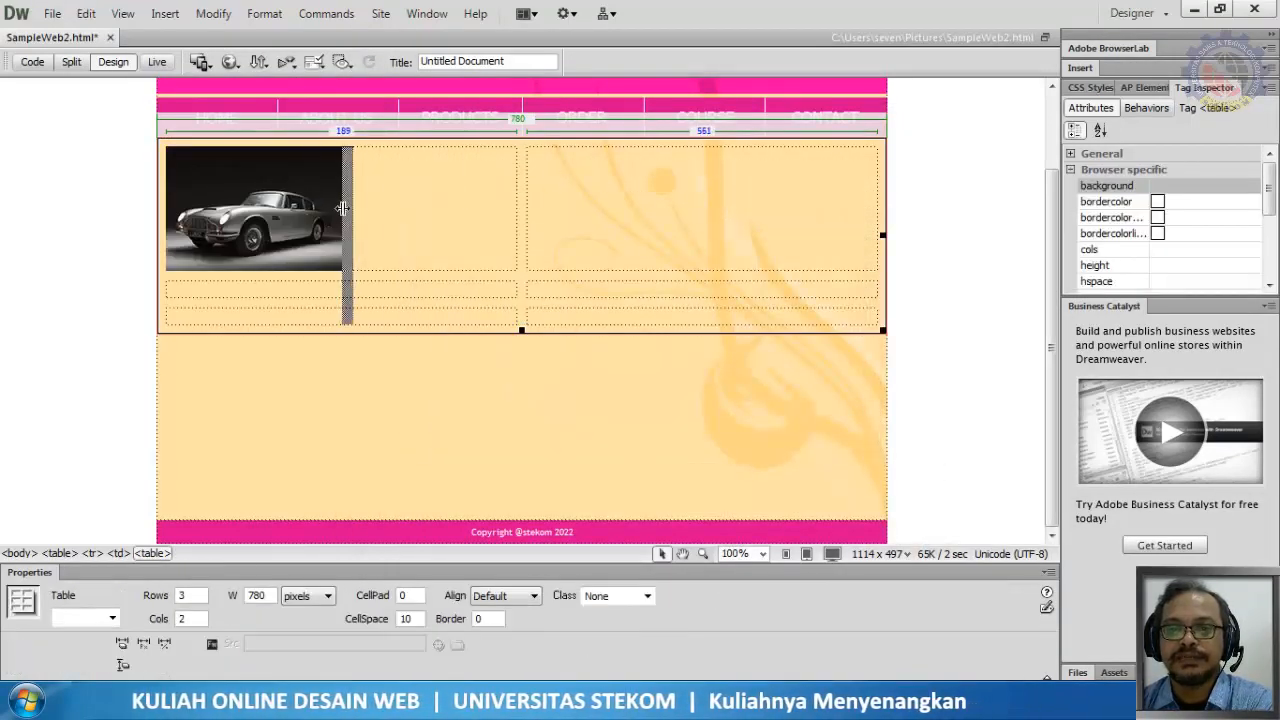
Fill the cell beside the Aston Martin photo with about four lines of placeholder text and align it vertically to Top
{"action": "left_click", "coordinate": [407, 183]}
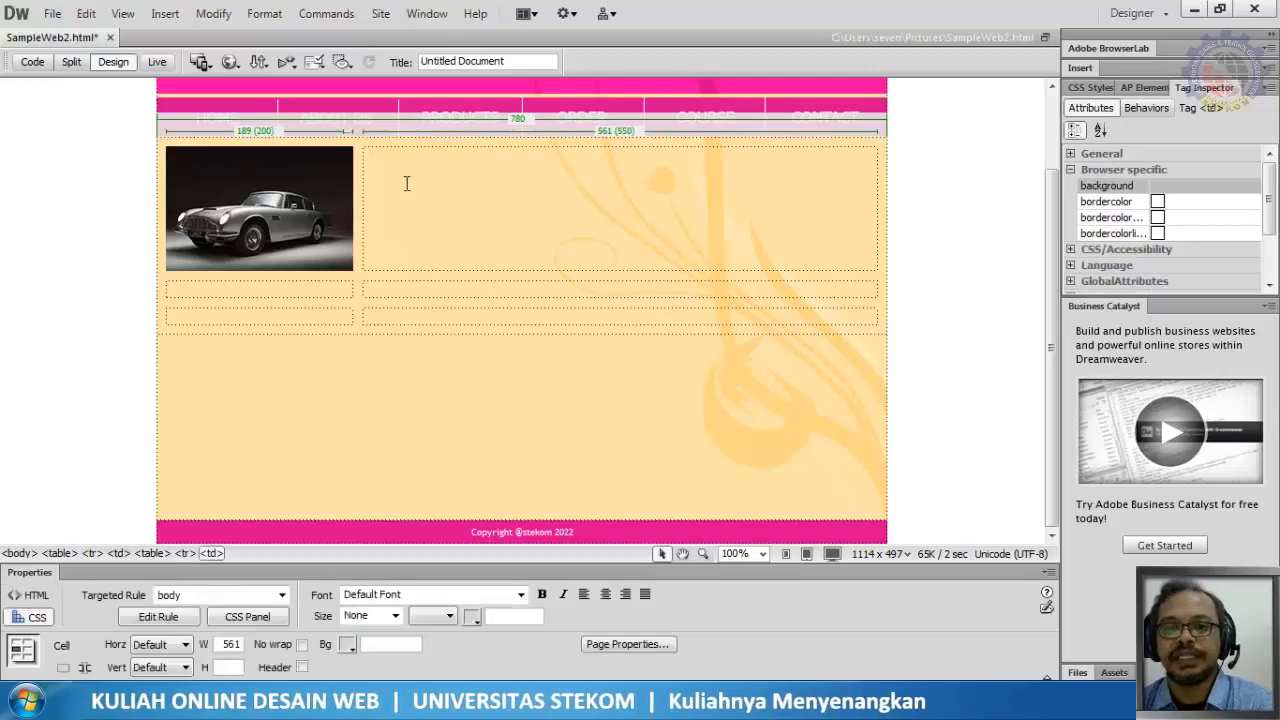
{"action": "type", "text": "kjkajsdh kajsdhkasjhdkashd kash d"}
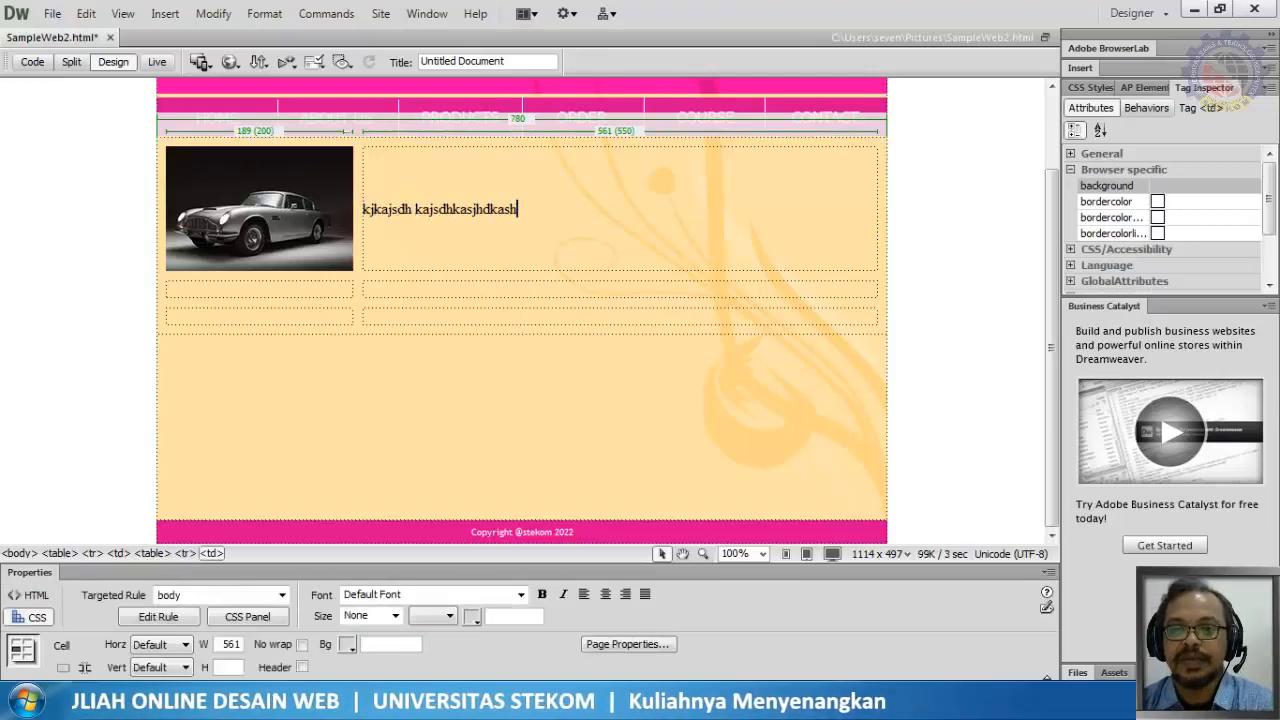
{"action": "left_click", "coordinate": [182, 668]}
{"action": "left_click", "coordinate": [188, 606]}
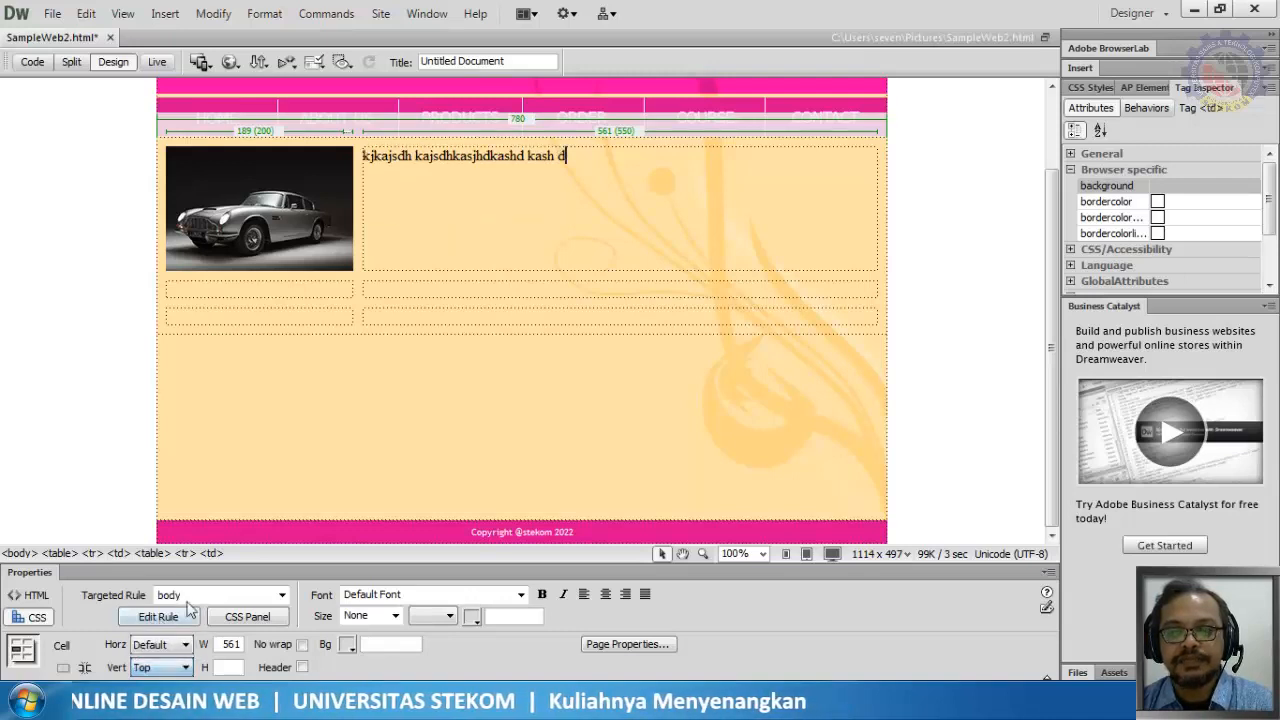
{"action": "type", "text": "kasjd a"}
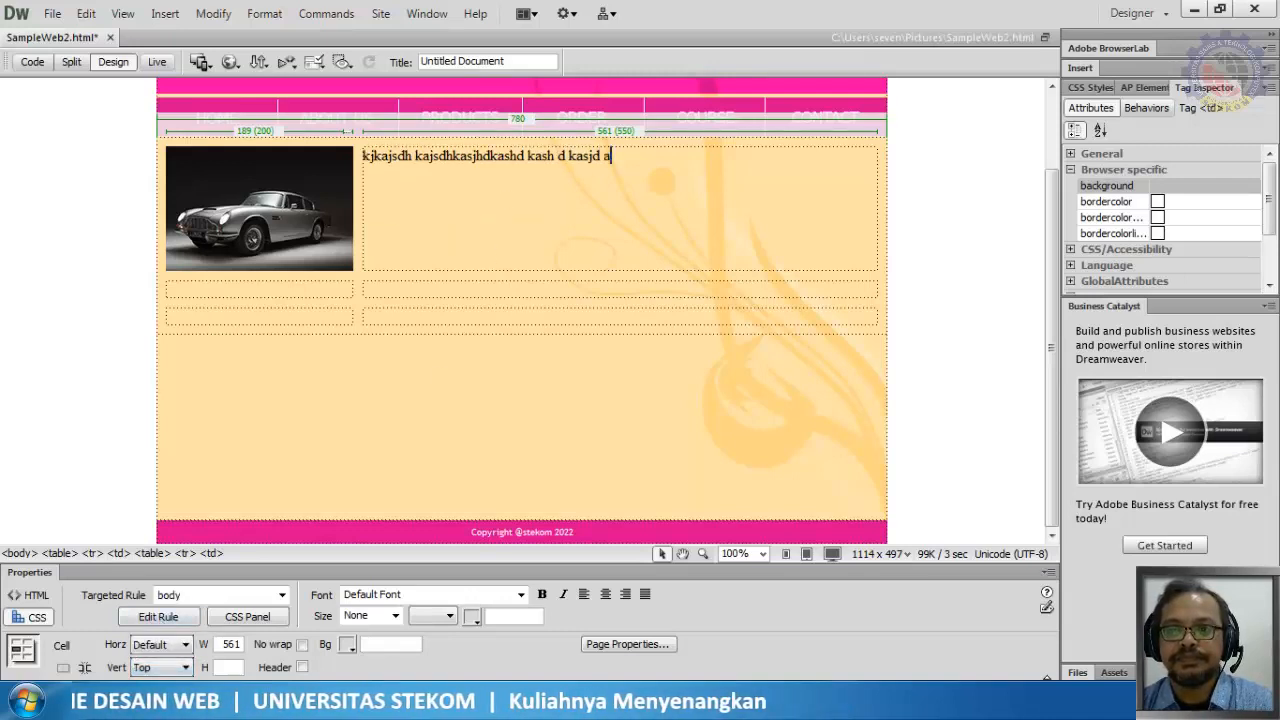
{"action": "type", "text": "skjd kasjd hkashd kashd aksdhkajsdh ka"}
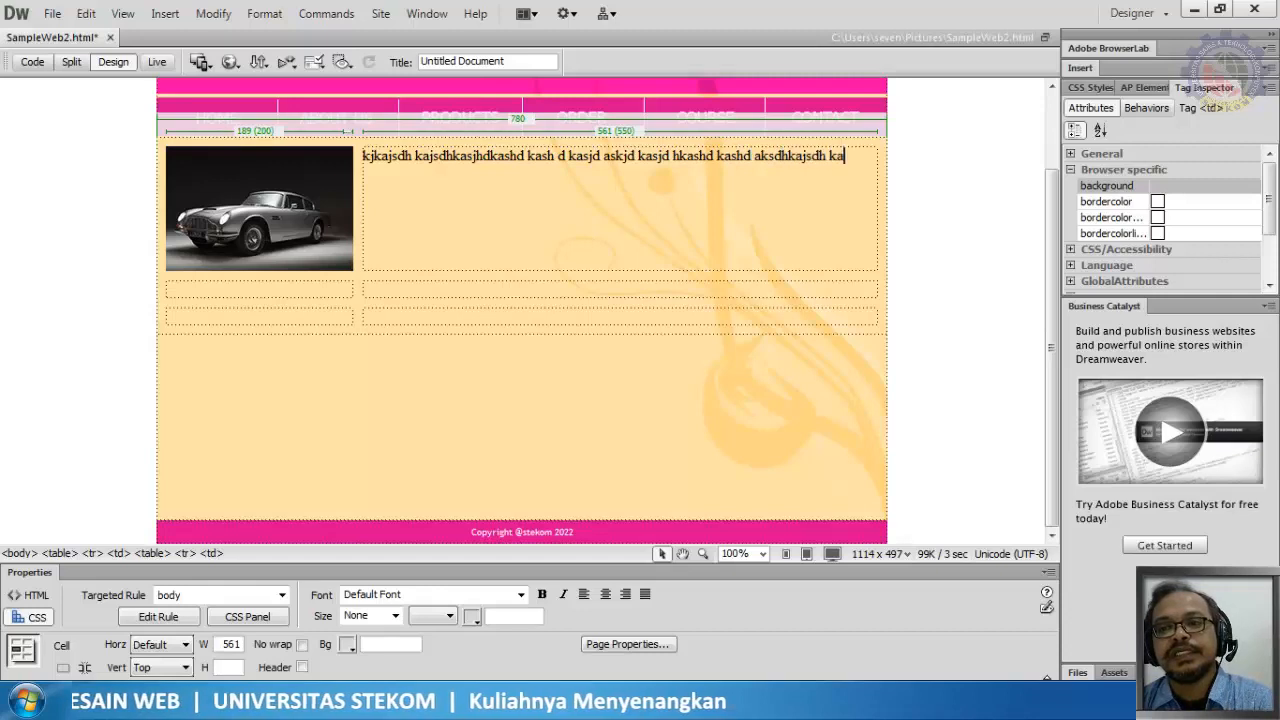
{"action": "type", "text": "jdh kasdh kajsdh kasjdh kashdka sdh kasjdh ak"}
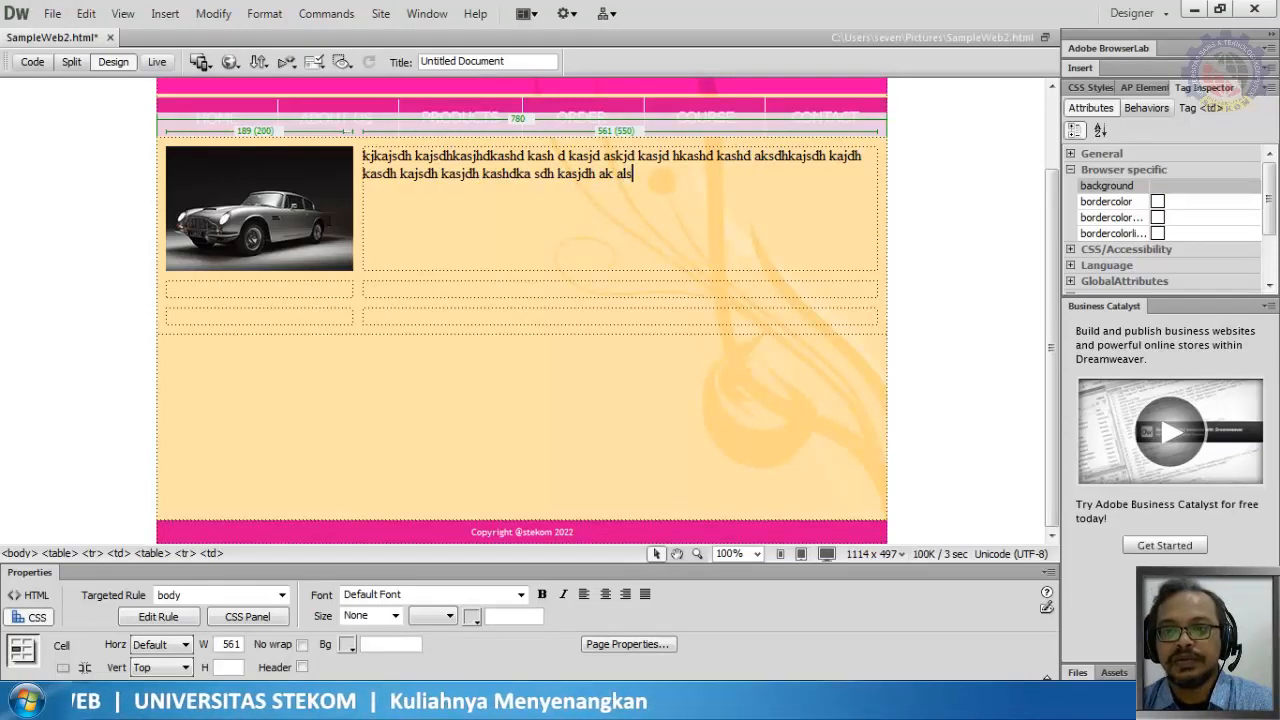
{"action": "type", "text": " alskdj lasjdlakjd asldjas ldjaslk djlaskjd"}
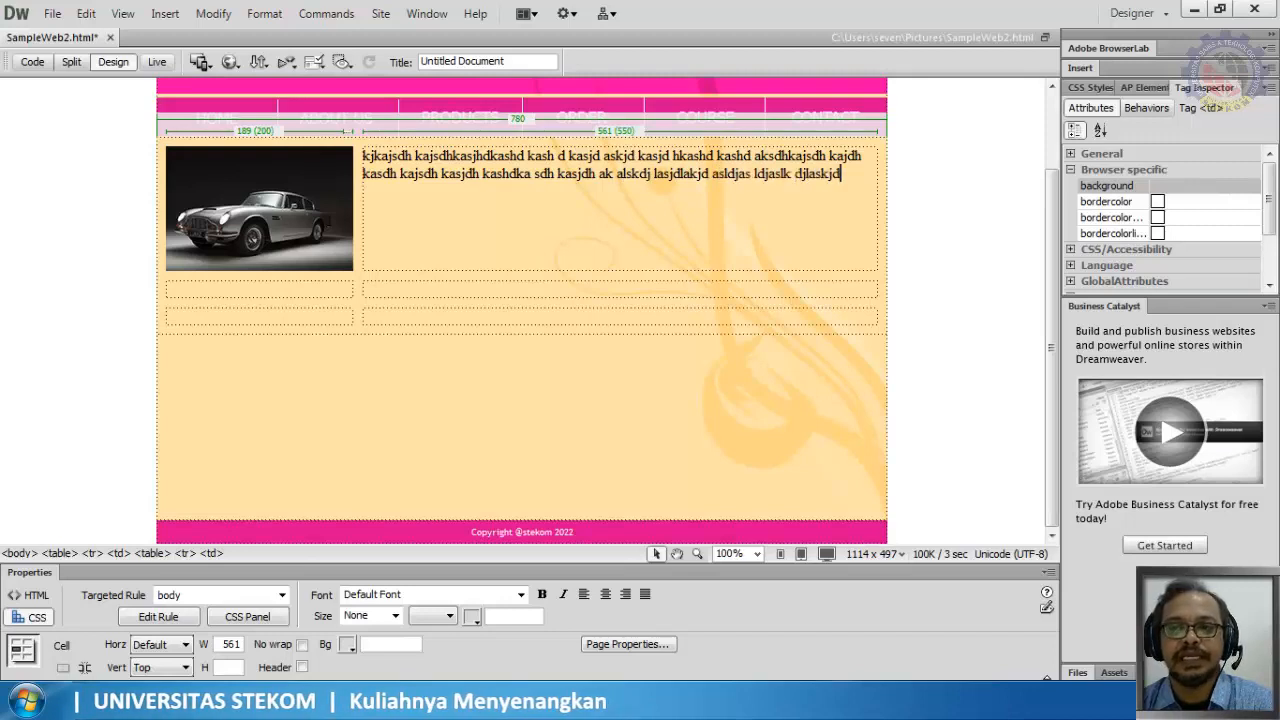
{"action": "type", "text": " lasjd lasjdlaskjd laskjd laskjdlasjdlaskd jlaskjd lasjd lasjd lasdj alsdjl asjd"}
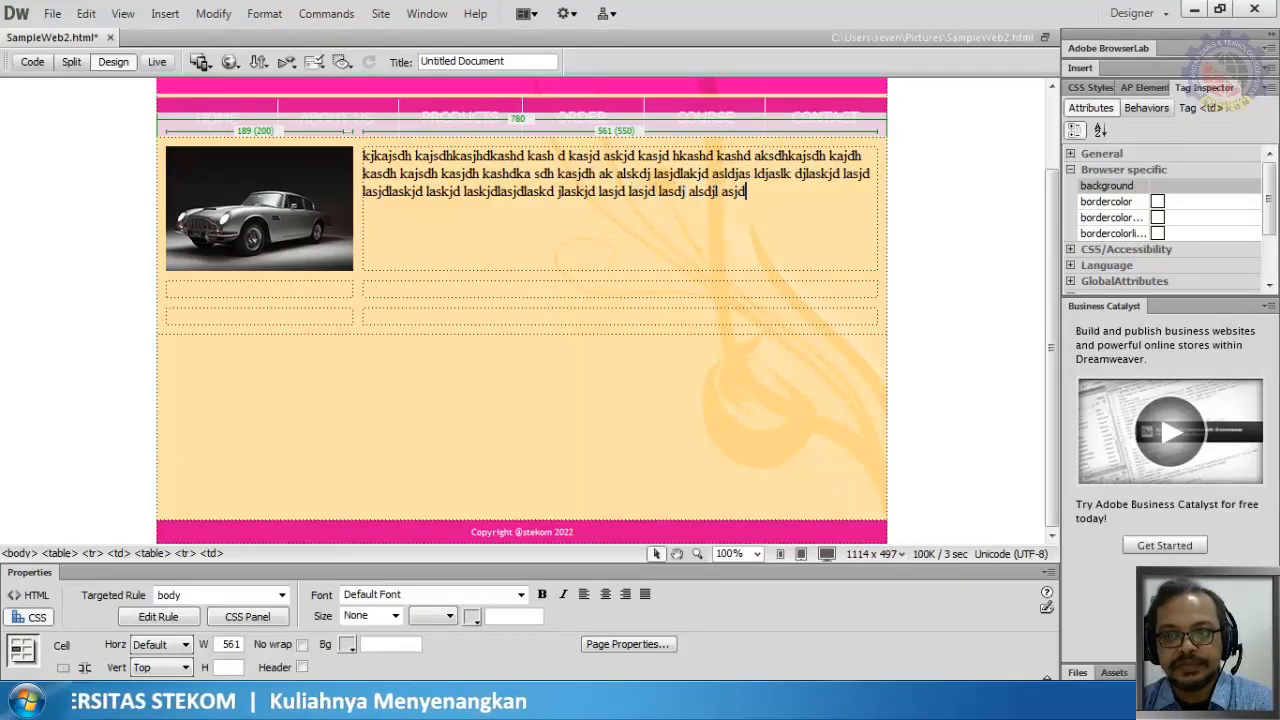
{"action": "type", "text": "laskdlasjdlkasjd alskjdal sdjas djlasdj alskdjasl dja"}
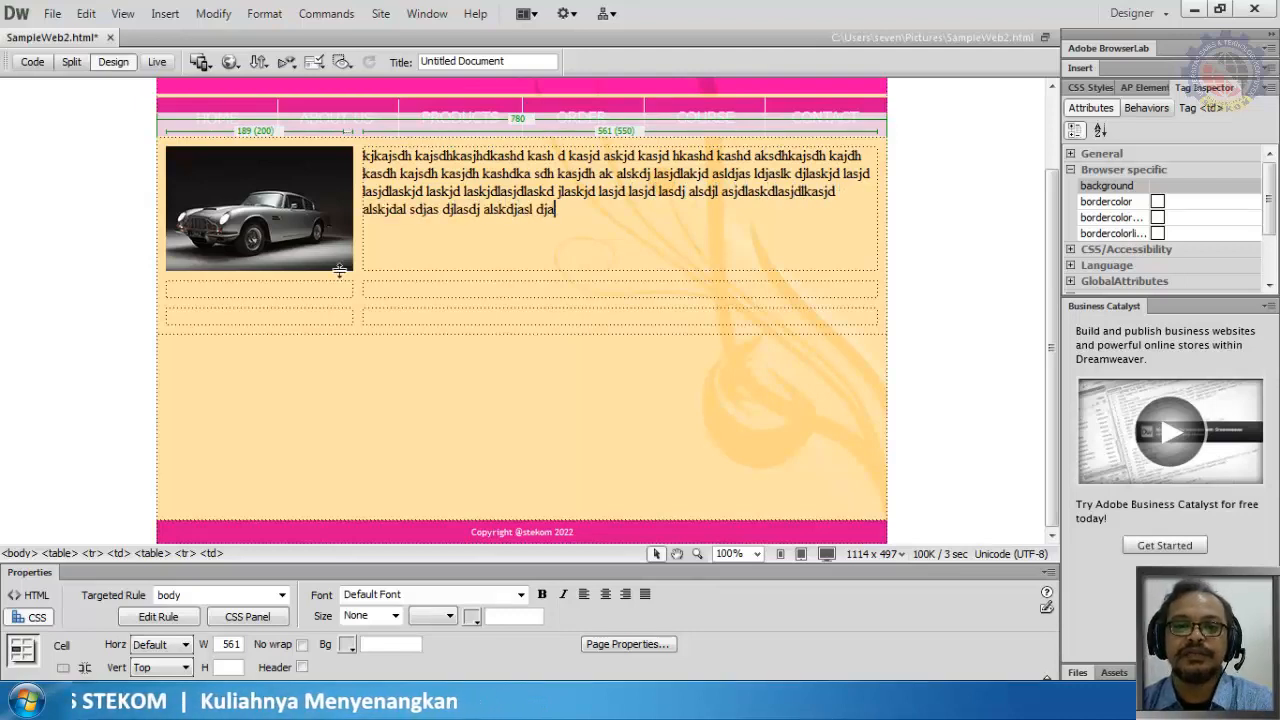
Insert Datsun 240Z 1972 small.jpg without alternate text into the second row's left cell
{"action": "left_click", "coordinate": [323, 287]}
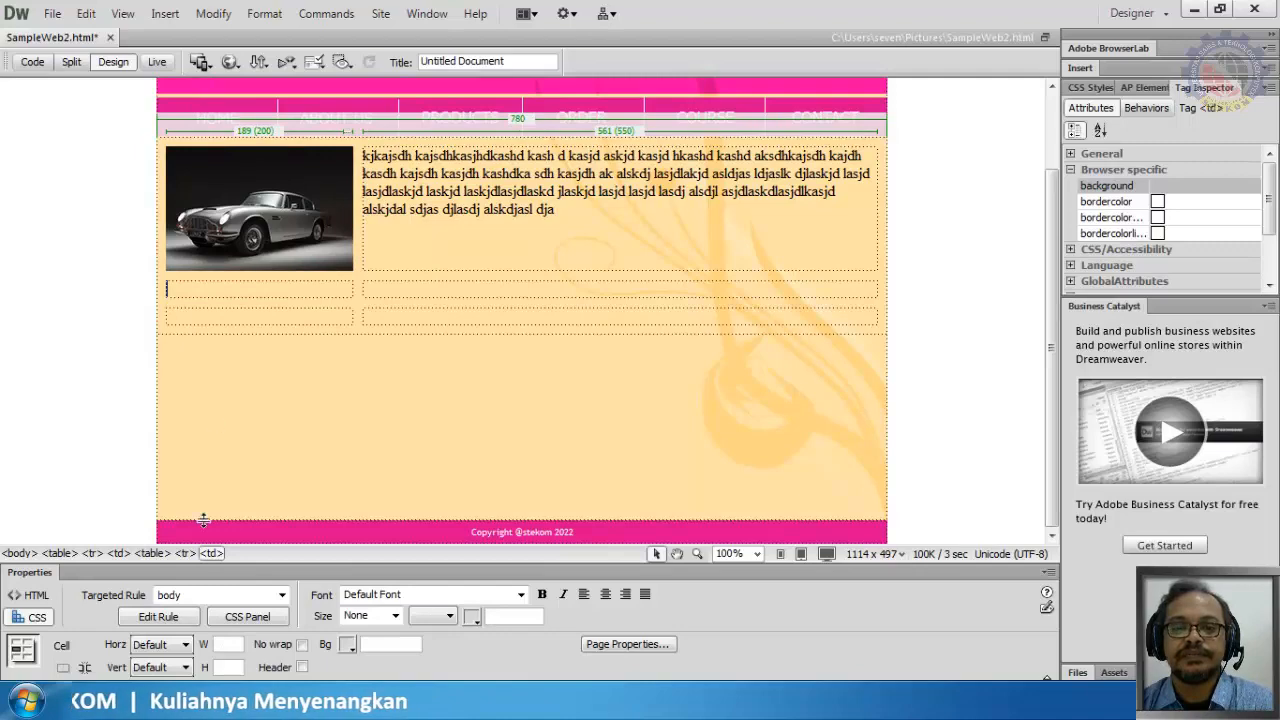
{"action": "left_click", "coordinate": [165, 13]}
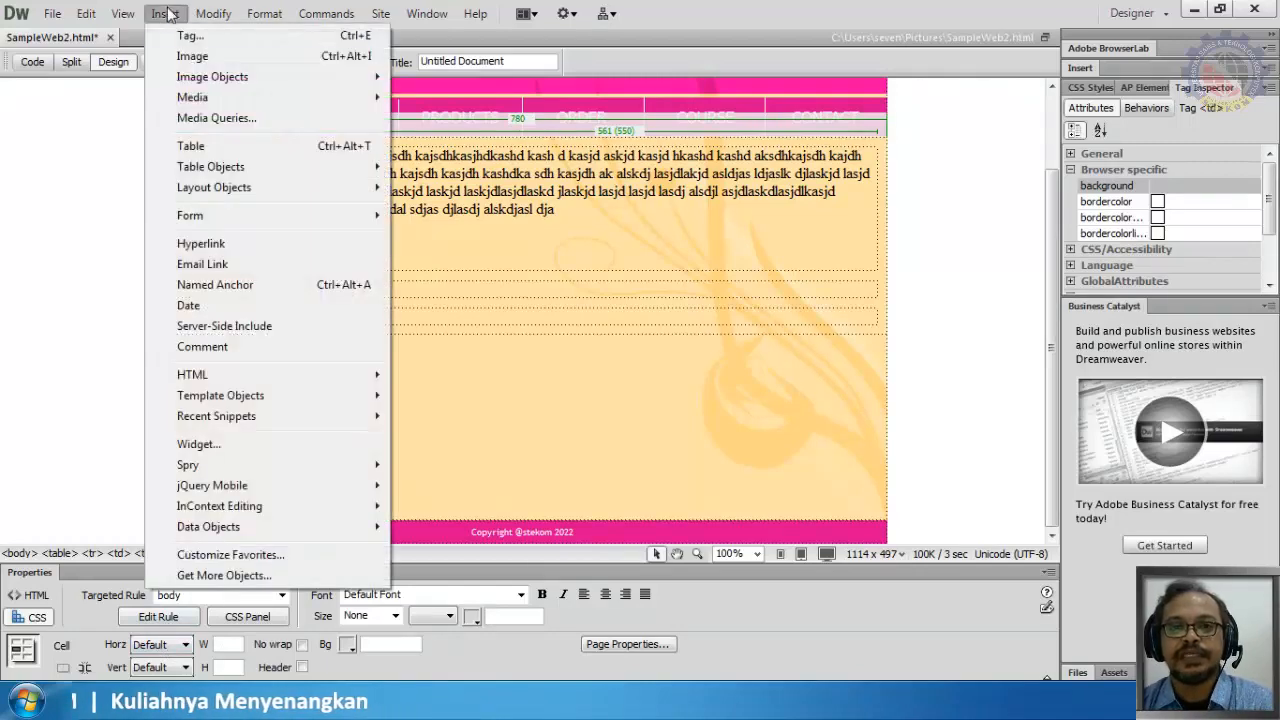
{"action": "left_click", "coordinate": [195, 57]}
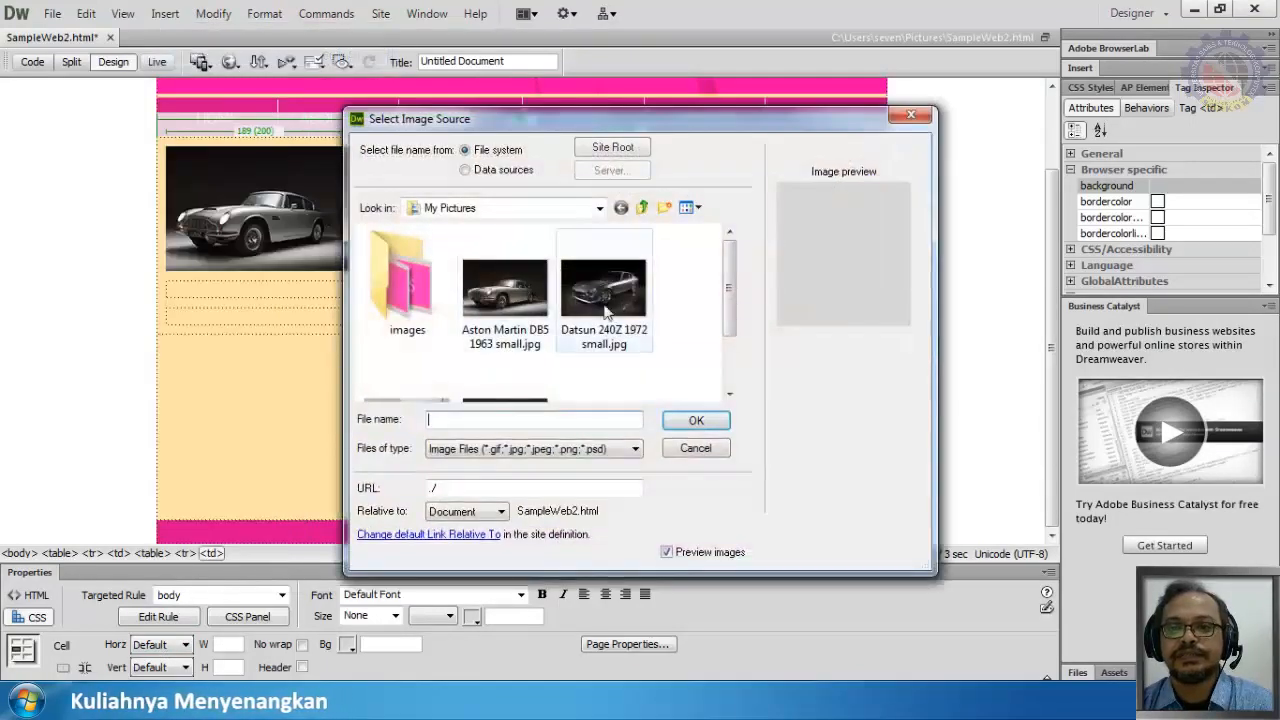
{"action": "left_click", "coordinate": [603, 290]}
{"action": "left_click", "coordinate": [713, 427]}
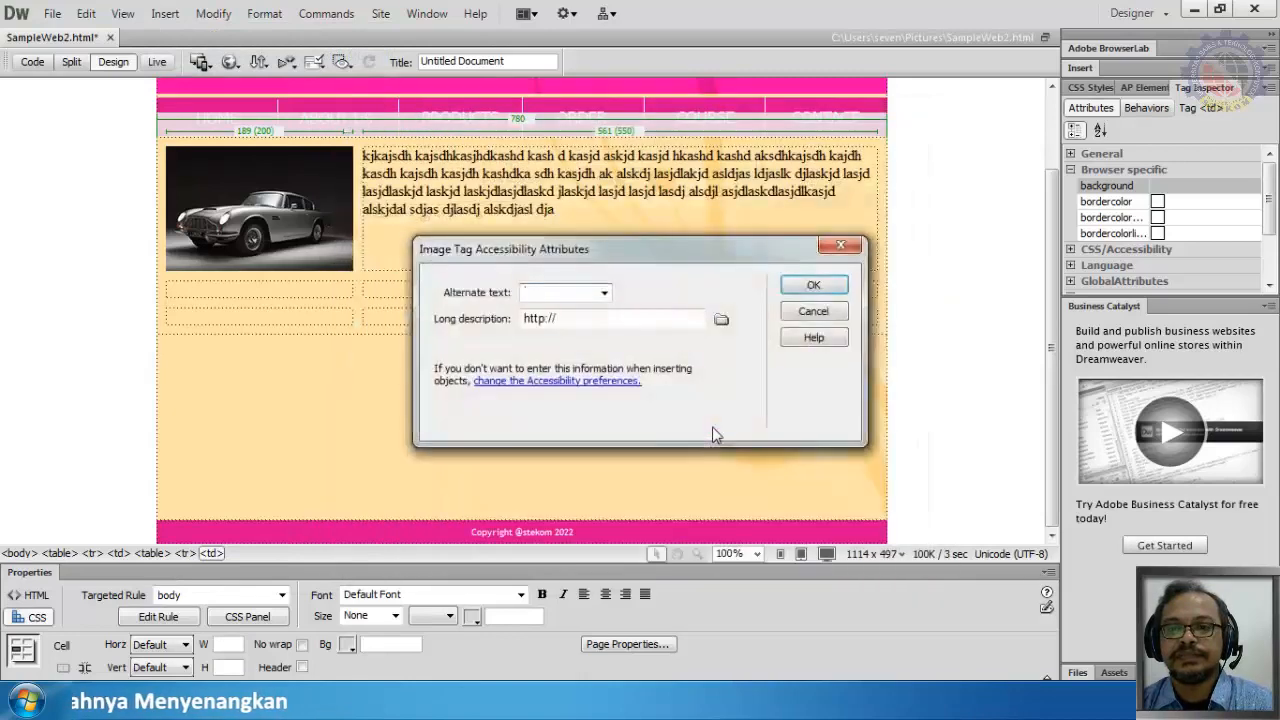
{"action": "left_click", "coordinate": [814, 286]}
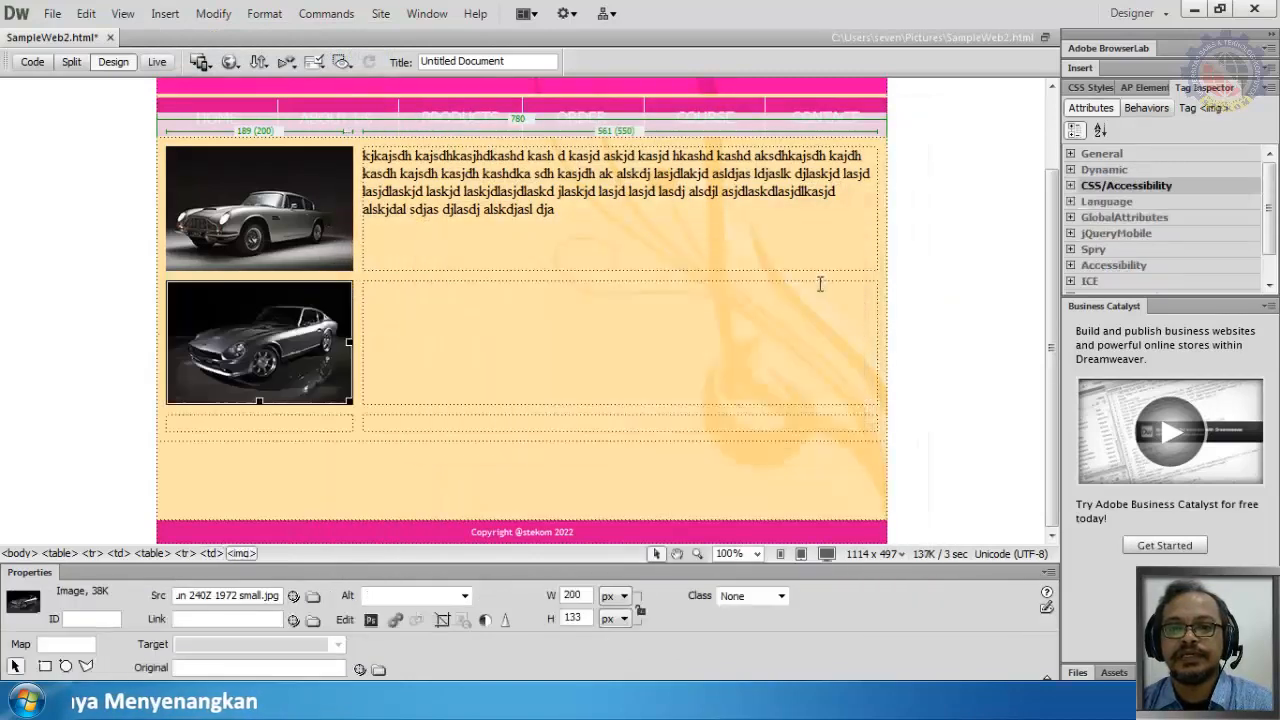
Copy part of the Aston Martin placeholder text into the cell beside the Datsun photo and align that cell vertically to Top
{"action": "left_click", "coordinate": [442, 331]}
{"action": "left_click", "coordinate": [358, 156]}
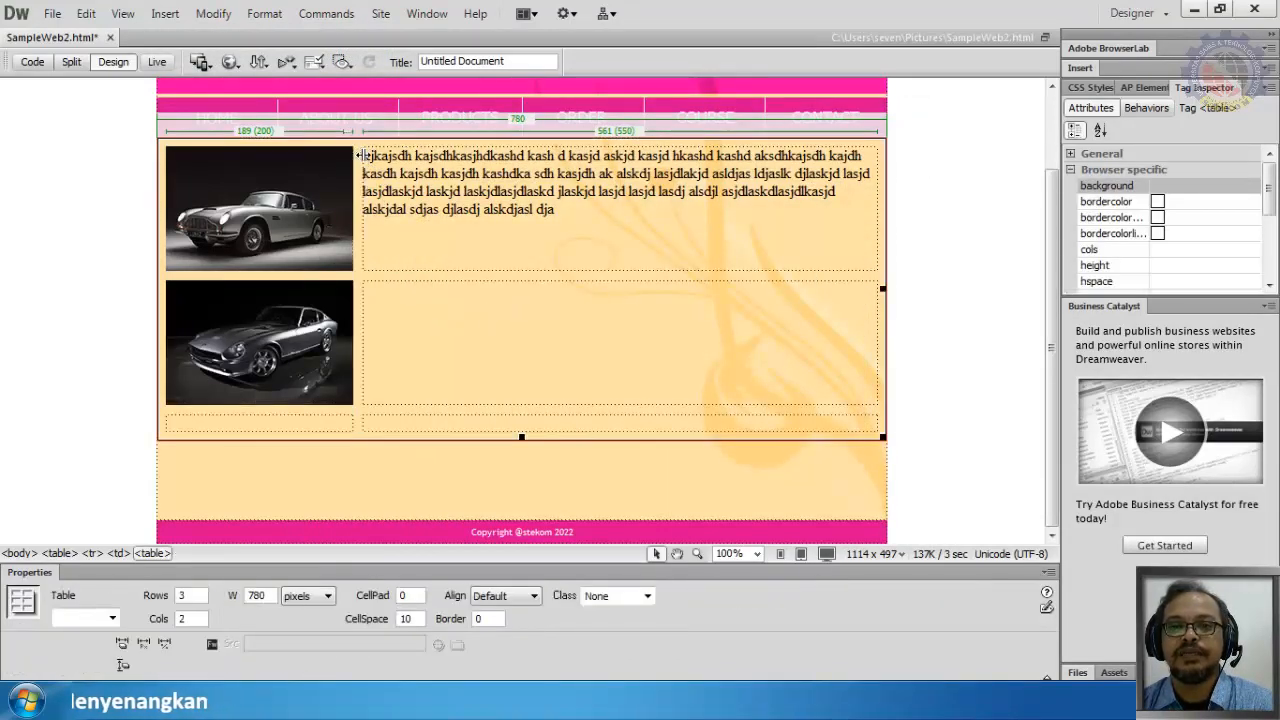
{"action": "left_click_drag", "start_coordinate": [421, 156], "coordinate": [544, 190]}
{"action": "key", "text": "ctrl+c"}
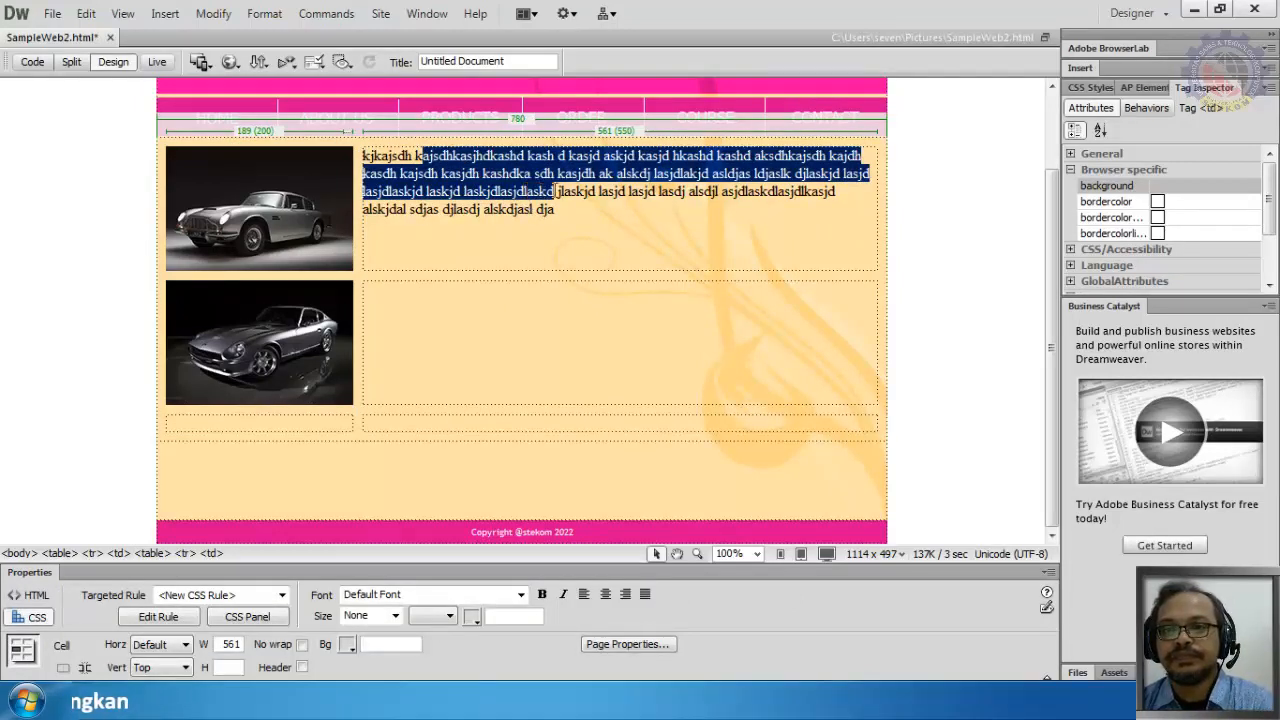
{"action": "mouse_move", "coordinate": [460, 315]}
{"action": "left_mouse_down"}
{"action": "mouse_move", "coordinate": [451, 304]}
{"action": "mouse_move", "coordinate": [457, 317]}
{"action": "left_mouse_up"}
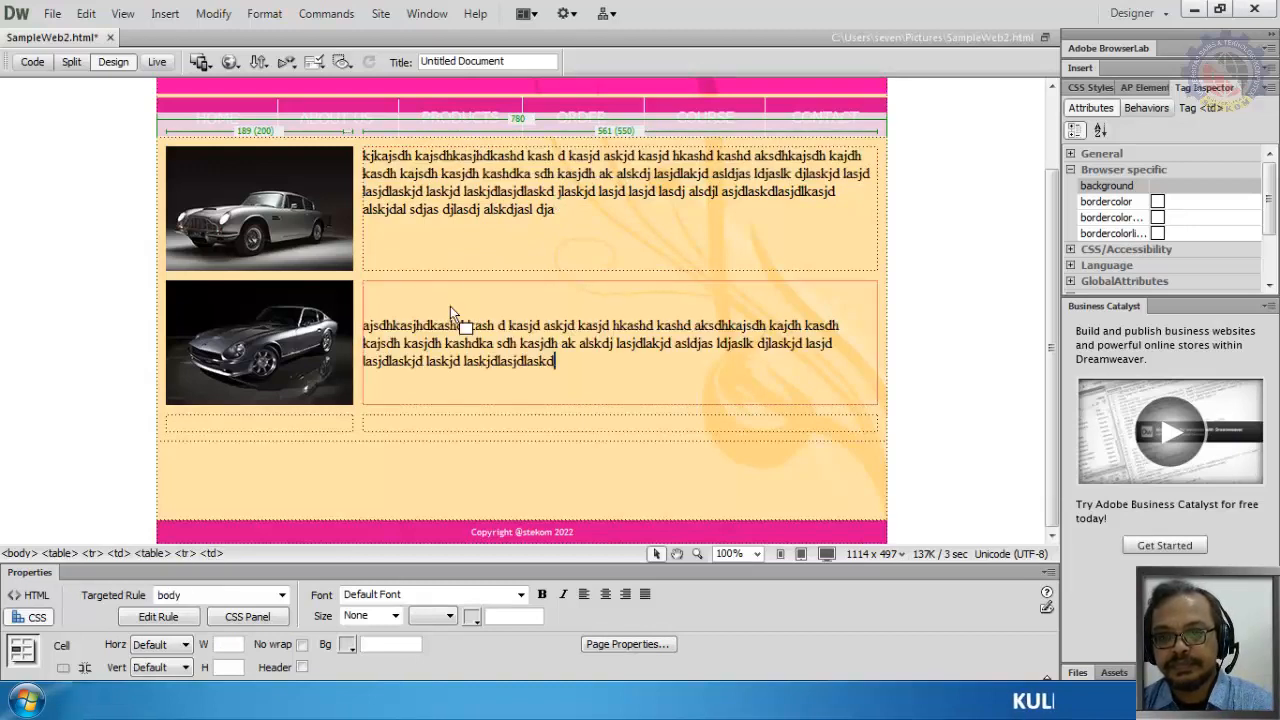
{"action": "left_click", "coordinate": [186, 667]}
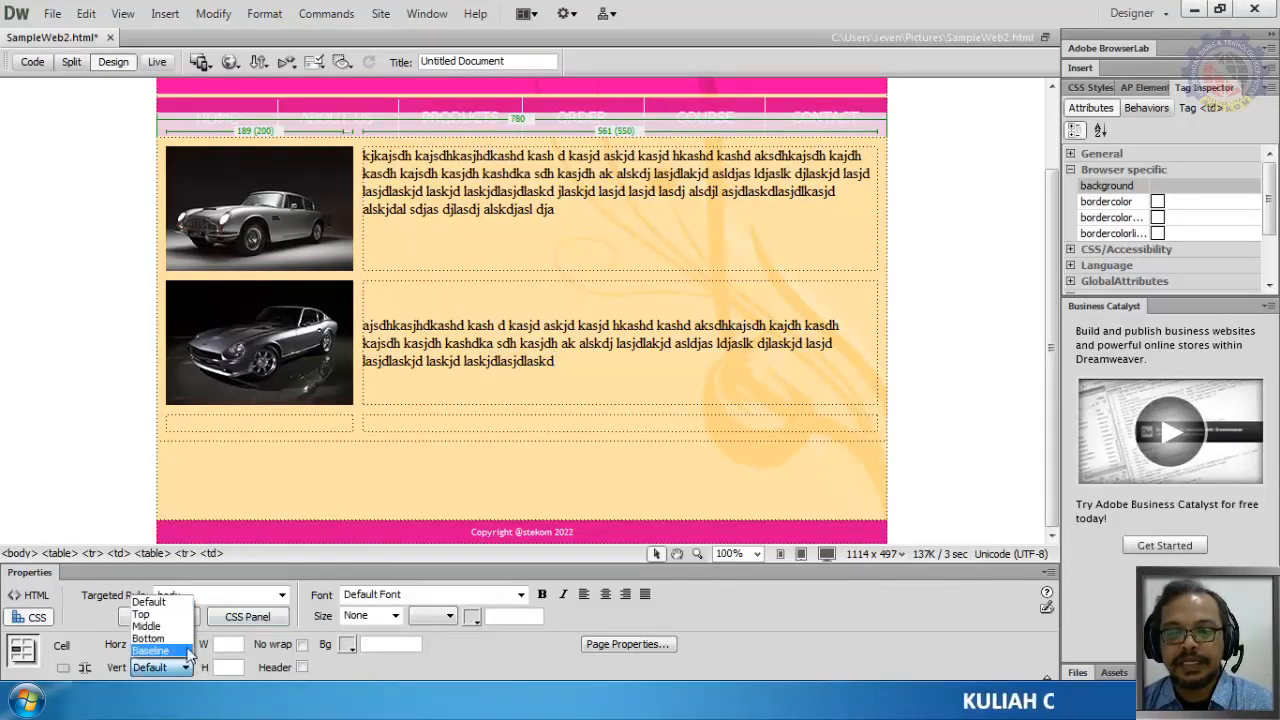
{"action": "left_click", "coordinate": [145, 614]}
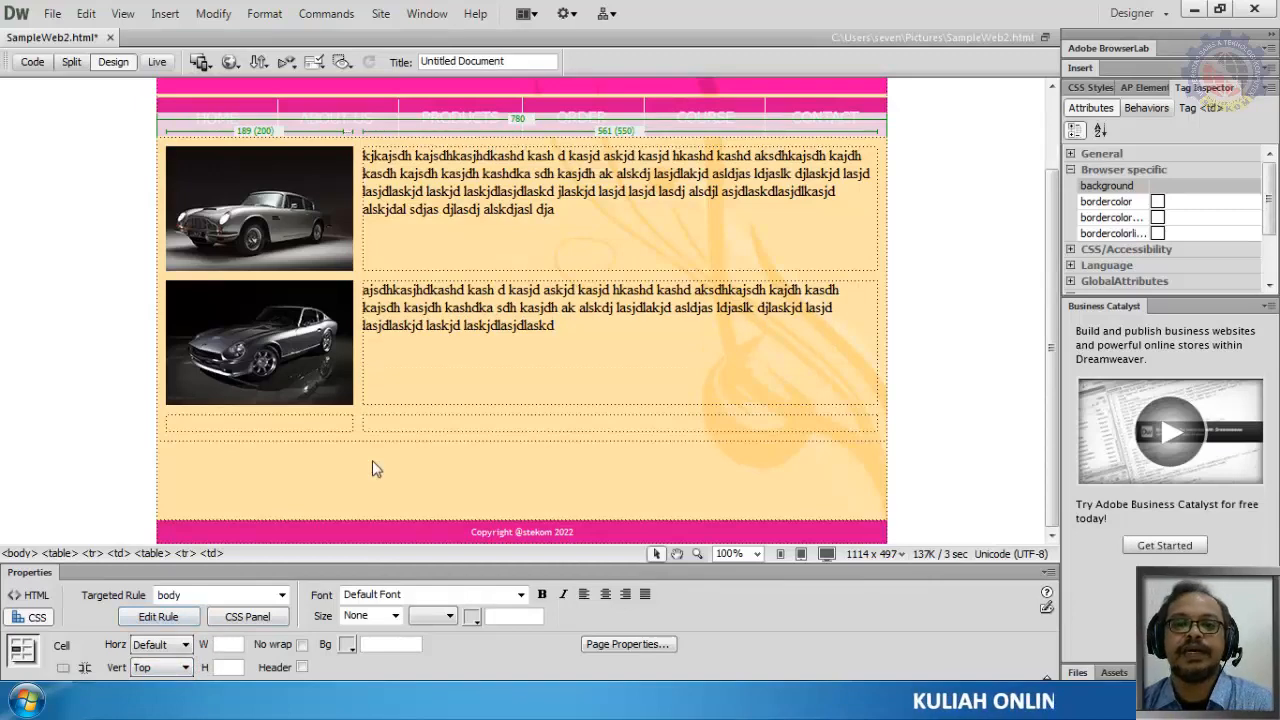
Insert Jensen Interceptor 1971 small.jpg without alternate text into the third row's left cell
{"action": "left_click", "coordinate": [316, 424]}
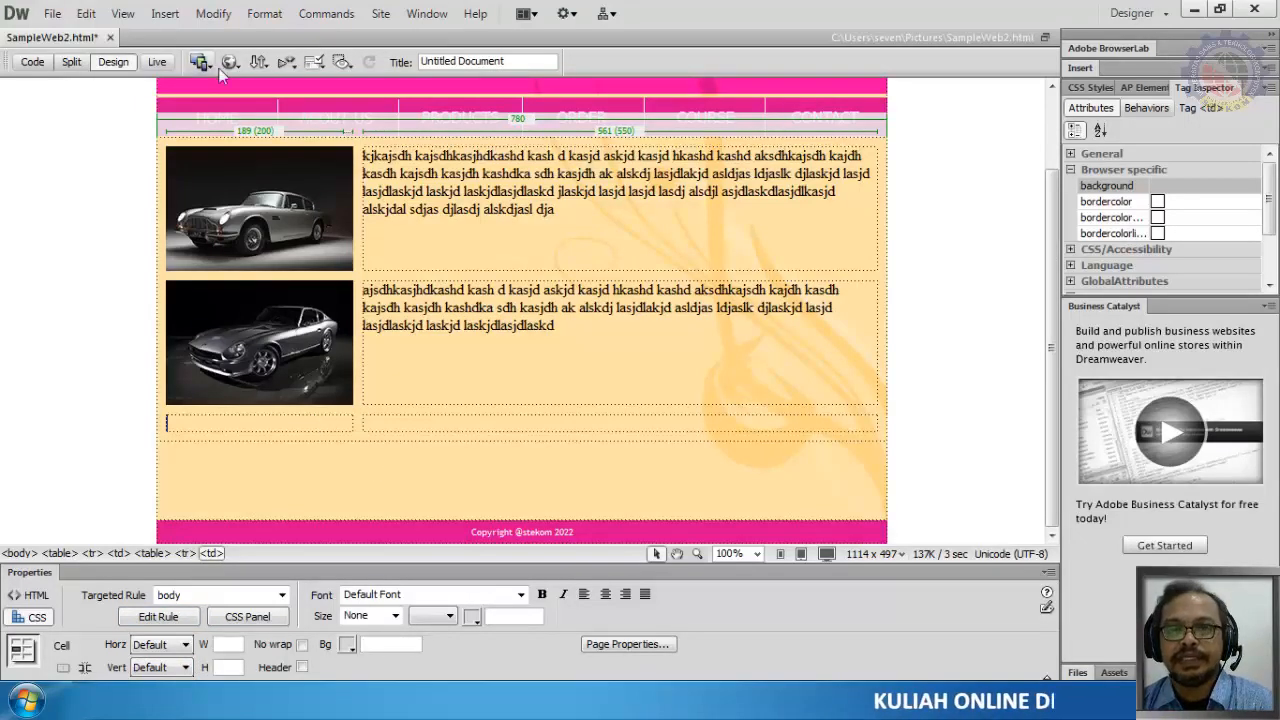
{"action": "left_click", "coordinate": [165, 13]}
{"action": "left_click", "coordinate": [189, 57]}
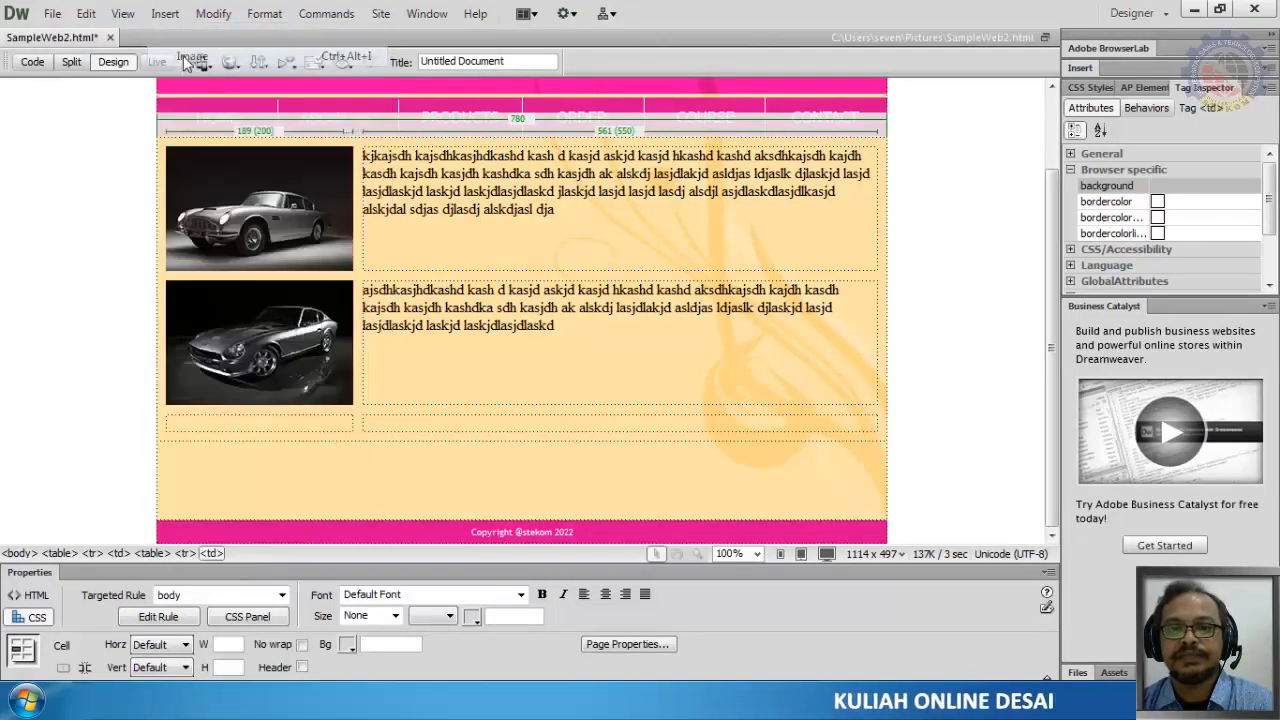
{"action": "scroll", "coordinate": [728, 318], "scroll_direction": "down", "scroll_amount": 2}
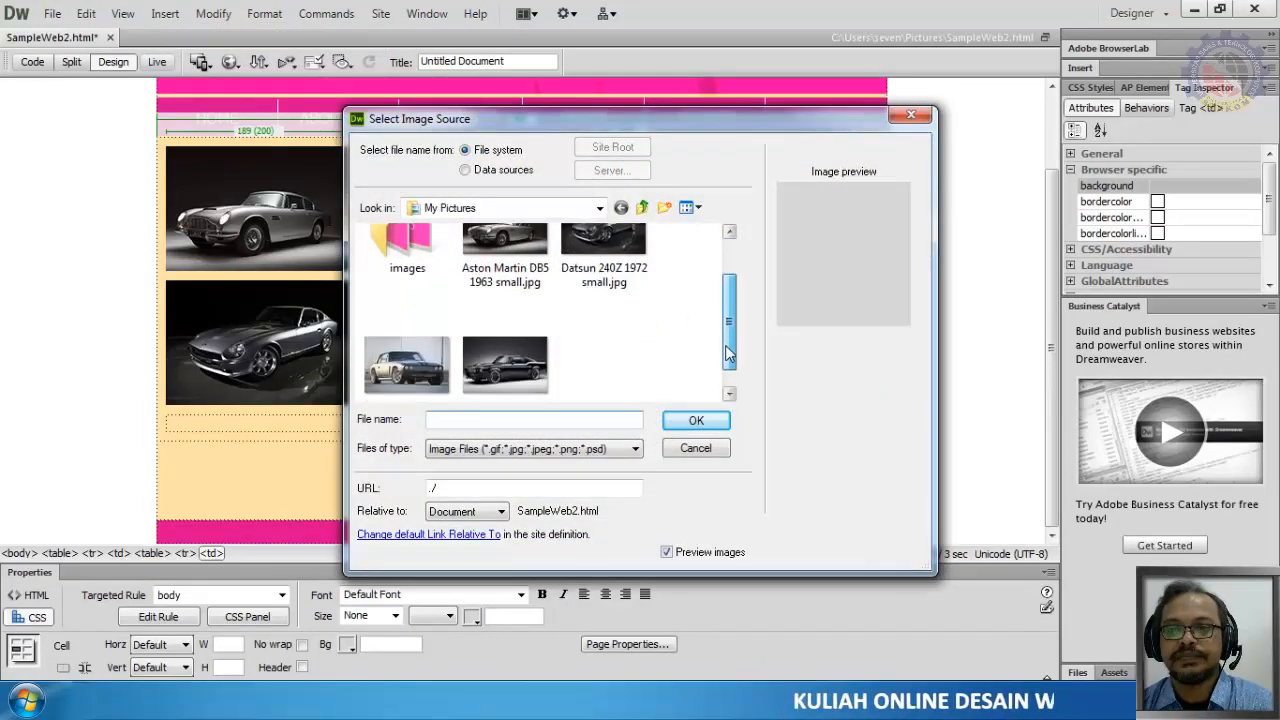
{"action": "left_click", "coordinate": [407, 345]}
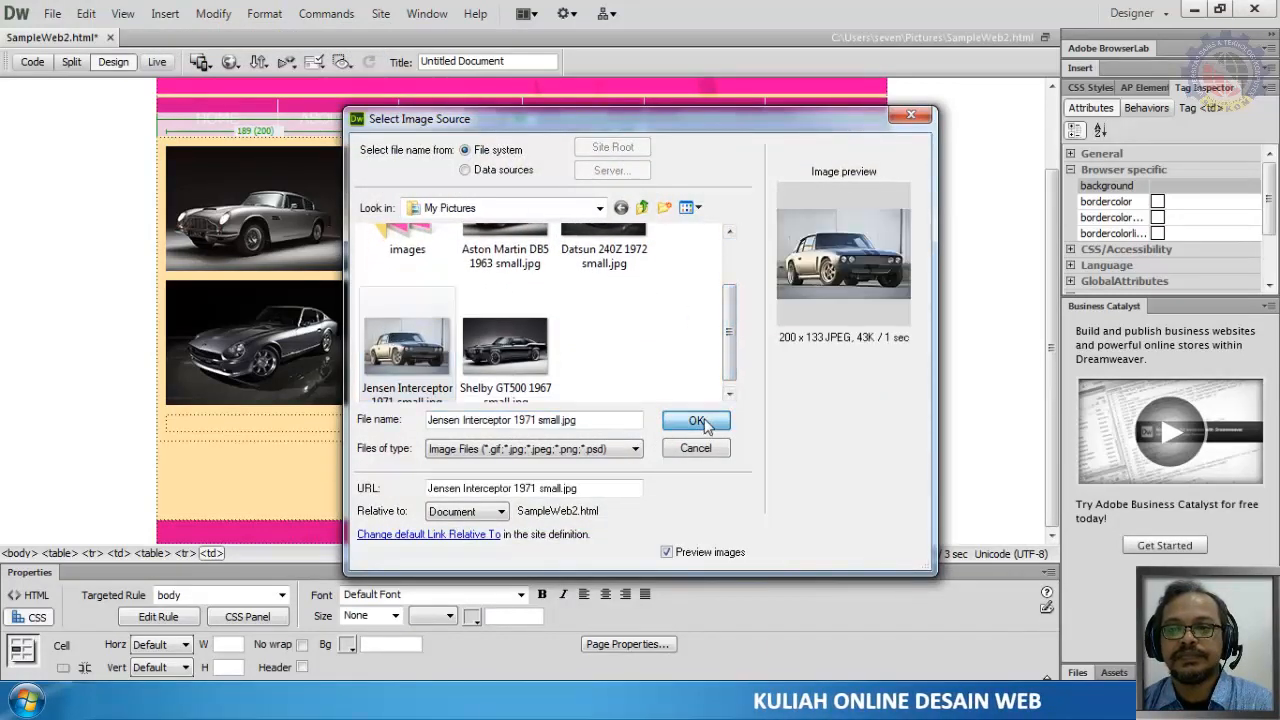
{"action": "left_click", "coordinate": [696, 420]}
{"action": "left_click", "coordinate": [810, 287]}
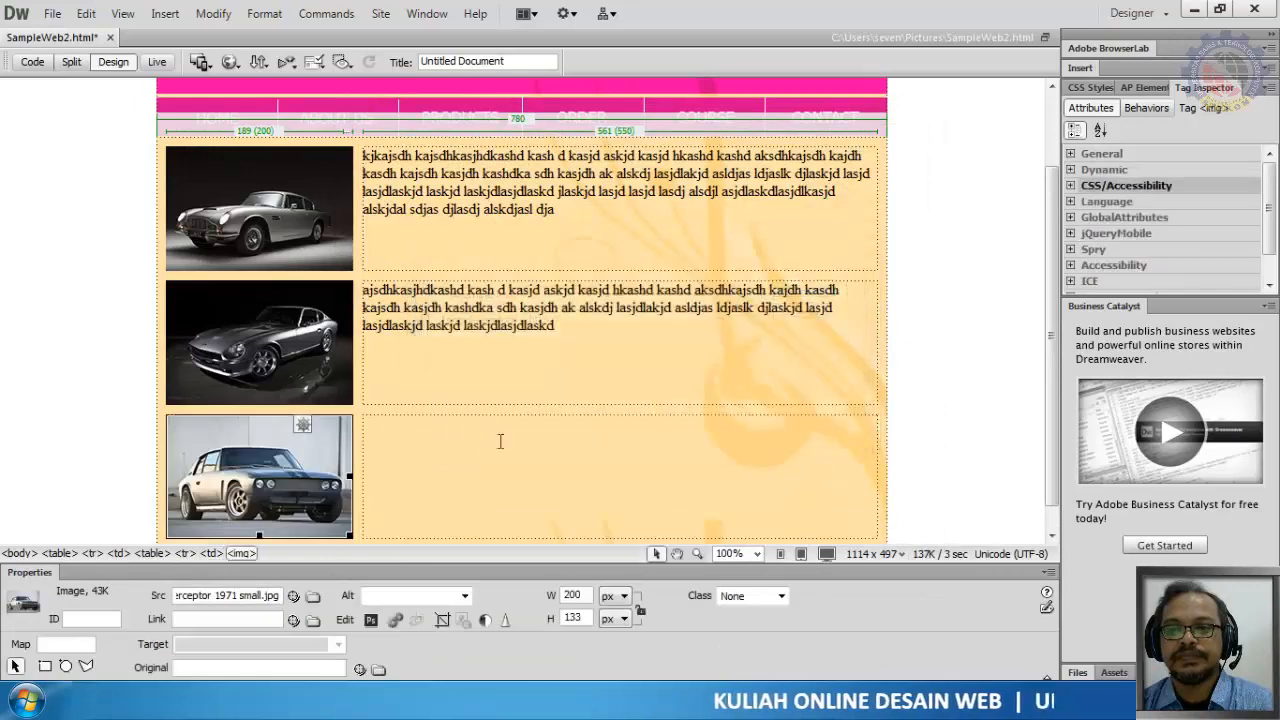
Paste the copied placeholder text into the cell beside the Jensen photo and align that cell vertically to Top
{"action": "left_click", "coordinate": [434, 452]}
{"action": "key", "text": "ctrl+v"}
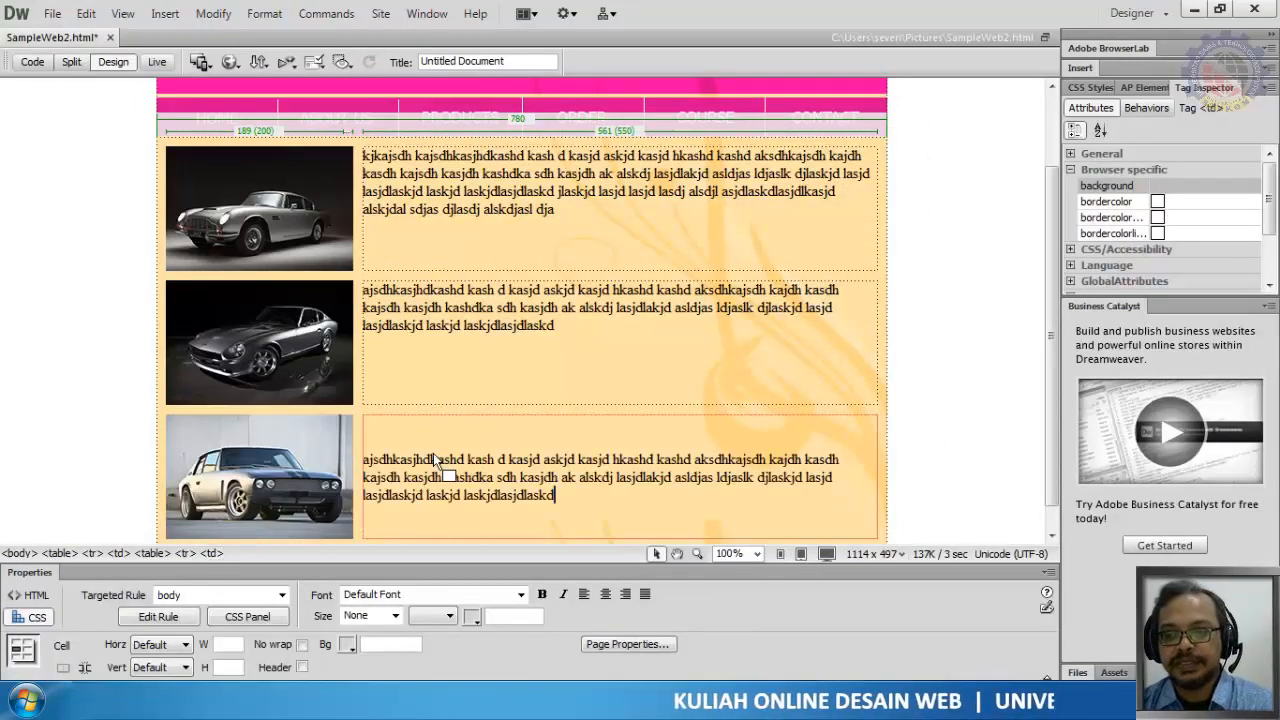
{"action": "scroll", "coordinate": [575, 415], "scroll_direction": "down", "scroll_amount": 1}
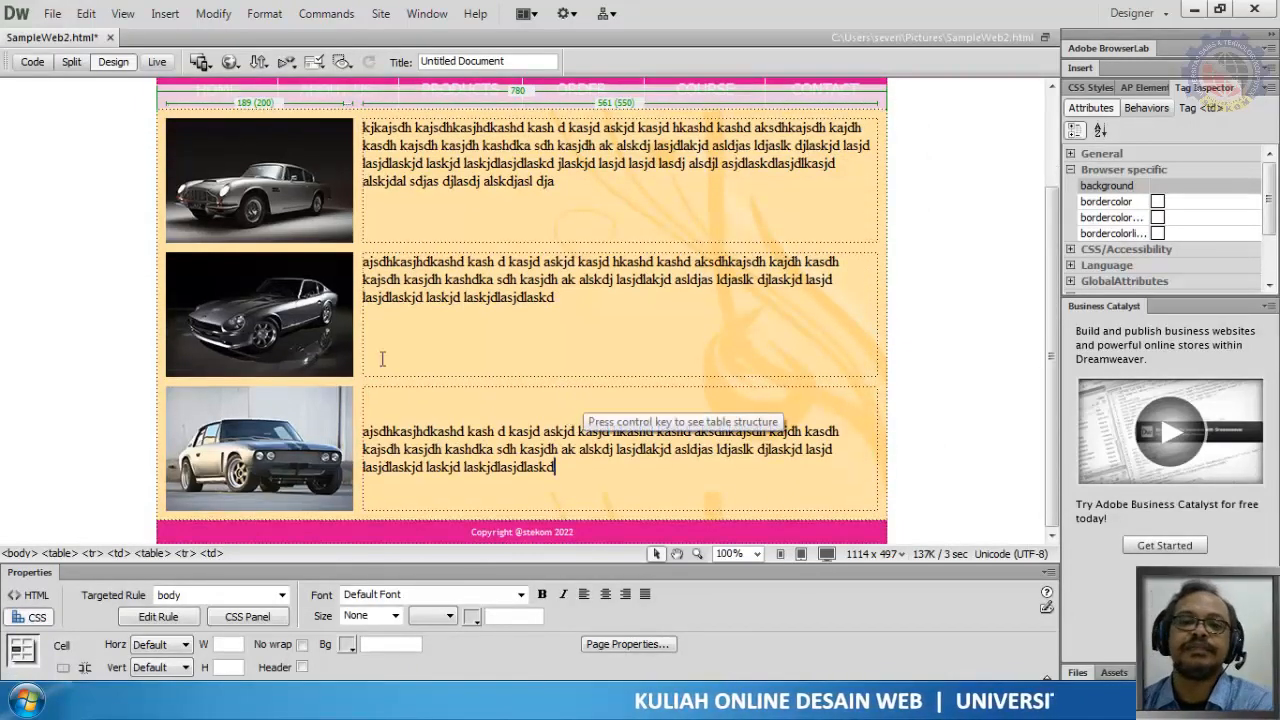
{"action": "scroll", "coordinate": [297, 369], "scroll_direction": "up", "scroll_amount": 2}
{"action": "scroll", "coordinate": [297, 369], "scroll_direction": "down", "scroll_amount": 2}
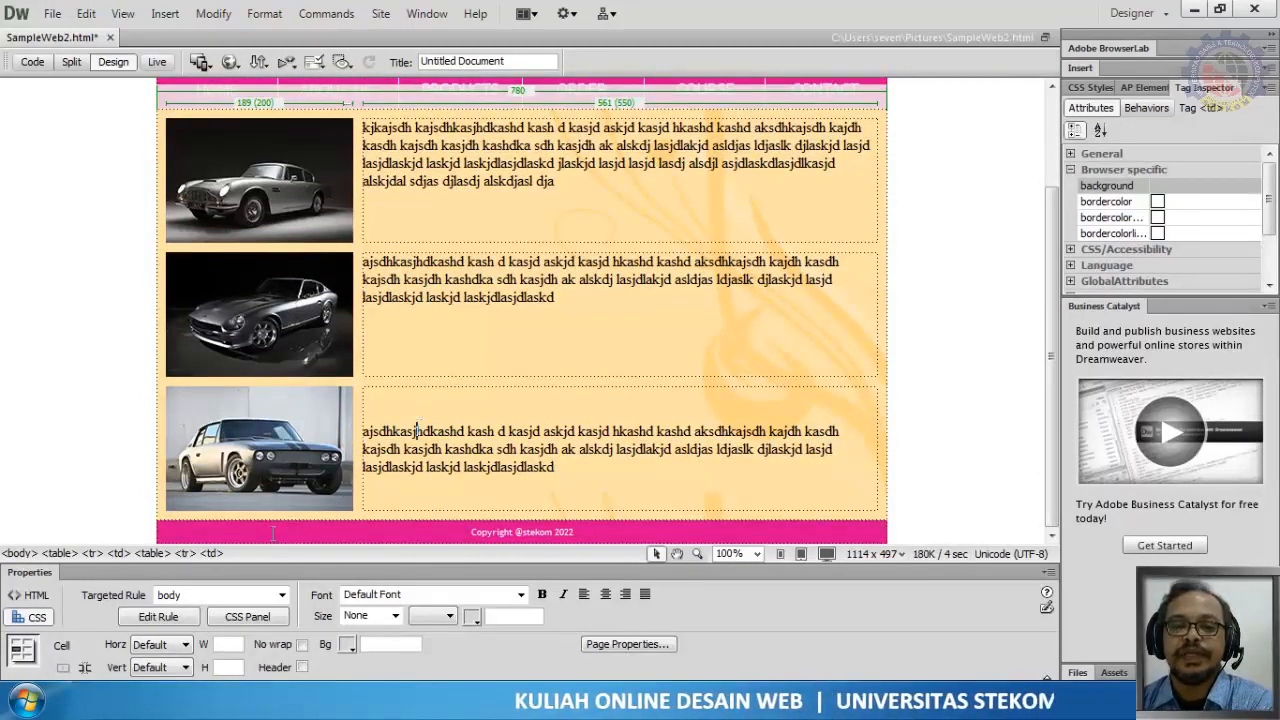
{"action": "left_click", "coordinate": [160, 673]}
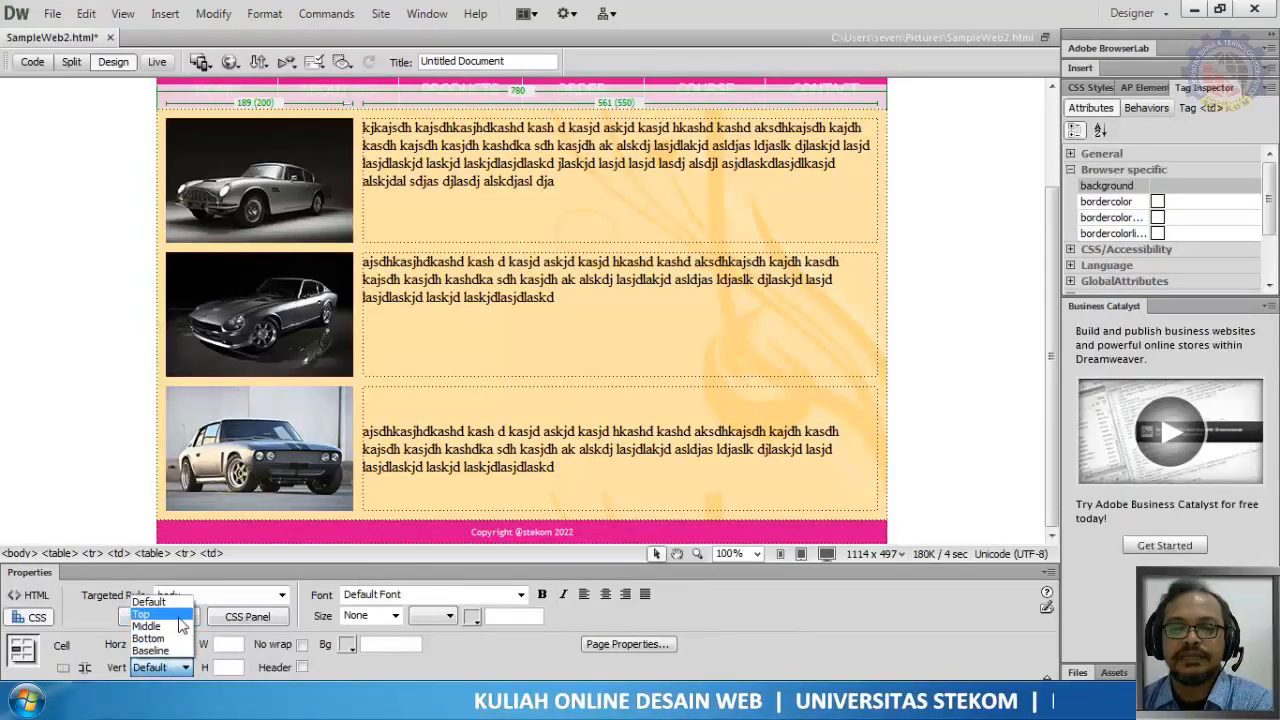
{"action": "left_click", "coordinate": [180, 616]}
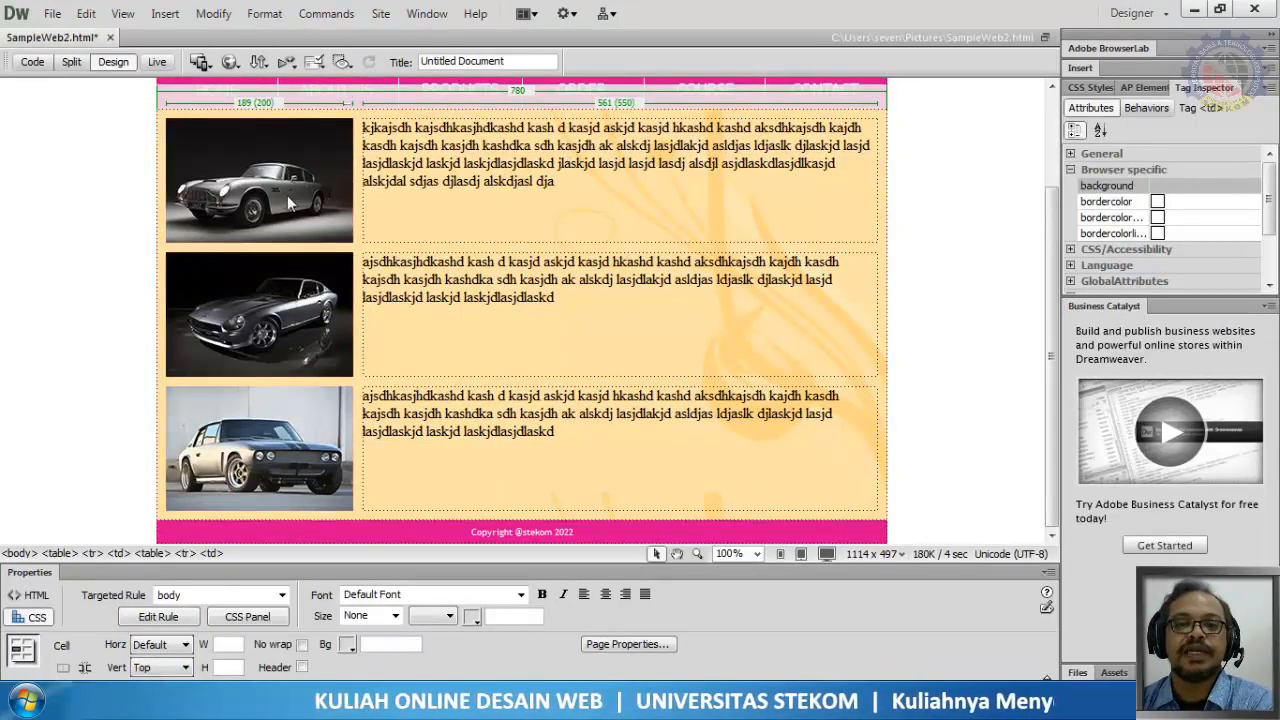
Save the SampleWeb2.html page
{"action": "scroll", "coordinate": [277, 313], "scroll_direction": "up", "scroll_amount": 3}
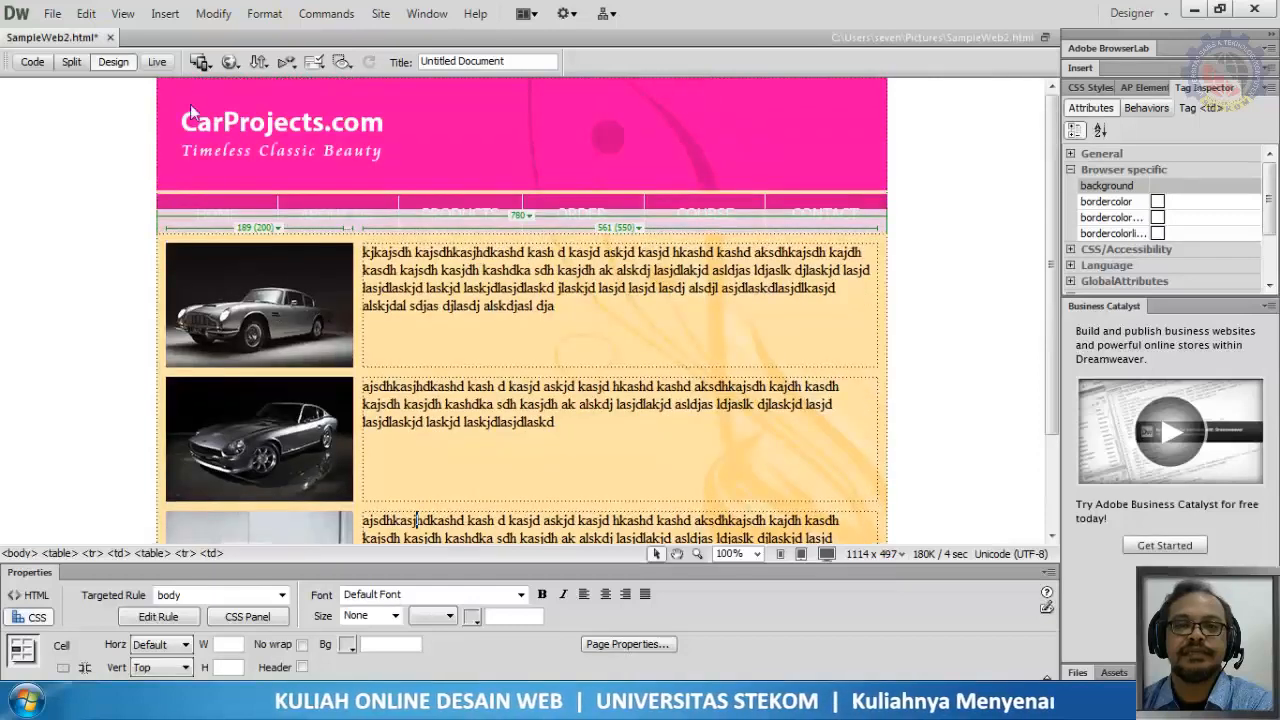
{"action": "left_click", "coordinate": [52, 13]}
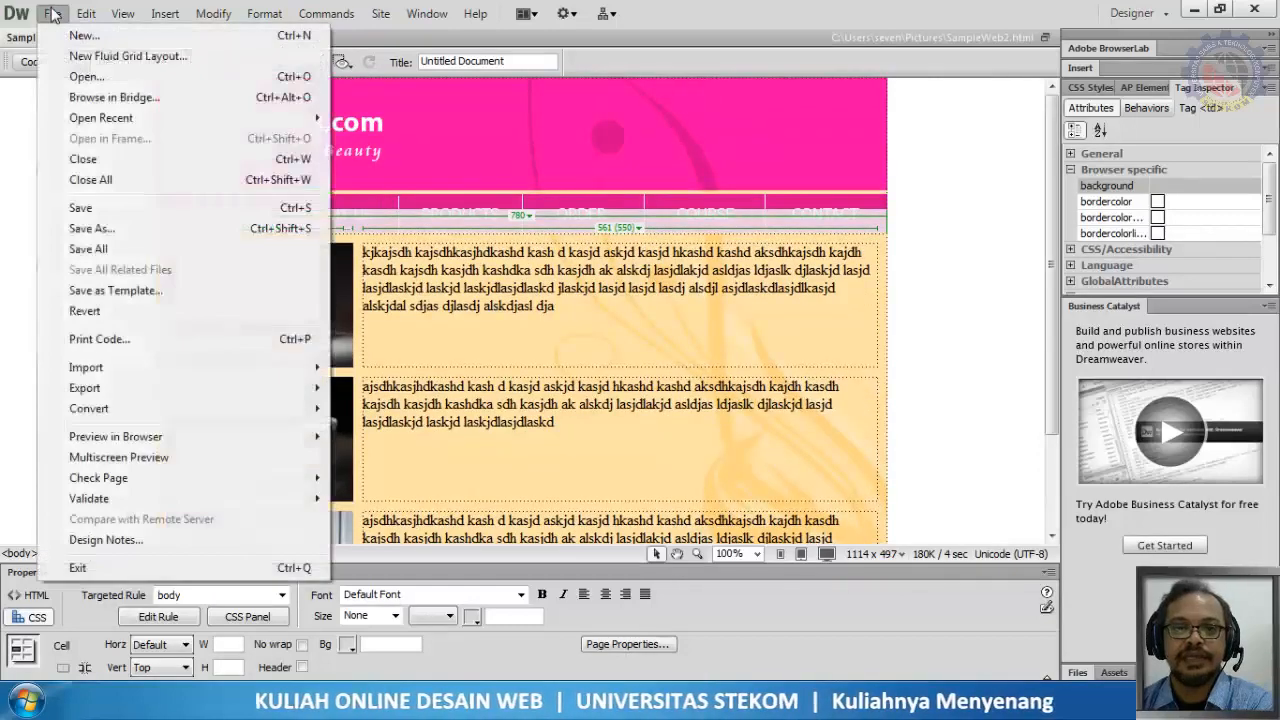
{"action": "left_click", "coordinate": [131, 208]}
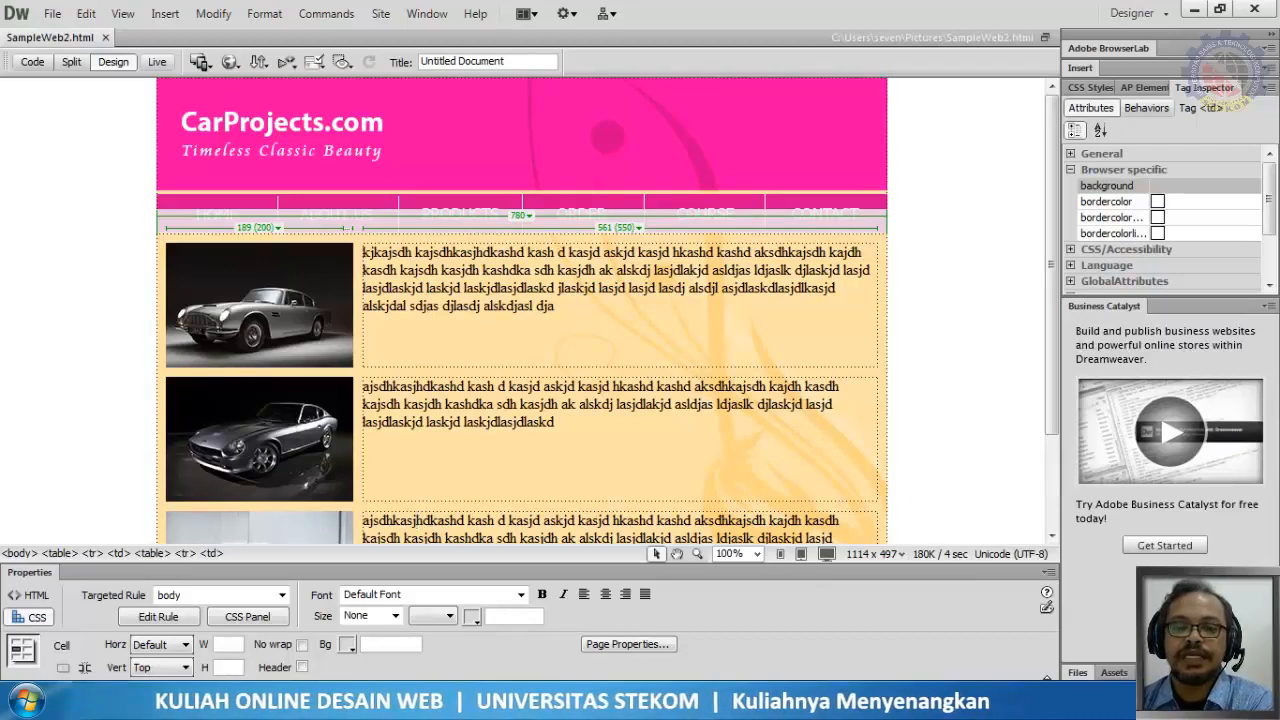
Switch to Chrome, close the SampleWeb.html page and reload SampleWeb2.html to check the finished layout
{"action": "key", "text": "alt+Tab"}
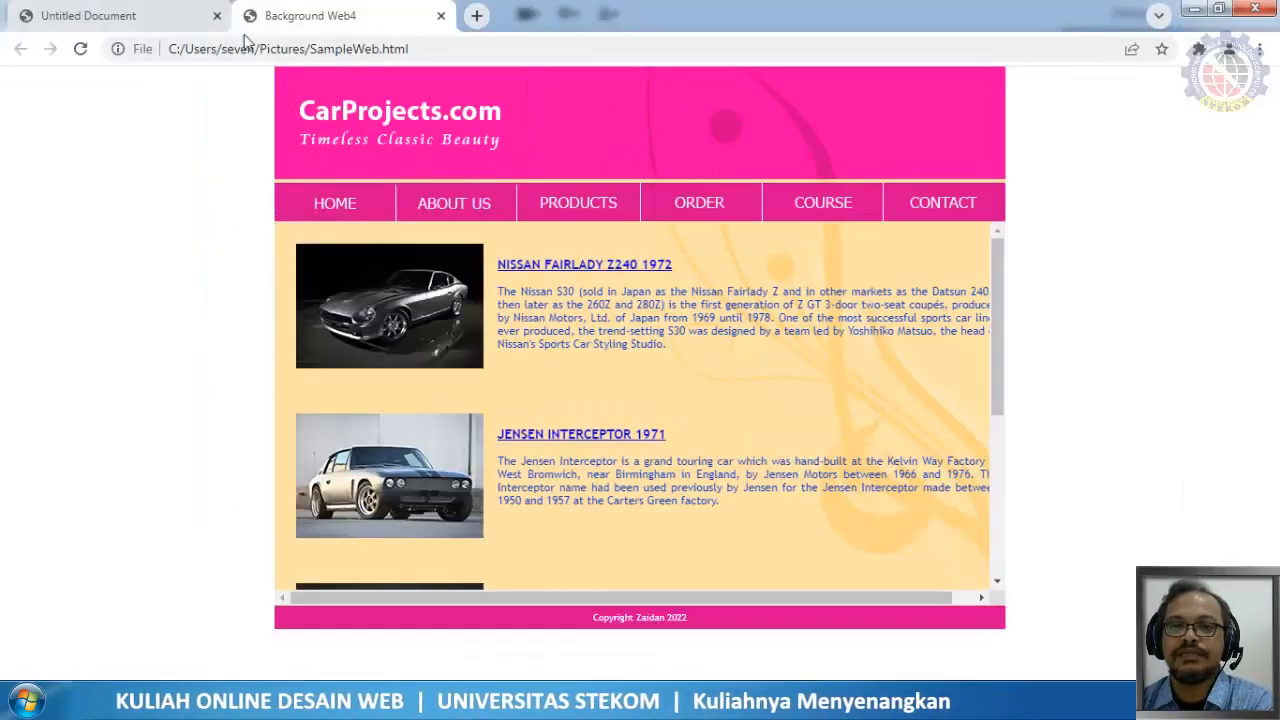
{"action": "left_click", "coordinate": [441, 15]}
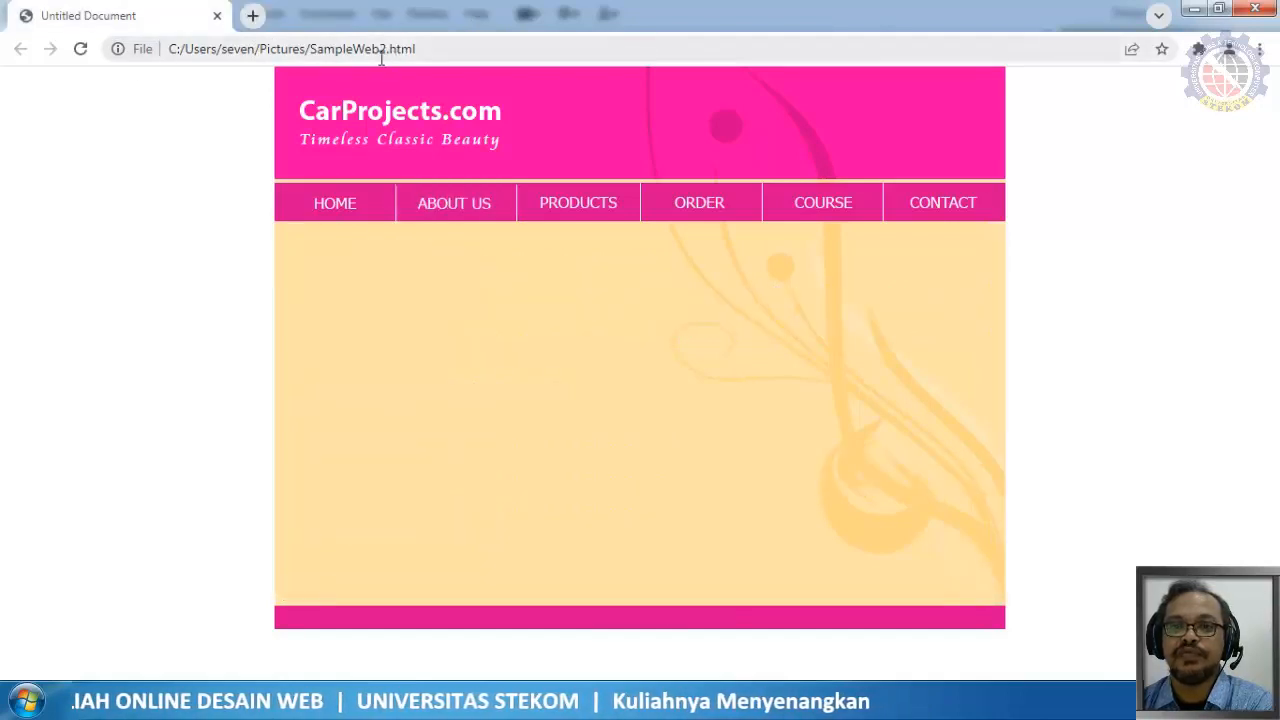
{"action": "left_click", "coordinate": [83, 53]}
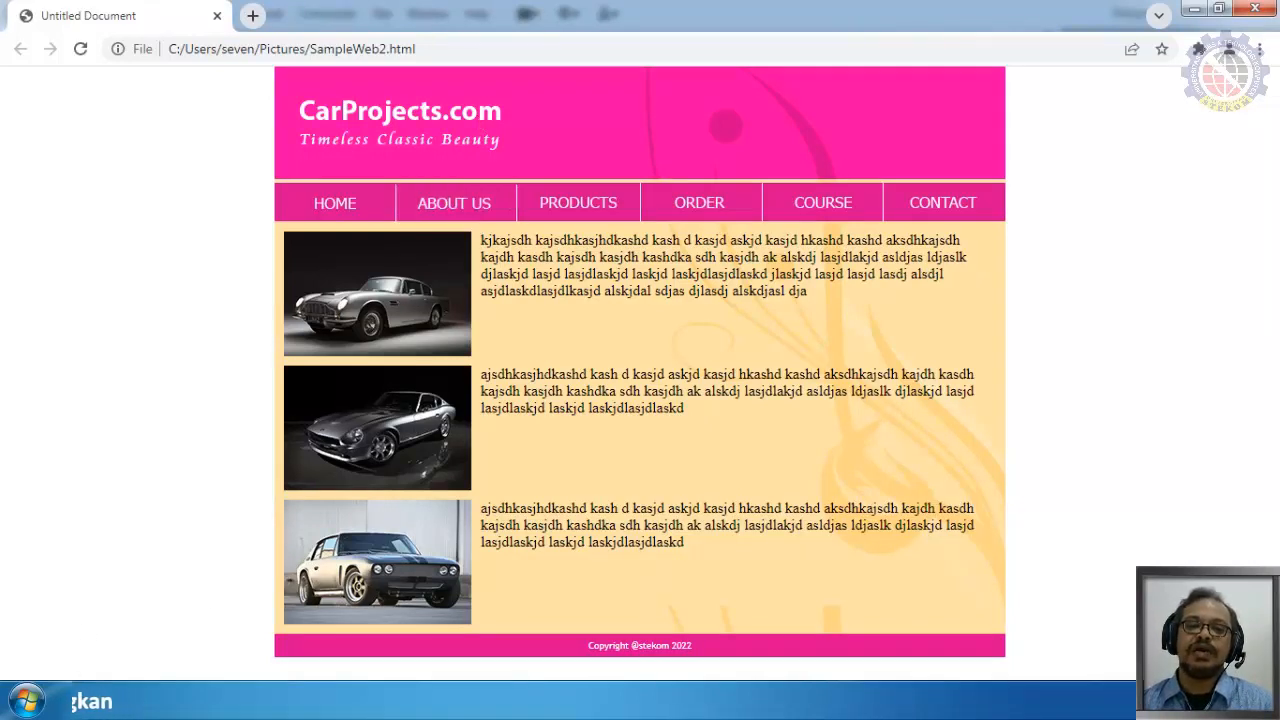
Switch to the Pictures folder in Windows Explorer, select the four car photos and open the images folder to review the site's image files
{"action": "key", "text": "alt+Tab"}
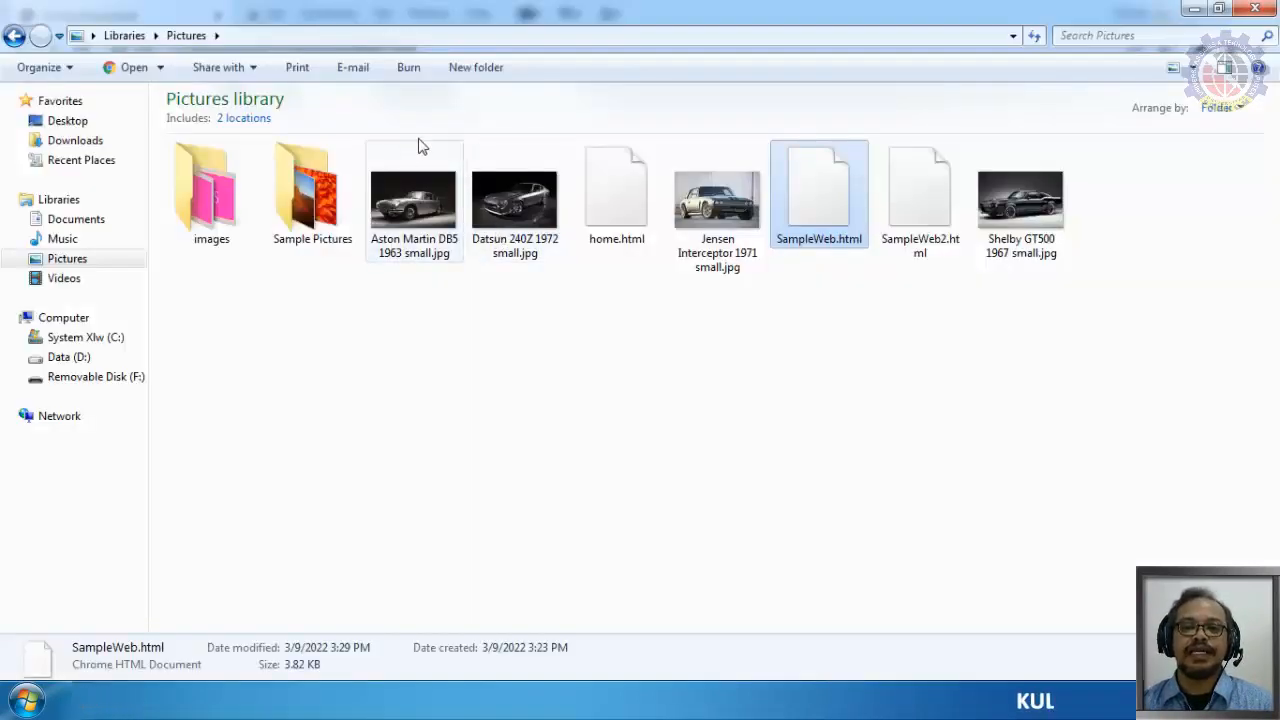
{"action": "left_click", "coordinate": [402, 208]}
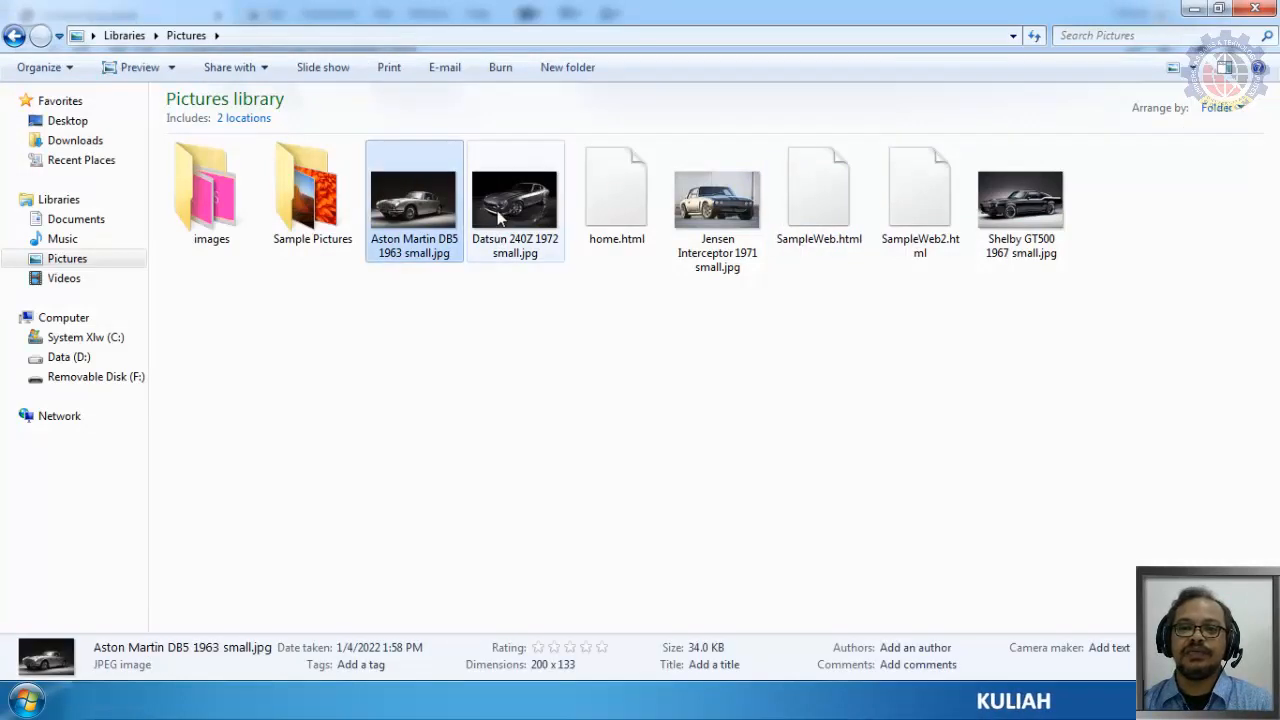
{"action": "left_click", "coordinate": [505, 205], "text": "ctrl"}
{"action": "left_click", "coordinate": [717, 205], "text": "ctrl"}
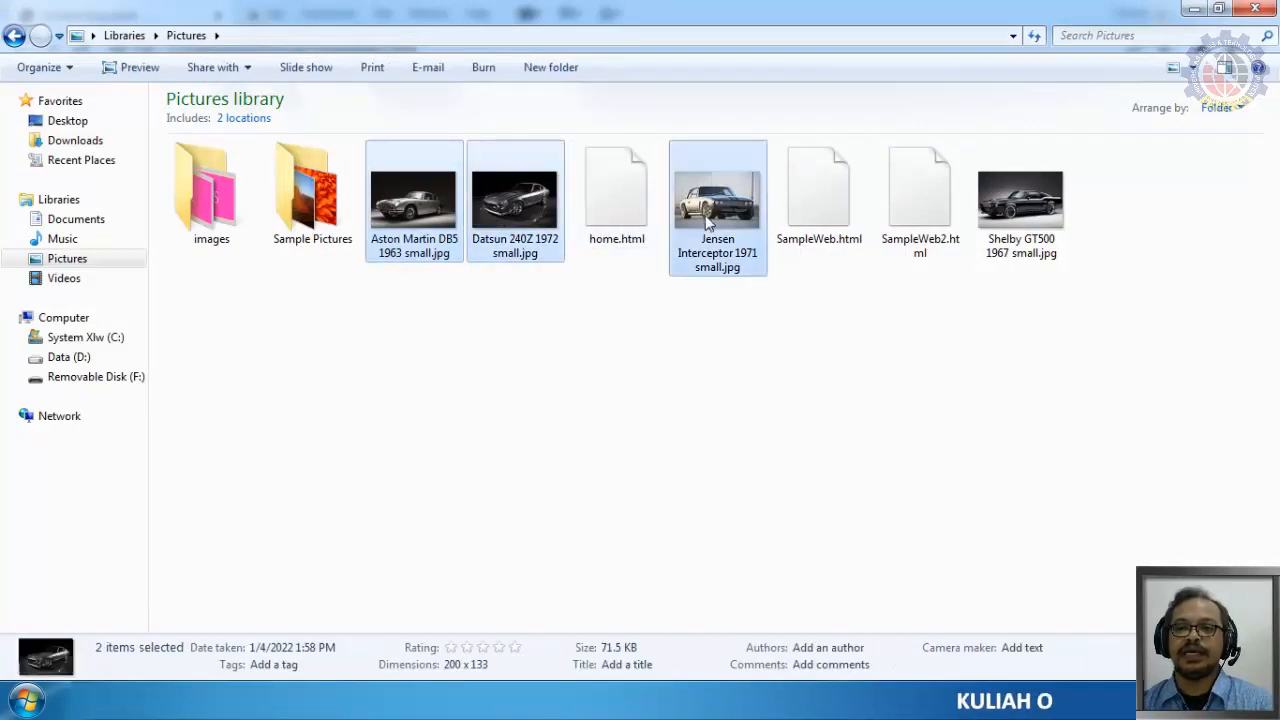
{"action": "left_click", "coordinate": [1047, 218], "text": "ctrl"}
{"action": "double_click", "coordinate": [211, 217]}
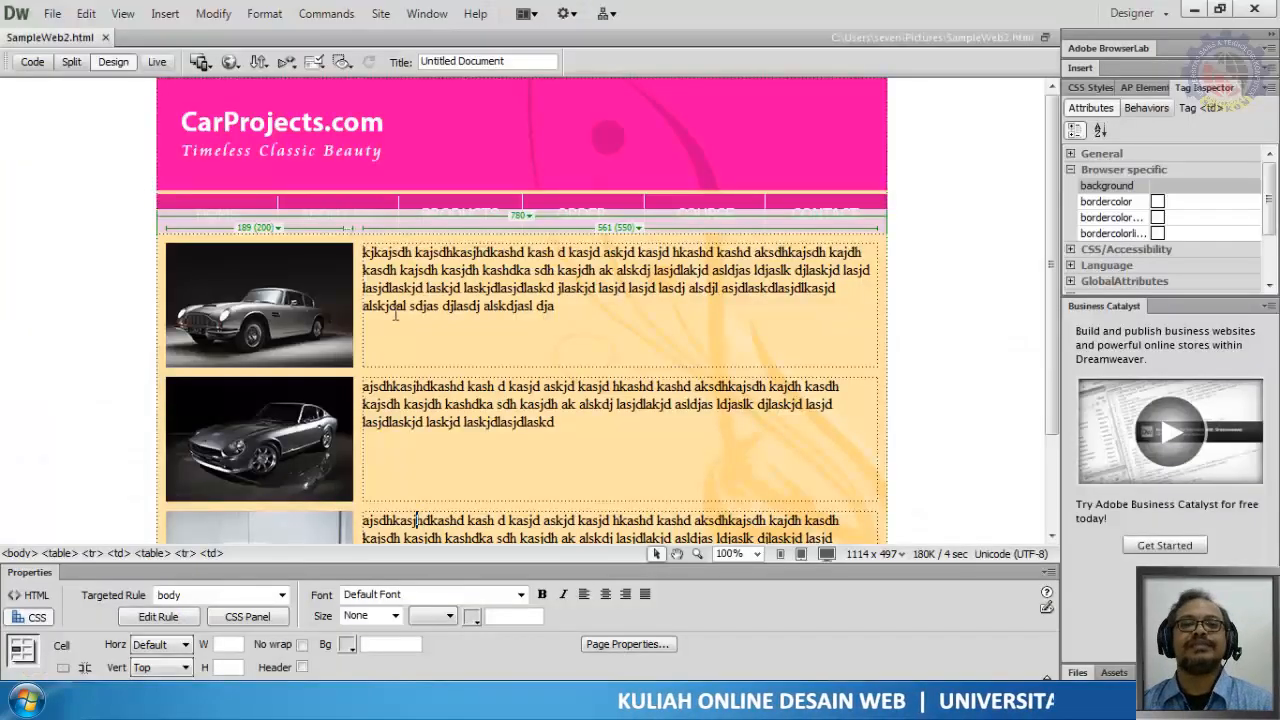
{"action": "left_click", "coordinate": [974, 277]}
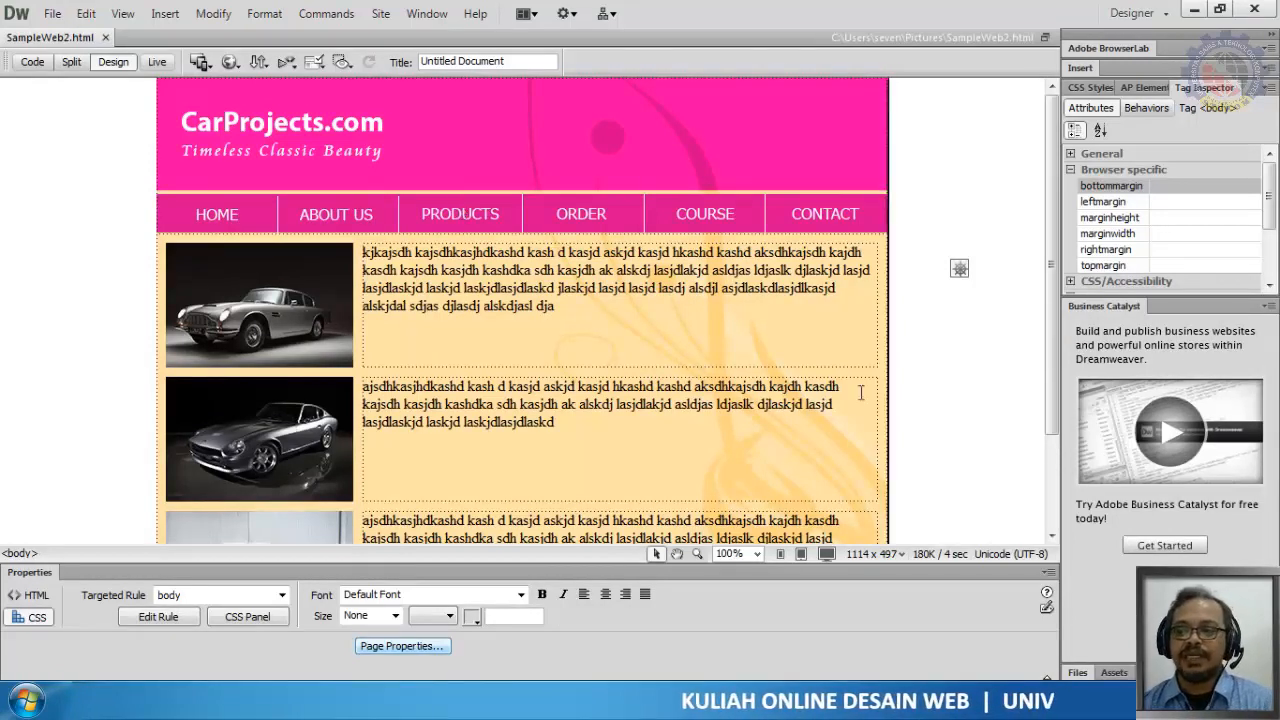
{"action": "left_click", "coordinate": [1235, 702]}
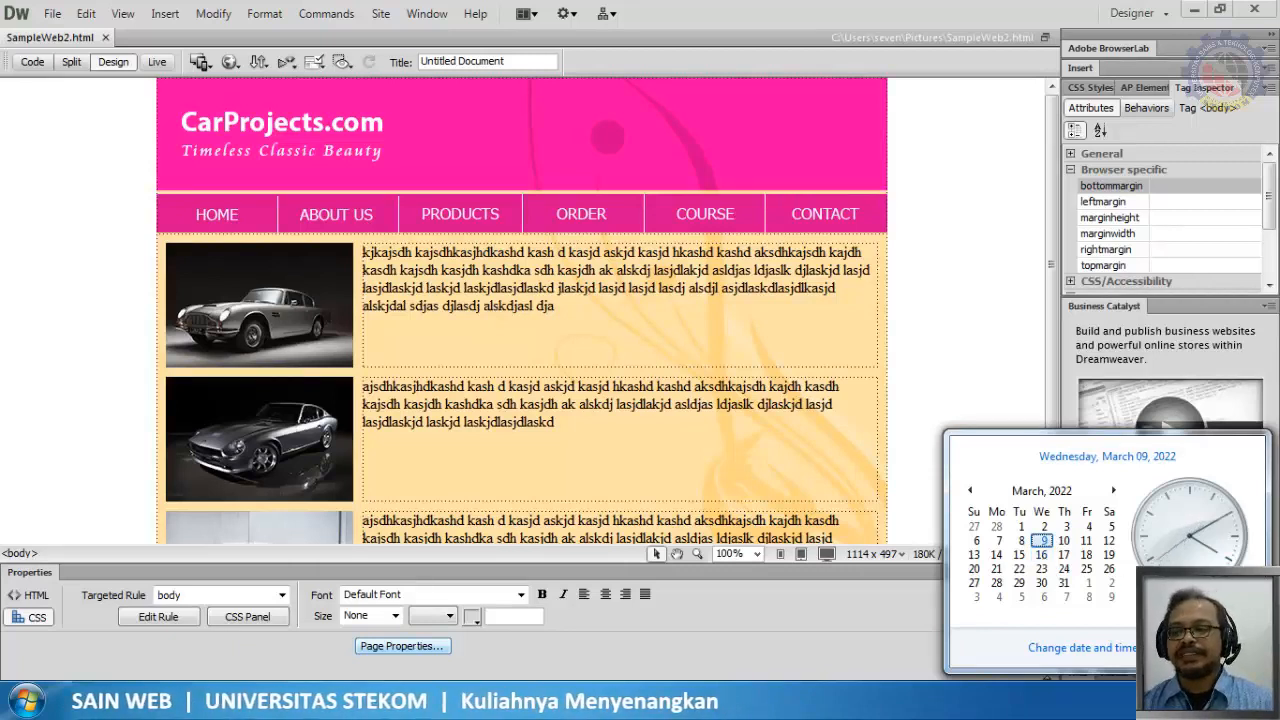
{"action": "key", "text": "Escape"}
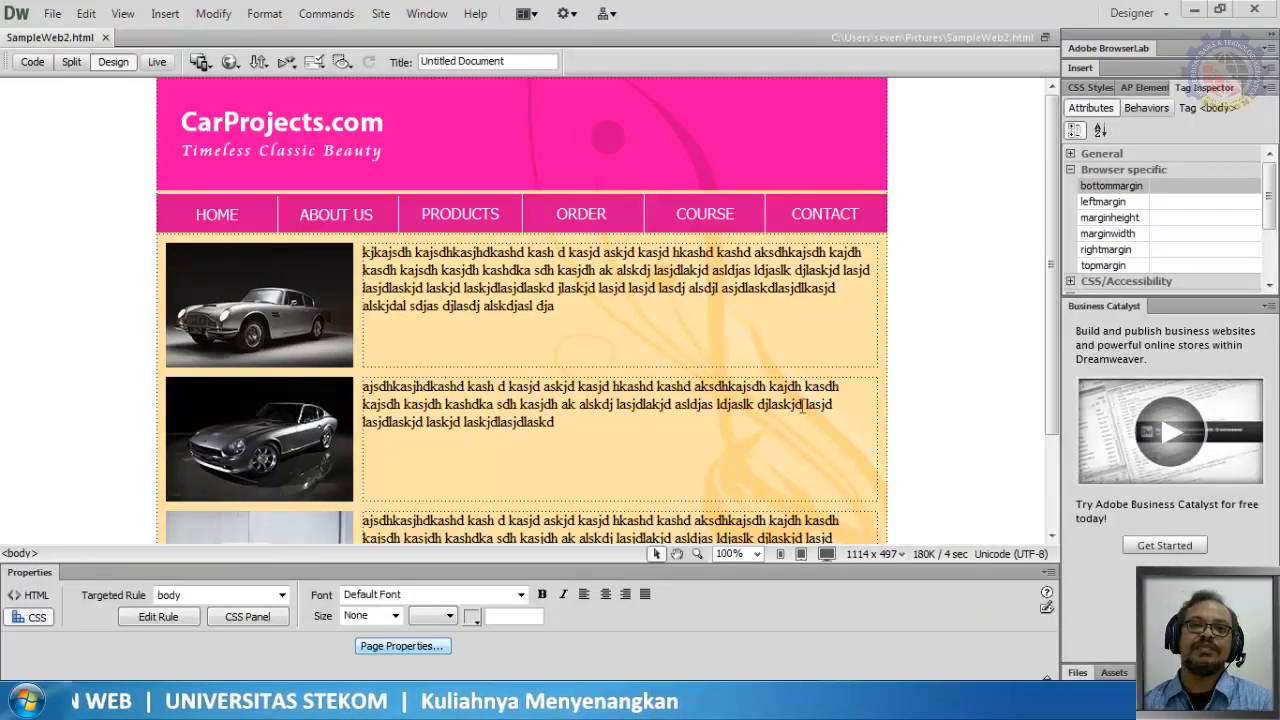